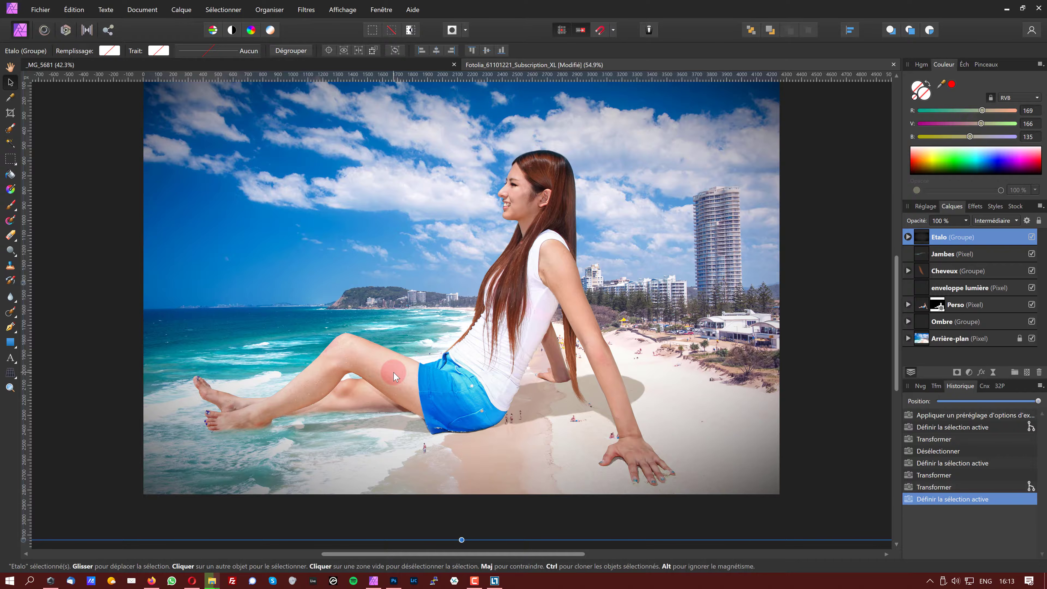
pyautogui.moveTo(394, 375); pyautogui.dragTo(392, 348)
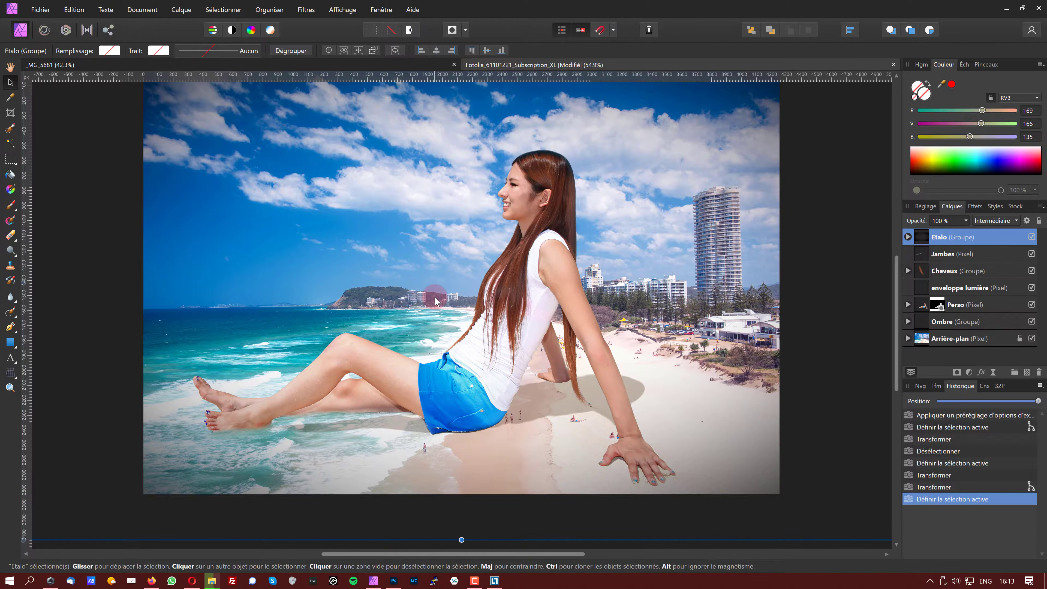
pyautogui.scroll(1, 435, 301)
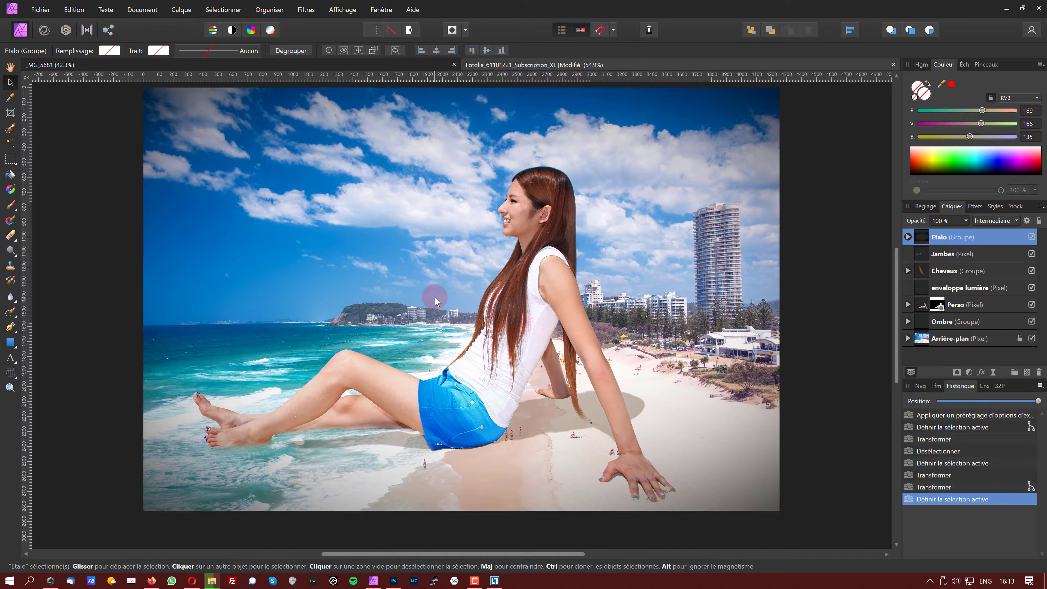
pyautogui.scroll(1, 435, 301)
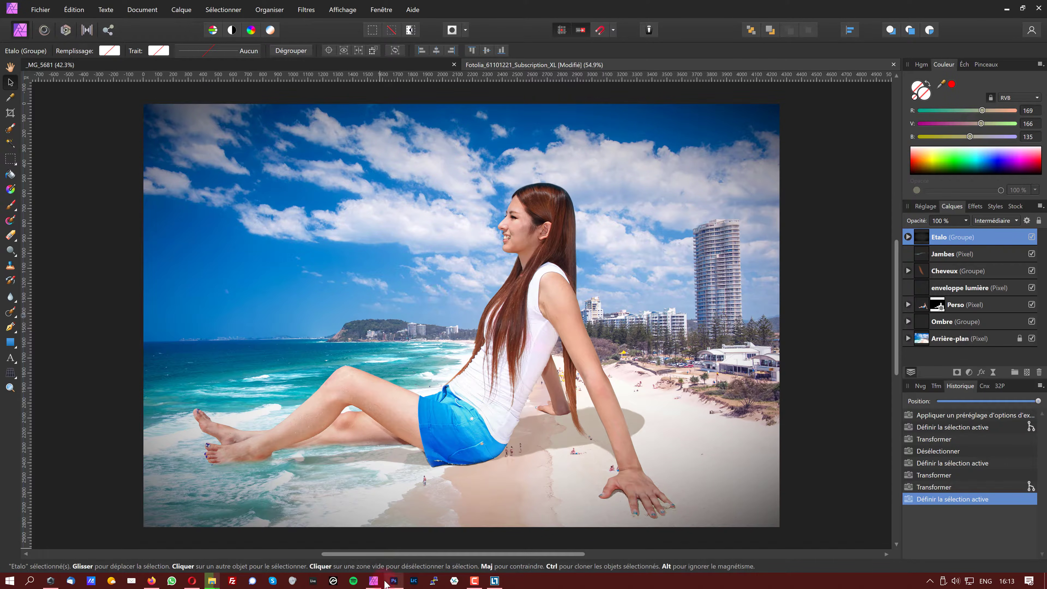
pyautogui.moveTo(379, 582)
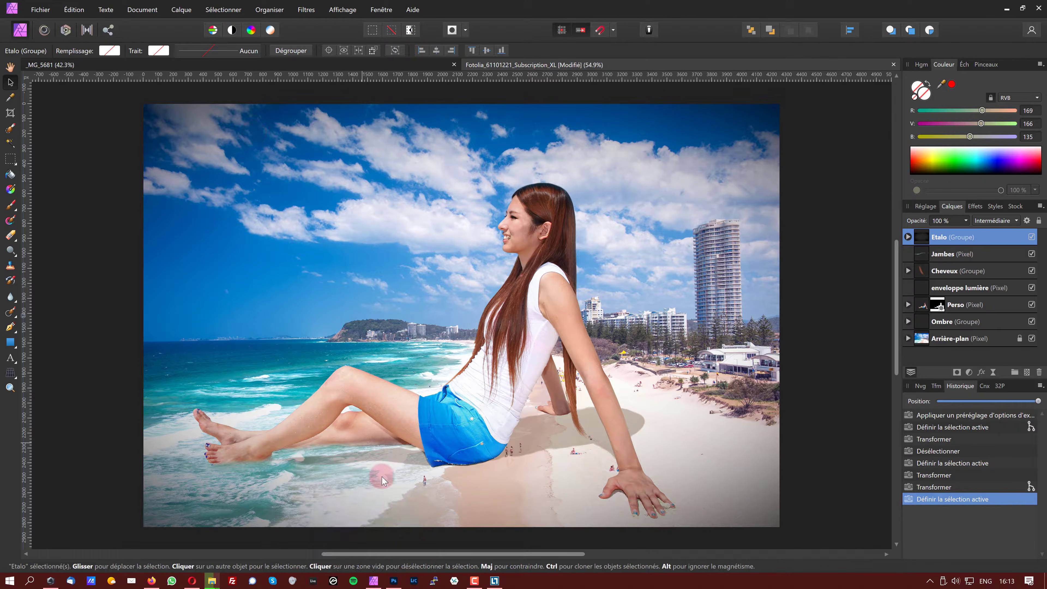
pyautogui.click(395, 582)
pyautogui.click(395, 581)
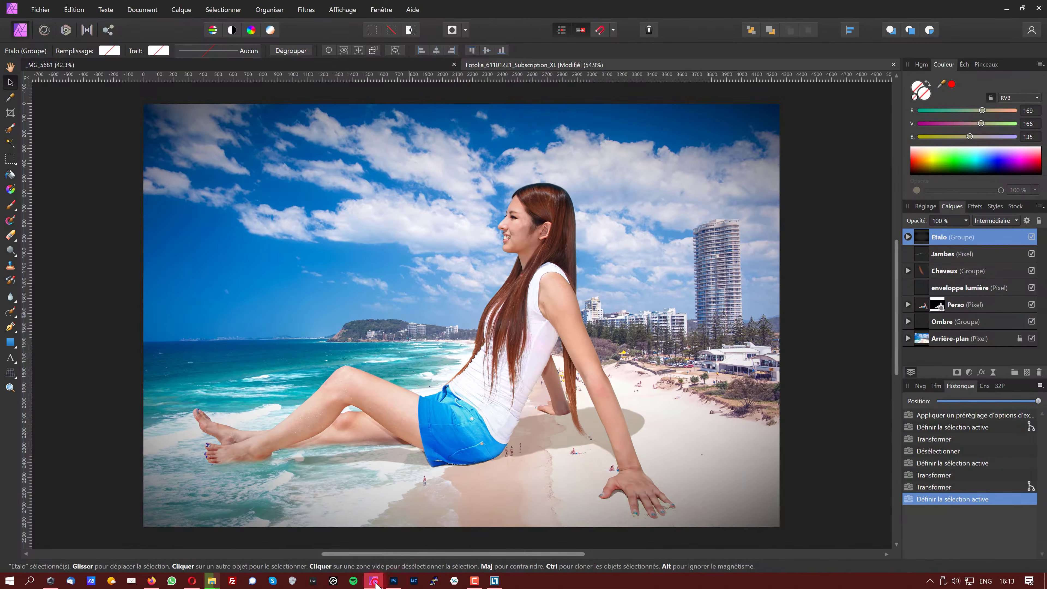
pyautogui.moveTo(393, 582)
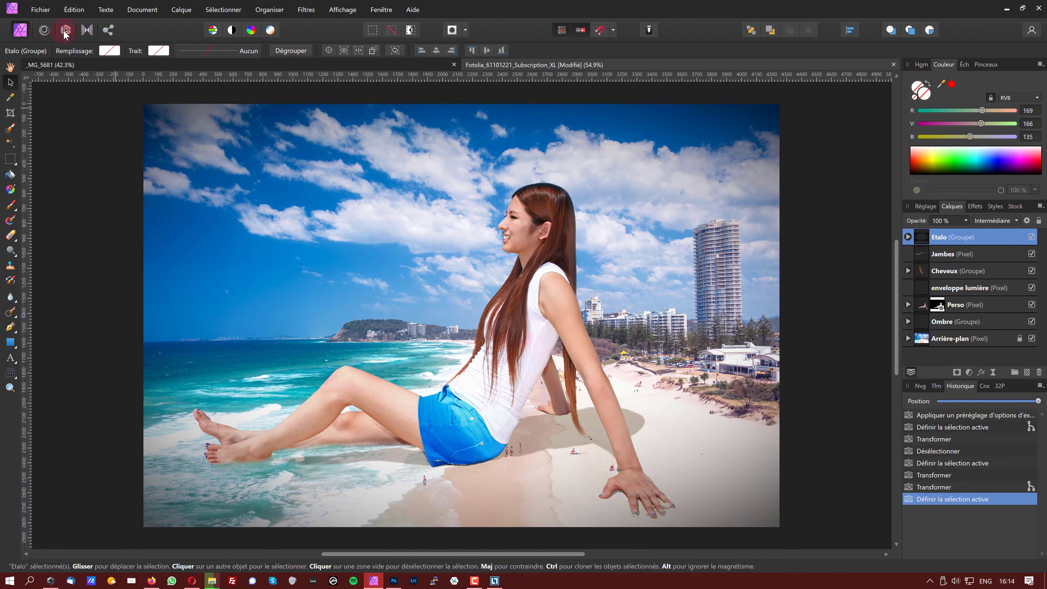
# Create a new document from the 800 x 600 SVGA web preset
pyautogui.click(41, 9)
pyautogui.click(403, 131)
pyautogui.hotkey('ctrl', 'n')
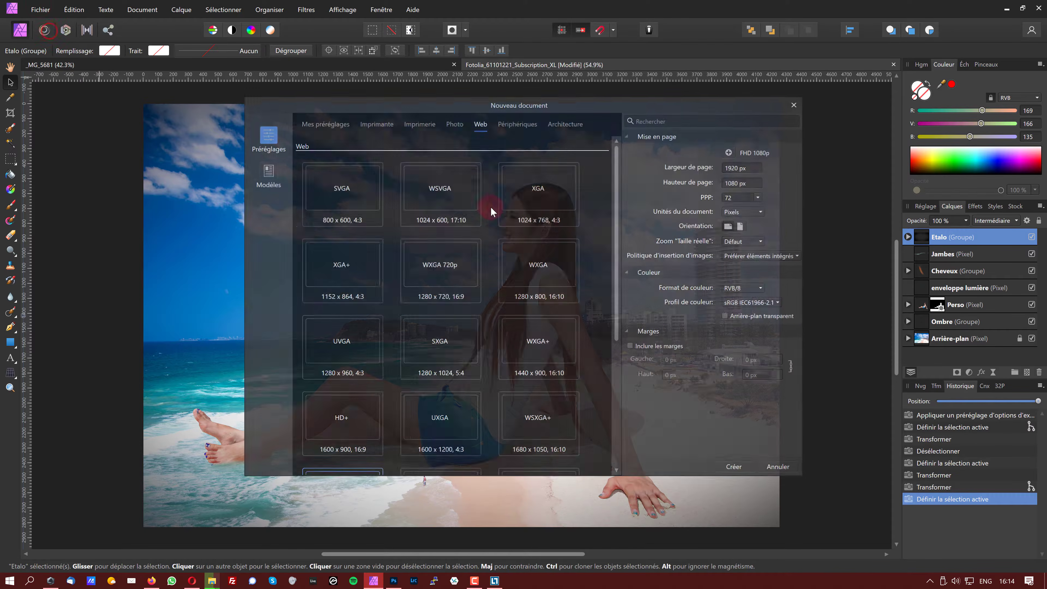
pyautogui.click(345, 194)
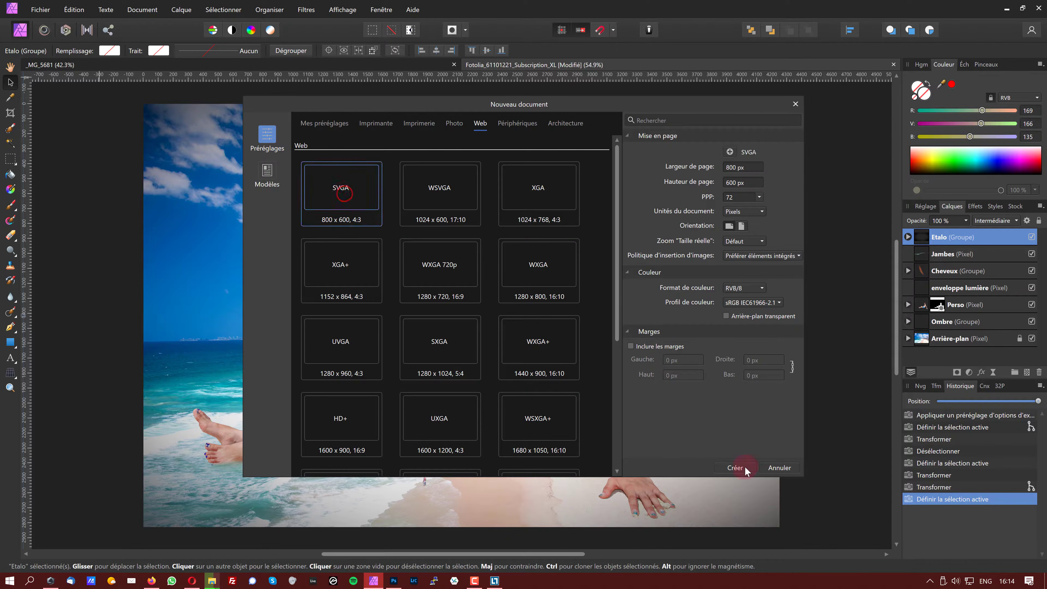
pyautogui.click(737, 468)
# Switch to Photoshop and create a new document 800 pixels wide and 600 pixels high
pyautogui.click(394, 580)
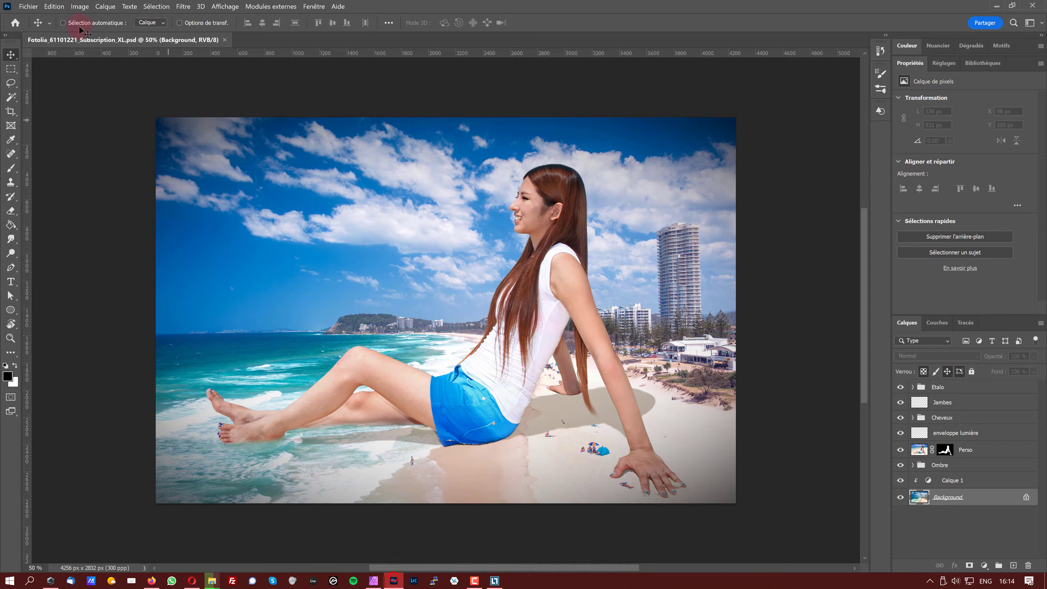
pyautogui.click(28, 5)
pyautogui.click(45, 18)
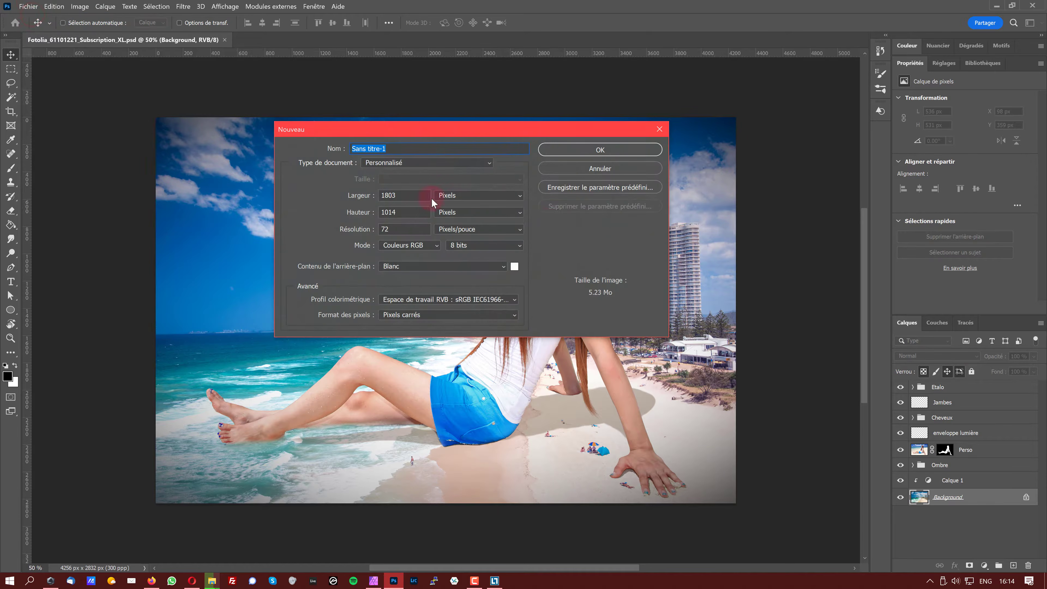
pyautogui.click(414, 194)
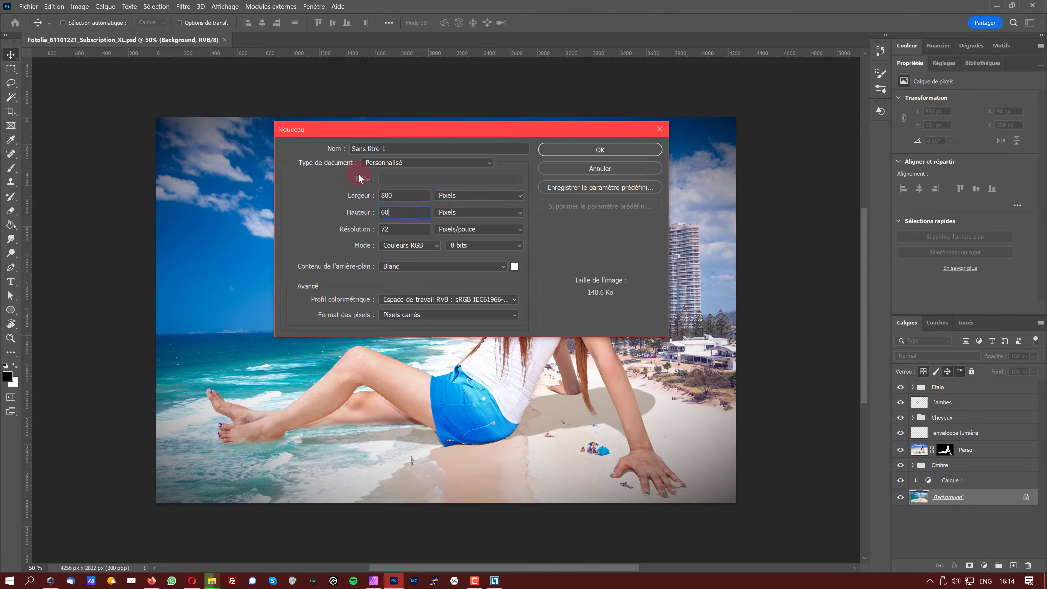
pyautogui.click(578, 154)
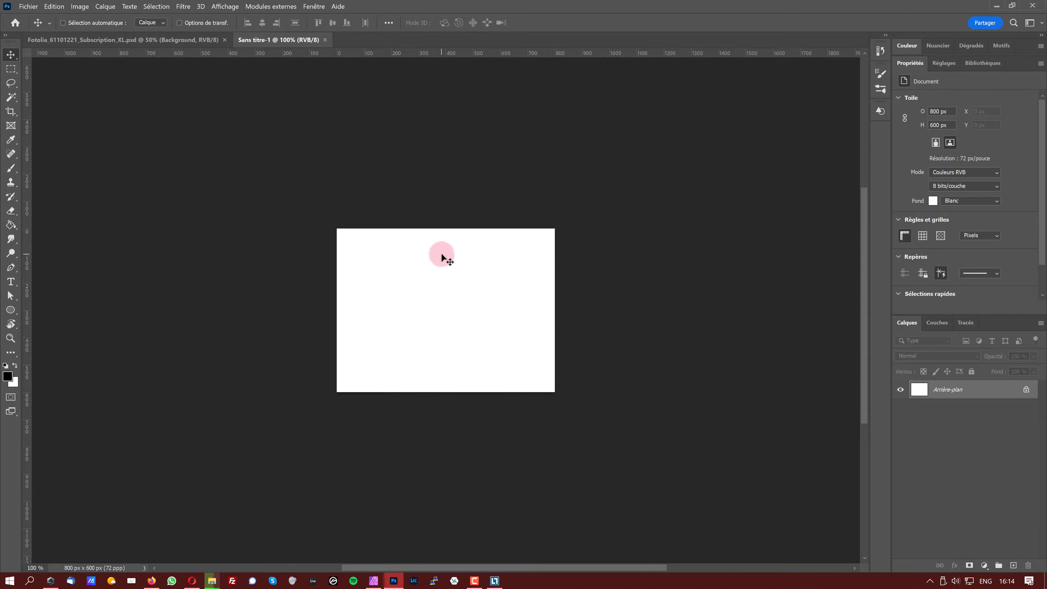
# Add a new layer and place an elliptical selection about 222 by 218 px near the canvas's left edge
pyautogui.click(1014, 566)
pyautogui.click(11, 68)
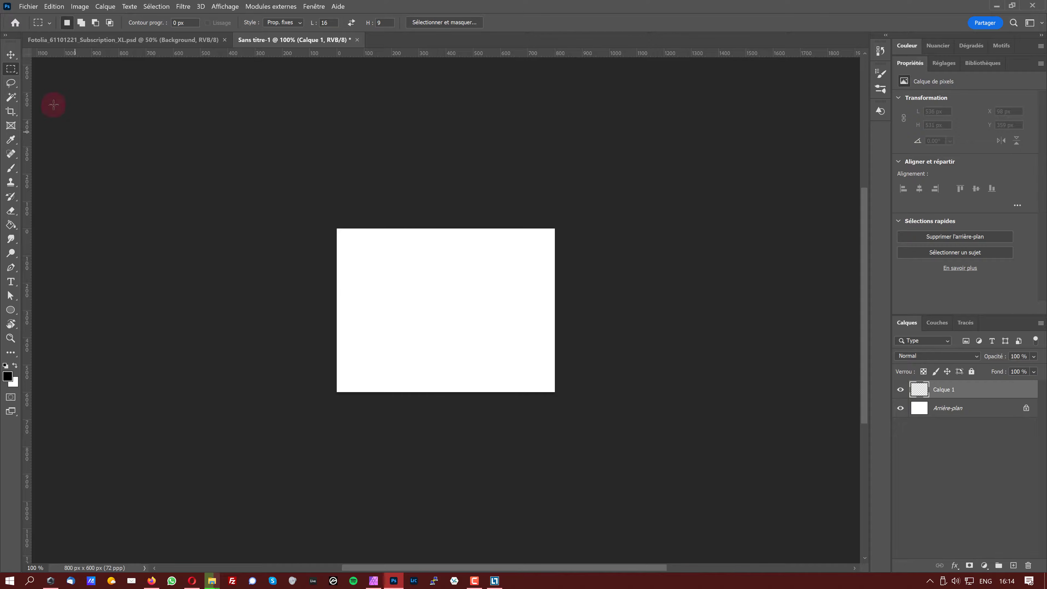
pyautogui.rightClick(21, 68)
pyautogui.click(93, 81)
pyautogui.moveTo(410, 271); pyautogui.dragTo(479, 295)
pyautogui.press('z')
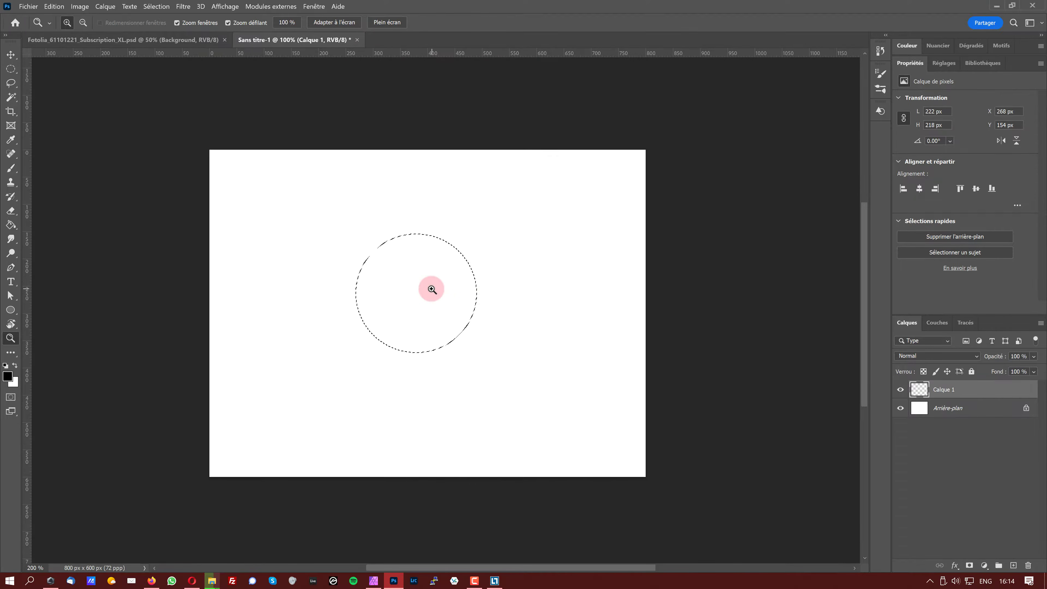
pyautogui.press('m')
pyautogui.moveTo(418, 308); pyautogui.dragTo(309, 327)
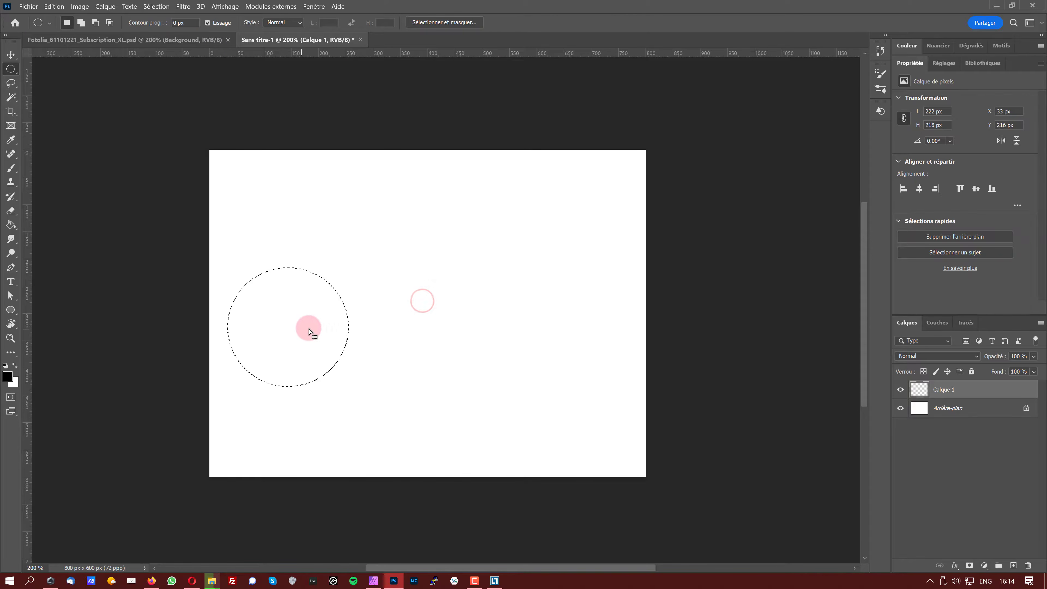
# Fill the circular selection with black, deselect it and move the black disc slightly upward
pyautogui.click(321, 334)
pyautogui.hotkey('ctrl', 'd')
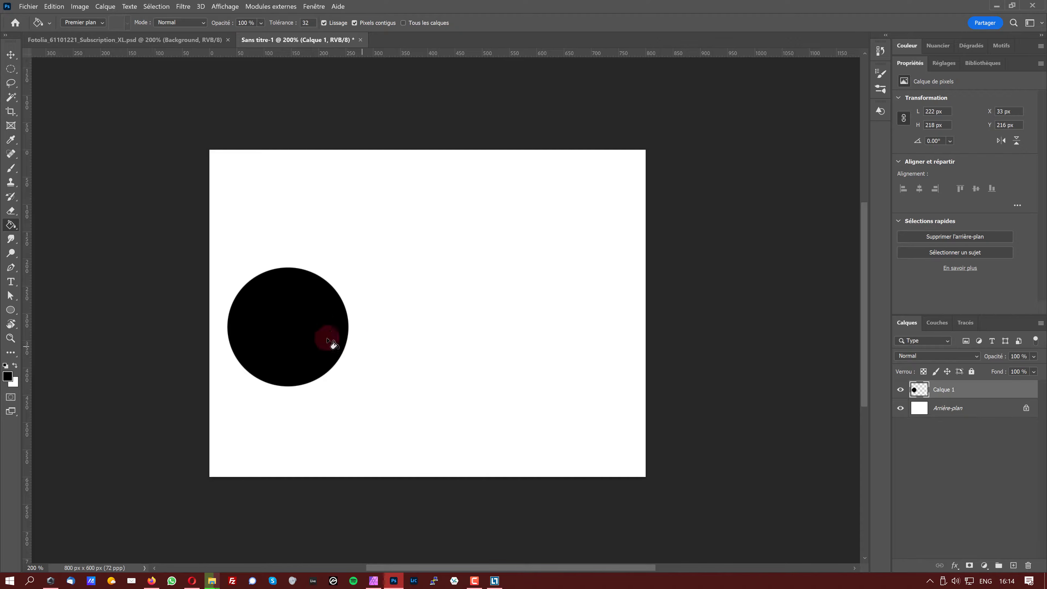
pyautogui.press('v')
pyautogui.moveTo(317, 322); pyautogui.dragTo(316, 320)
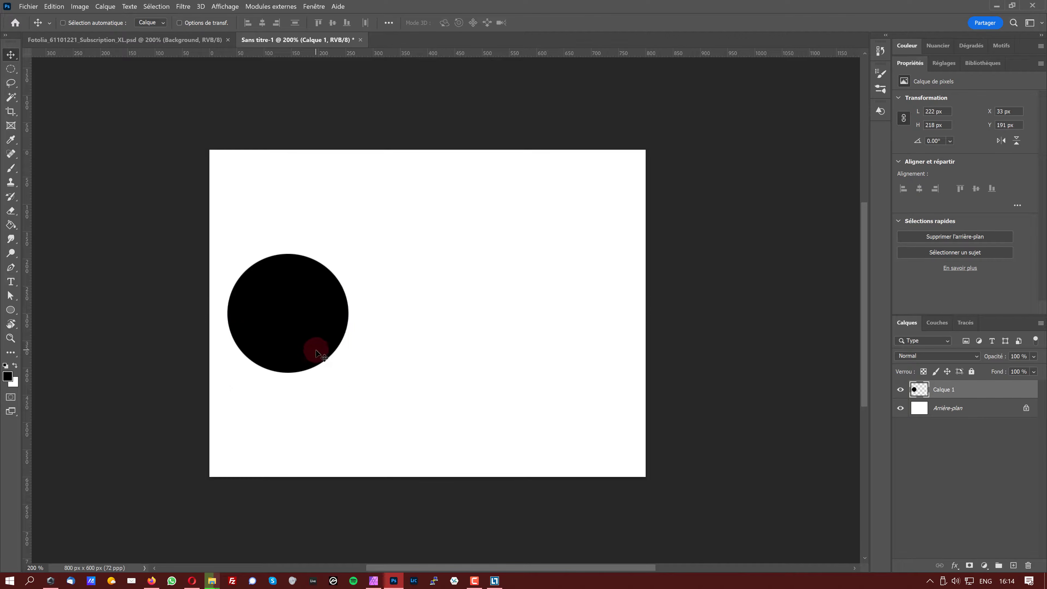
# Switch to Affinity Photo, choose the elliptical selection tool and add a new pixel layer to the blank document
pyautogui.click(373, 581)
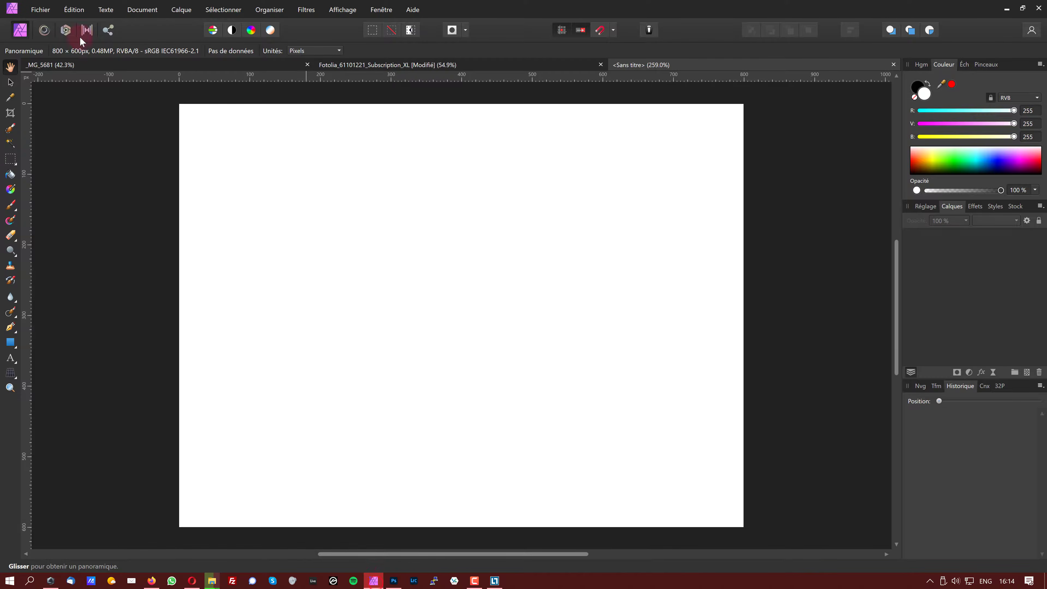
pyautogui.click(15, 158)
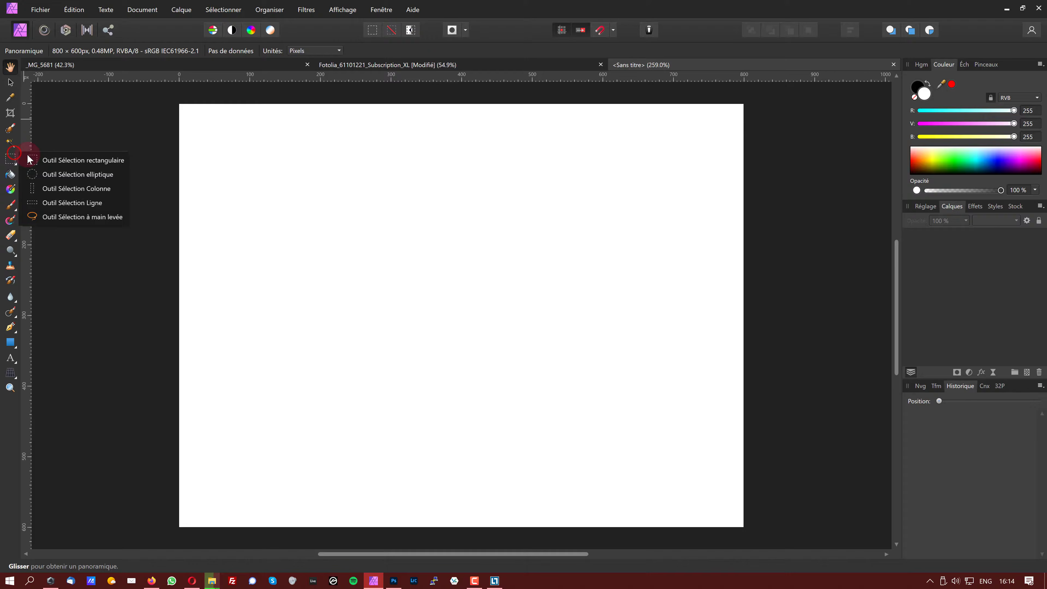
pyautogui.click(94, 173)
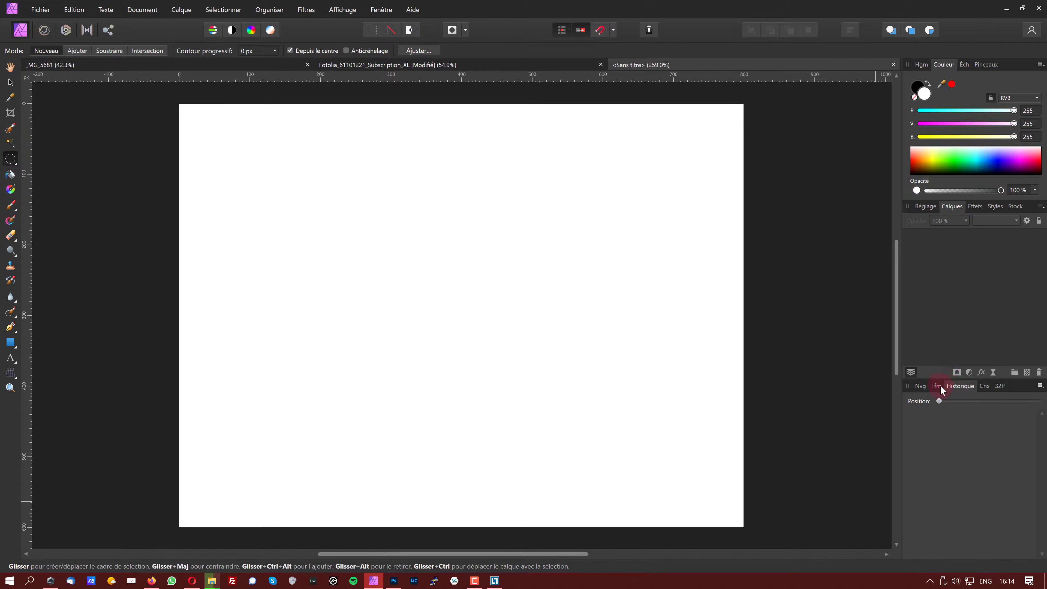
pyautogui.click(1026, 372)
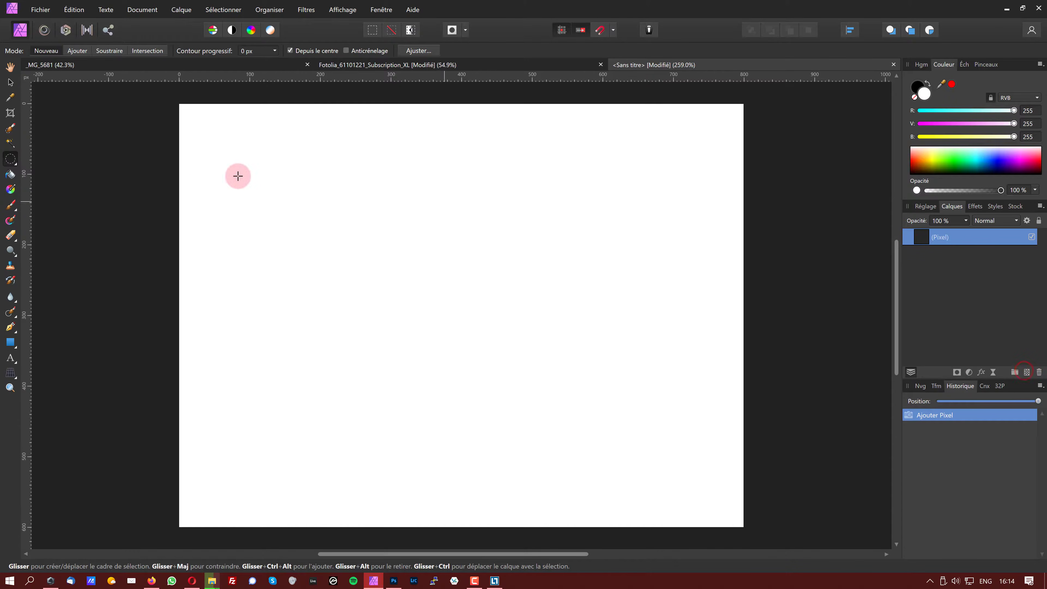
# Draw a circular selection from its centre and move it toward the canvas's left edge
pyautogui.moveTo(225, 231); pyautogui.dragTo(326, 335)
pyautogui.click(374, 264)
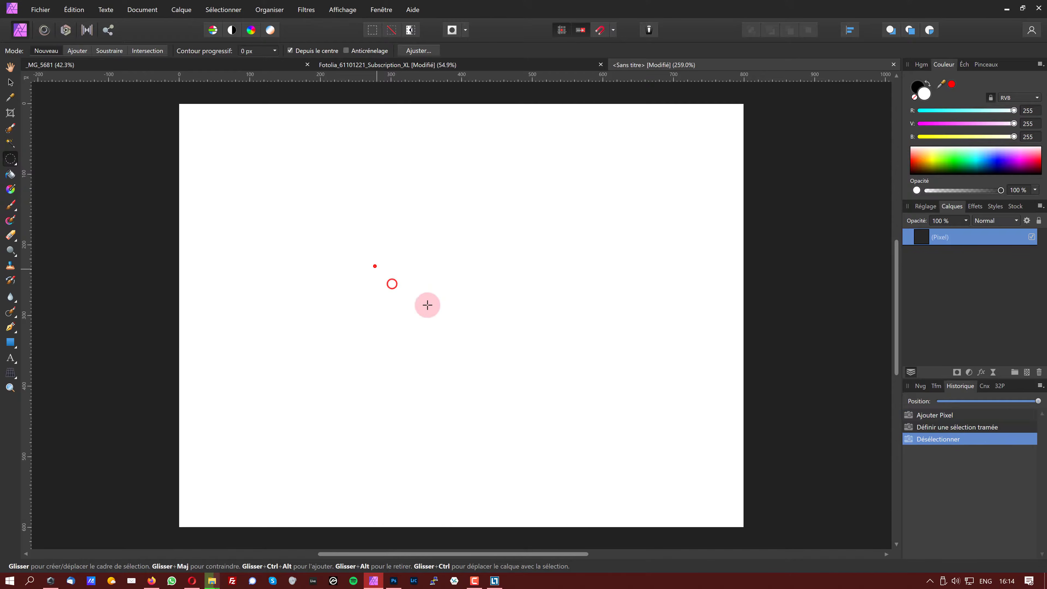
pyautogui.moveTo(374, 266); pyautogui.dragTo(446, 337)
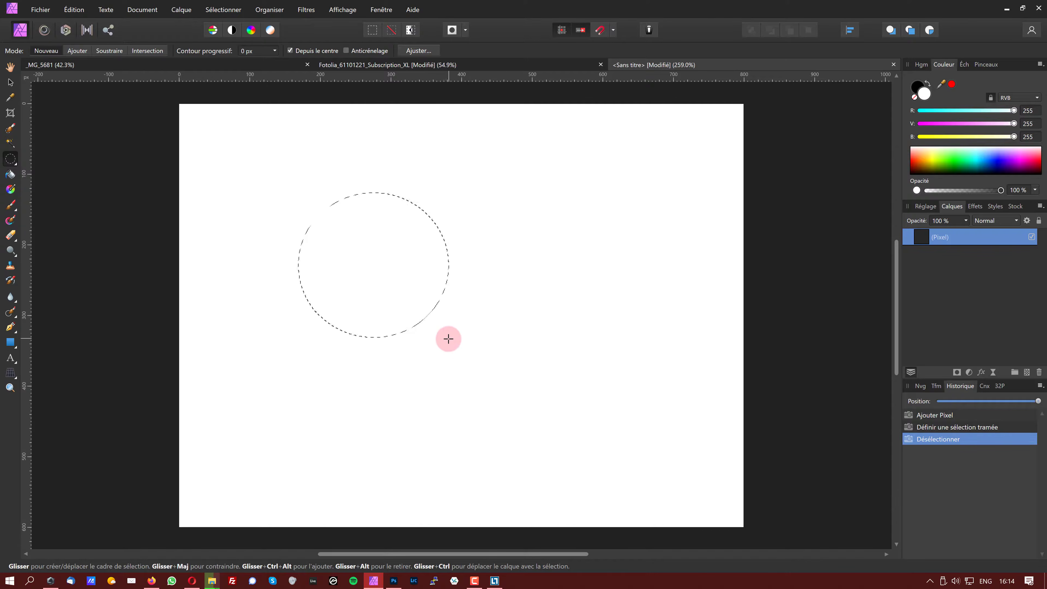
pyautogui.moveTo(403, 284); pyautogui.dragTo(306, 327)
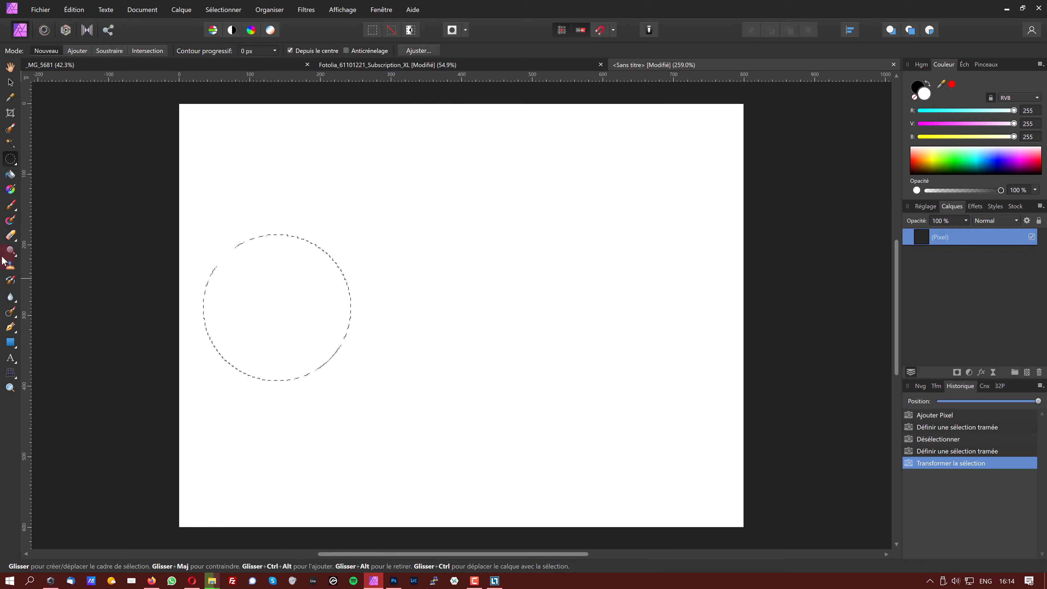
# Flood-fill the circular selection with black and deselect it
pyautogui.click(12, 175)
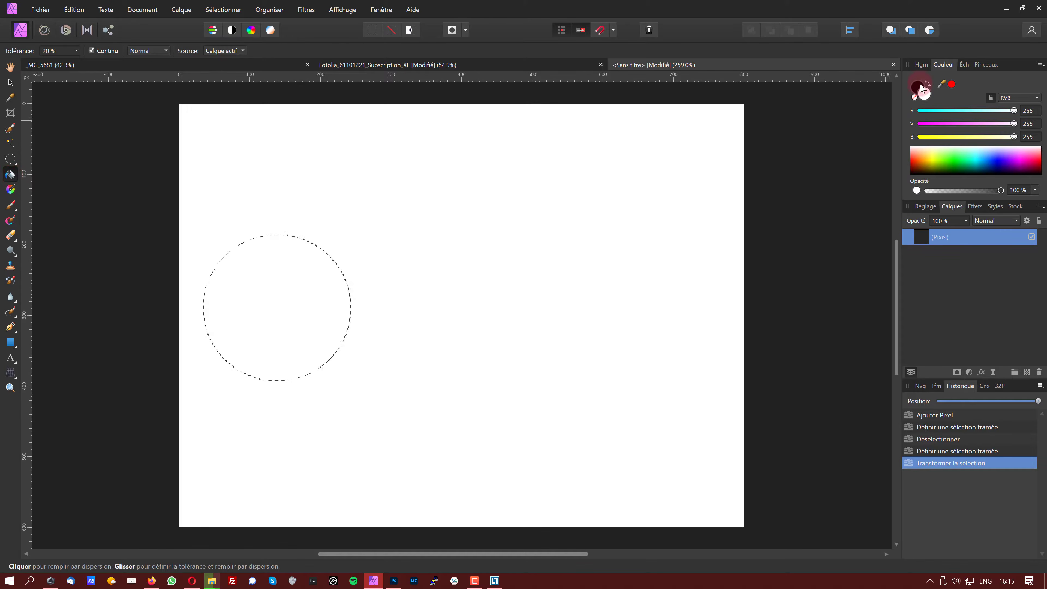
pyautogui.click(923, 89)
pyautogui.moveTo(317, 285); pyautogui.dragTo(274, 369)
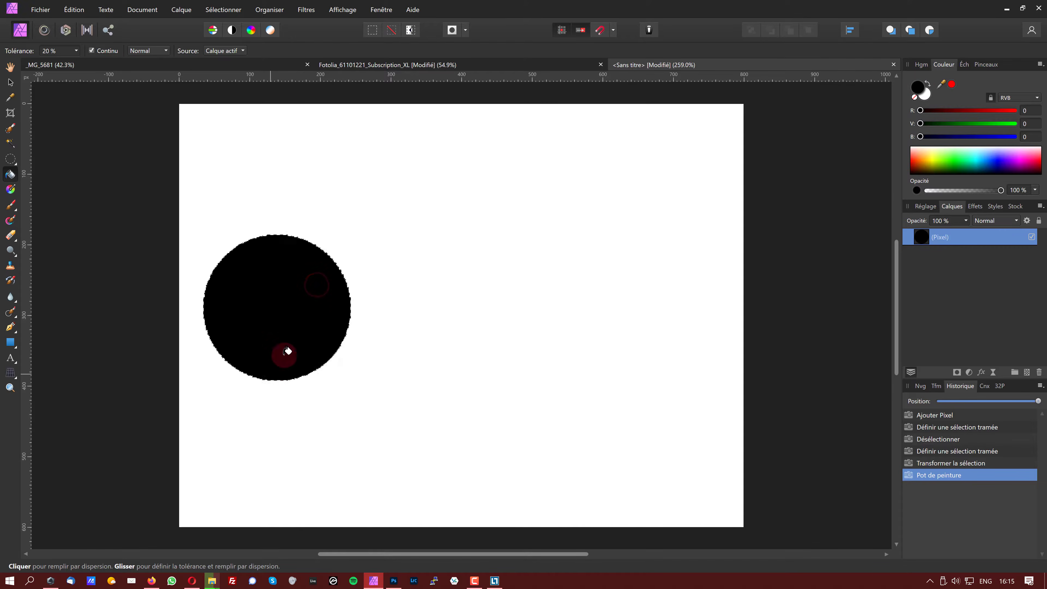
pyautogui.hotkey('ctrl', 'd')
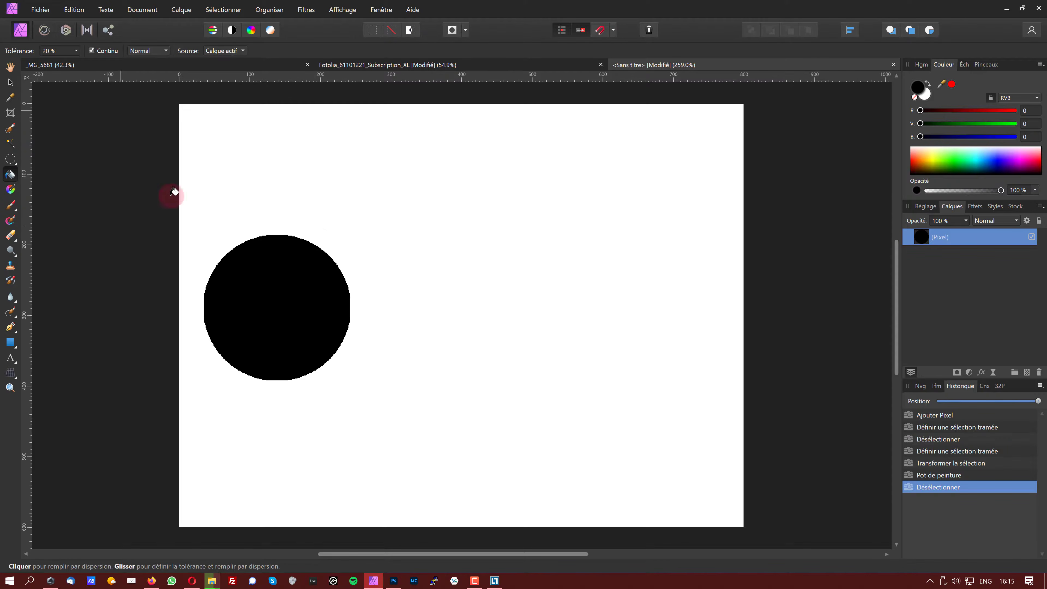
# Undo the black fill, clear the selection and enable antialiasing for the elliptical selection tool
pyautogui.scroll(-1, 283, 282)
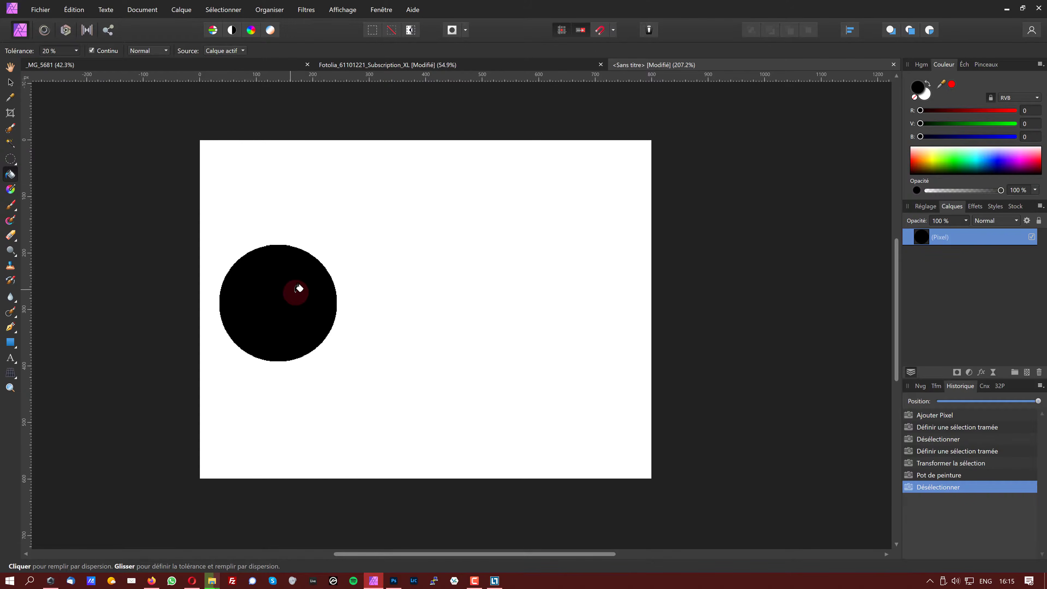
pyautogui.moveTo(300, 287); pyautogui.dragTo(341, 294)
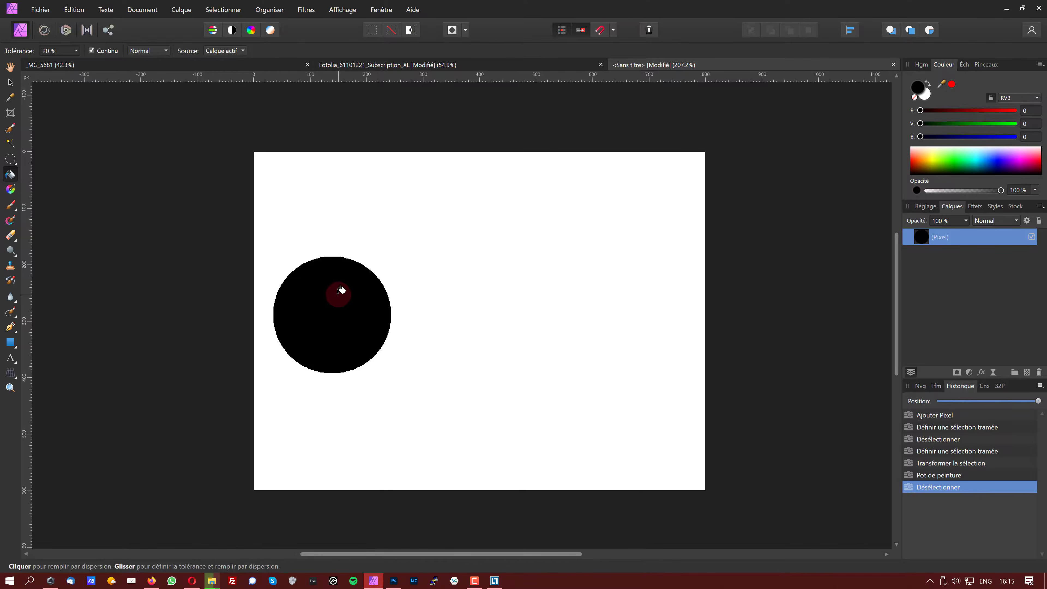
pyautogui.press('m')
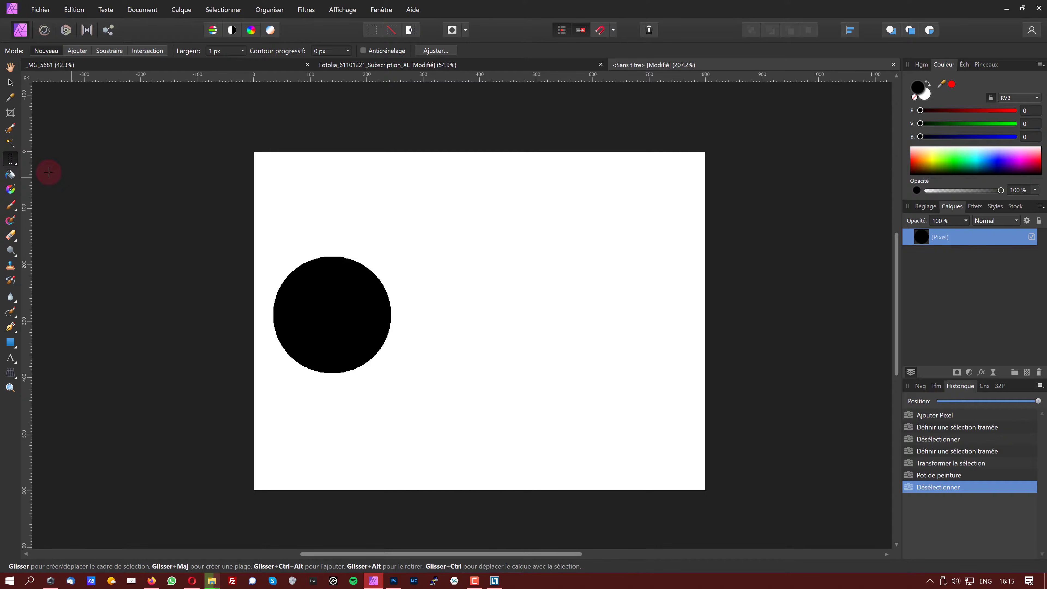
pyautogui.click(14, 164)
pyautogui.click(62, 171)
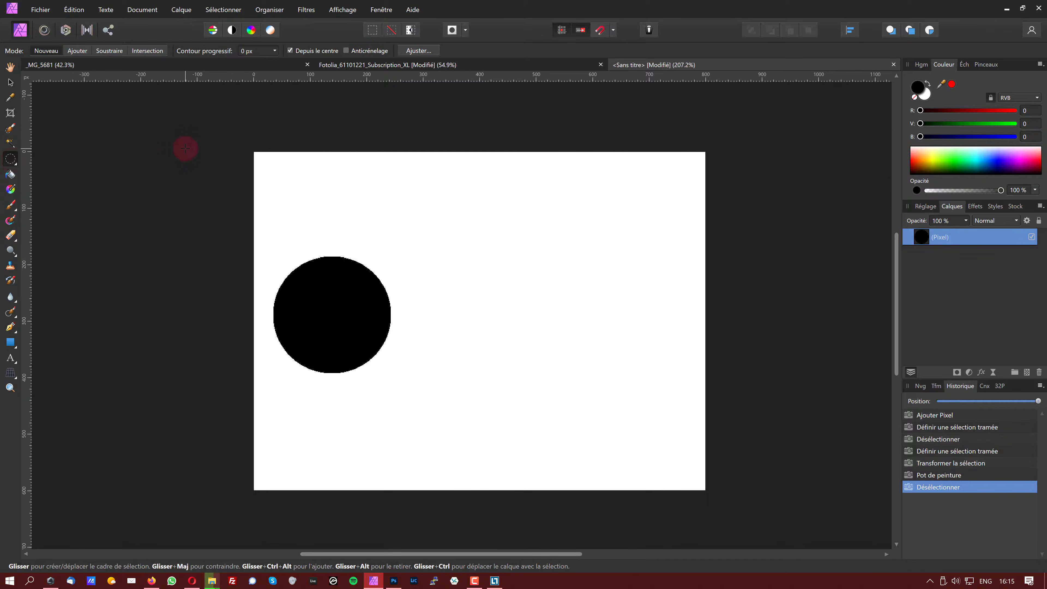
pyautogui.hotkey('ctrl', 'z')
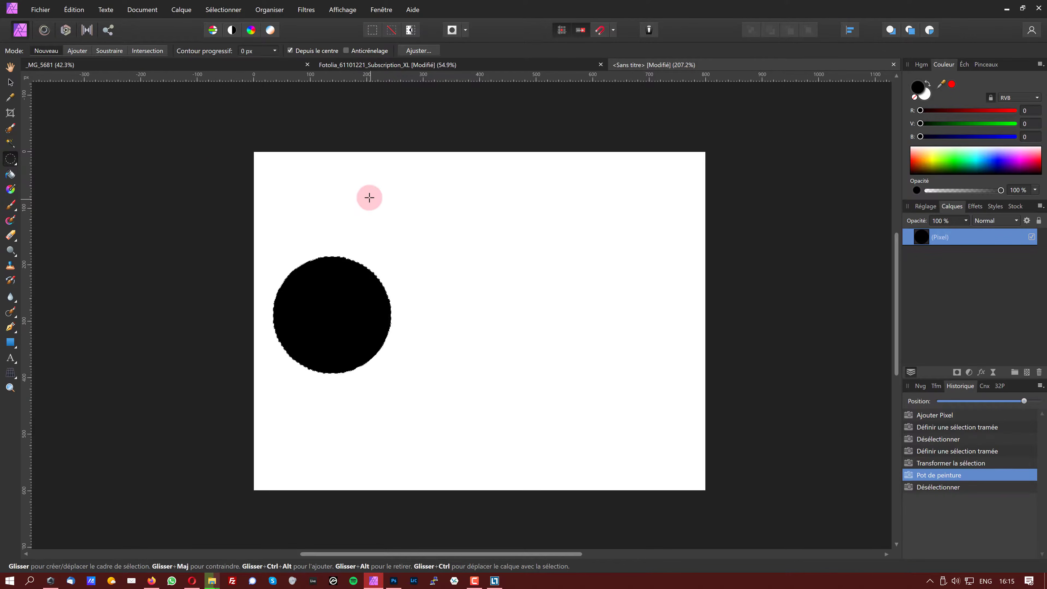
pyautogui.hotkey('ctrl', 'z')
pyautogui.hotkey('ctrl', 'd')
pyautogui.click(346, 51)
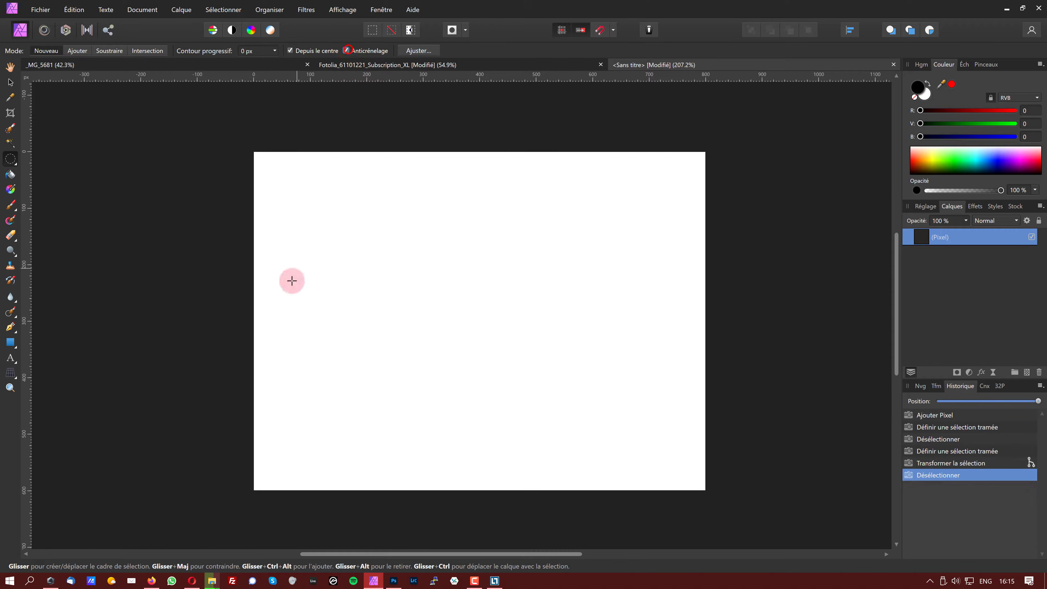
# Draw a new antialiased circular selection and move it to the left side of the canvas
pyautogui.moveTo(288, 268); pyautogui.dragTo(366, 322)
pyautogui.moveTo(407, 271); pyautogui.dragTo(470, 331)
pyautogui.moveTo(442, 283); pyautogui.dragTo(362, 330)
# Swap the active colour to white and flood-fill the antialiased circular selection
pyautogui.press('g')
pyautogui.press('x')
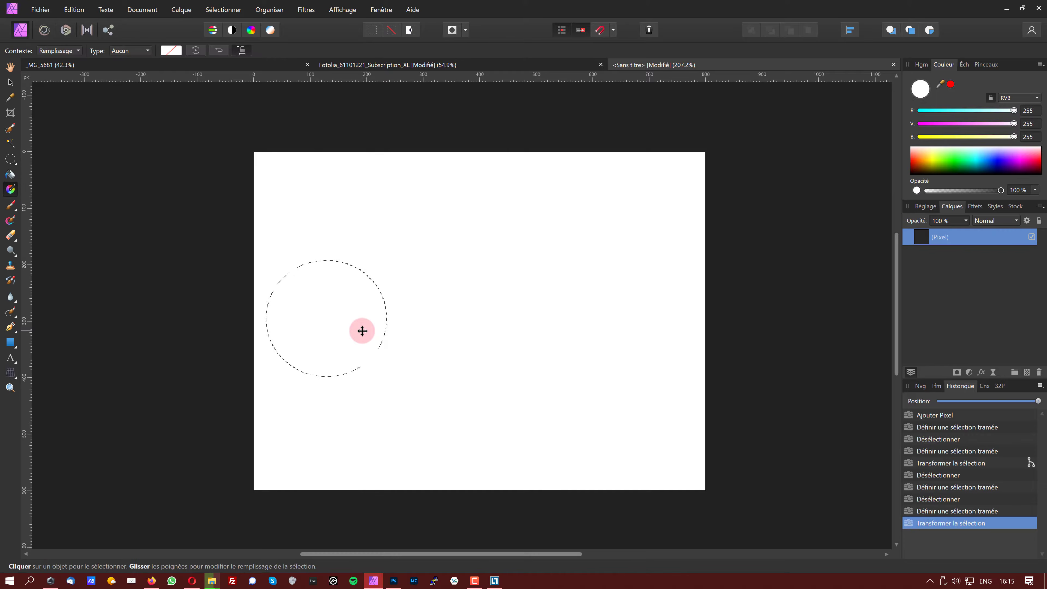
pyautogui.click(362, 333)
pyautogui.click(362, 332)
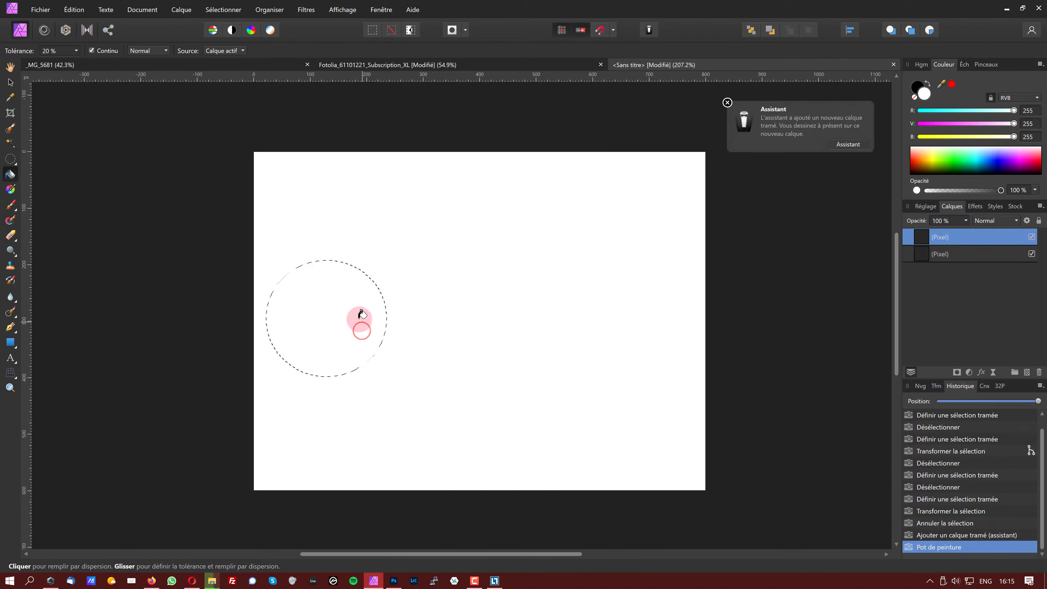
# Swap the active colour to black, flood-fill the circular selection and deselect it
pyautogui.press('x')
pyautogui.click(727, 102)
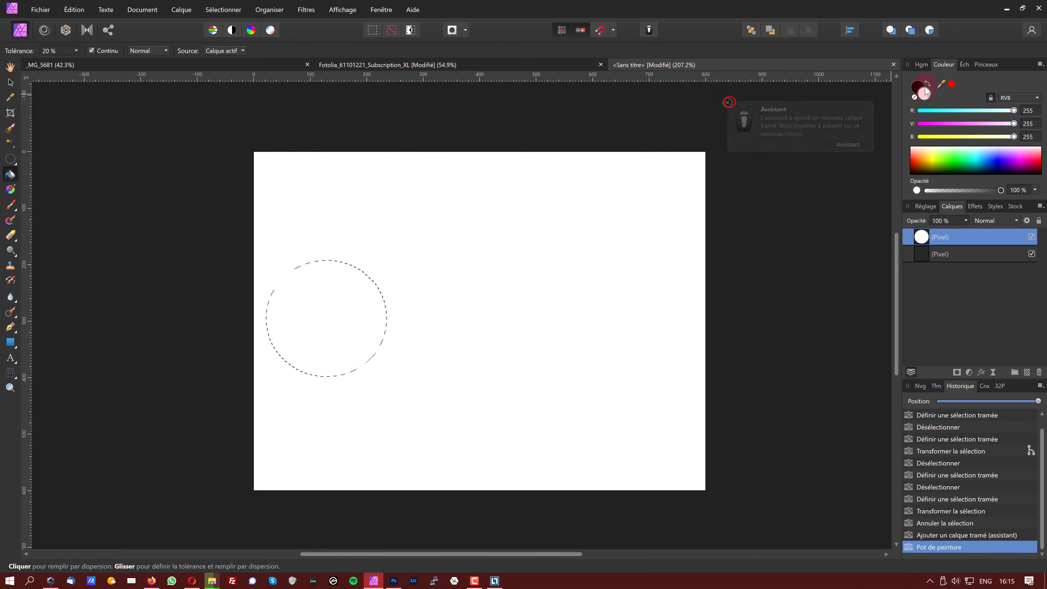
pyautogui.click(338, 327)
pyautogui.hotkey('ctrl', 'd')
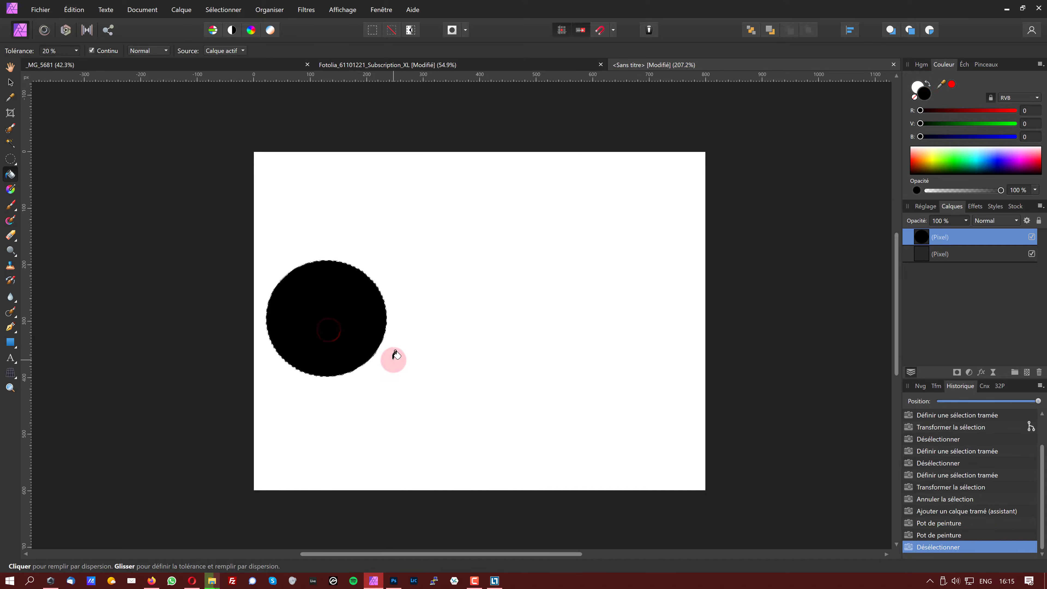
pyautogui.press('z')
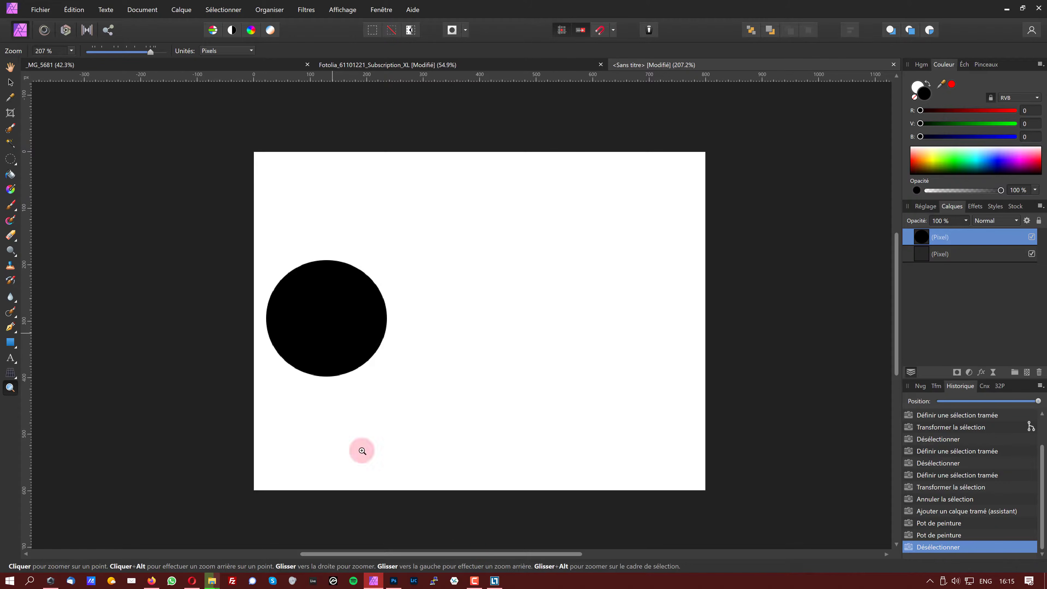
# Switch to Photoshop and scale the black circle on Calque 1 down proportionally to about 35 px
pyautogui.click(393, 581)
pyautogui.click(374, 581)
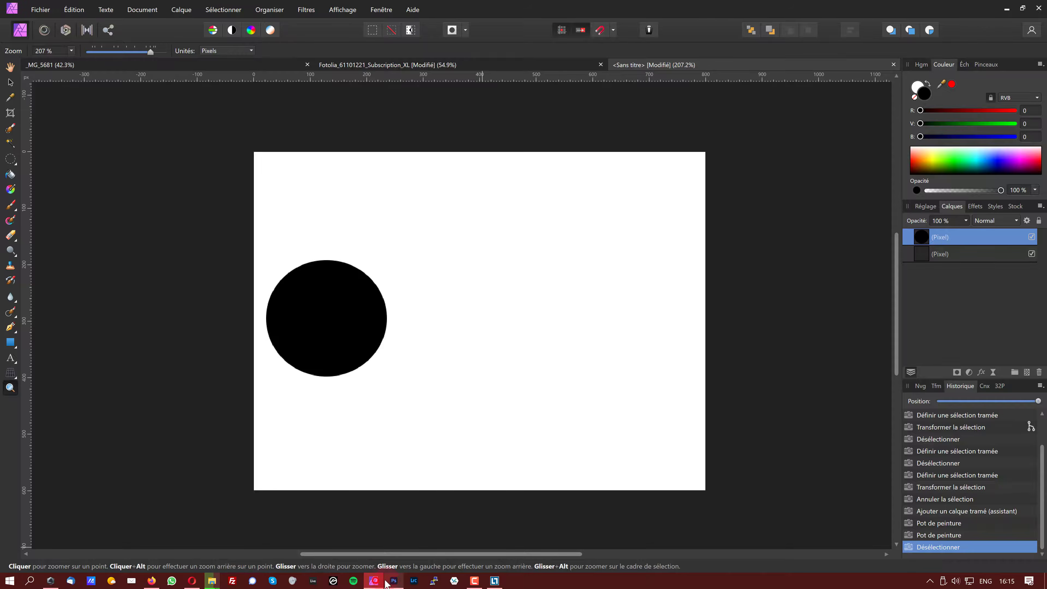
pyautogui.click(392, 581)
pyautogui.click(347, 343)
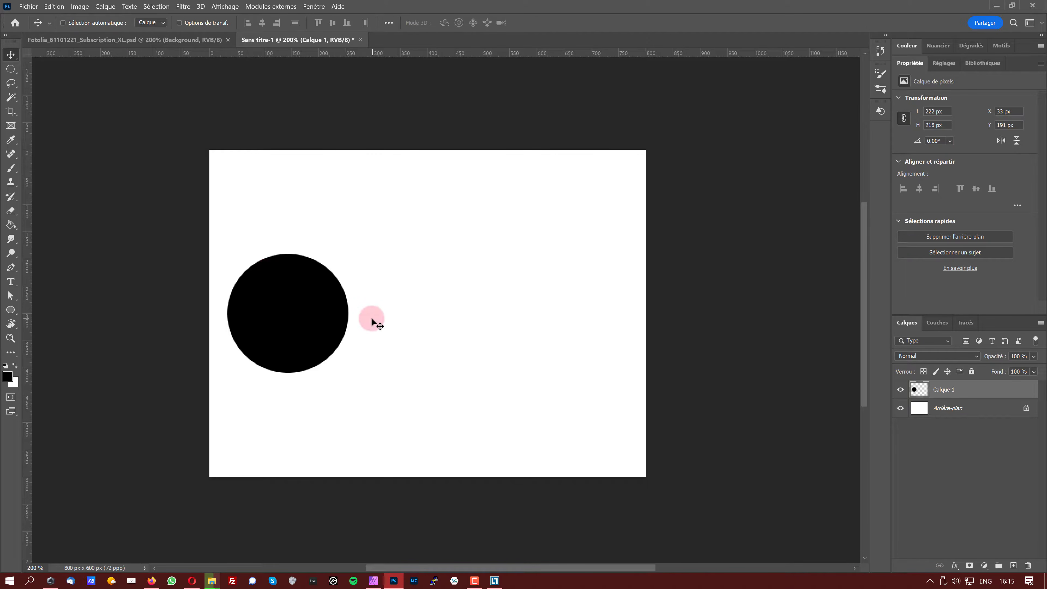
pyautogui.hotkey('ctrl', 't')
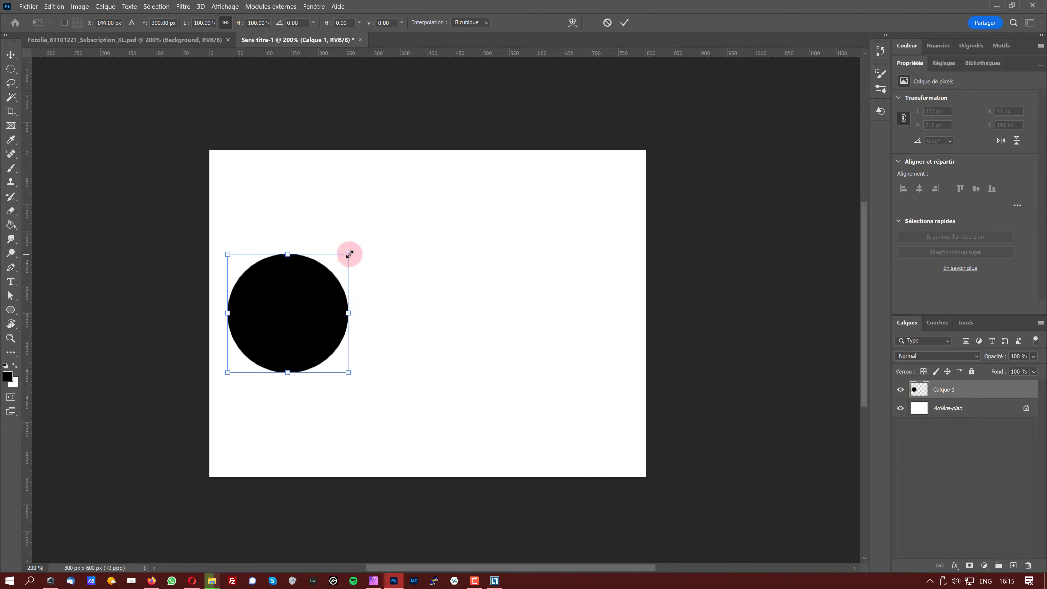
pyautogui.moveTo(347, 254); pyautogui.dragTo(247, 353)
pyautogui.press('Return')
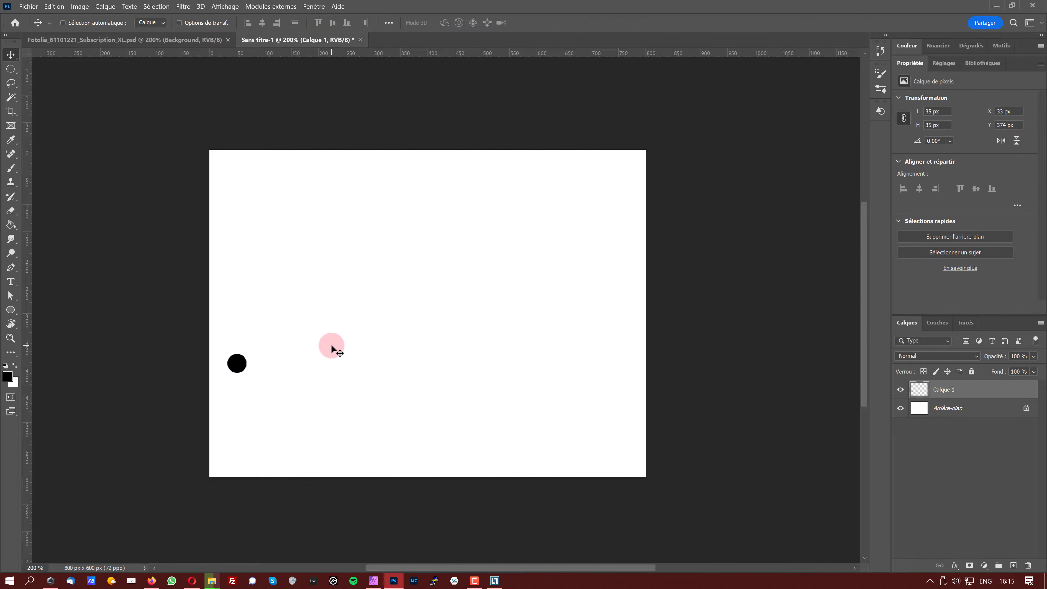
# Enlarge the shrunken circle to about 430 px wide, apply the transform, and undo both scalings
pyautogui.hotkey('ctrl', 't')
pyautogui.moveTo(246, 354); pyautogui.dragTo(456, 166)
pyautogui.moveTo(386, 249); pyautogui.dragTo(380, 275)
pyautogui.doubleClick(381, 276)
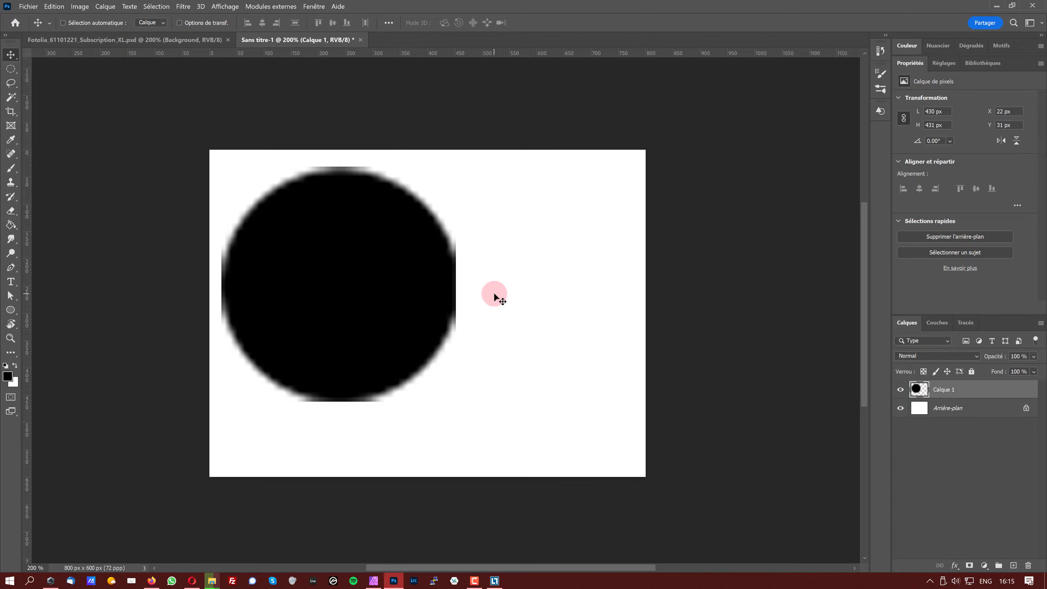
pyautogui.hotkey('ctrl', 'z')
pyautogui.hotkey('ctrl', 'z')
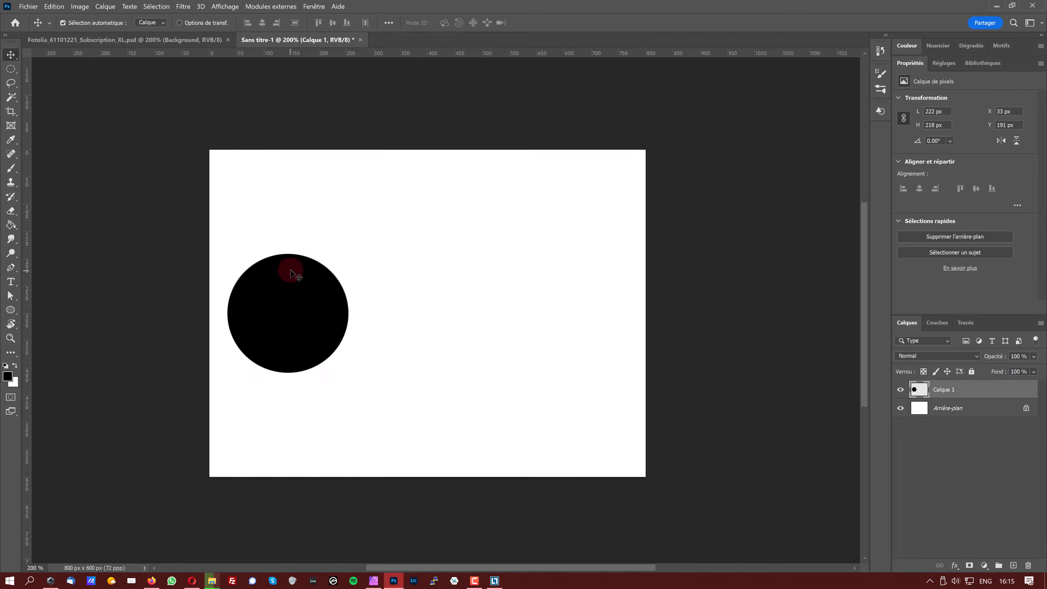
# Enlarge the original circle to about 396 by 389 px, inspect its edge closely, and undo the enlargement
pyautogui.hotkey('ctrl', 't')
pyautogui.moveTo(349, 253); pyautogui.dragTo(462, 178)
pyautogui.doubleClick(414, 197)
pyautogui.moveTo(385, 273); pyautogui.dragTo(388, 276)
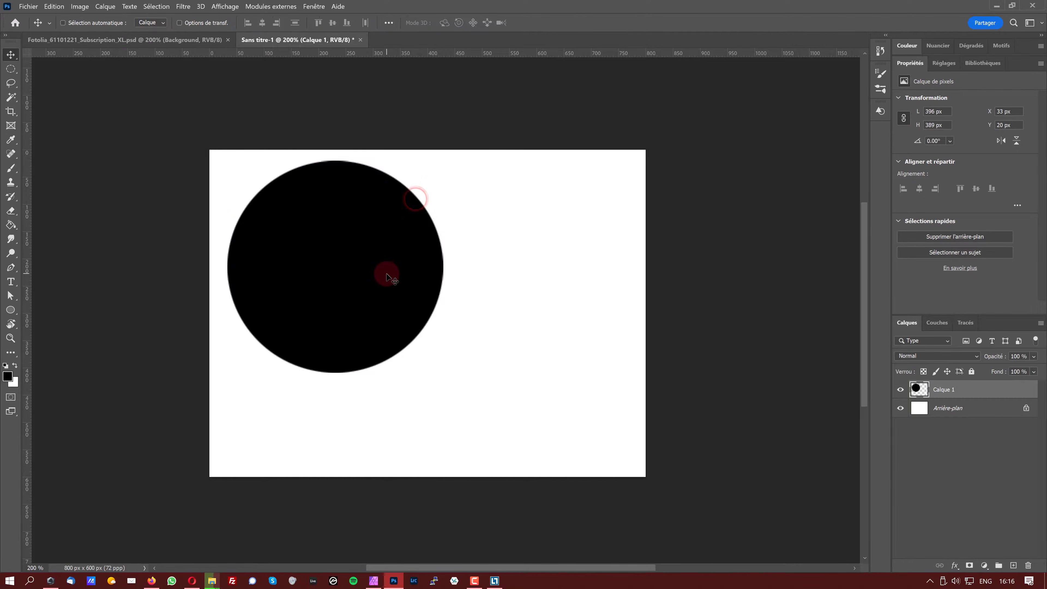
pyautogui.press('z')
pyautogui.moveTo(406, 177); pyautogui.dragTo(357, 229)
pyautogui.hotkey('ctrl', 'z')
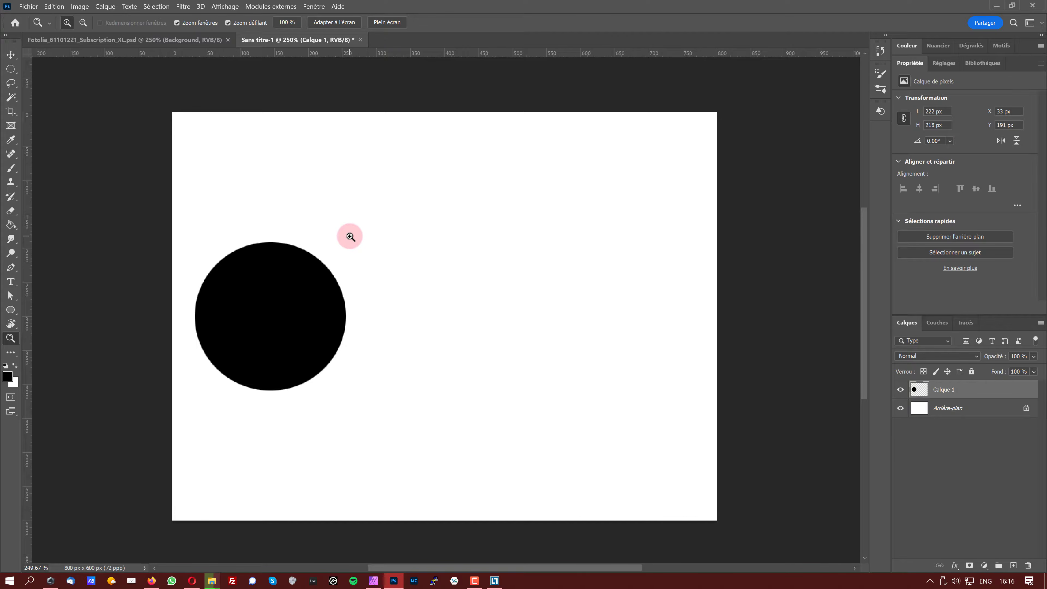
# Scale the black pixel circle down to about 42 px and apply the transform
pyautogui.hotkey('ctrl', 't')
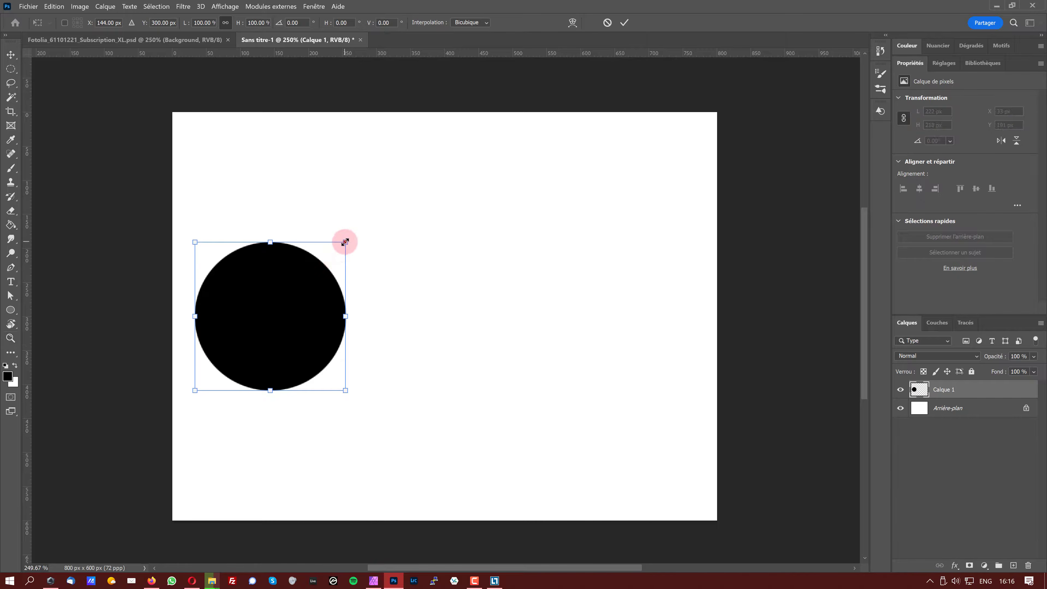
pyautogui.moveTo(345, 242); pyautogui.dragTo(216, 376)
pyautogui.press('Return')
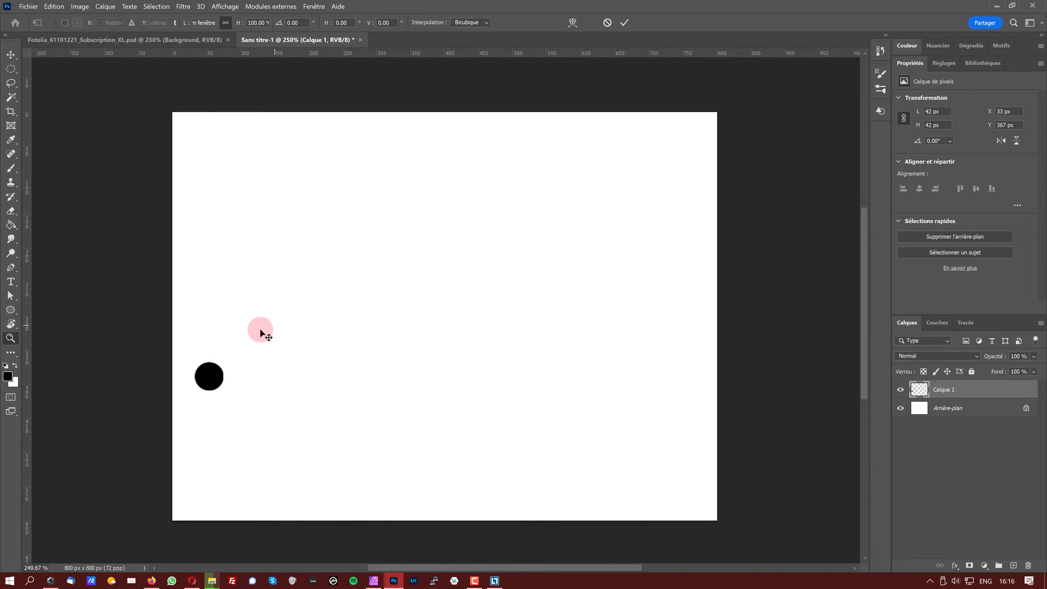
# Scale the small circle back up to about 343 px, and undo both the reduction and the enlargement
pyautogui.hotkey('ctrl', 't')
pyautogui.moveTo(224, 361); pyautogui.dragTo(464, 177)
pyautogui.doubleClick(357, 224)
pyautogui.press('z')
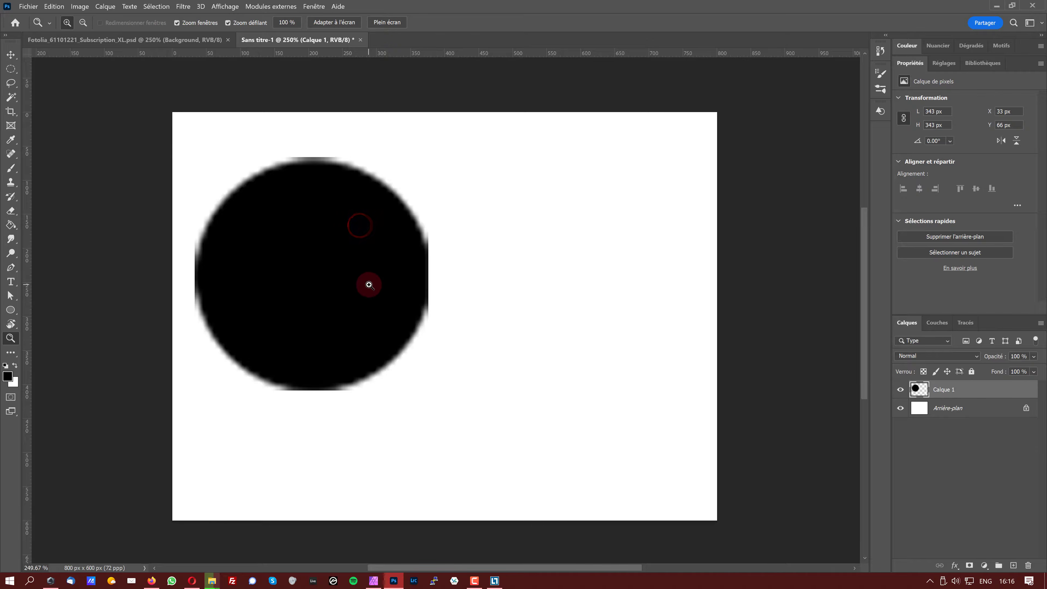
pyautogui.hotkey('ctrl', 'z')
pyautogui.press('v')
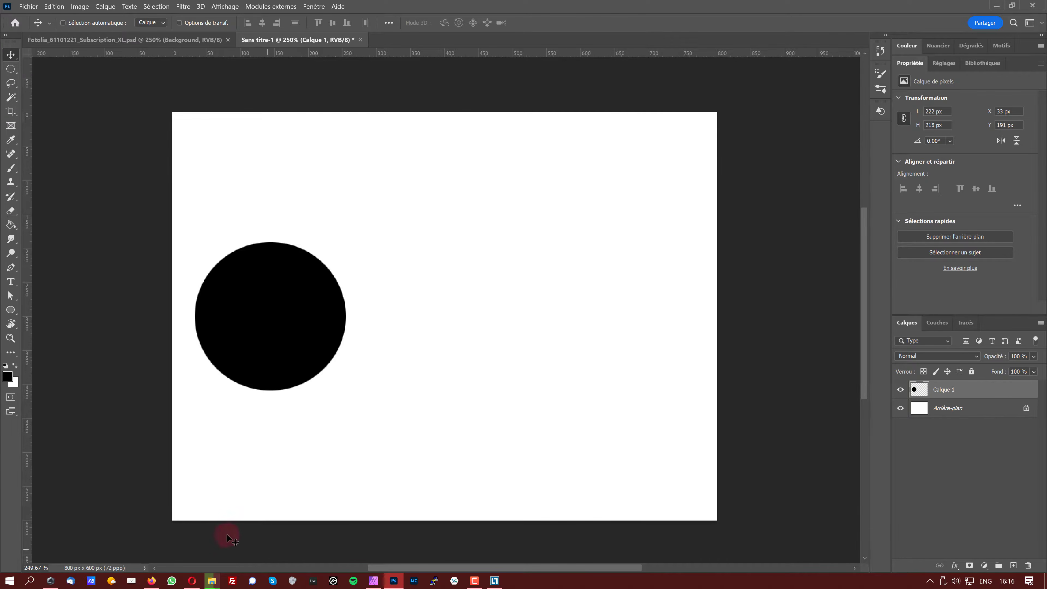
# Switch to the web browser and look through the Photoshop CC 2020 course page on tuto.com
pyautogui.click(152, 581)
pyautogui.rightClick(151, 581)
pyautogui.click(203, 5)
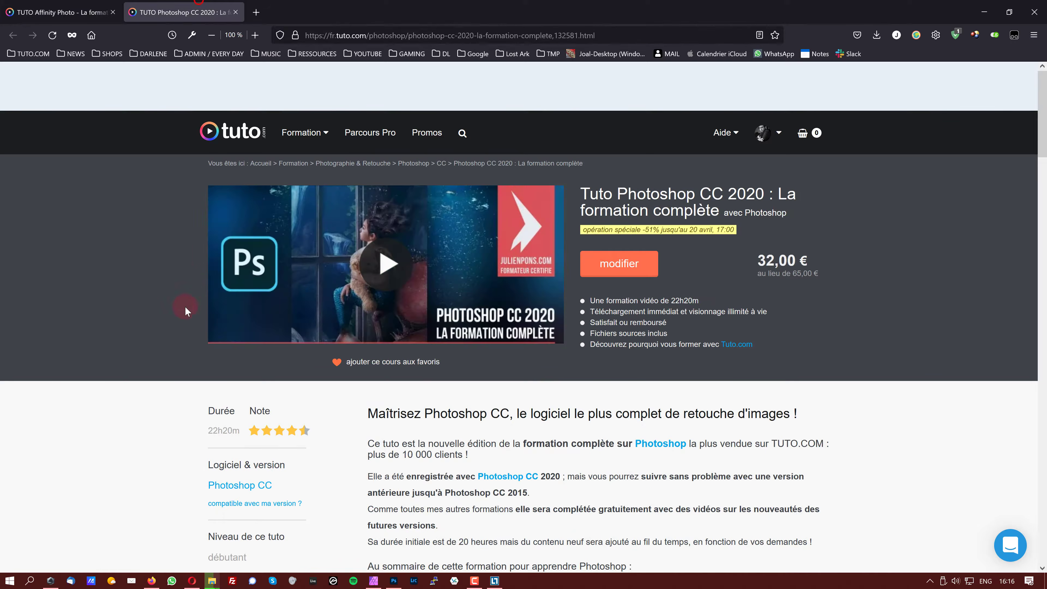
pyautogui.click(142, 380)
pyautogui.scroll(-10, 144, 378)
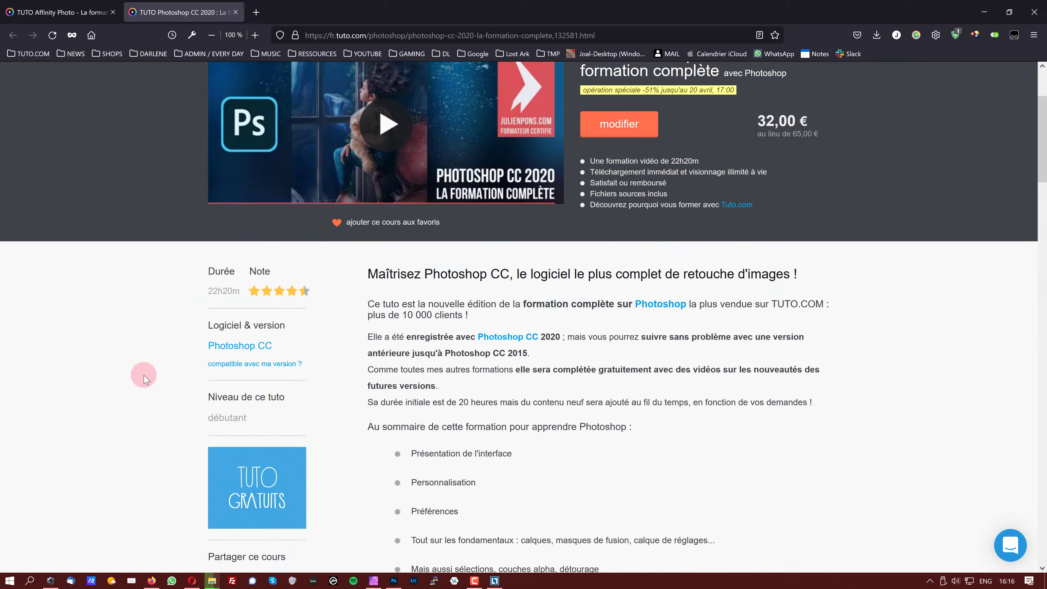
pyautogui.scroll(10, 147, 373)
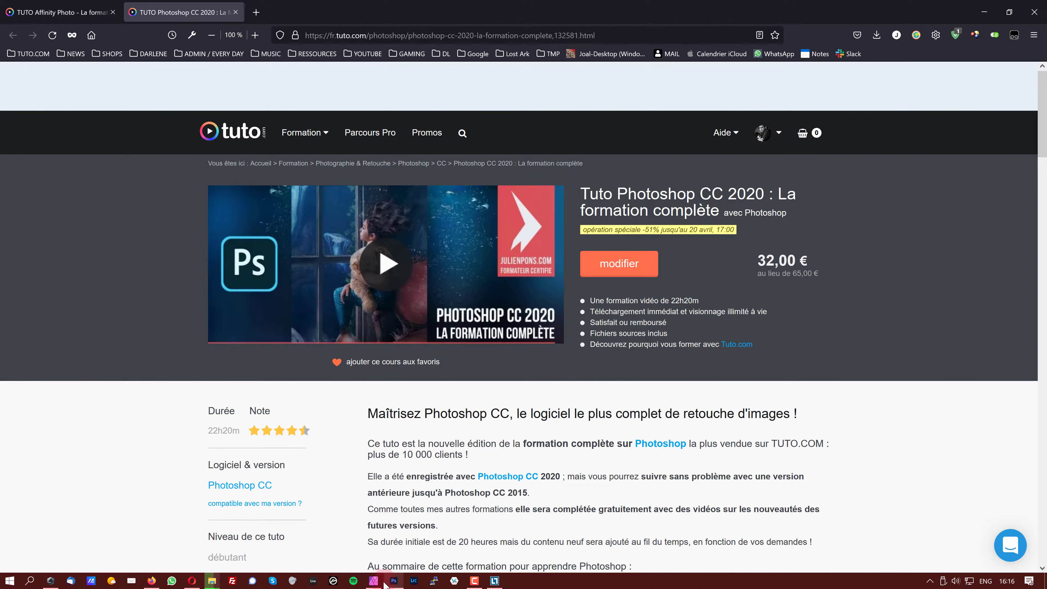
# Return to Photoshop and convert Calque 1 with the black circle into a smart object
pyautogui.click(399, 565)
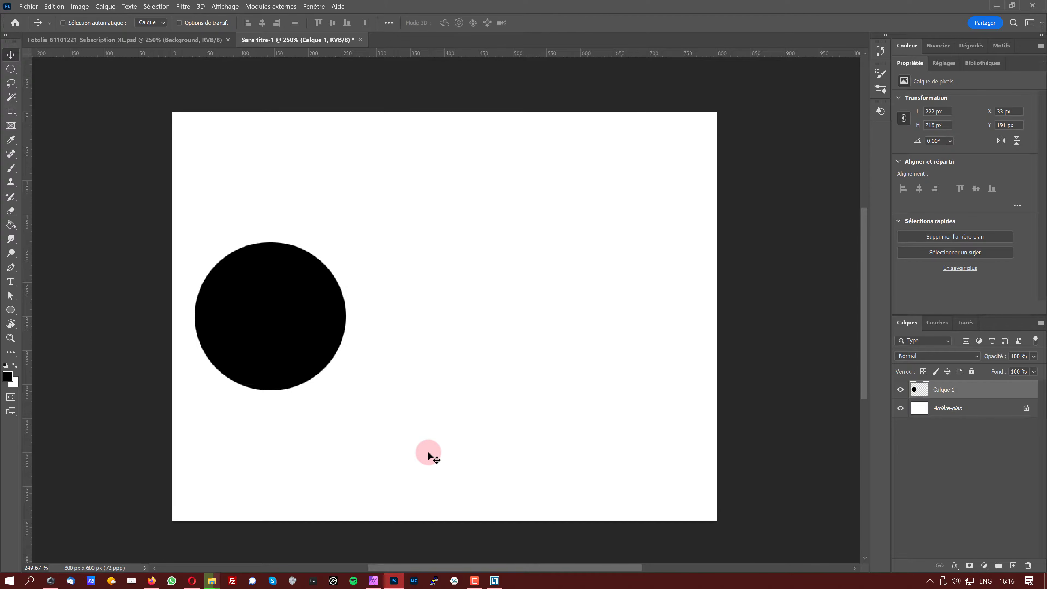
pyautogui.rightClick(937, 395)
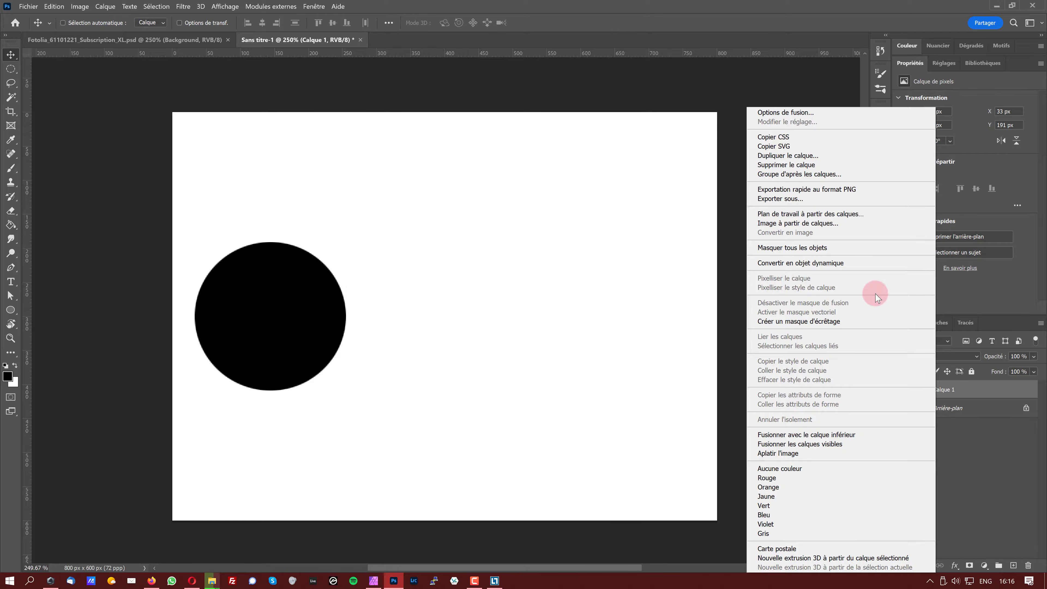
pyautogui.click(863, 263)
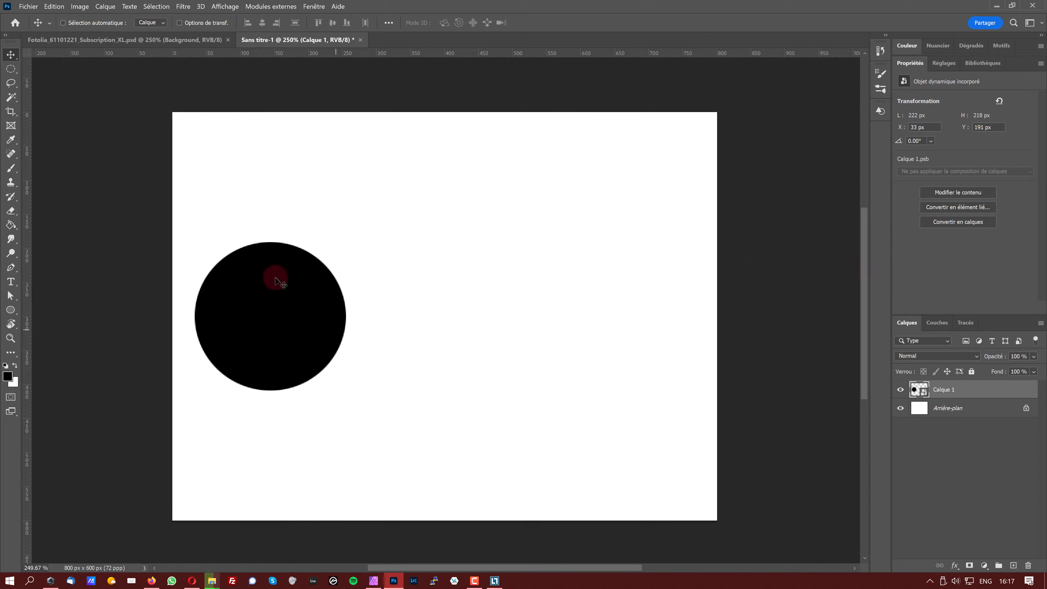
# Scale the smart object circle to about 209 by 205 px with Free Transform
pyautogui.hotkey('ctrl', 't')
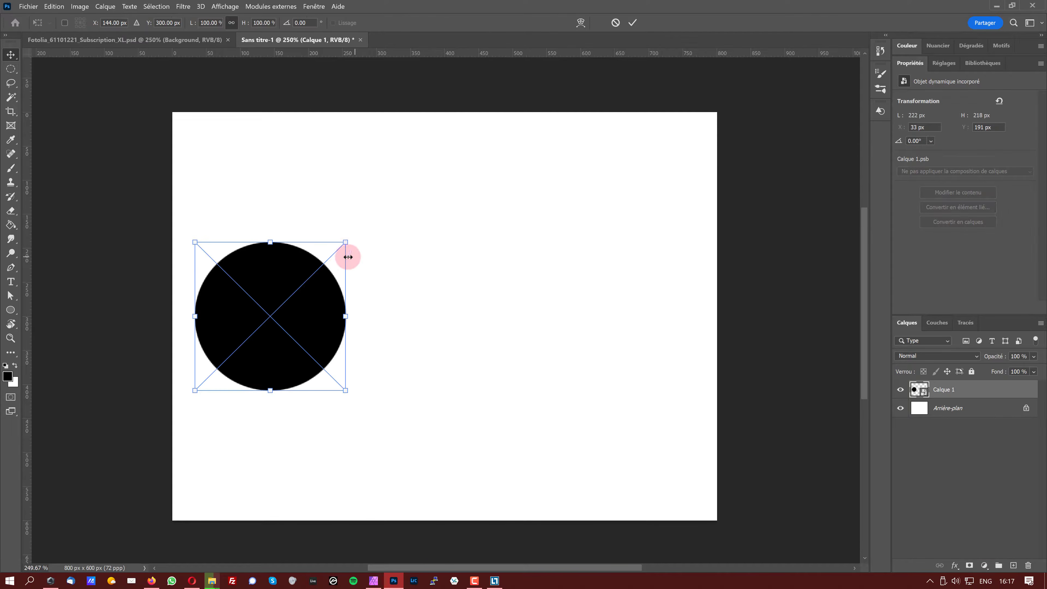
pyautogui.moveTo(346, 243); pyautogui.dragTo(340, 272)
pyautogui.doubleClick(279, 290)
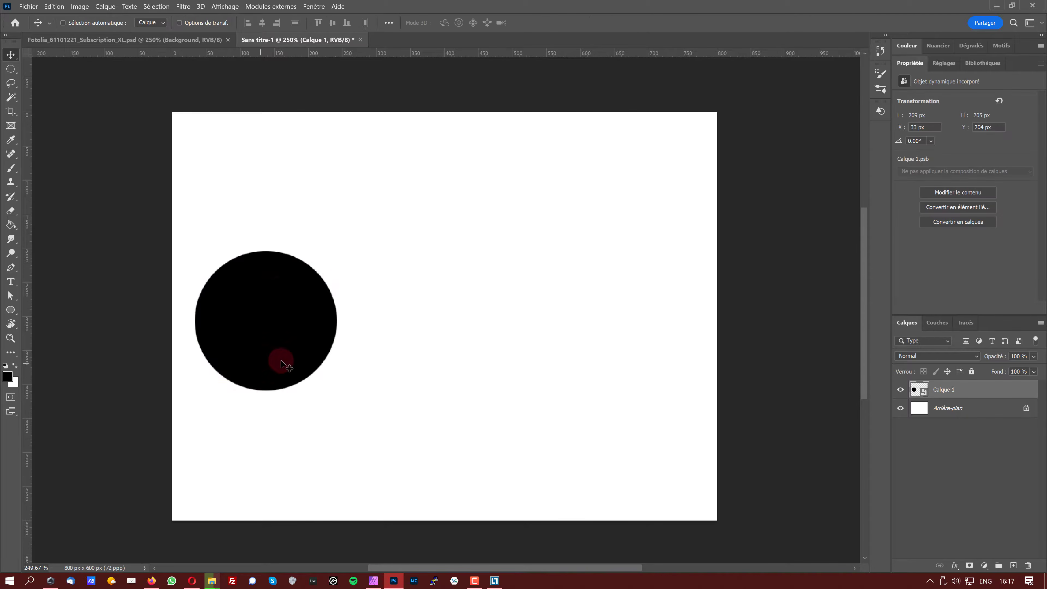
# Enlarge the smart object circle to about 514 by 504 px and apply the transform
pyautogui.hotkey('ctrl', 't')
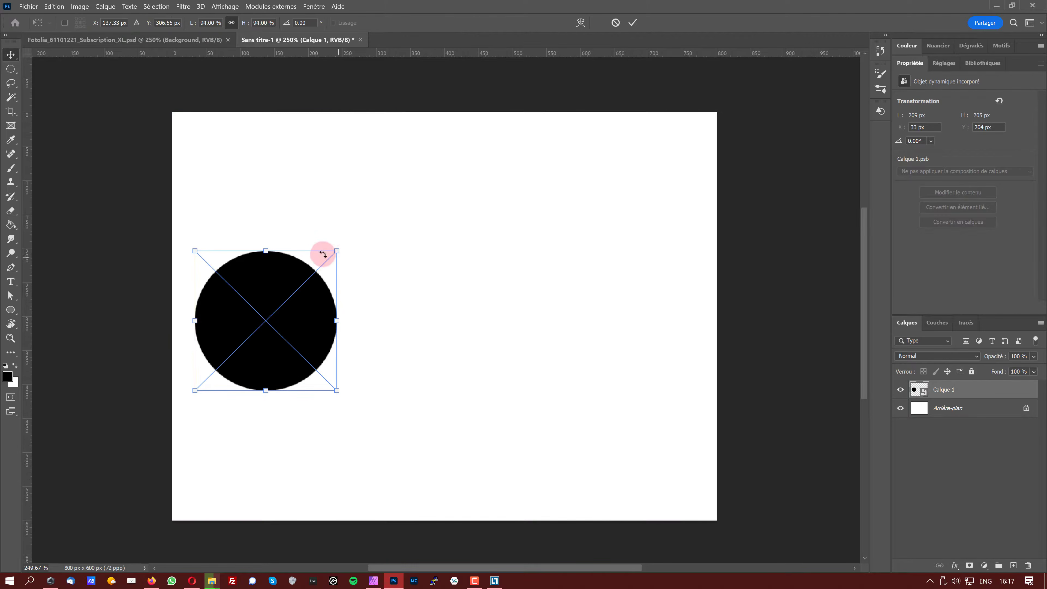
pyautogui.moveTo(337, 250); pyautogui.dragTo(614, 120)
pyautogui.doubleClick(461, 187)
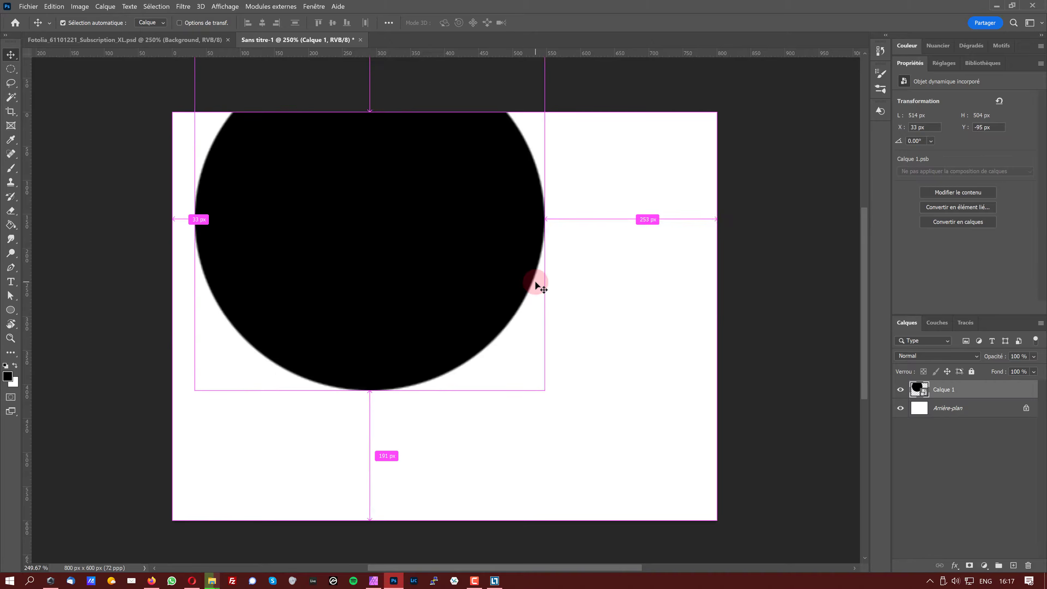
# Undo the smart object scalings and its conversion, returning to the plain pixel circle
pyautogui.hotkey('ctrl', 'z')
pyautogui.hotkey('ctrl', 'z')
pyautogui.press('z')
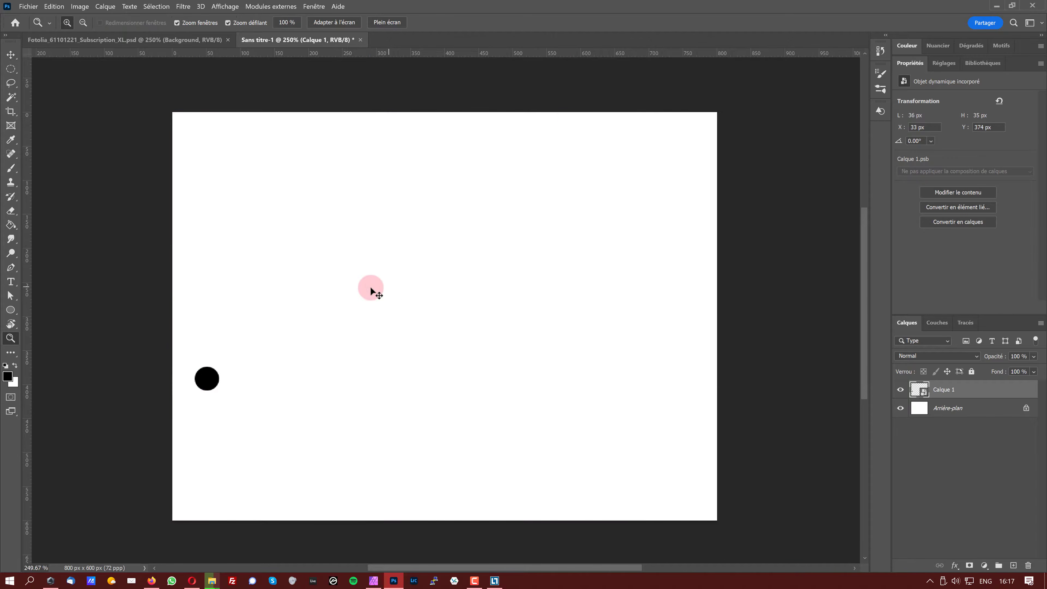
pyautogui.hotkey('ctrl', 'shift', 'z')
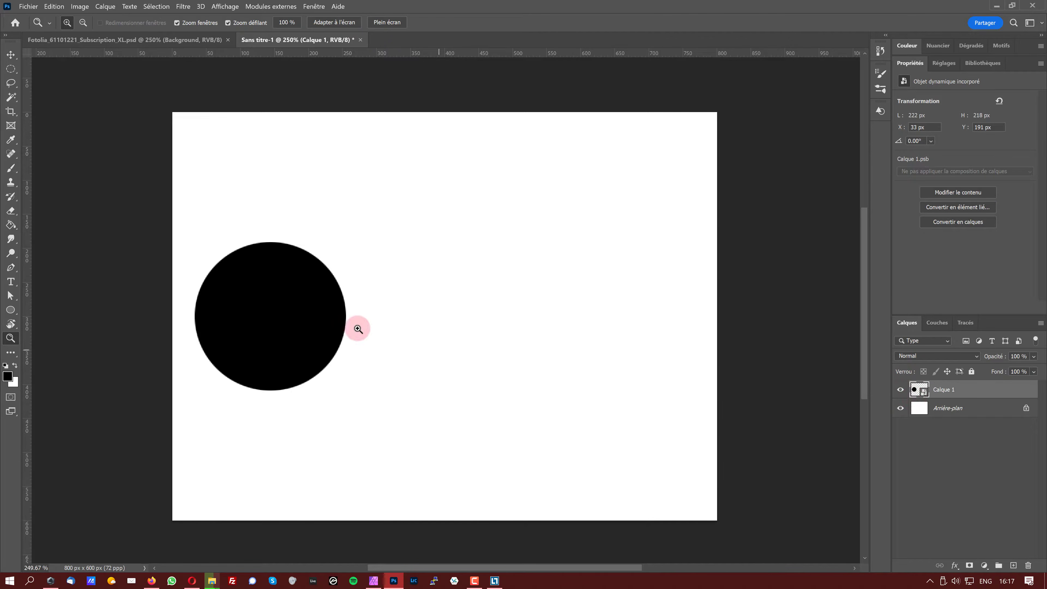
pyautogui.hotkey('ctrl', 'z')
pyautogui.hotkey('ctrl', 'z')
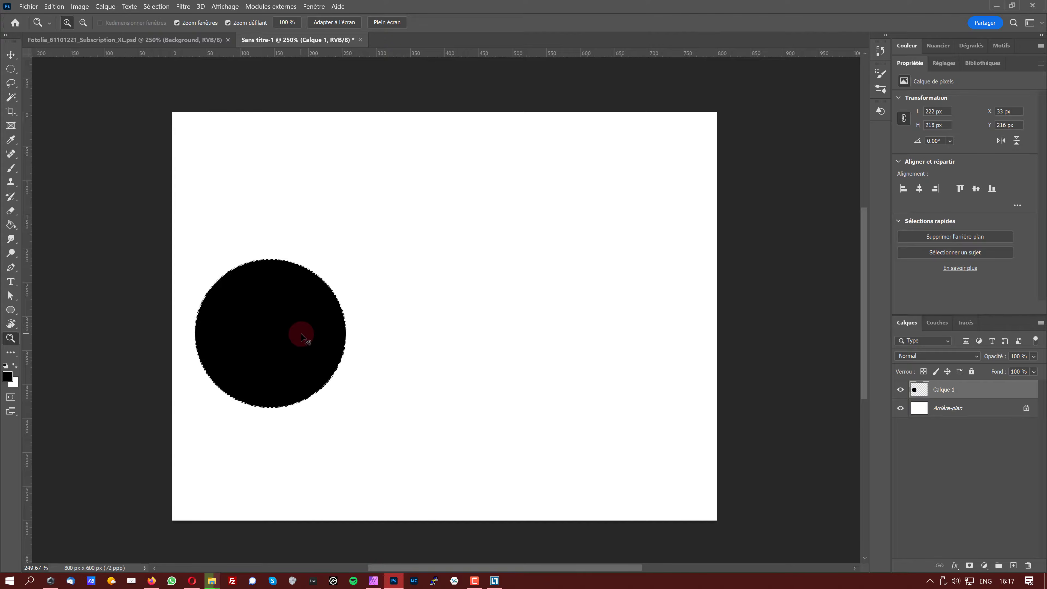
# Step back and forward through the history to the deselected black pixel circle and activate the Move tool
pyautogui.hotkey('ctrl', 'z')
pyautogui.hotkey('ctrl', 'z')
pyautogui.hotkey('ctrl', 'shift', 'z')
pyautogui.hotkey('ctrl', 'shift', 'z')
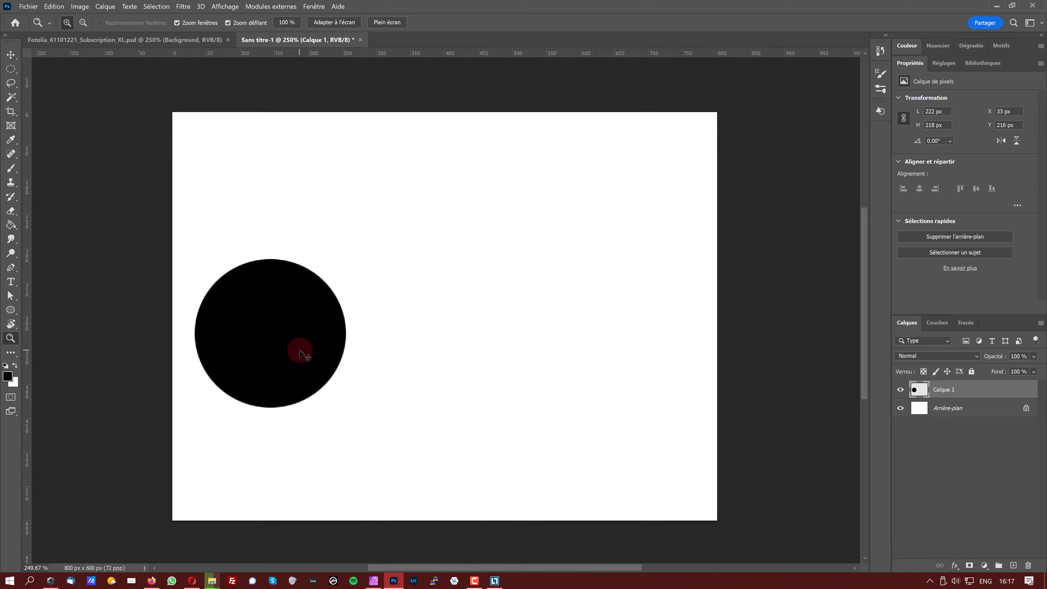
pyautogui.press('v')
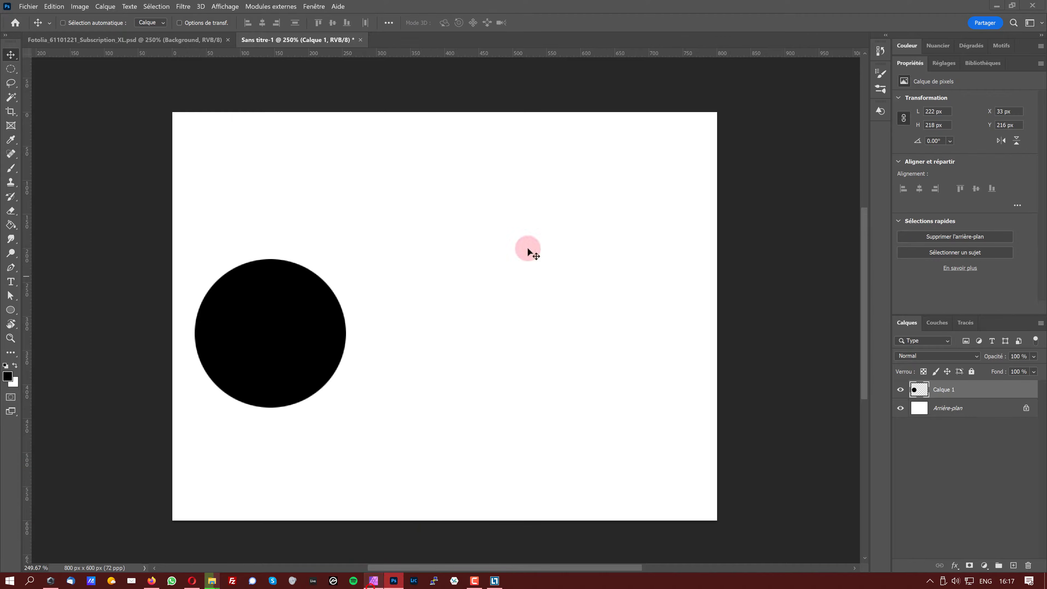
# Switch to Affinity Photo, scale the black circle's layer down proportionally to a small dot, and deselect it
pyautogui.click(380, 578)
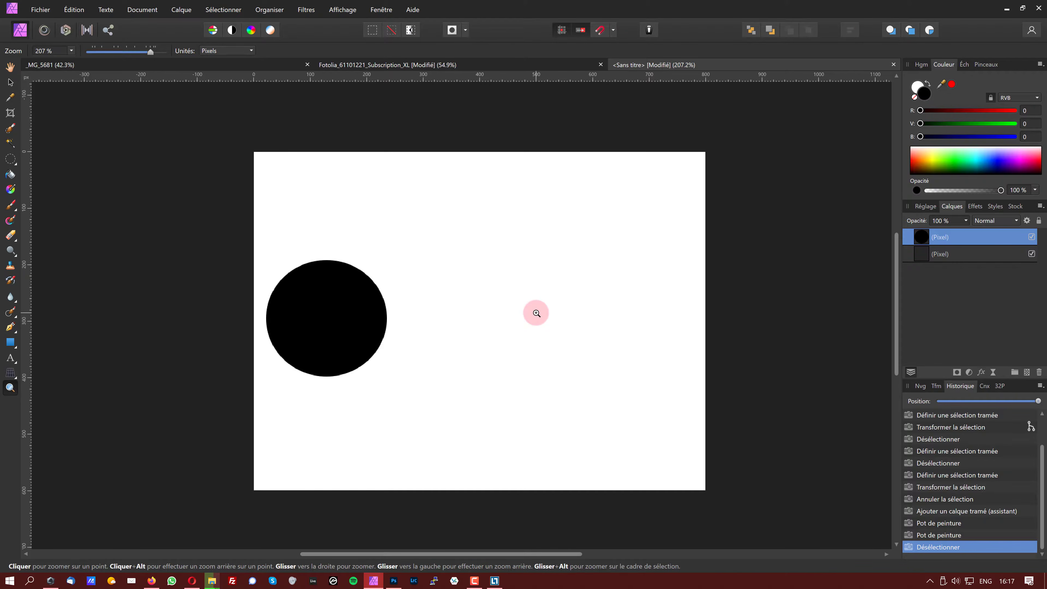
pyautogui.press('v')
pyautogui.doubleClick(936, 237)
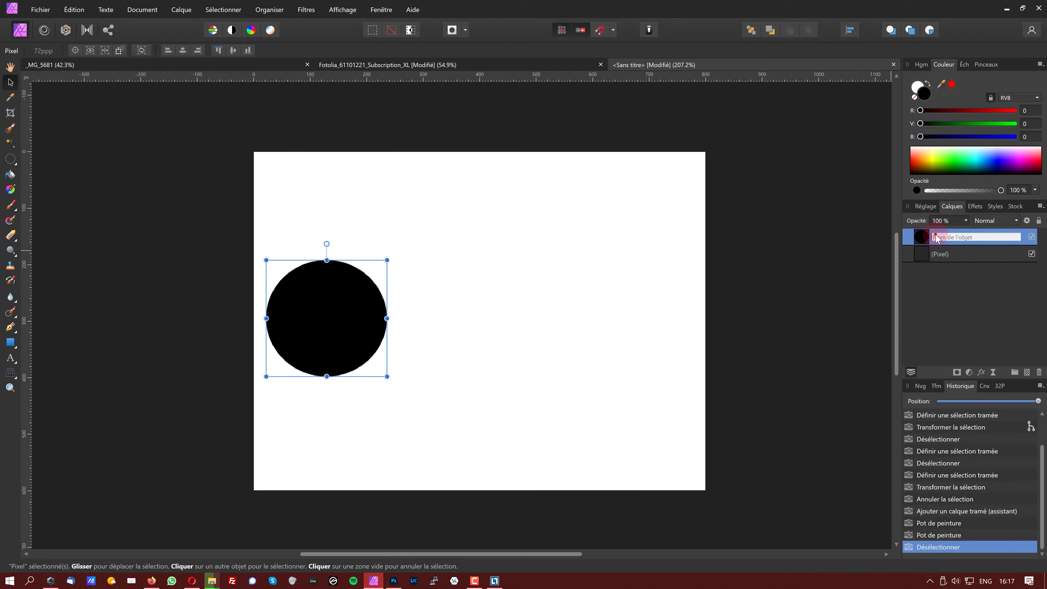
pyautogui.click(930, 232)
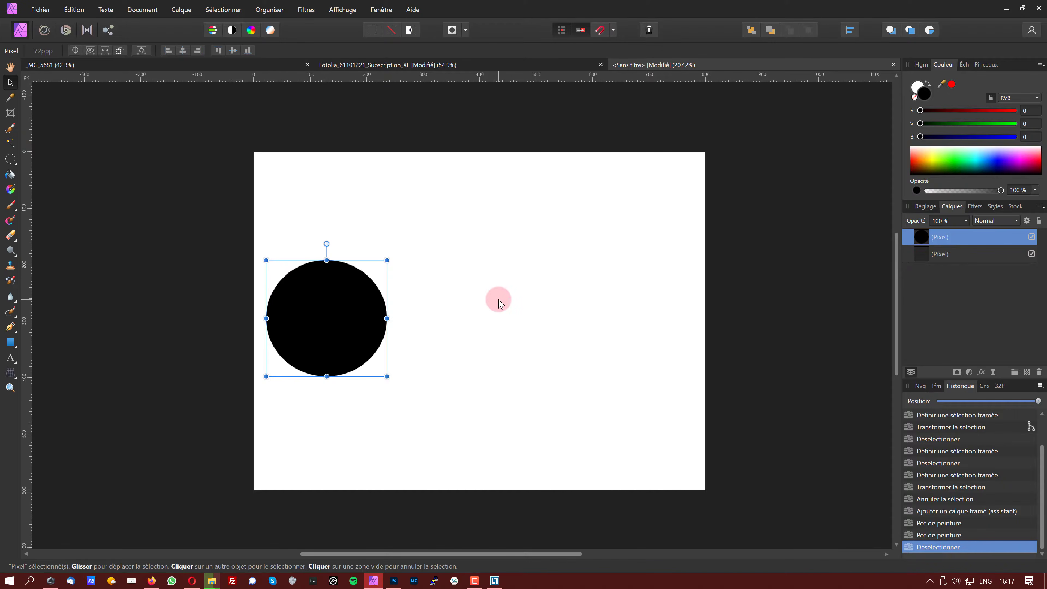
pyautogui.moveTo(387, 259); pyautogui.dragTo(299, 355)
pyautogui.click(323, 356)
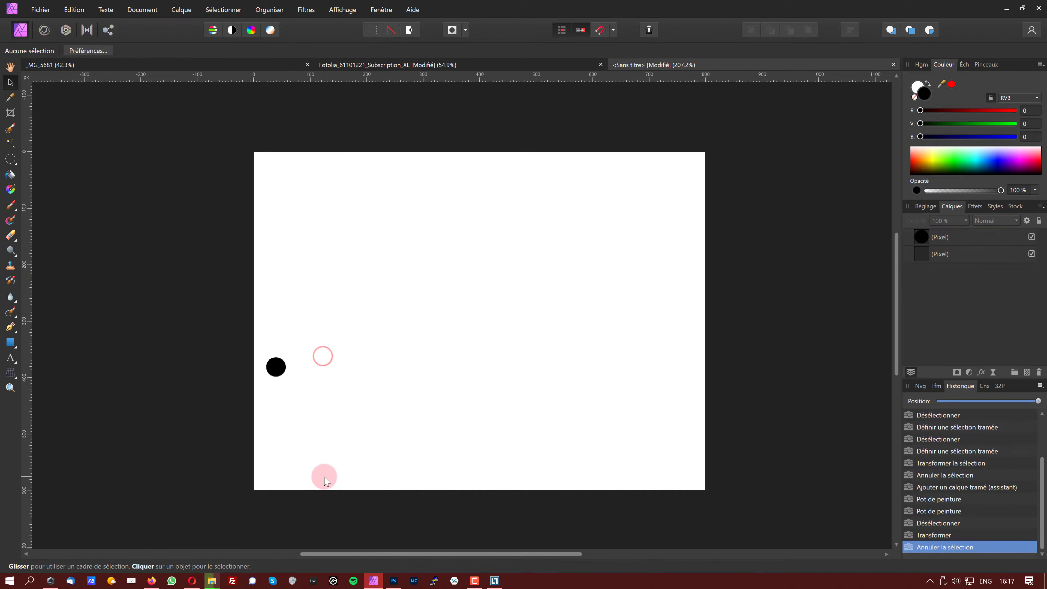
# Add a new empty pixel layer above the black circle's layer
pyautogui.click(990, 239)
pyautogui.click(1027, 372)
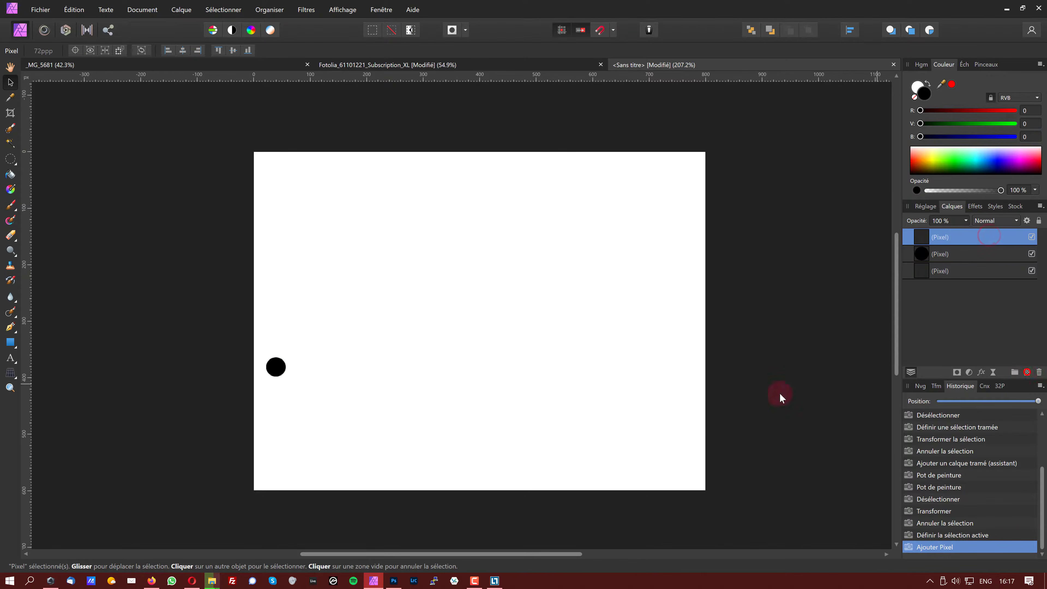
# Paint wavy magenta brush strokes across the upper and lower parts of the canvas on the new pixel layer
pyautogui.press('b')
pyautogui.press('x')
pyautogui.click(1007, 151)
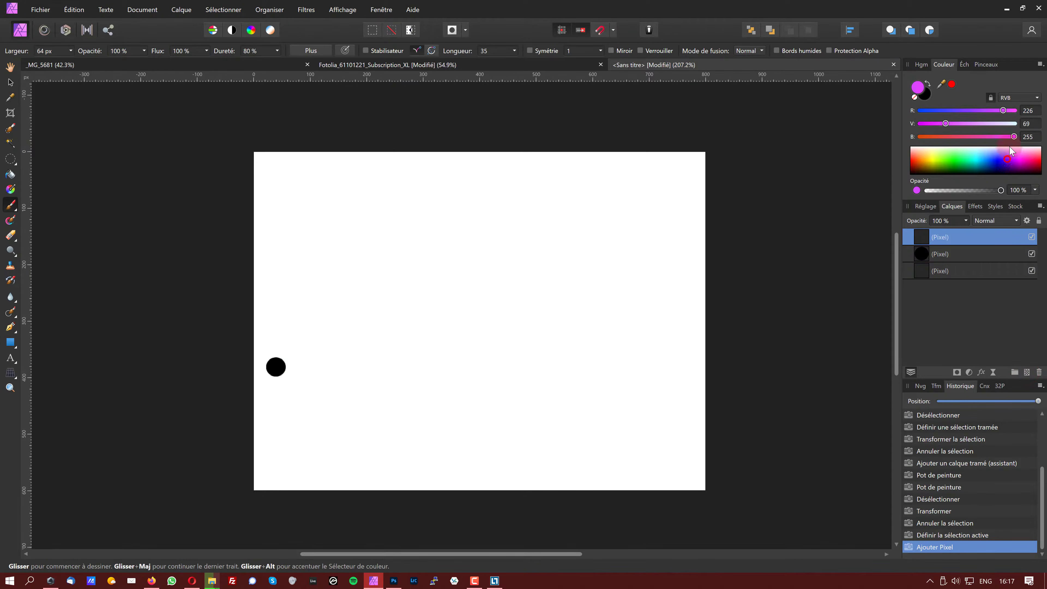
pyautogui.moveTo(281, 466); pyautogui.dragTo(348, 438)
pyautogui.moveTo(418, 452)
pyautogui.mouseDown()
pyautogui.moveTo(619, 444)
pyautogui.moveTo(657, 431)
pyautogui.mouseUp()
pyautogui.moveTo(269, 187)
pyautogui.mouseDown()
pyautogui.moveTo(372, 211)
pyautogui.moveTo(597, 206)
pyautogui.moveTo(651, 190)
pyautogui.mouseUp()
pyautogui.moveTo(279, 267); pyautogui.dragTo(667, 249)
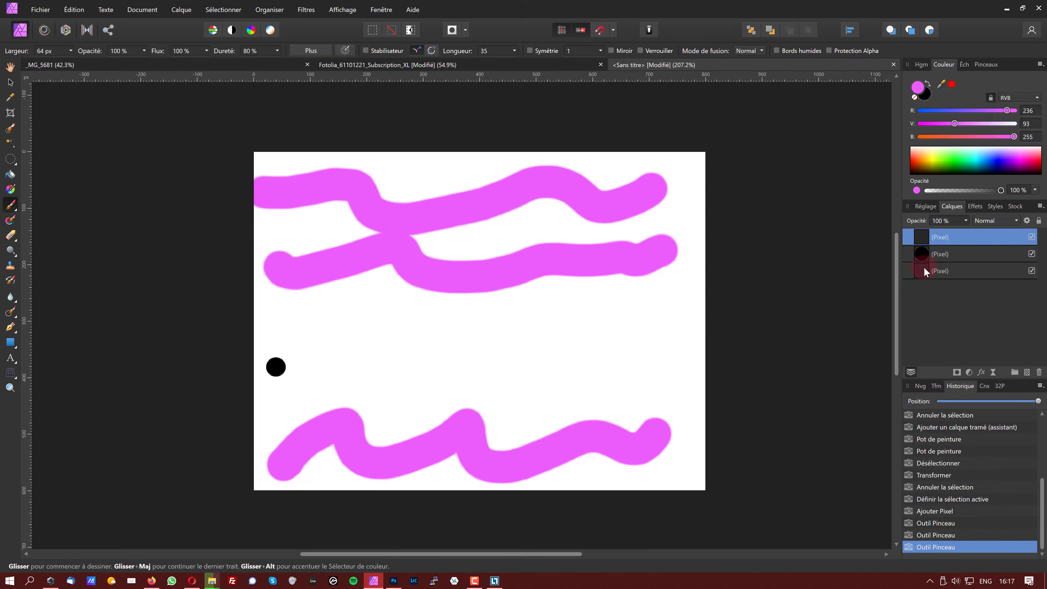
# Select the black circle's layer and scale it up proportionally to about 186 px wide beneath the strokes, and deselect it
pyautogui.click(936, 254)
pyautogui.click(11, 83)
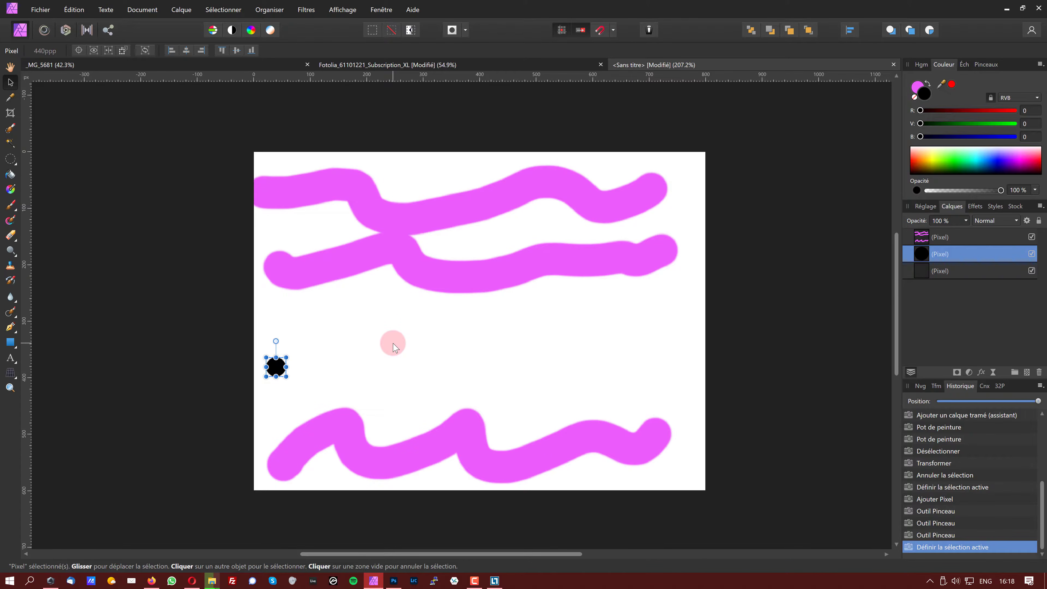
pyautogui.moveTo(286, 357); pyautogui.dragTo(371, 275)
pyautogui.click(413, 335)
# Reselect the circle, move it slightly down, enlarge it proportionally to about 505 px wide, and deselect it
pyautogui.click(347, 325)
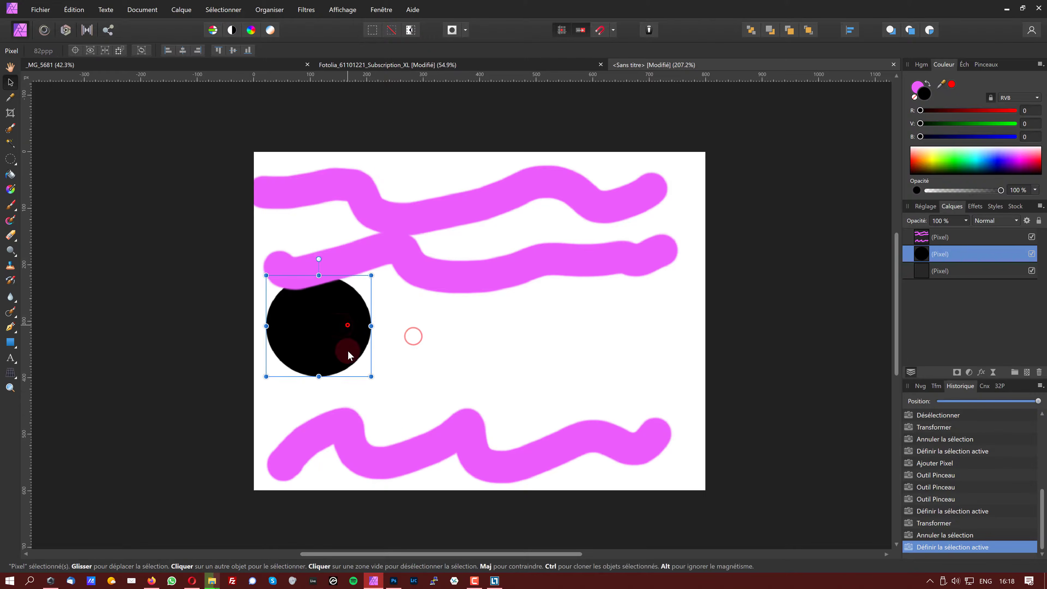
pyautogui.moveTo(347, 350); pyautogui.dragTo(347, 375)
pyautogui.moveTo(373, 300); pyautogui.dragTo(552, 229)
pyautogui.click(695, 349)
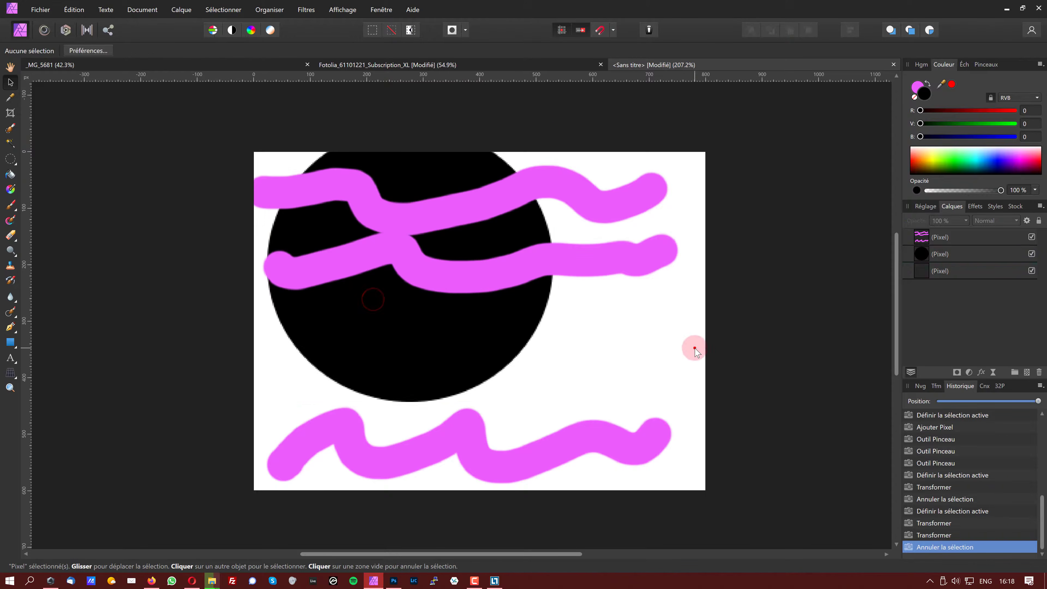
# Undo the circle's last enlargement and downward move
pyautogui.hotkey('ctrl', 'z')
pyautogui.hotkey('ctrl', 'z')
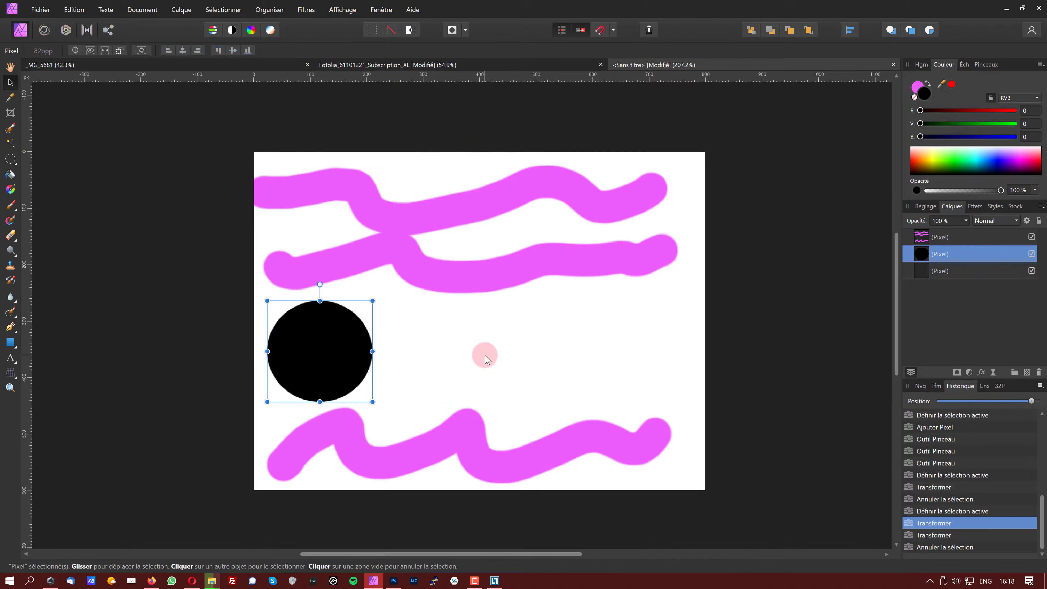
pyautogui.hotkey('ctrl', 'z')
pyautogui.hotkey('ctrl', 'z')
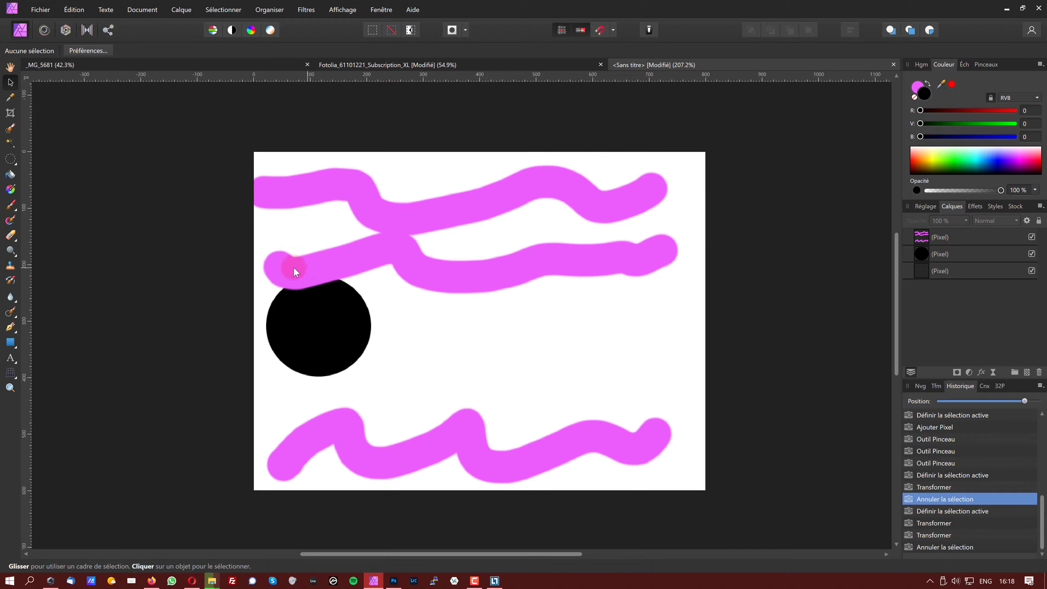
pyautogui.hotkey('ctrl', 't')
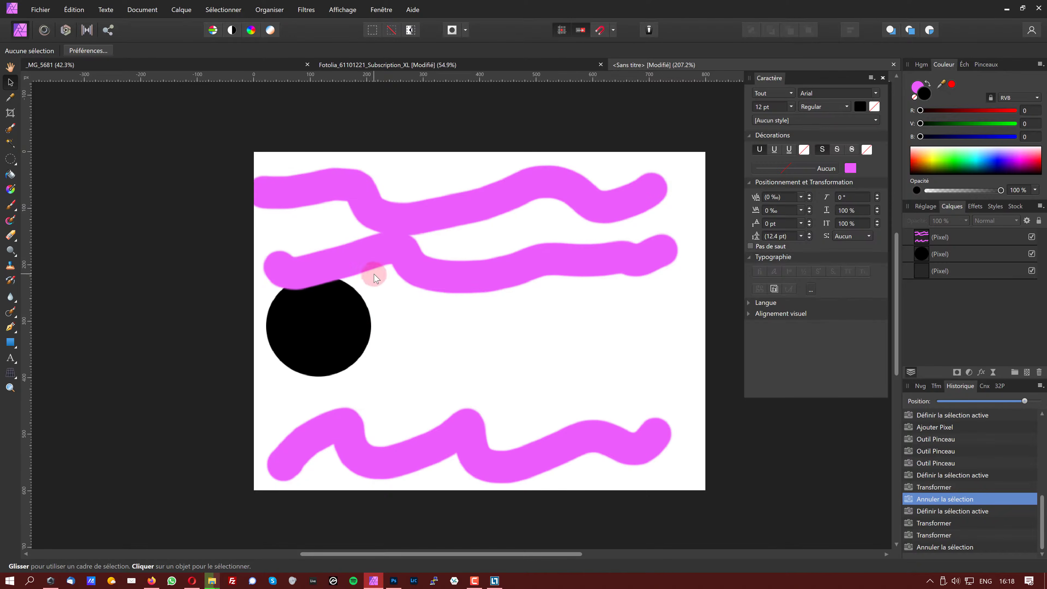
pyautogui.click(884, 79)
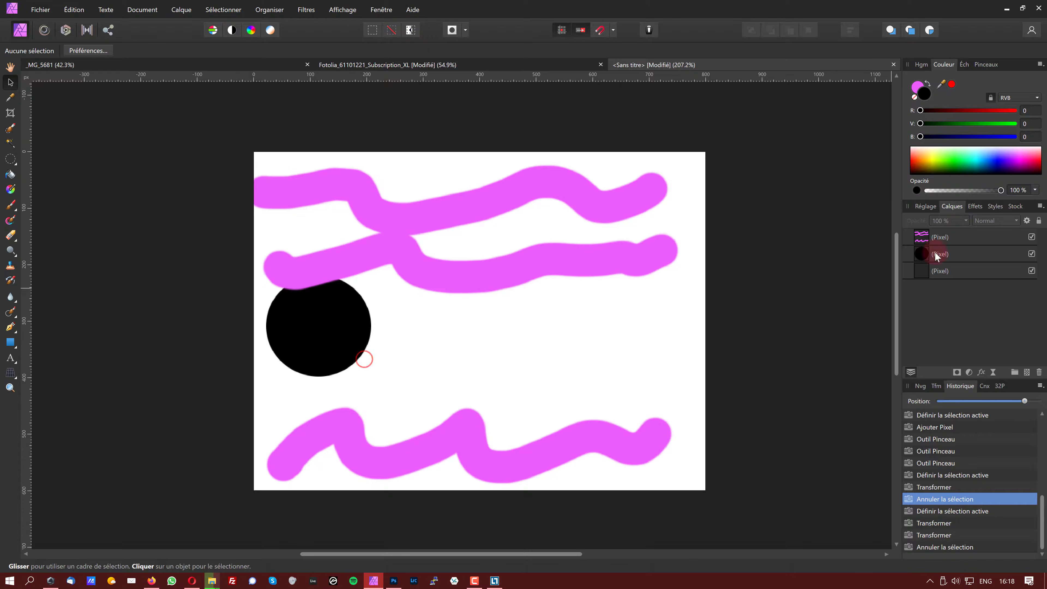
# Select the black circle's layer, scale it up and back down proportionally, ending as a small dot about 36 px wide, and deselect it
pyautogui.click(921, 254)
pyautogui.moveTo(373, 277); pyautogui.dragTo(554, 187)
pyautogui.moveTo(535, 115); pyautogui.dragTo(405, 380)
pyautogui.hotkey('ctrl', 'd')
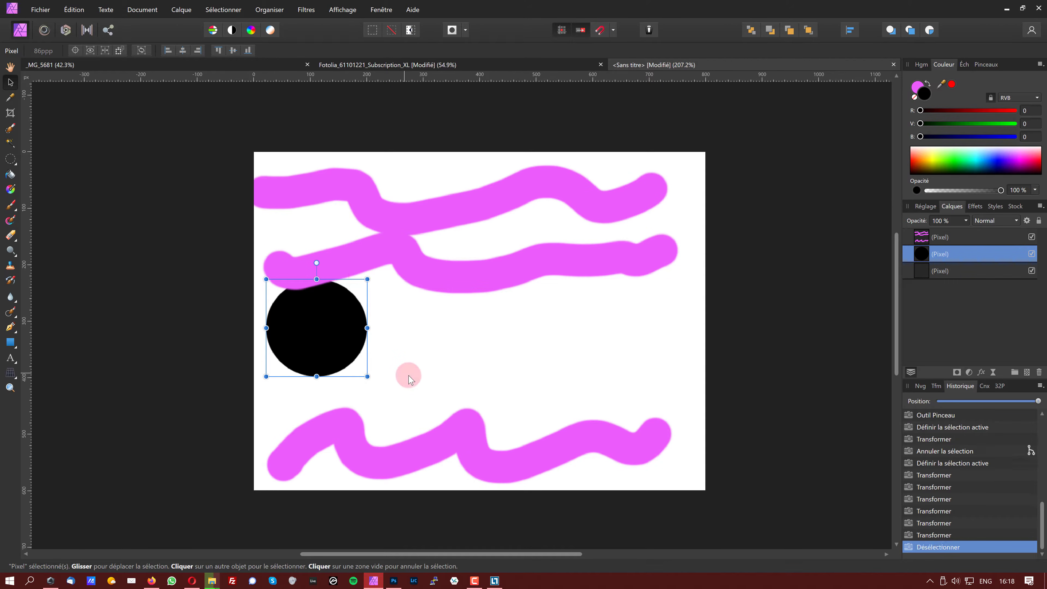
pyautogui.moveTo(367, 280); pyautogui.dragTo(287, 357)
pyautogui.click(329, 365)
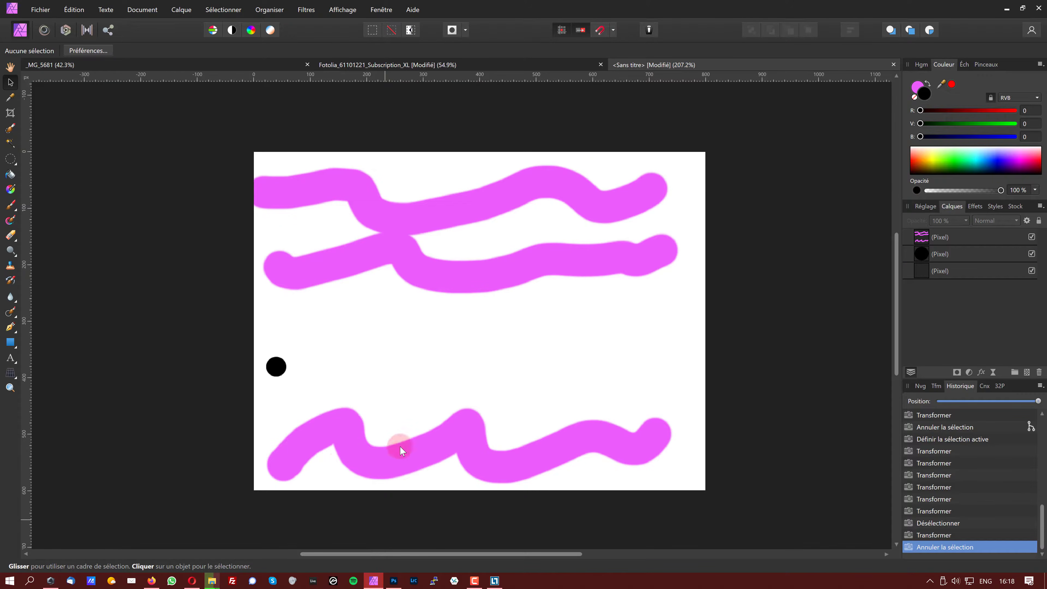
# Undo the circle's scalings, the magenta brush strokes and the added pixel layer, returning to the small black circle on its own layer
pyautogui.hotkey('ctrl', 'z')
pyautogui.hotkey('ctrl', 'z')
pyautogui.hotkey('ctrl', 'z')
pyautogui.hotkey('ctrl', 'z')
pyautogui.hotkey('ctrl', 'z')
pyautogui.hotkey('ctrl', 'z')
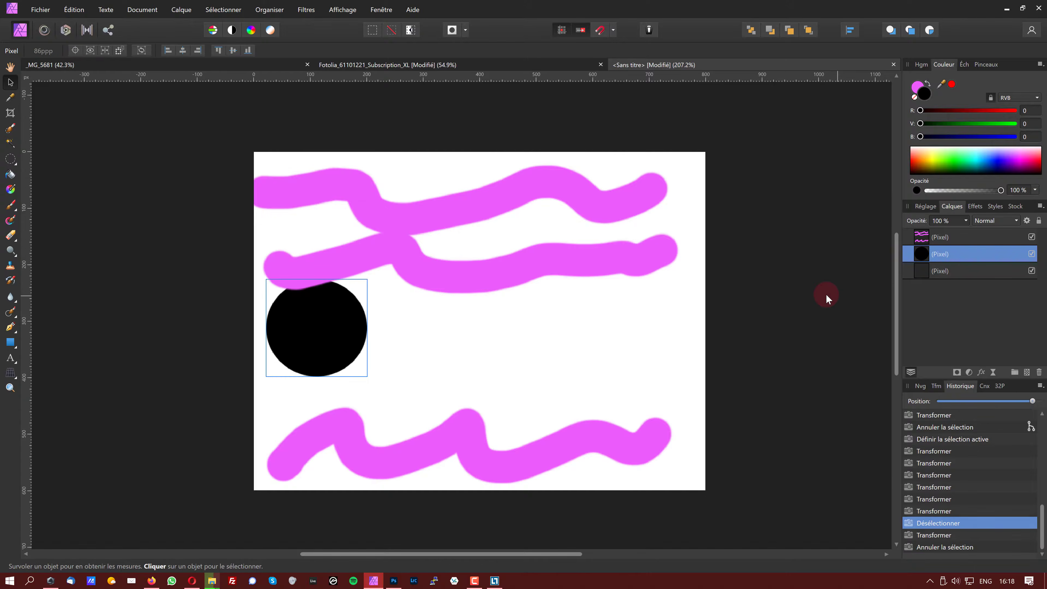
pyautogui.hotkey('ctrl', 'z')
pyautogui.hotkey('ctrl', 'z')
pyautogui.hotkey('ctrl', 'z')
pyautogui.hotkey('ctrl', 'z')
pyautogui.hotkey('ctrl', 'z')
pyautogui.hotkey('ctrl', 'z')
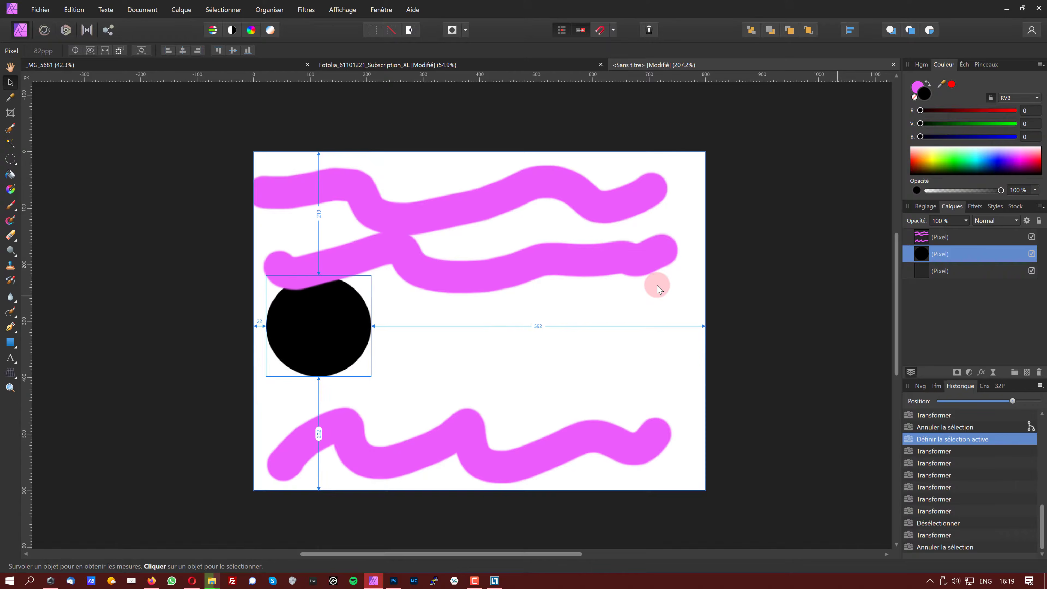
pyautogui.hotkey('ctrl', 'z')
pyautogui.hotkey('ctrl', 'z')
pyautogui.hotkey('ctrl', 'z')
pyautogui.hotkey('ctrl', 'z')
pyautogui.hotkey('ctrl', 'z')
pyautogui.hotkey('ctrl', 'z')
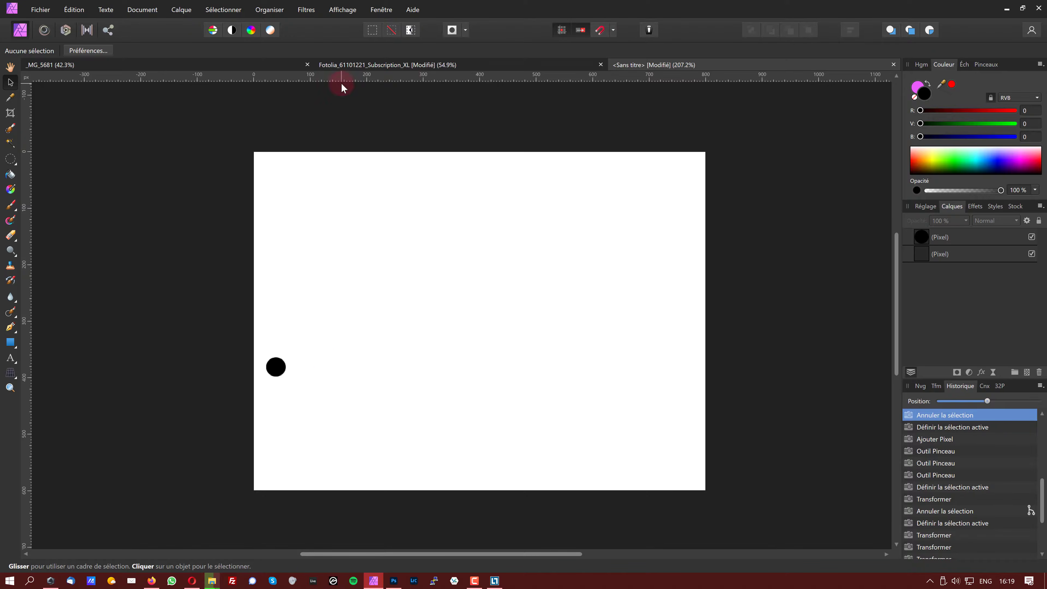
# In the Fotolia_61101221_Subscription_XL document, select the layers Jambes through Ombre, scale them down proportionally, and place the woman on the beach
pyautogui.click(423, 68)
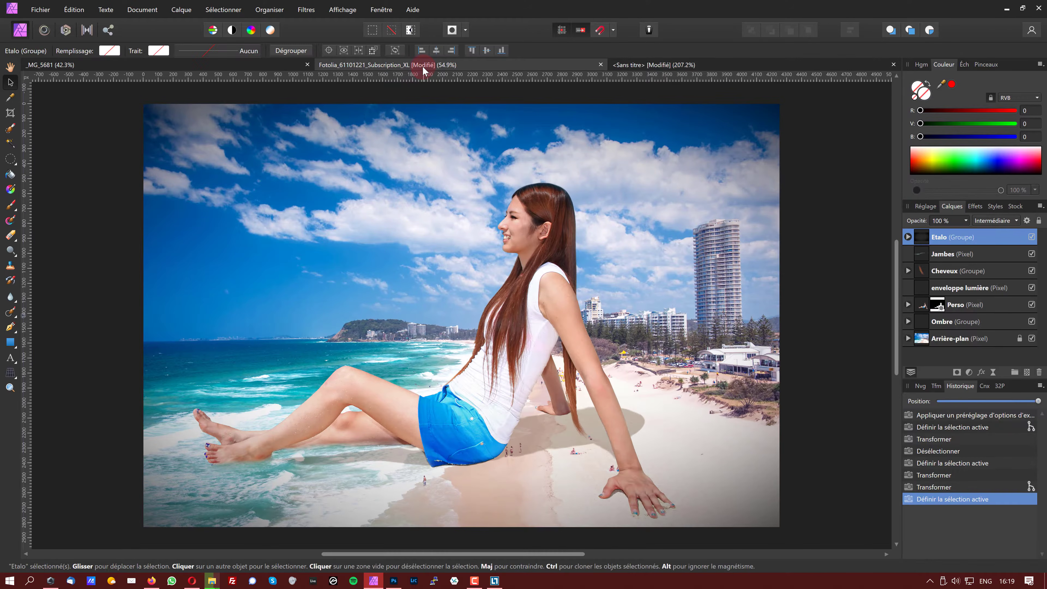
pyautogui.click(932, 254)
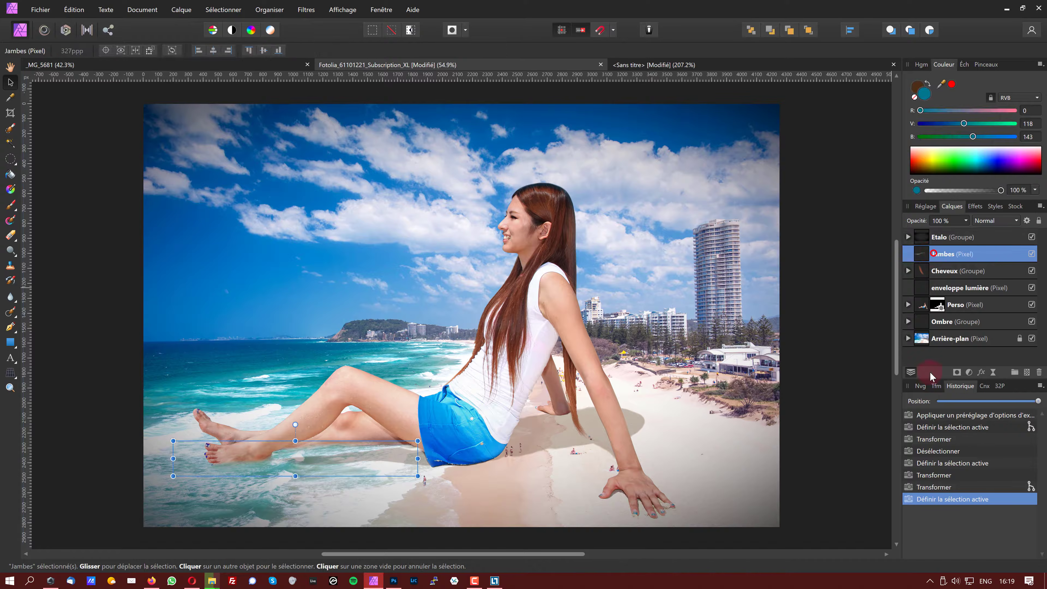
pyautogui.keyDown('shift'); pyautogui.click(947, 322); pyautogui.keyUp('shift')
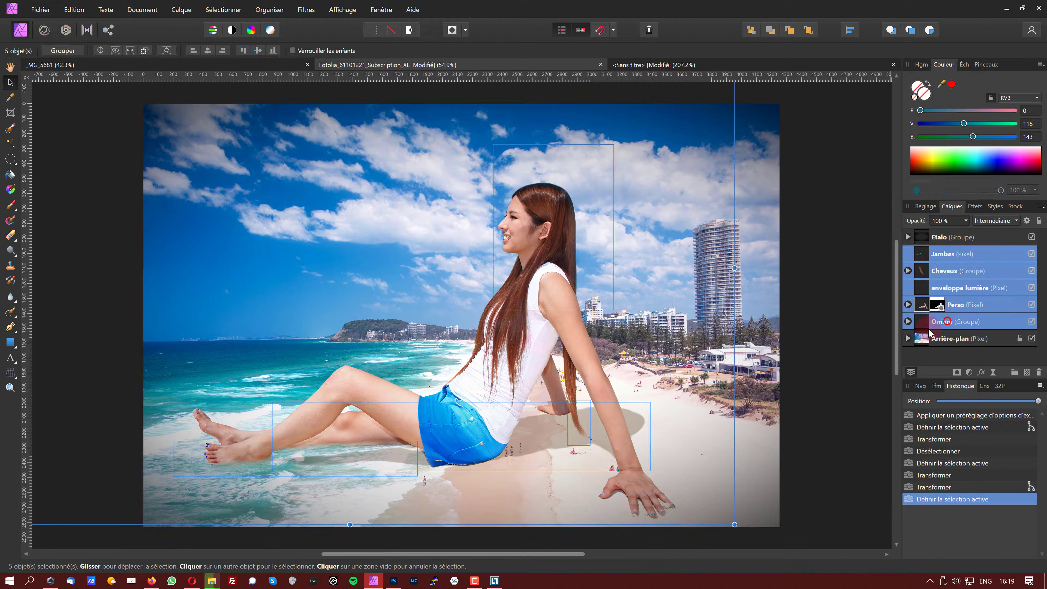
pyautogui.moveTo(735, 524); pyautogui.dragTo(466, 320)
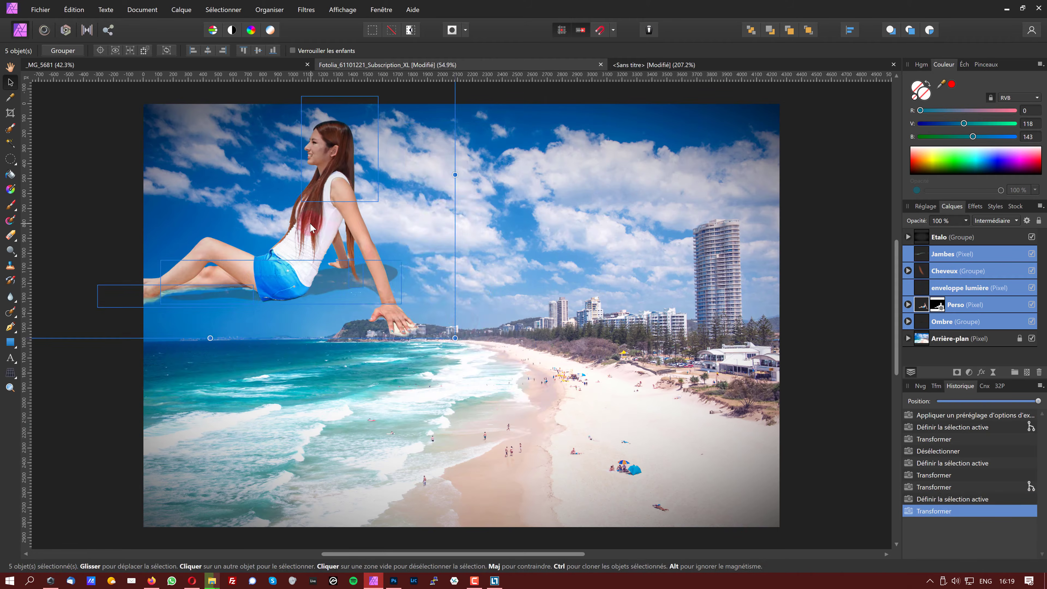
pyautogui.moveTo(310, 233); pyautogui.dragTo(546, 364)
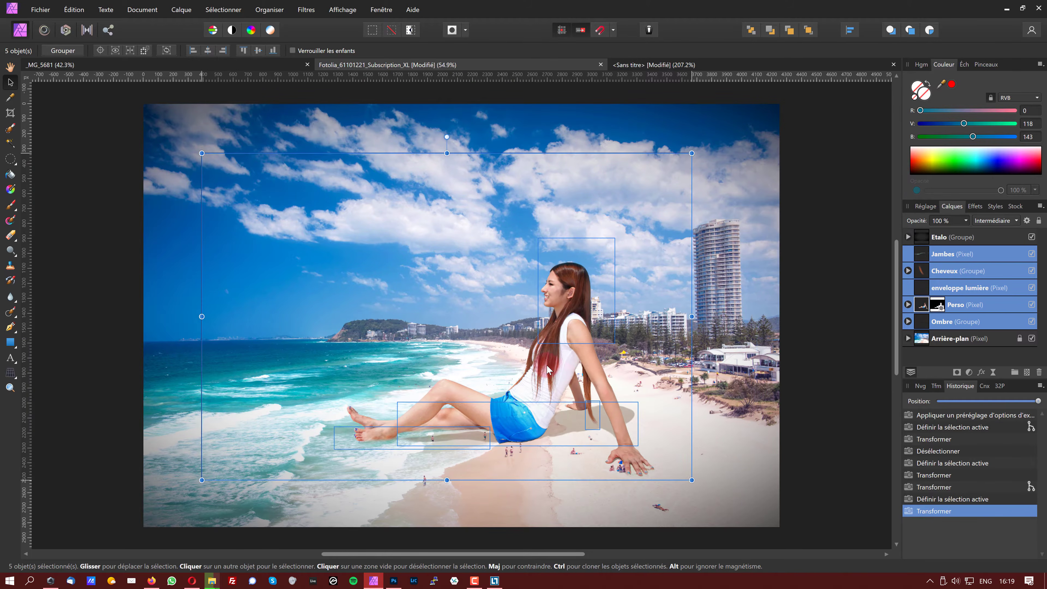
pyautogui.click(728, 472)
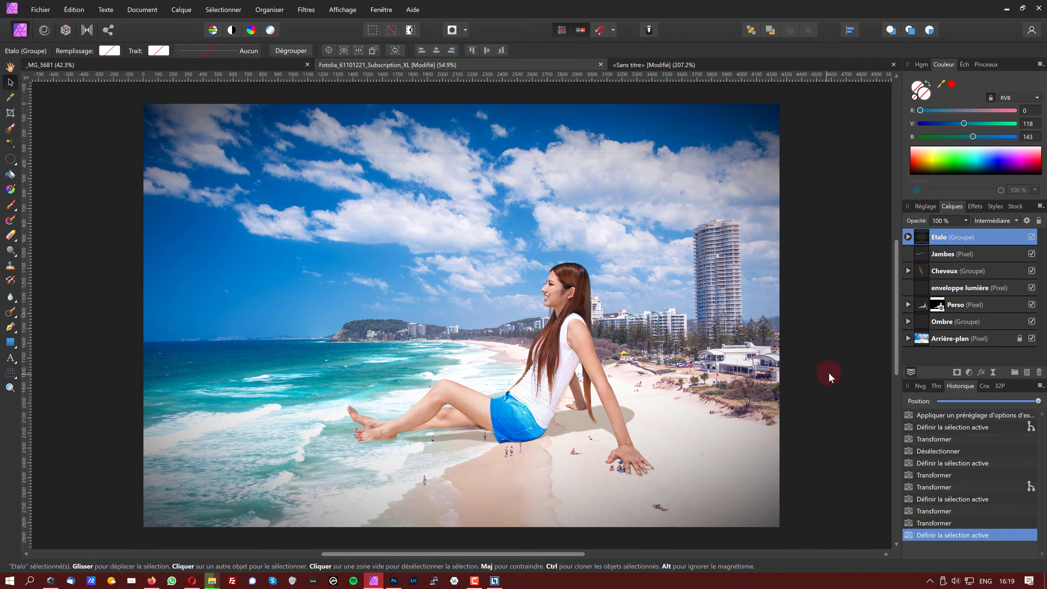
# Select the layers Jambes through Ombre again, scale the woman back up proportionally, reposition her on the beach, and deselect those layers
pyautogui.click(930, 279)
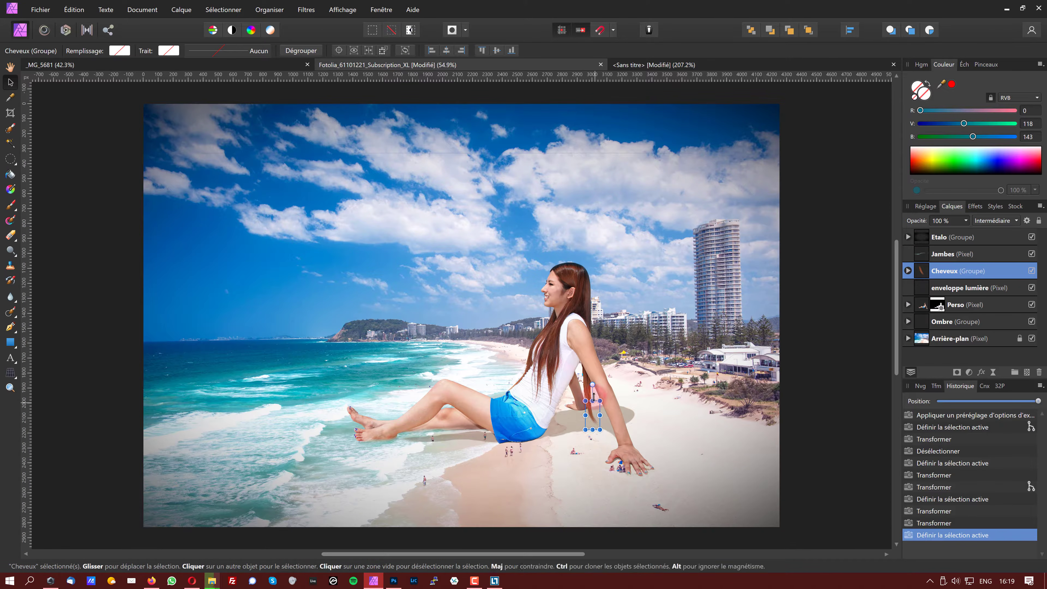
pyautogui.click(598, 377)
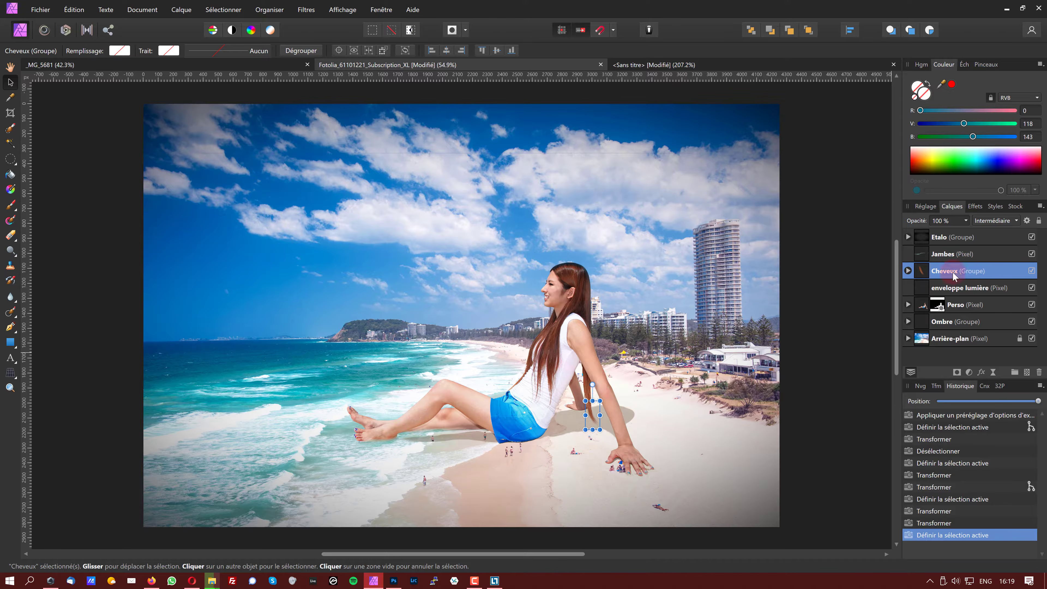
pyautogui.click(956, 254)
pyautogui.keyDown('shift'); pyautogui.click(949, 327); pyautogui.keyUp('shift')
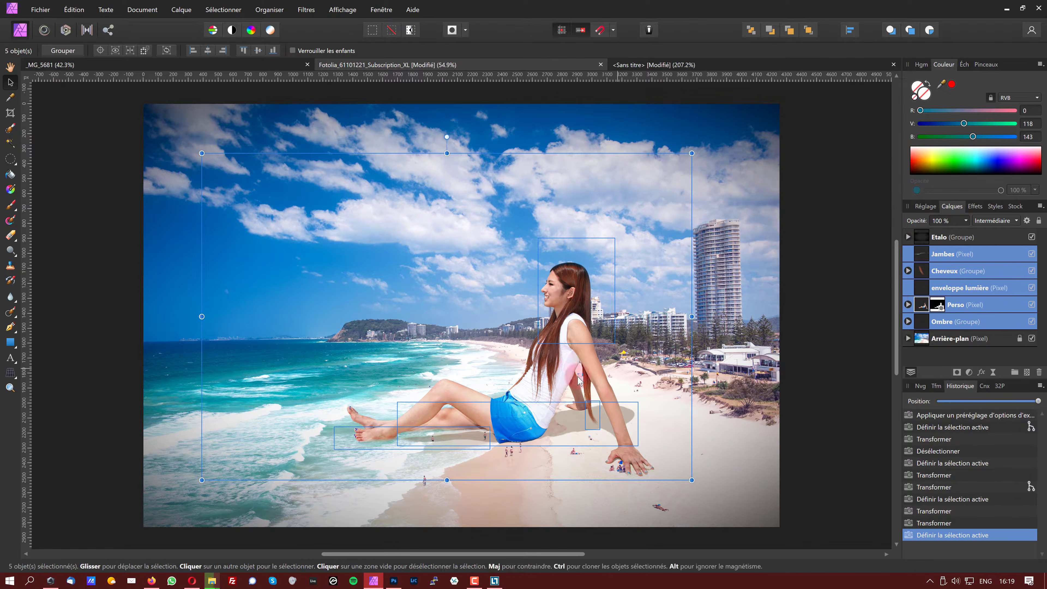
pyautogui.moveTo(691, 480); pyautogui.dragTo(786, 530)
pyautogui.moveTo(696, 464); pyautogui.dragTo(648, 434)
pyautogui.click(751, 433)
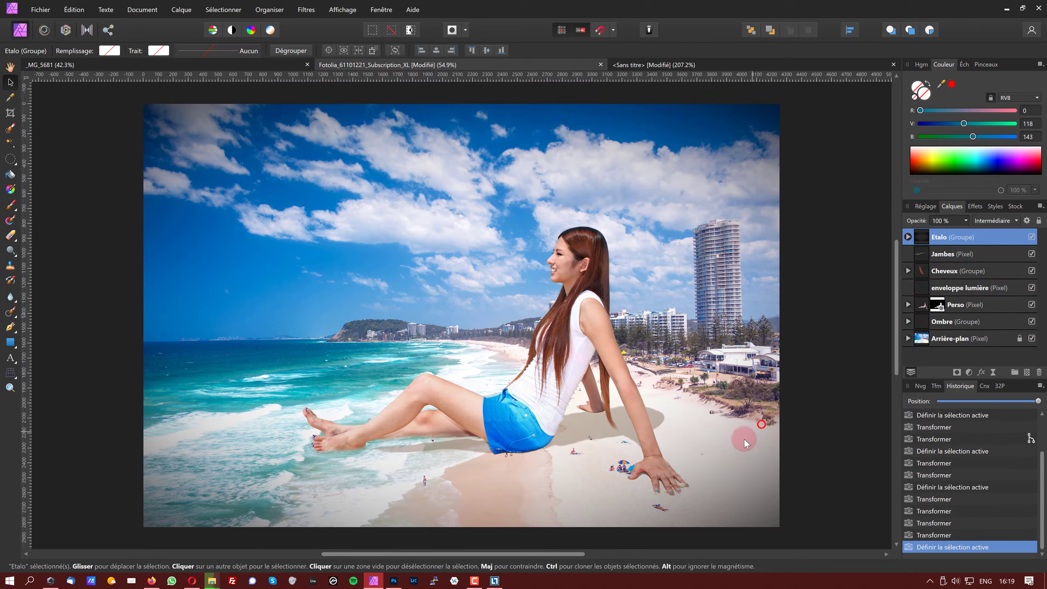
pyautogui.click(660, 317)
# Switch to Photoshop and bring up the Fotolia_61101221_Subscription_XL.psd composite with the whole image in view
pyautogui.click(394, 581)
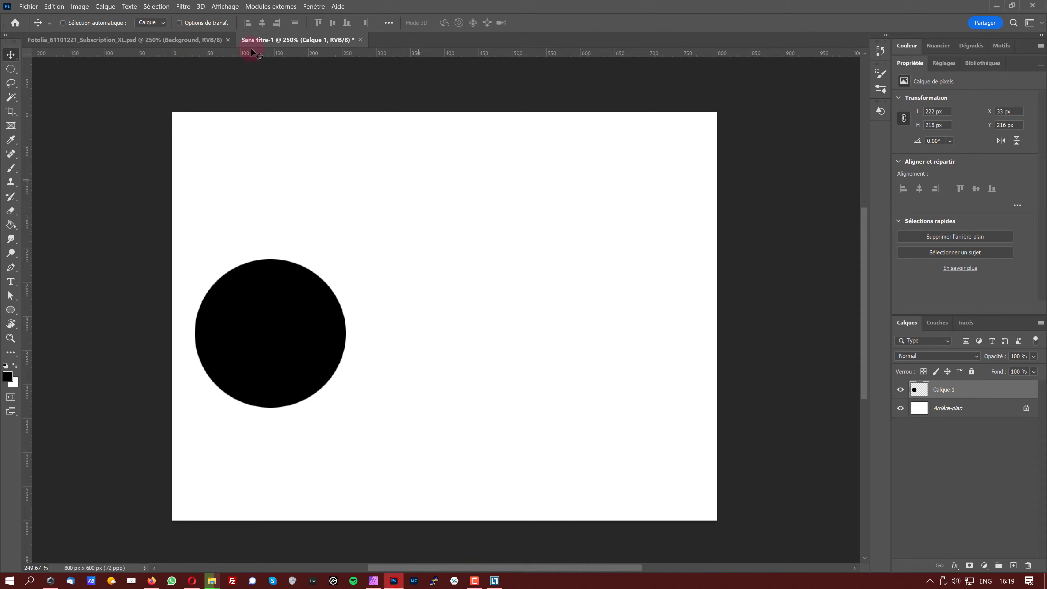
pyautogui.click(182, 39)
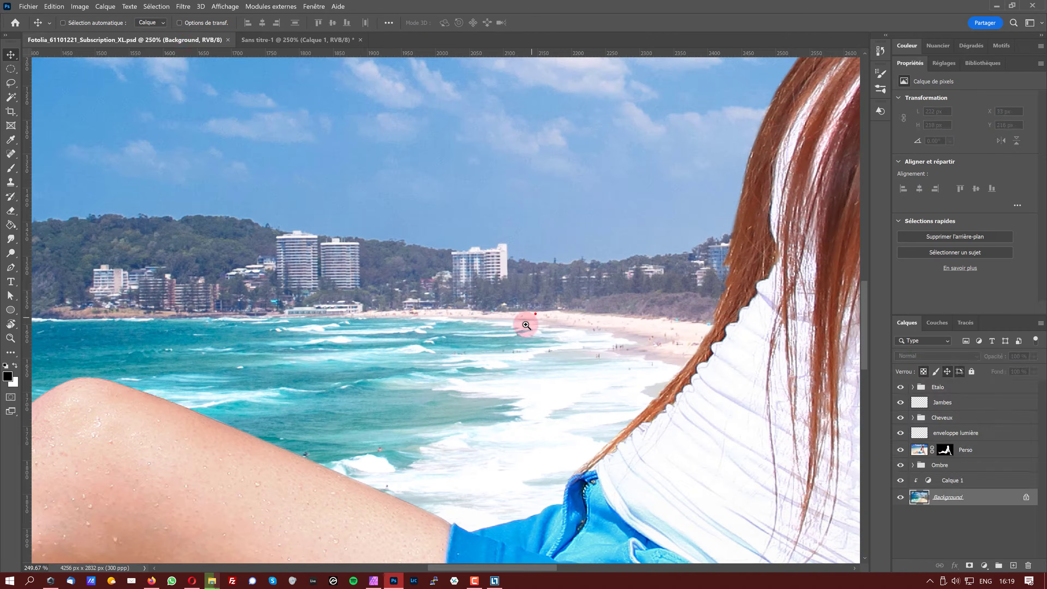
pyautogui.press('a')
pyautogui.press('z')
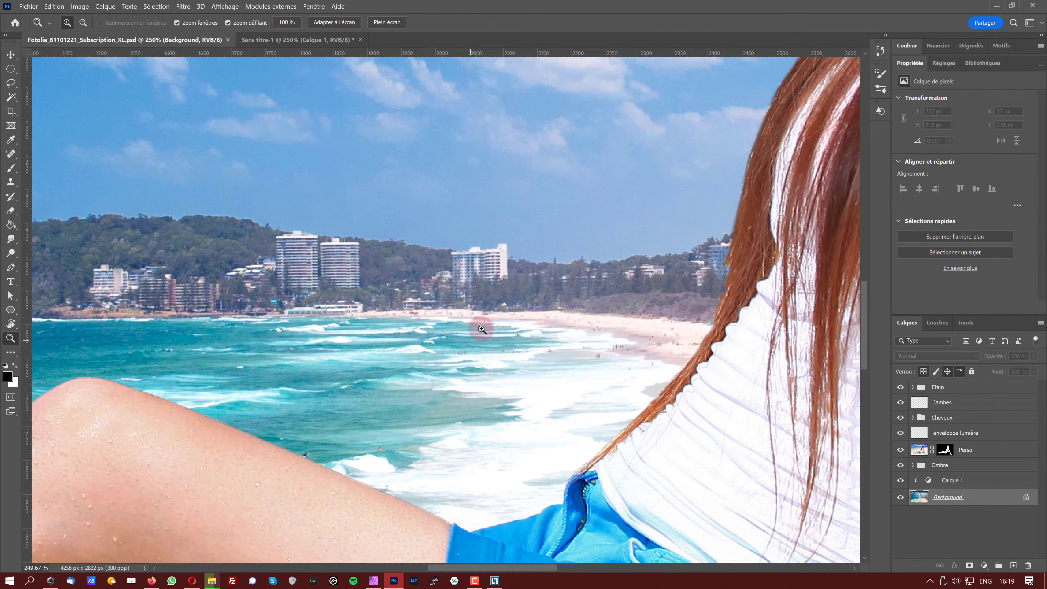
pyautogui.moveTo(479, 327); pyautogui.dragTo(421, 331)
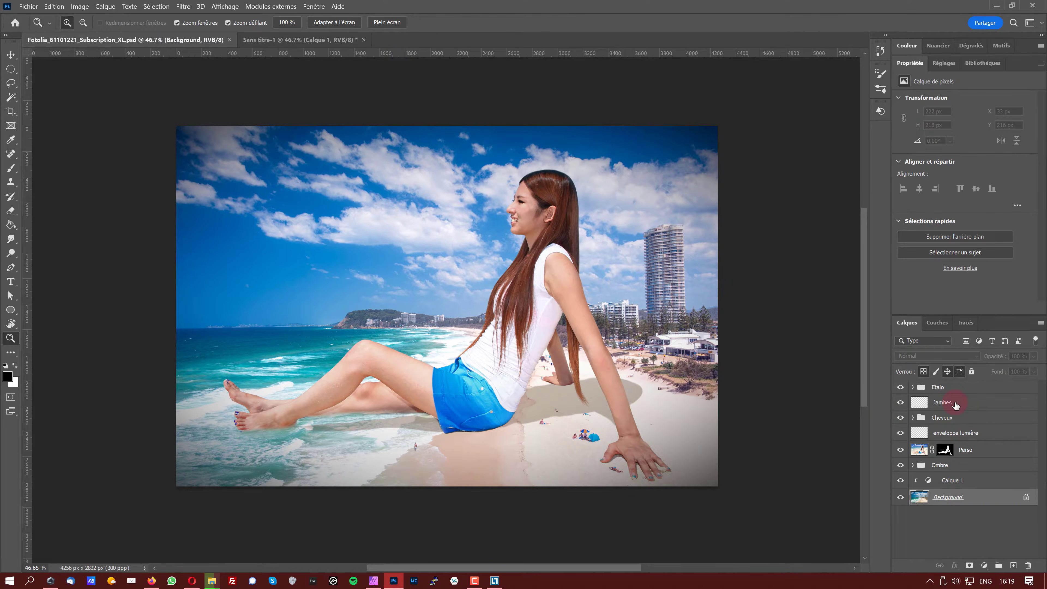
# Select the layers Jambes through Ombre and convert them into a single smart object
pyautogui.click(955, 406)
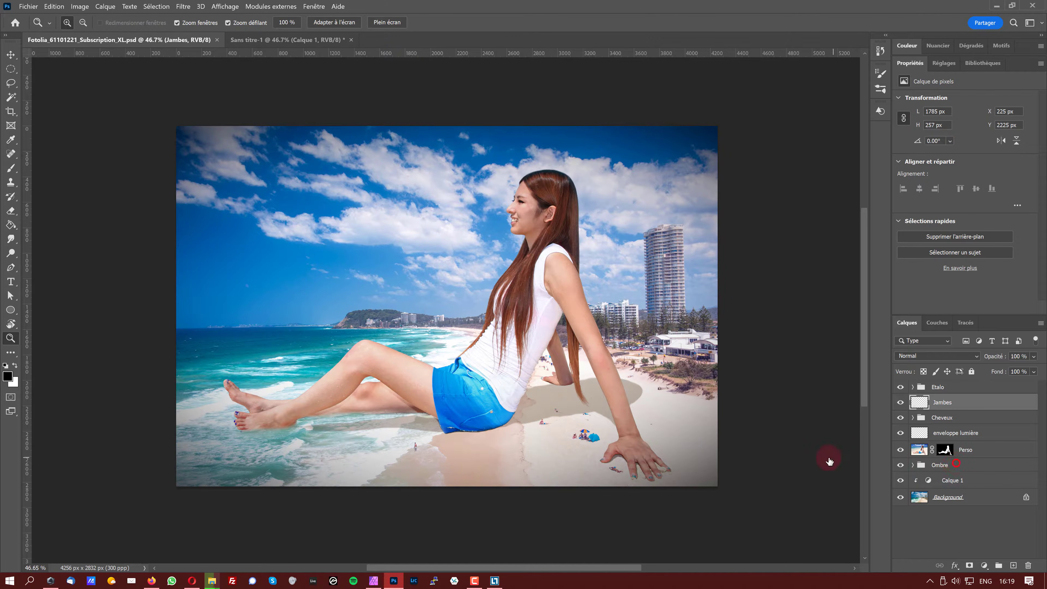
pyautogui.keyDown('shift'); pyautogui.click(955, 463); pyautogui.keyUp('shift')
pyautogui.rightClick(951, 417)
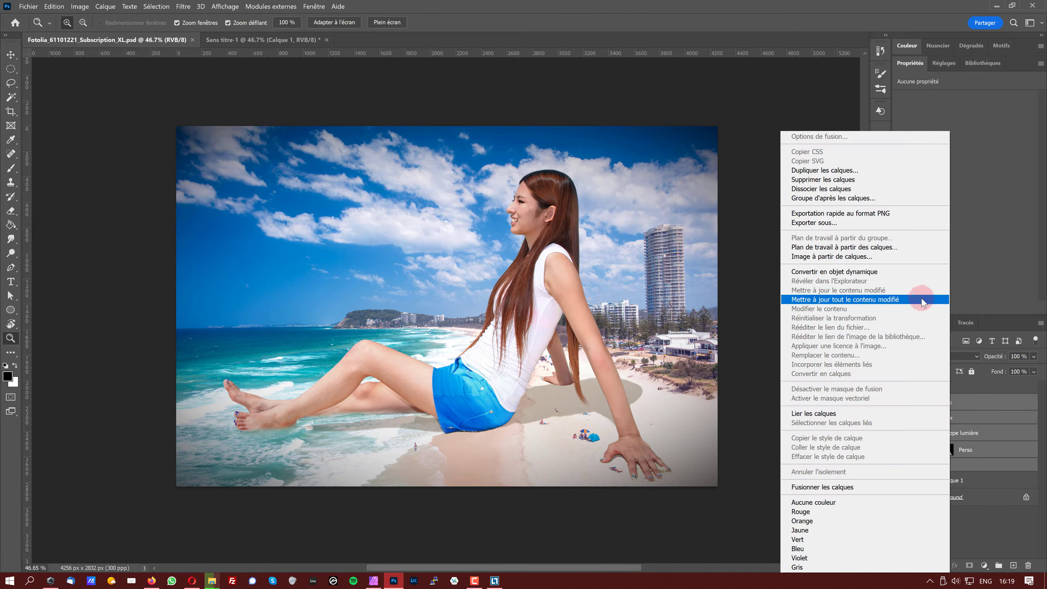
pyautogui.click(903, 279)
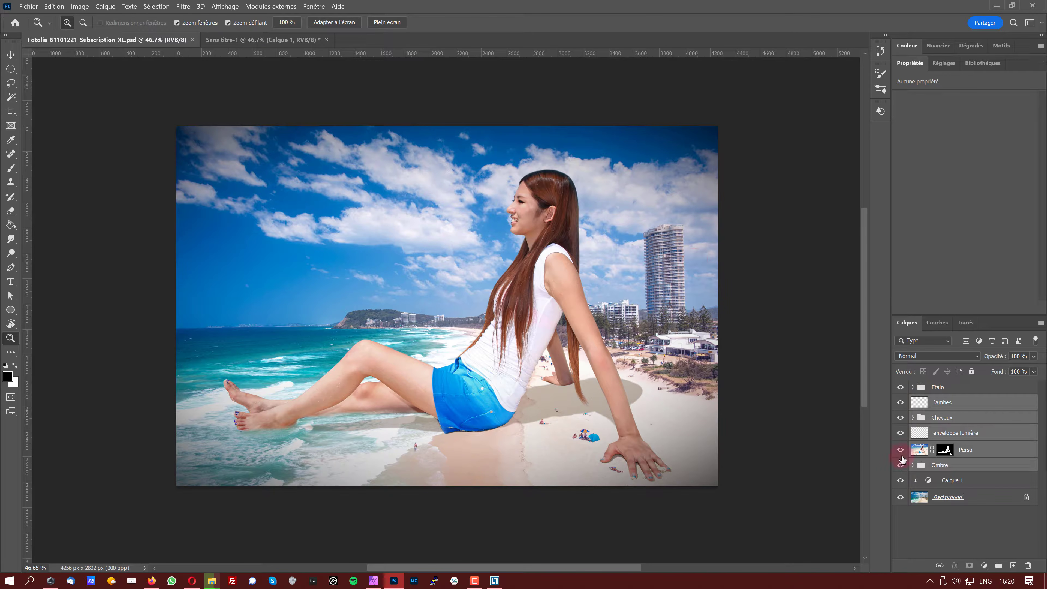
pyautogui.rightClick(939, 414)
pyautogui.click(821, 263)
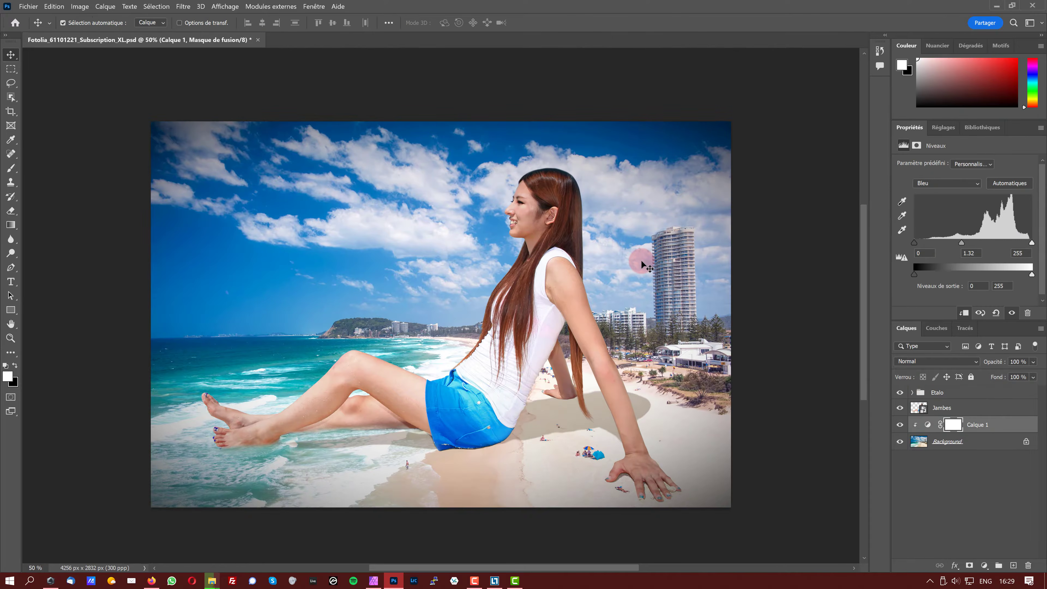
# Select the Jambes smart object, scale it down proportionally to about 136 × 101 px, and place the woman in the surf
pyautogui.click(944, 410)
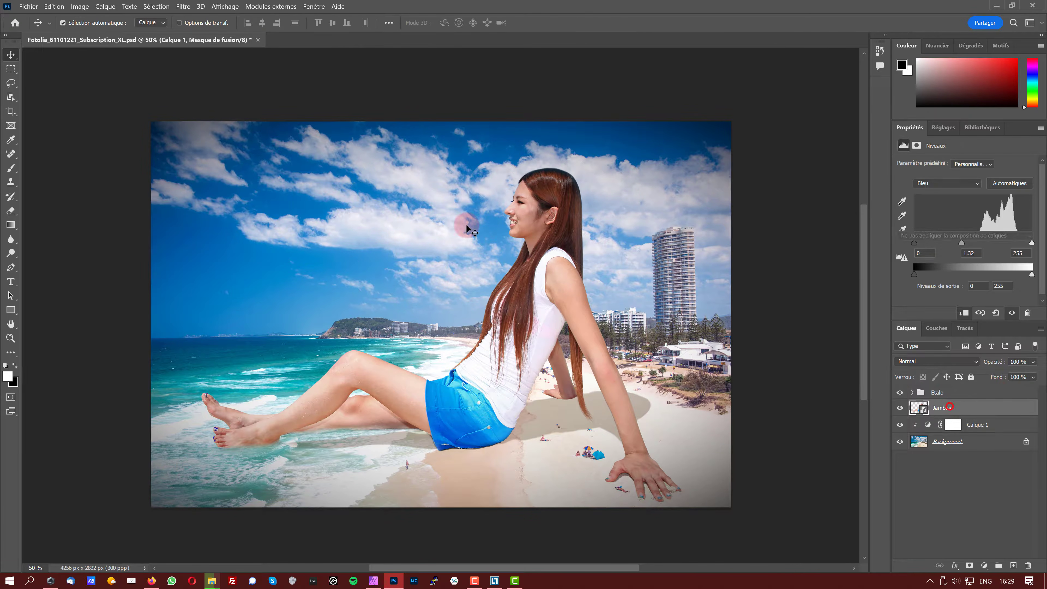
pyautogui.hotkey('ctrl', 't')
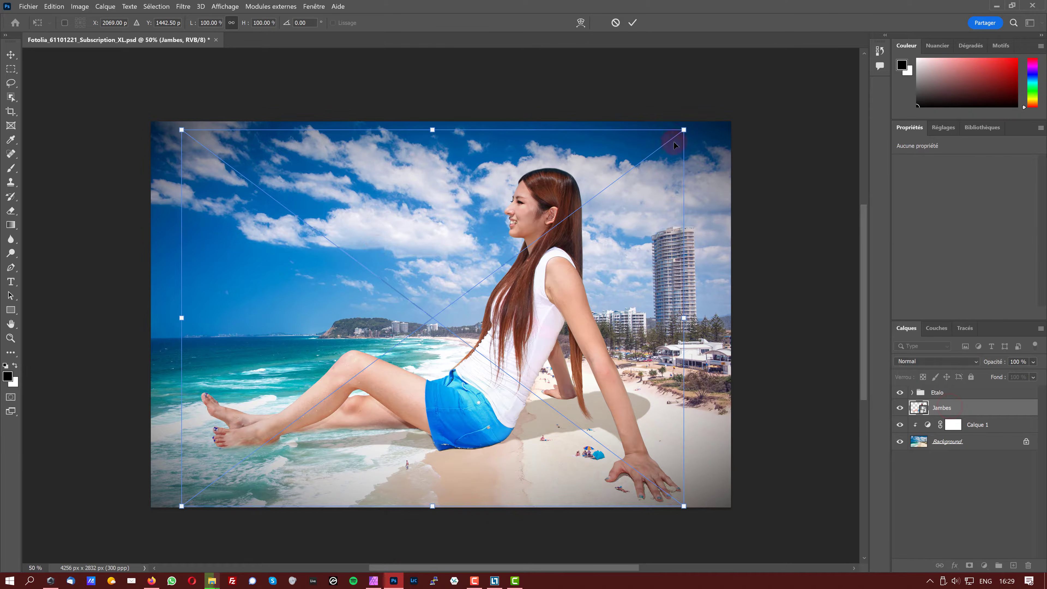
pyautogui.moveTo(684, 130); pyautogui.dragTo(508, 262)
pyautogui.moveTo(403, 416); pyautogui.dragTo(541, 375)
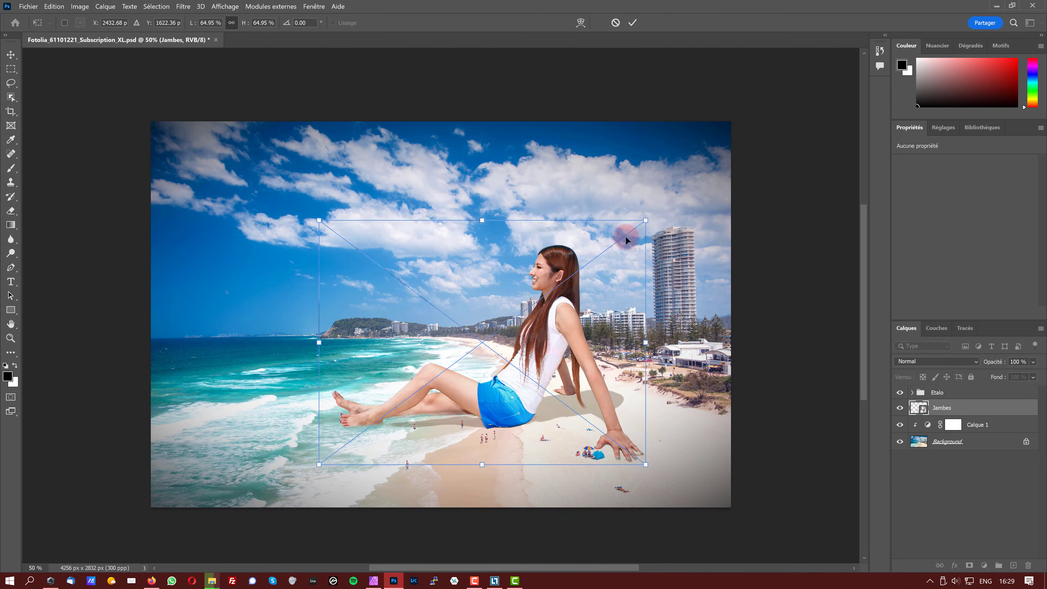
pyautogui.moveTo(645, 220); pyautogui.dragTo(585, 273)
pyautogui.moveTo(532, 355); pyautogui.dragTo(533, 356)
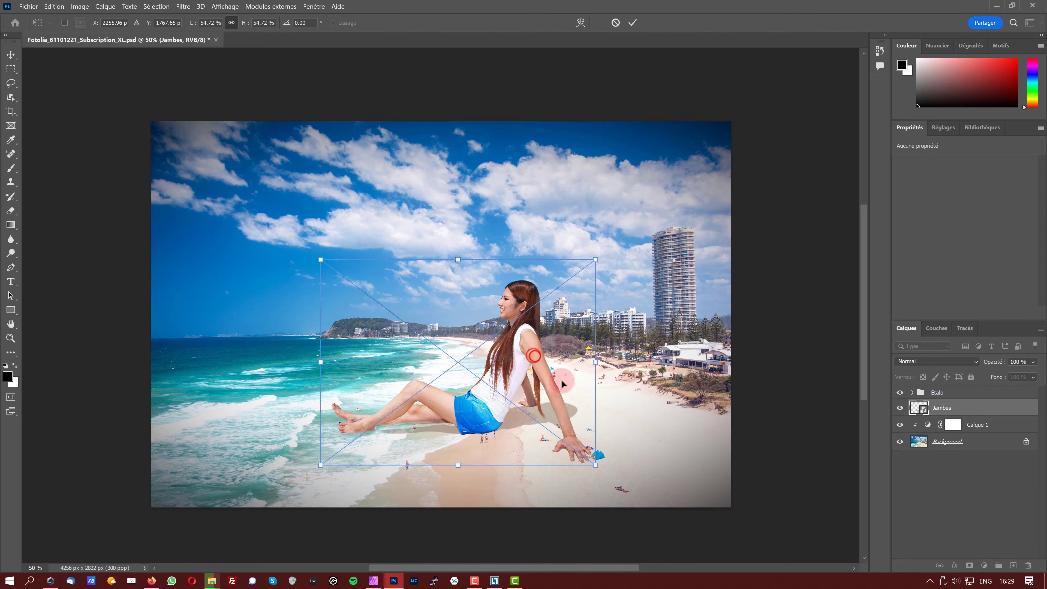
pyautogui.moveTo(595, 260); pyautogui.dragTo(451, 407)
pyautogui.moveTo(479, 344); pyautogui.dragTo(343, 456)
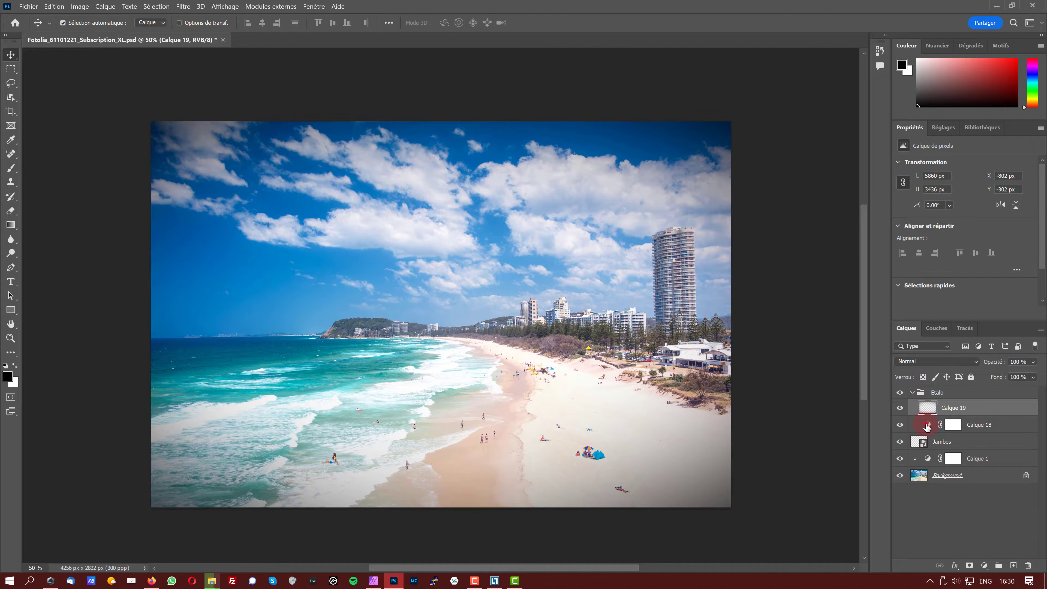
# Disable automatic layer selection, scale the Jambes smart object back up to about 1465 × 1097 px, and place the woman at the shoreline
pyautogui.click(927, 427)
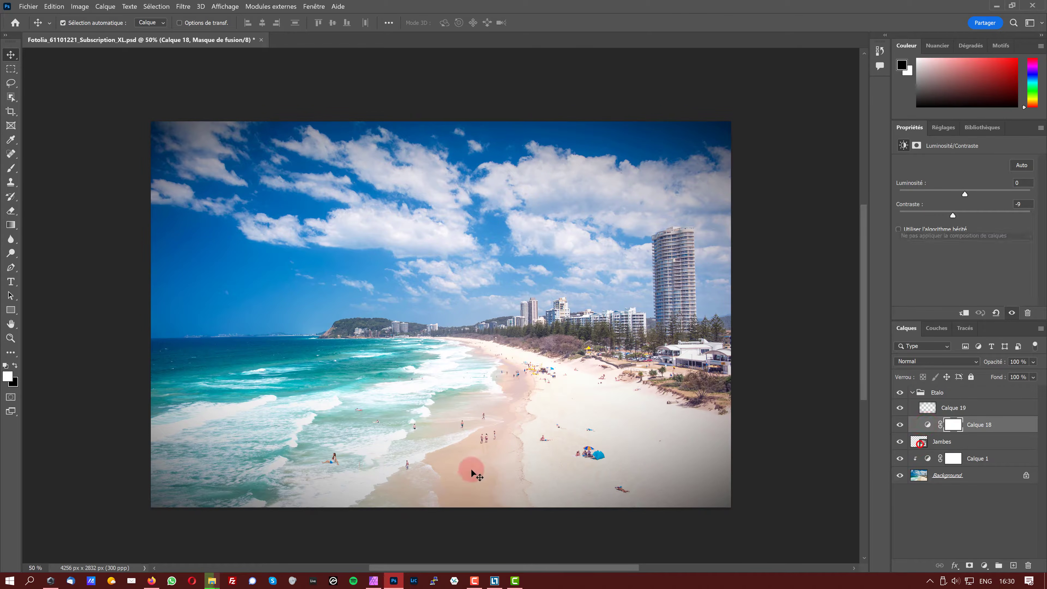
pyautogui.hotkey('alt', '[')
pyautogui.click(365, 454)
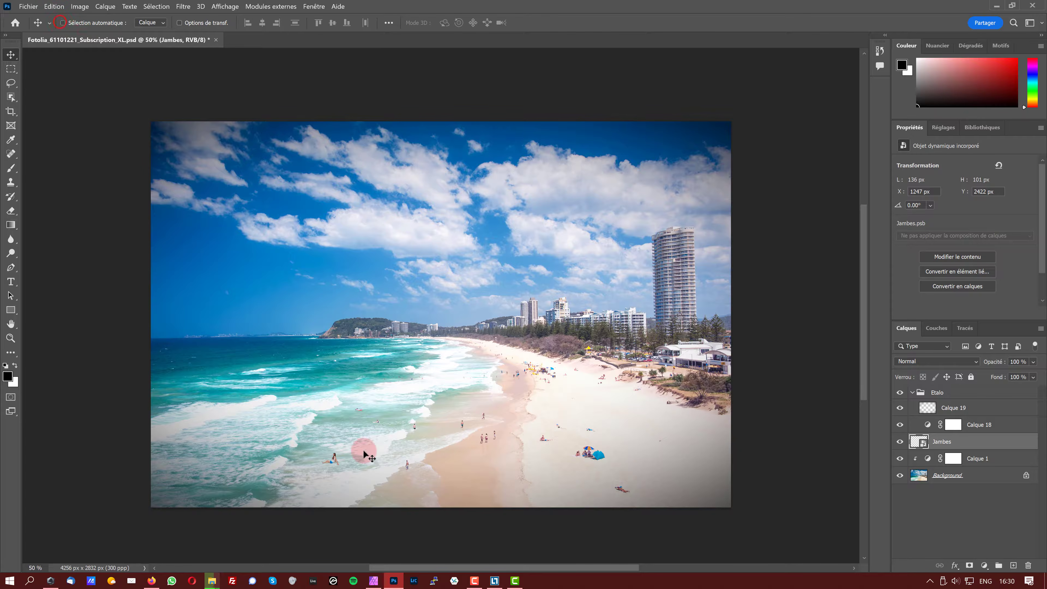
pyautogui.moveTo(455, 460); pyautogui.dragTo(659, 348)
pyautogui.hotkey('ctrl', 't')
pyautogui.moveTo(570, 385); pyautogui.dragTo(470, 391)
pyautogui.press('Return')
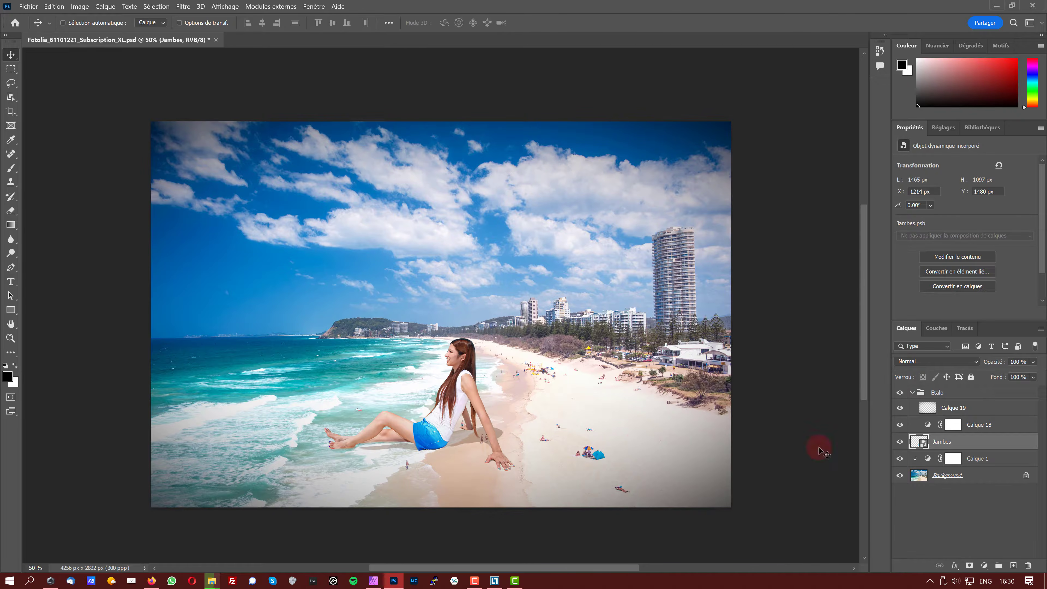
# Open the contents of the Jambes smart object, examine its original layers, and close it to return to the composite
pyautogui.doubleClick(914, 442)
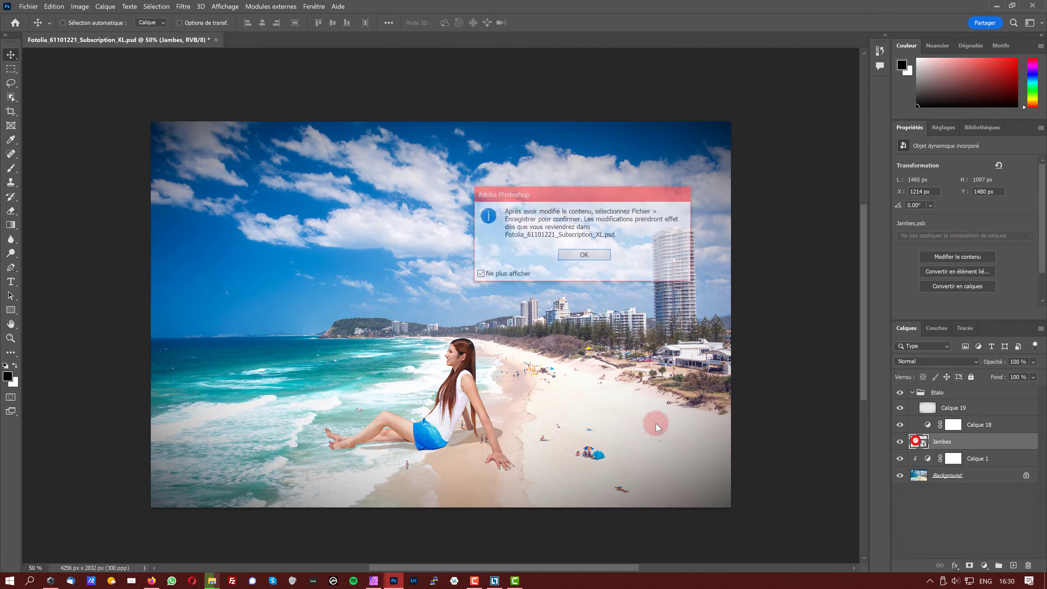
pyautogui.click(597, 259)
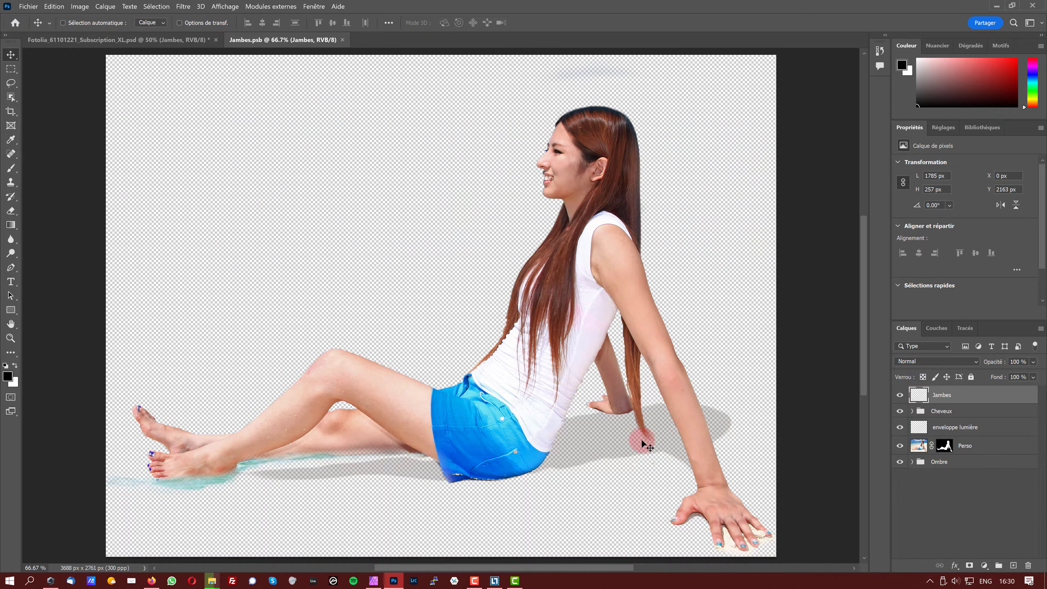
pyautogui.click(342, 45)
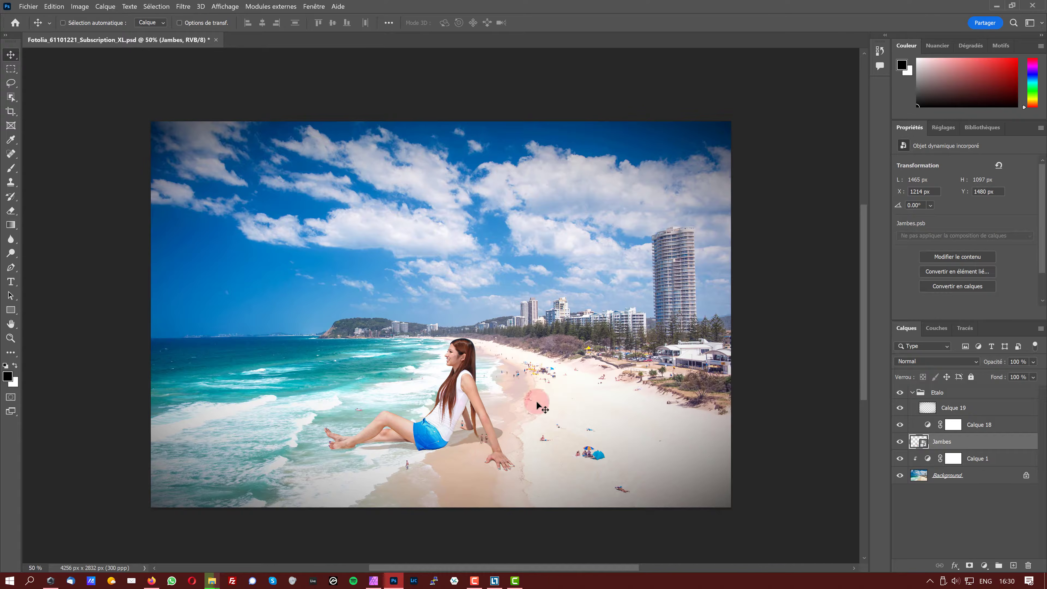
pyautogui.press('ctrl')
# Switch to Affinity Photo, select the layers Jambes through Ombre, enlarge the woman proportionally, and deselect those layers
pyautogui.click(373, 581)
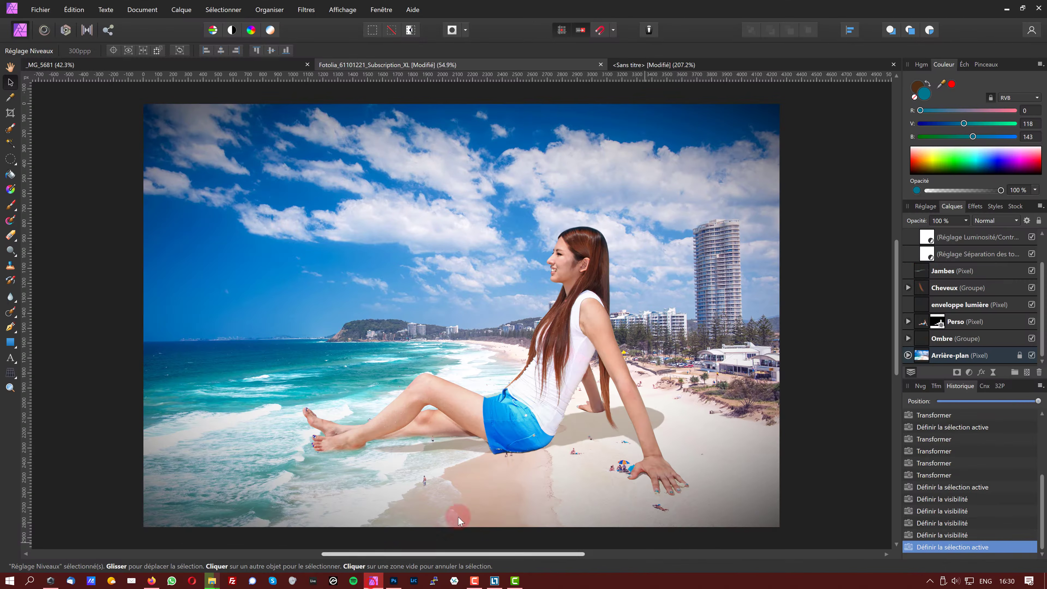
pyautogui.click(945, 272)
pyautogui.keyDown('shift'); pyautogui.click(966, 343); pyautogui.keyUp('shift')
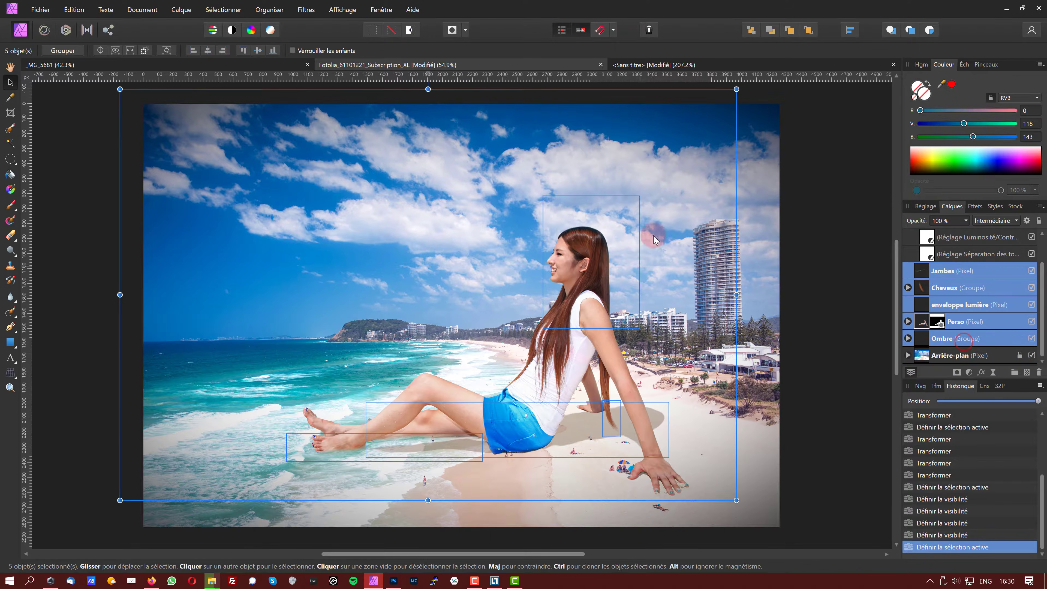
pyautogui.moveTo(737, 88); pyautogui.dragTo(758, 82)
pyautogui.click(797, 327)
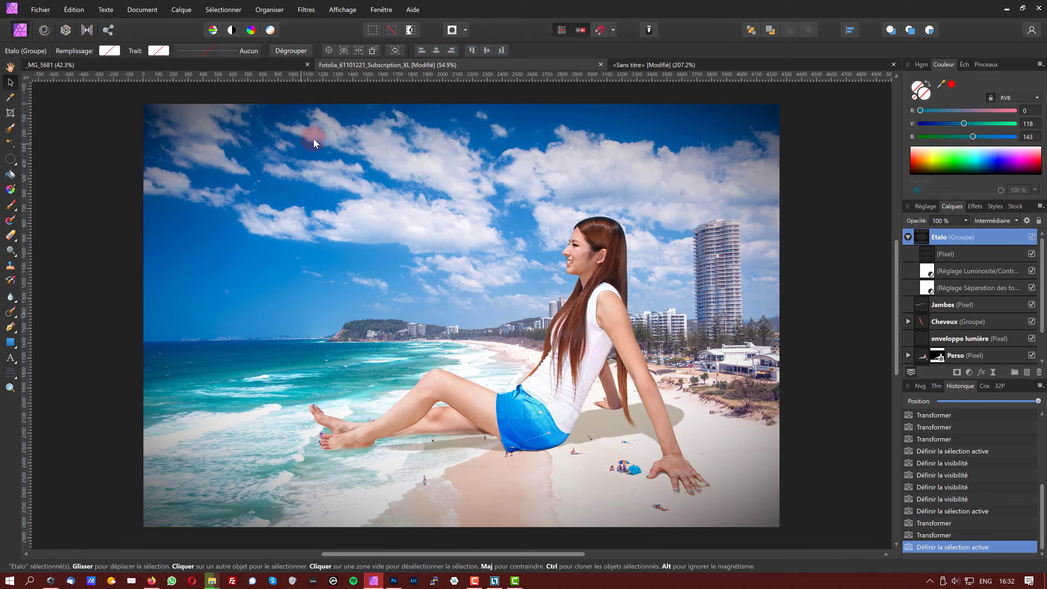
# In the untitled document, delete the upper pixel layer containing the black circle
pyautogui.click(687, 64)
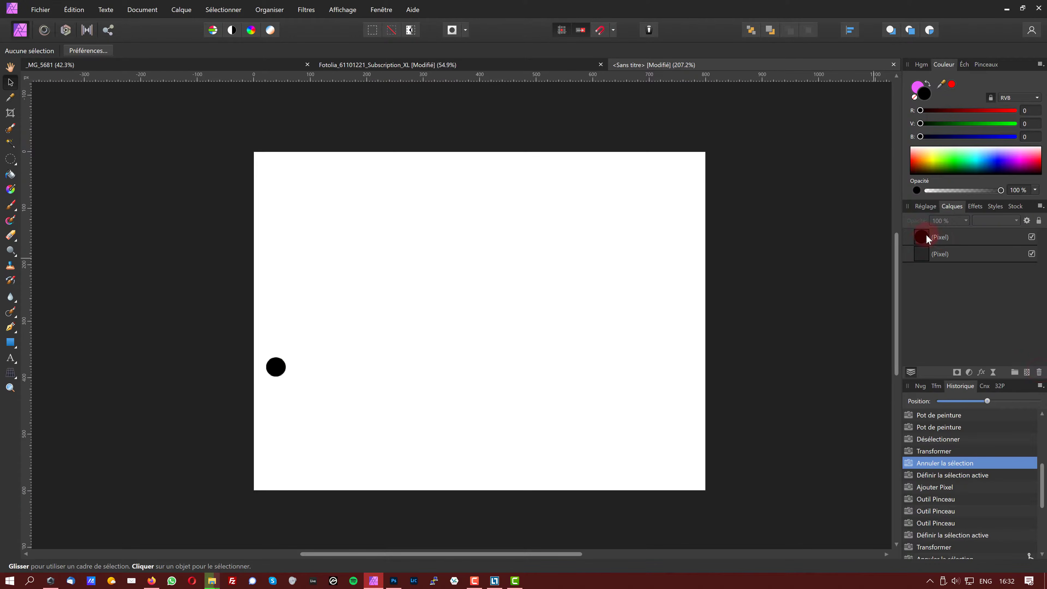
pyautogui.click(943, 243)
pyautogui.click(1039, 372)
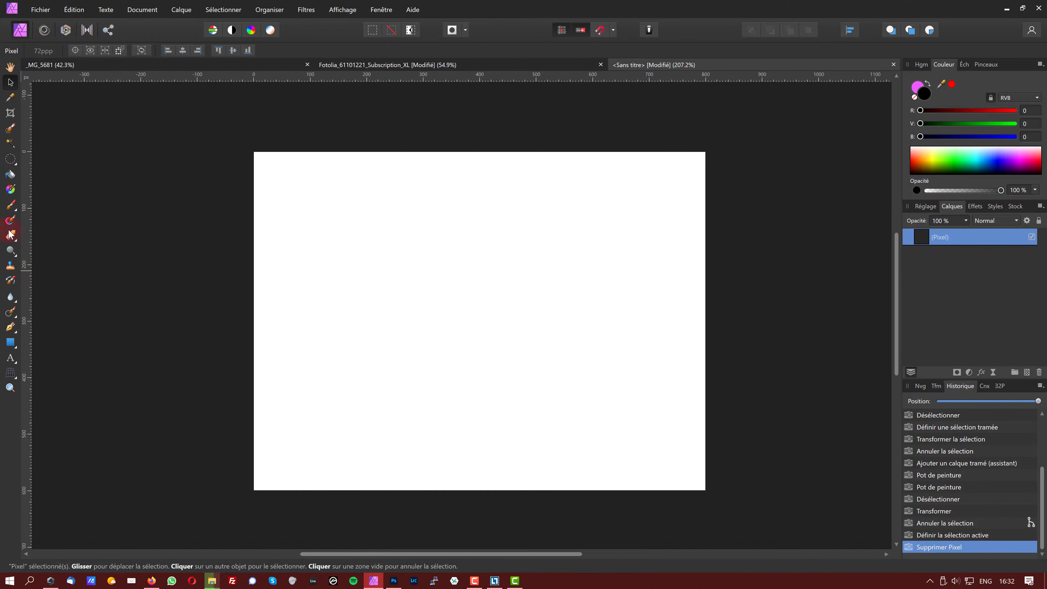
# Draw a diagonal linear gradient on the remaining pixel layer, adjust its start point, and color the start magenta (255, 16, 255)
pyautogui.click(10, 190)
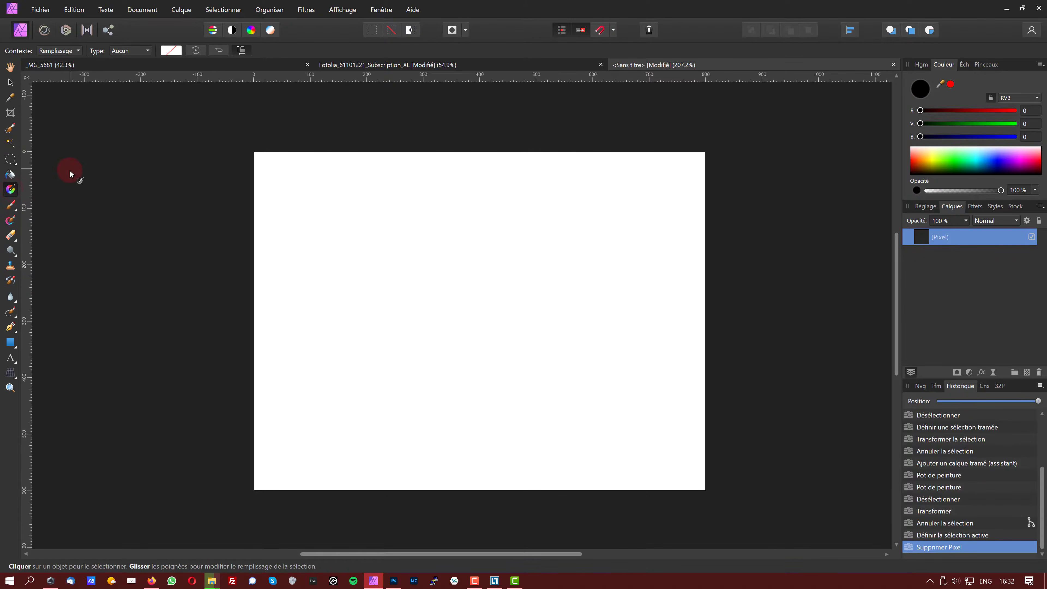
pyautogui.moveTo(332, 218); pyautogui.dragTo(530, 443)
pyautogui.moveTo(428, 417); pyautogui.dragTo(638, 455)
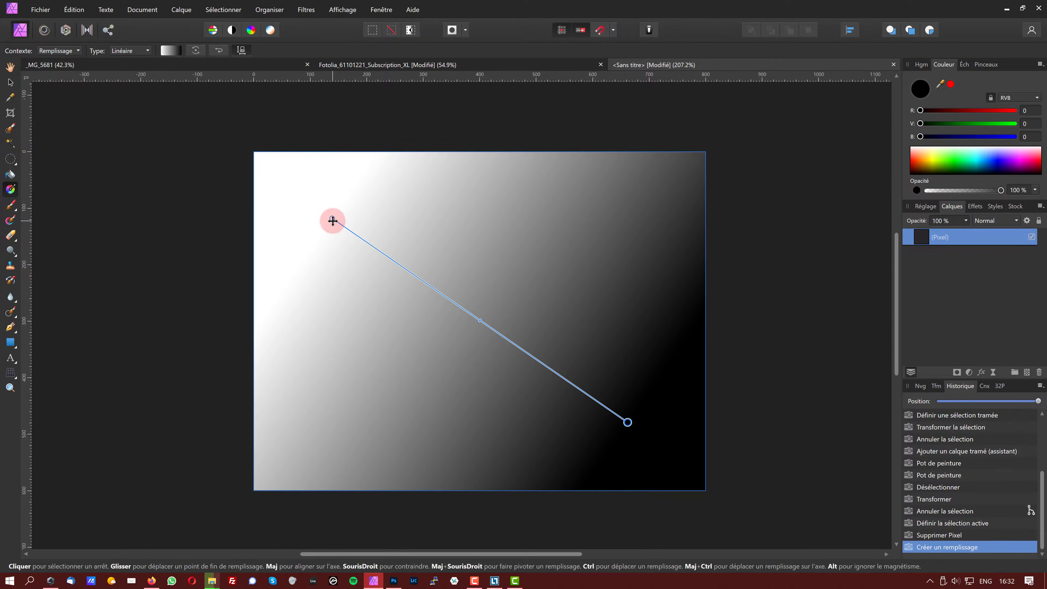
pyautogui.moveTo(333, 220); pyautogui.dragTo(336, 247)
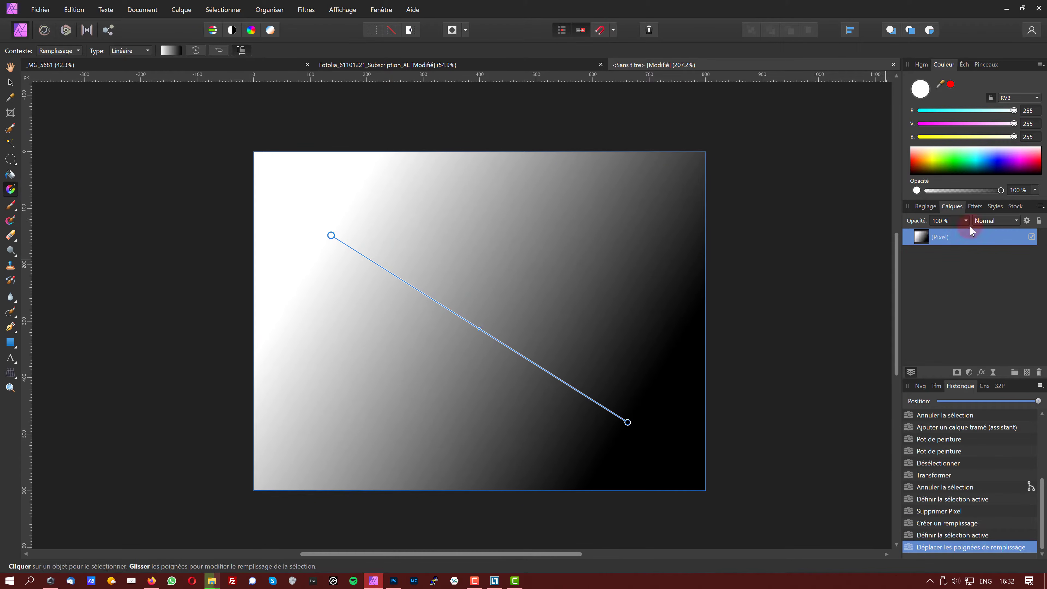
pyautogui.click(926, 123)
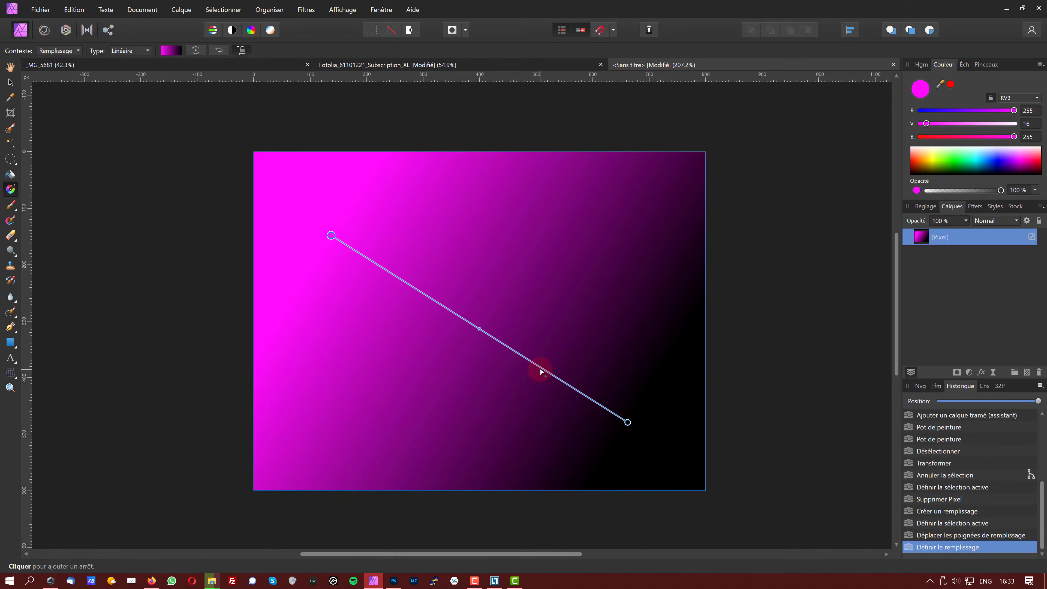
# Insert a yellow stop (219, 255, 29) about two-thirds along the gradient and shift the midpoints on both sides to widen the yellow band
pyautogui.click(540, 368)
pyautogui.click(944, 157)
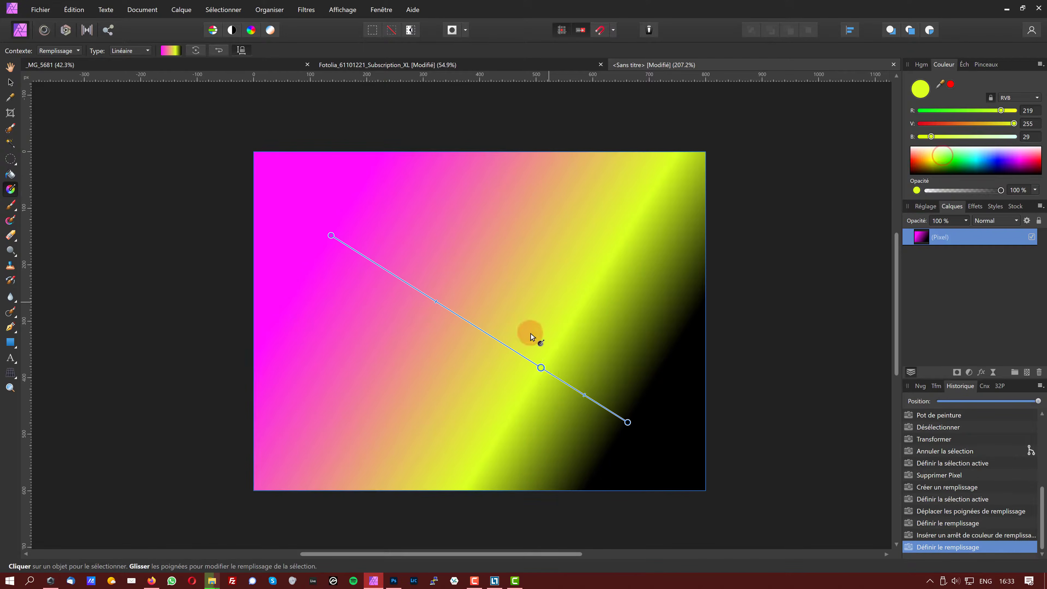
pyautogui.moveTo(585, 394); pyautogui.dragTo(594, 401)
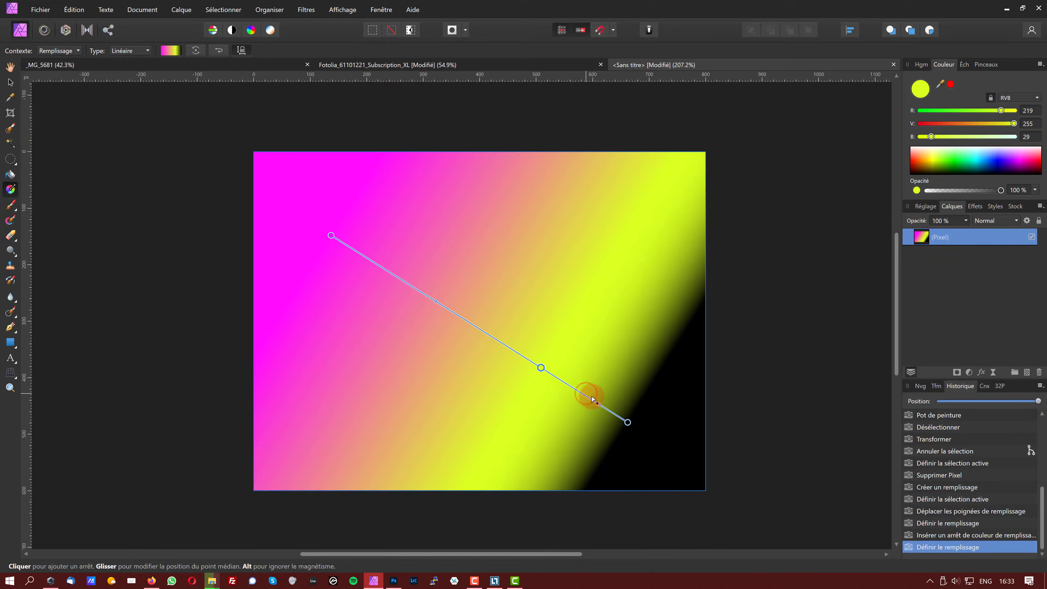
pyautogui.click(437, 304)
pyautogui.moveTo(372, 257); pyautogui.dragTo(404, 281)
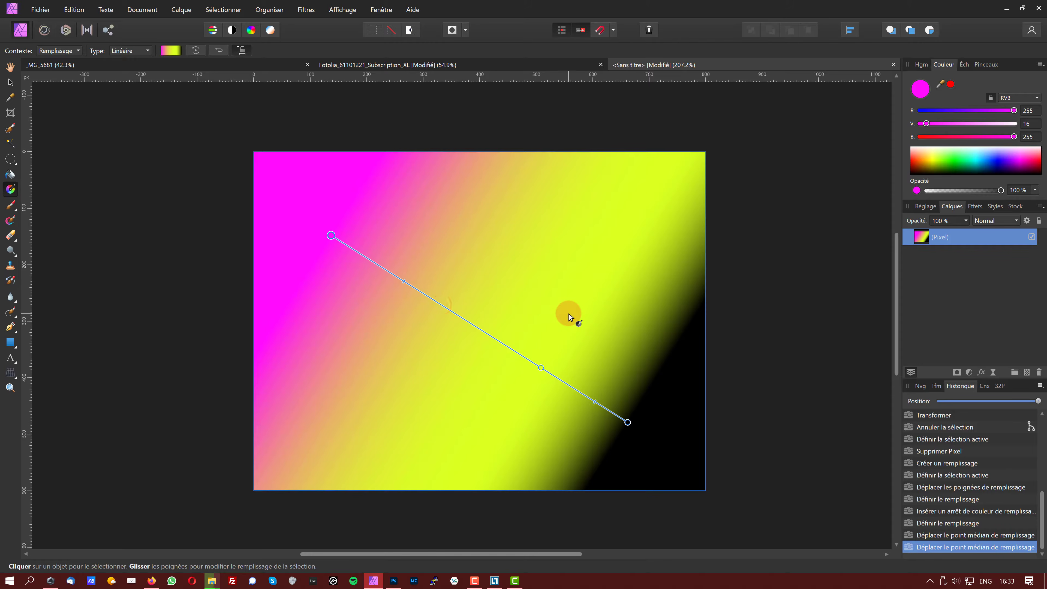
# Try moving the gradient pixel layer around the canvas, and undo both moves
pyautogui.click(10, 82)
pyautogui.click(748, 285)
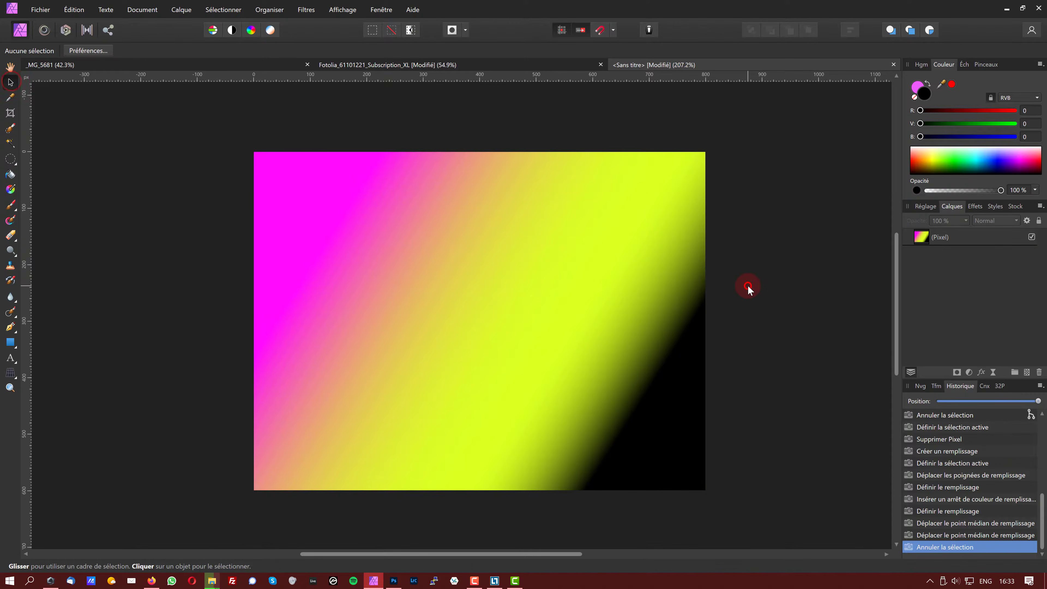
pyautogui.click(430, 238)
pyautogui.moveTo(516, 264); pyautogui.dragTo(580, 351)
pyautogui.moveTo(497, 315)
pyautogui.mouseDown()
pyautogui.moveTo(444, 265)
pyautogui.moveTo(499, 318)
pyautogui.mouseUp()
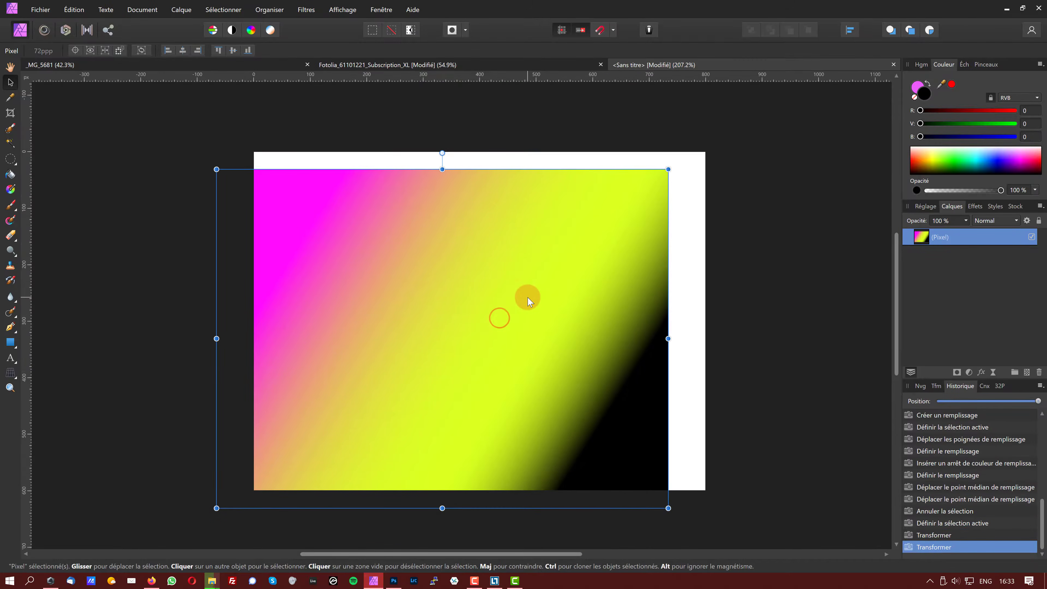
pyautogui.hotkey('ctrl', 'z')
pyautogui.hotkey('ctrl', 'z')
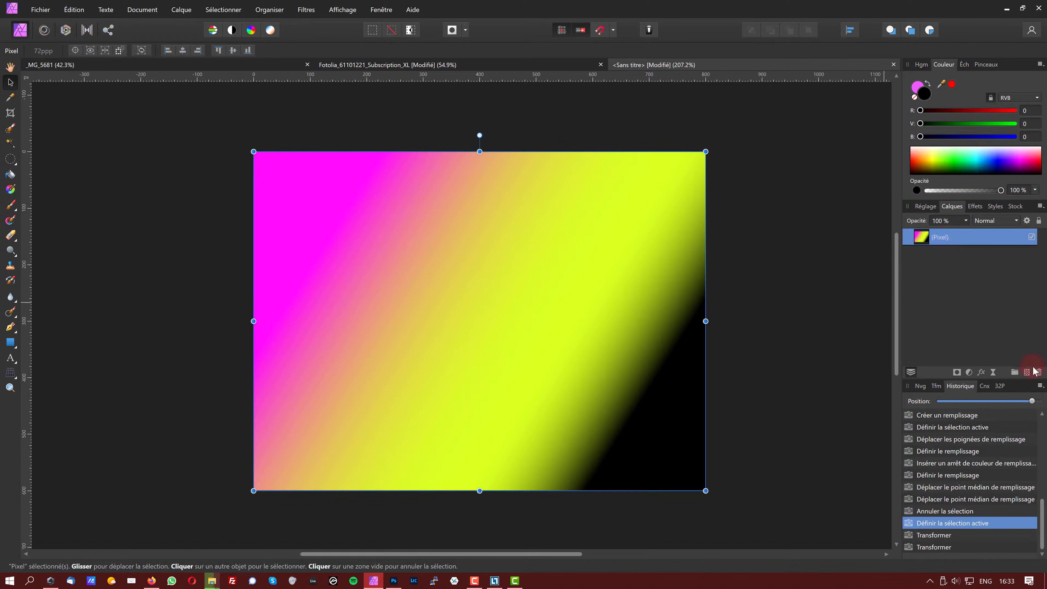
# Add a fill layer with a diagonal linear gradient from pink (255, 10, 159) to olive (152, 146, 0)
pyautogui.click(185, 13)
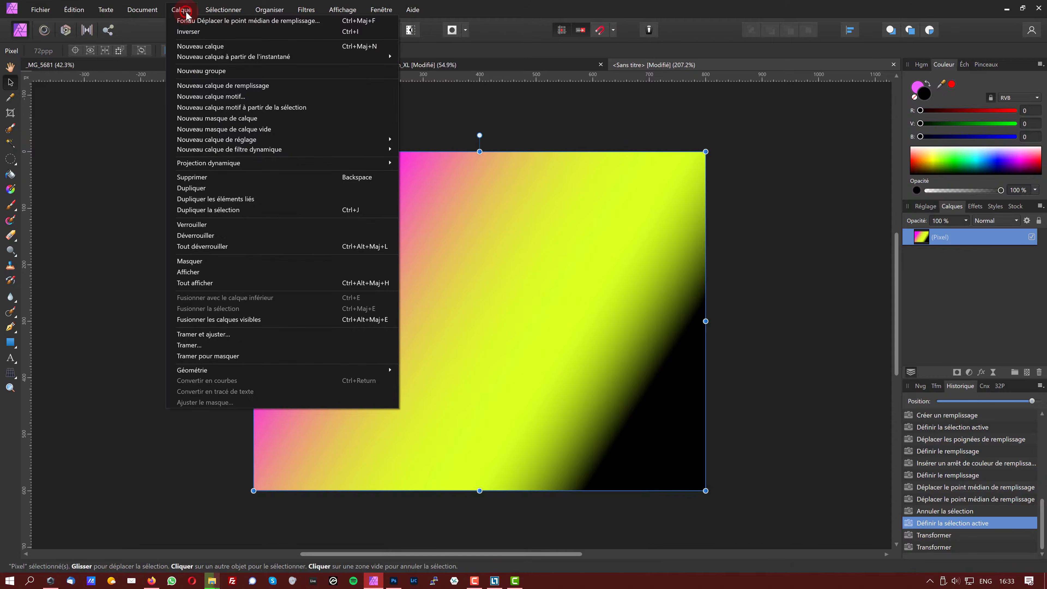
pyautogui.click(267, 85)
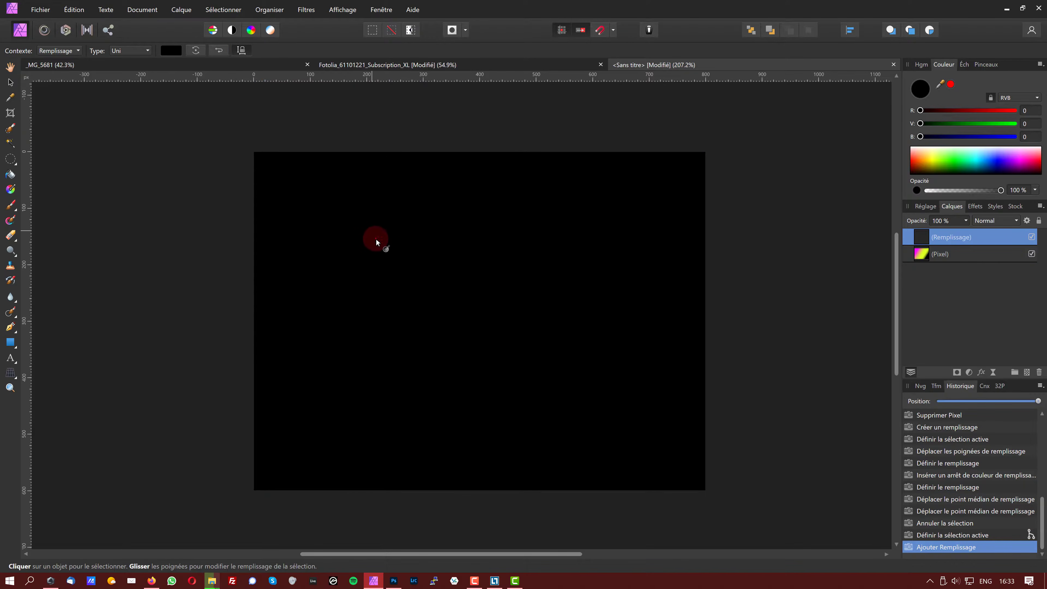
pyautogui.moveTo(372, 231); pyautogui.dragTo(572, 422)
pyautogui.click(933, 164)
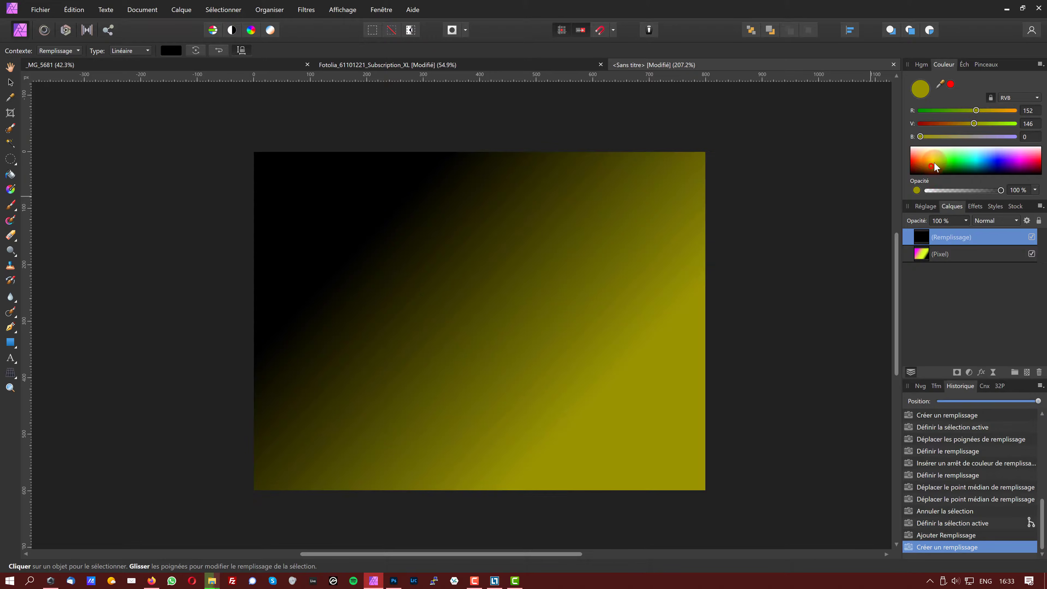
pyautogui.moveTo(370, 231); pyautogui.dragTo(366, 236)
pyautogui.click(1024, 161)
# Delete the pixel layer beneath the fill layer, and raise the olive end of the fill gradient to make its angle shallower
pyautogui.click(962, 254)
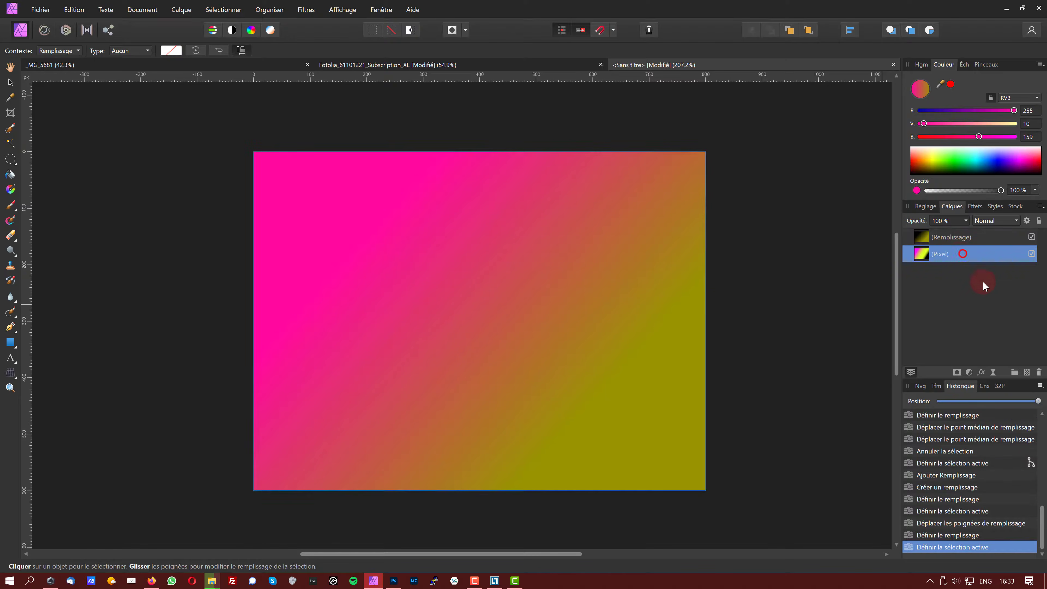
pyautogui.click(1038, 372)
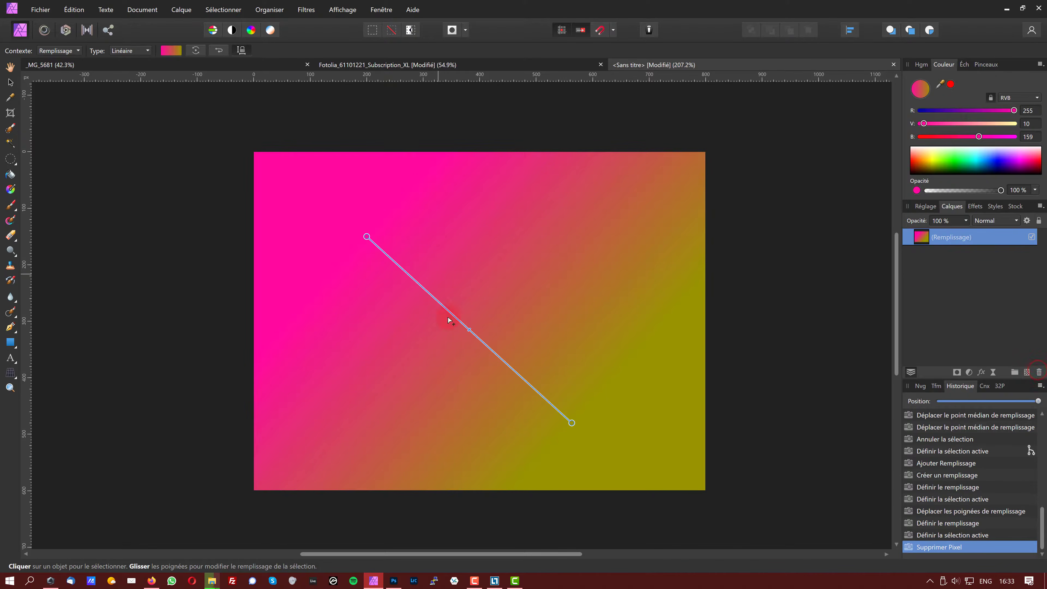
pyautogui.moveTo(573, 424); pyautogui.dragTo(581, 357)
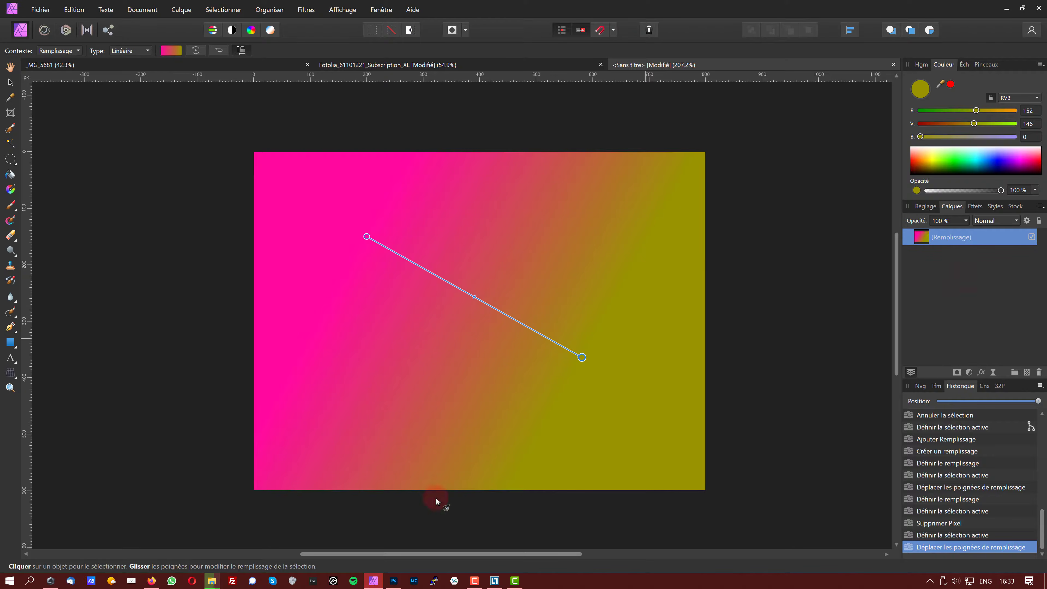
# Switch to Photoshop and create a new 16 × 12 cm document at 118.11 pixels/cm, 8-bit RGB, with a white background
pyautogui.click(393, 580)
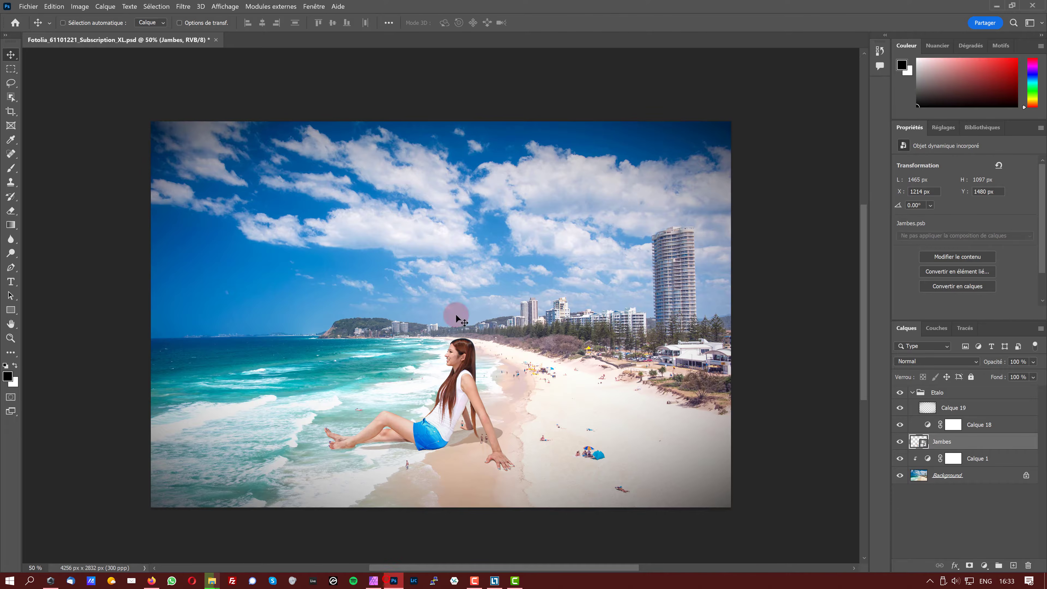
pyautogui.click(26, 7)
pyautogui.click(40, 19)
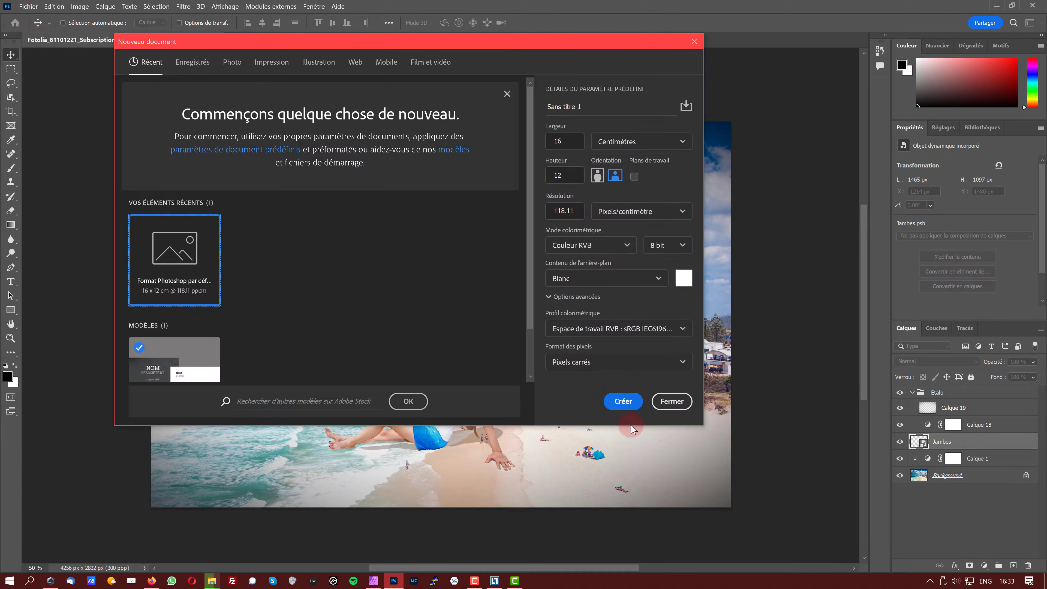
pyautogui.click(632, 406)
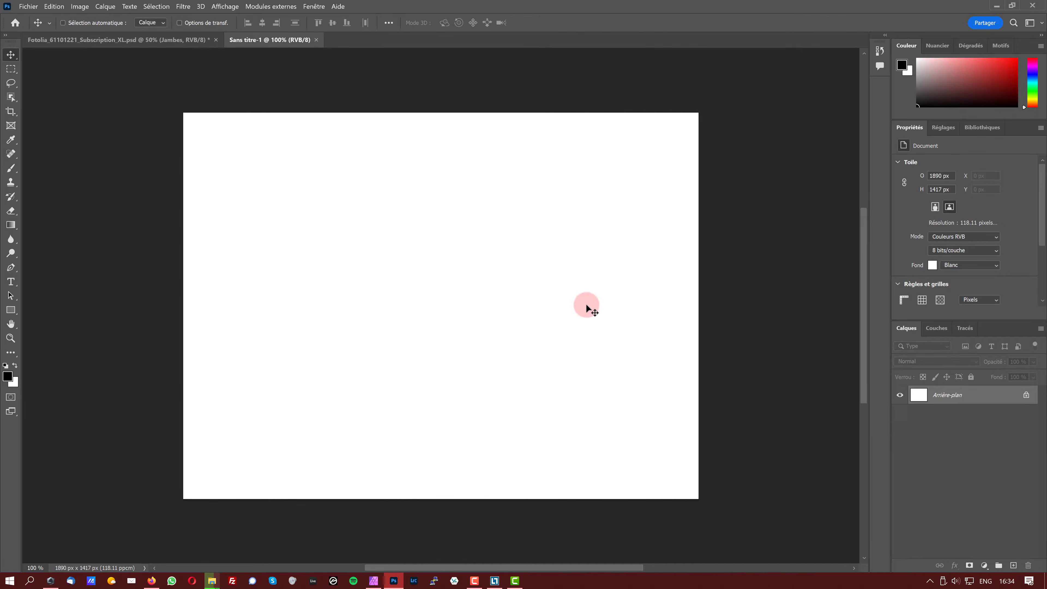
# Draw a diagonal linear gradient across the background layer using the orange-to-rose preset from the Neutrals group
pyautogui.press('g')
pyautogui.hotkey('shift', 'g')
pyautogui.hotkey('shift', 'g')
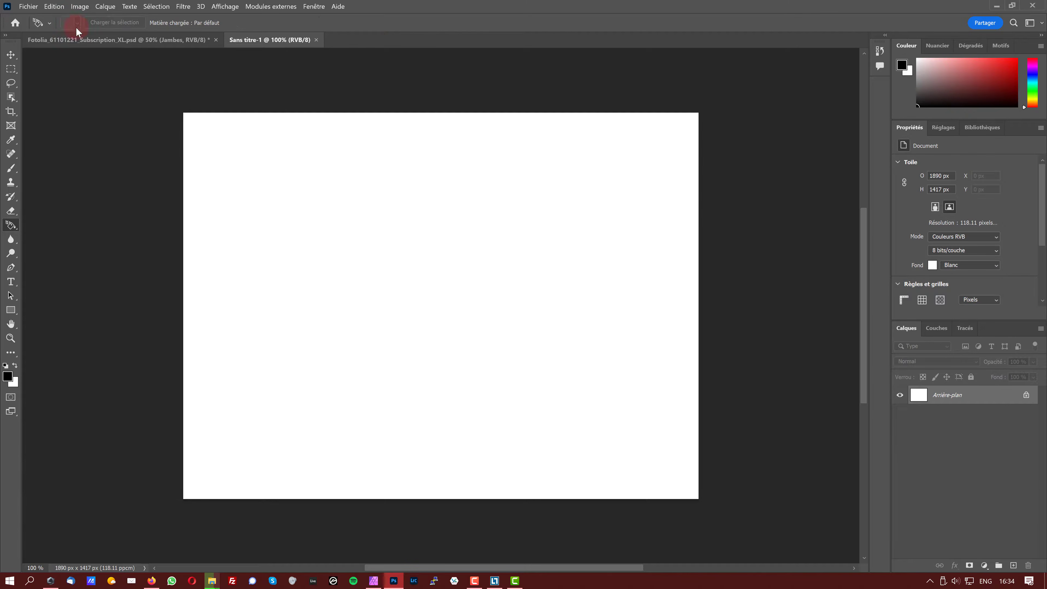
pyautogui.hotkey('shift', 'g')
pyautogui.click(103, 23)
pyautogui.click(126, 57)
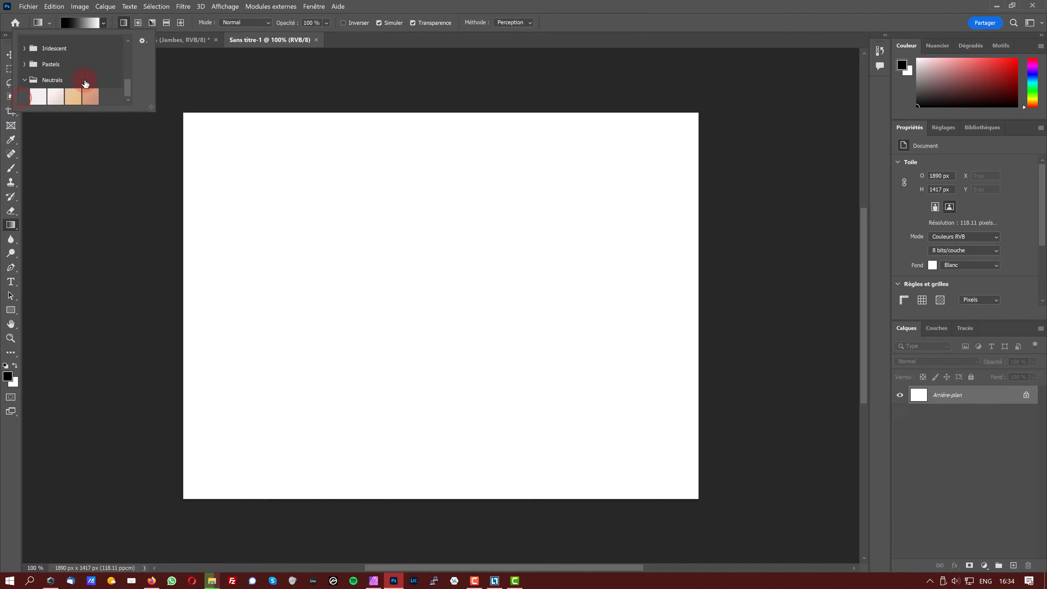
pyautogui.click(94, 97)
pyautogui.moveTo(306, 205); pyautogui.dragTo(571, 387)
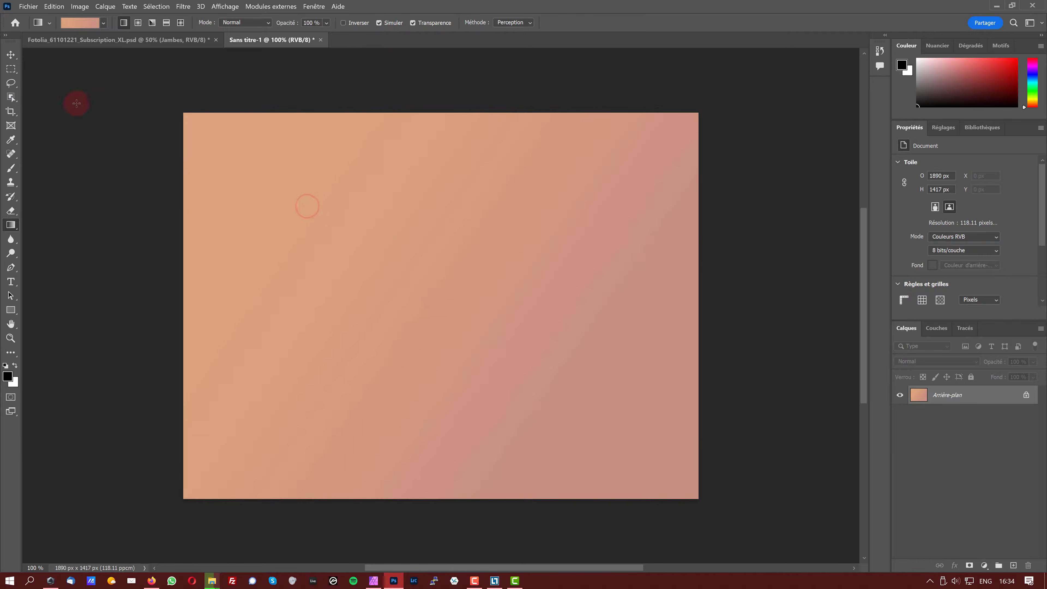
# Draw a diagonal gradient over the background using the first lavender-to-pink preset from the Pastels group
pyautogui.click(102, 23)
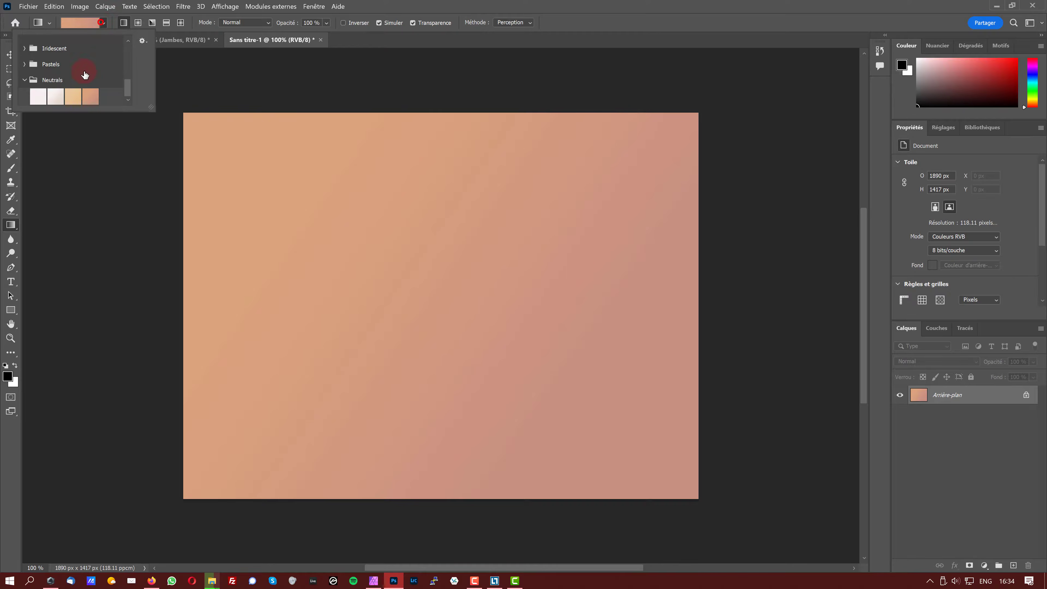
pyautogui.click(23, 64)
pyautogui.click(38, 81)
pyautogui.click(202, 133)
pyautogui.moveTo(293, 178); pyautogui.dragTo(606, 488)
# Redraw the pastel gradient over the background in several directions, ending with a nearly horizontal one from lavender at right to pink at left
pyautogui.moveTo(467, 428); pyautogui.dragTo(432, 144)
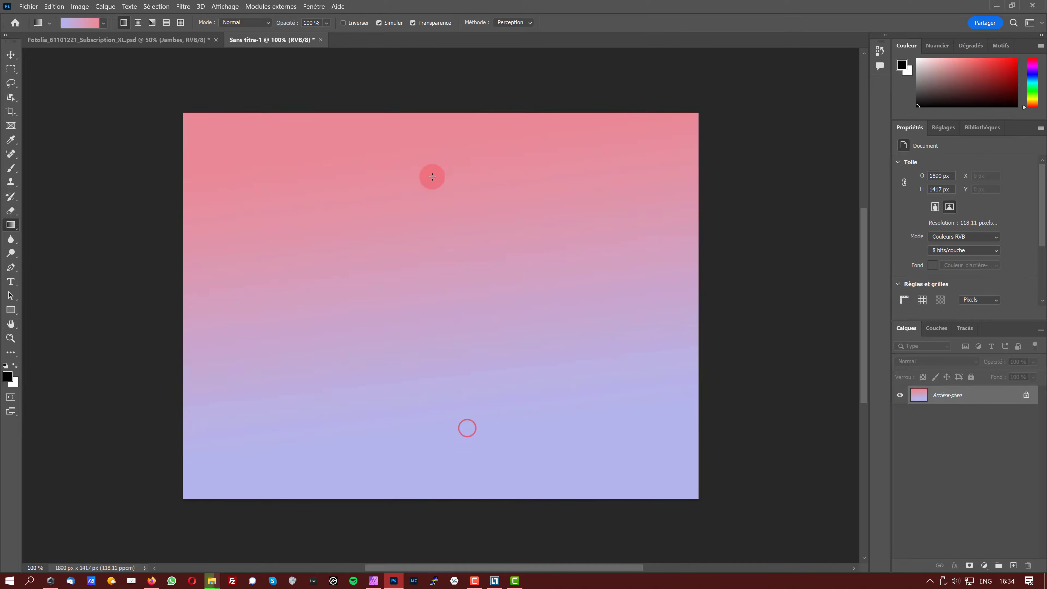
pyautogui.moveTo(603, 111); pyautogui.dragTo(409, 357)
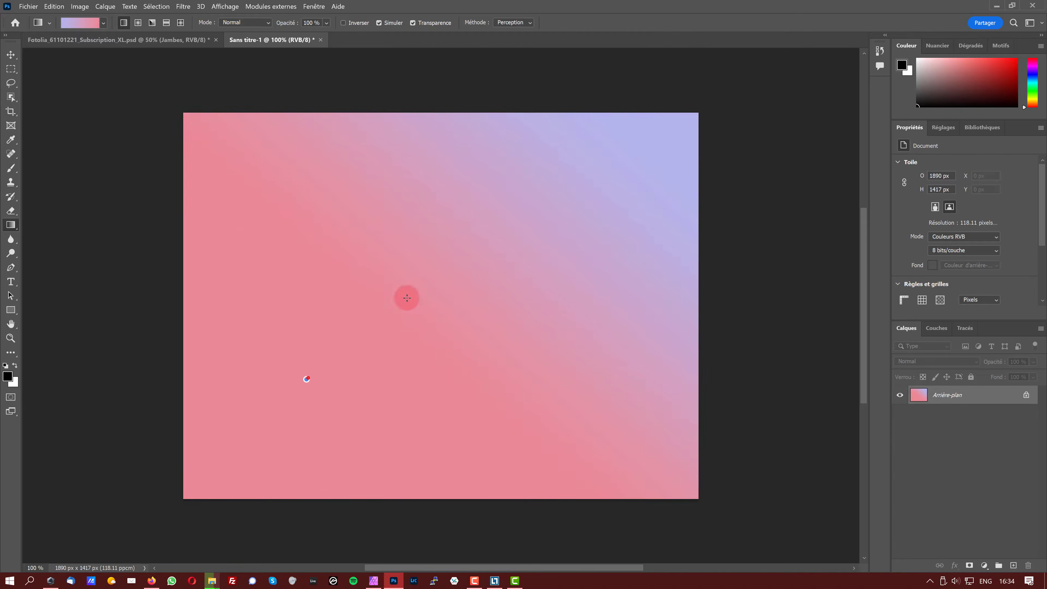
pyautogui.moveTo(308, 378); pyautogui.dragTo(467, 73)
pyautogui.moveTo(458, 147); pyautogui.dragTo(514, 243)
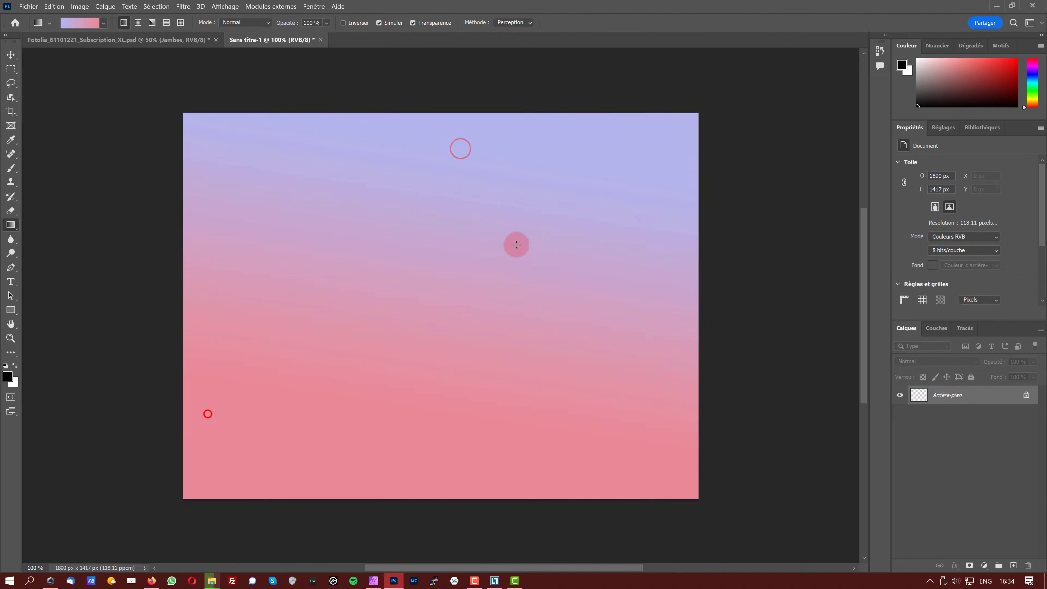
pyautogui.moveTo(661, 302); pyautogui.dragTo(312, 294)
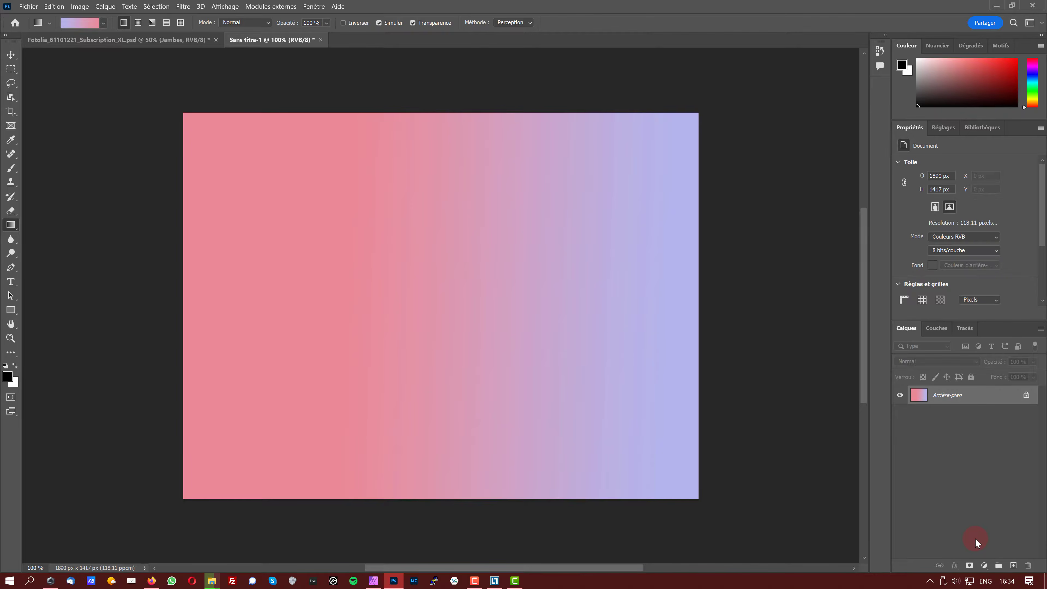
# Try a gradient map adjustment layer above the background with its gradient editor, and discard the layer
pyautogui.click(983, 566)
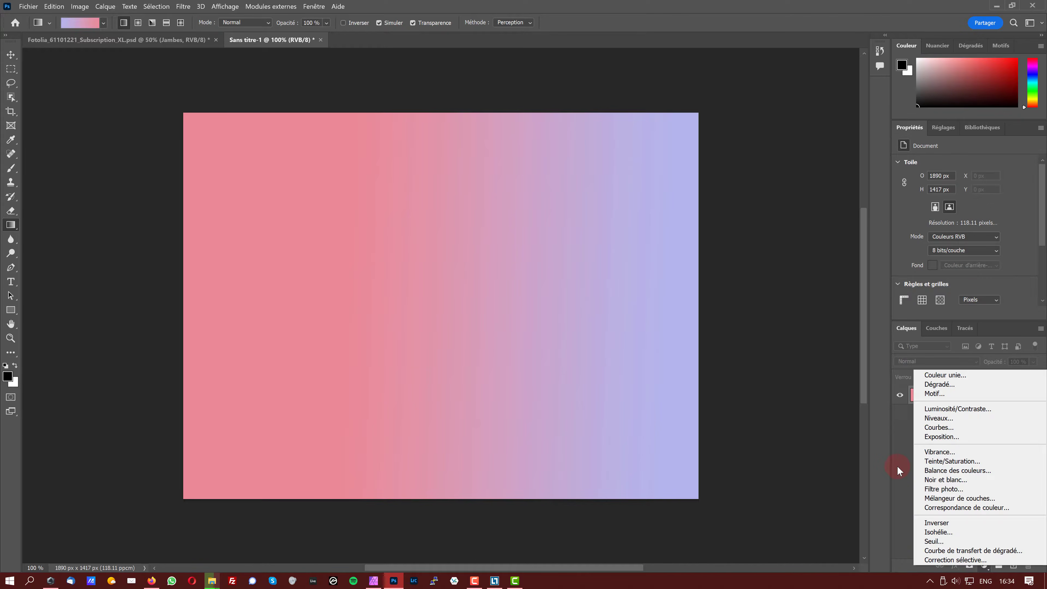
pyautogui.click(964, 550)
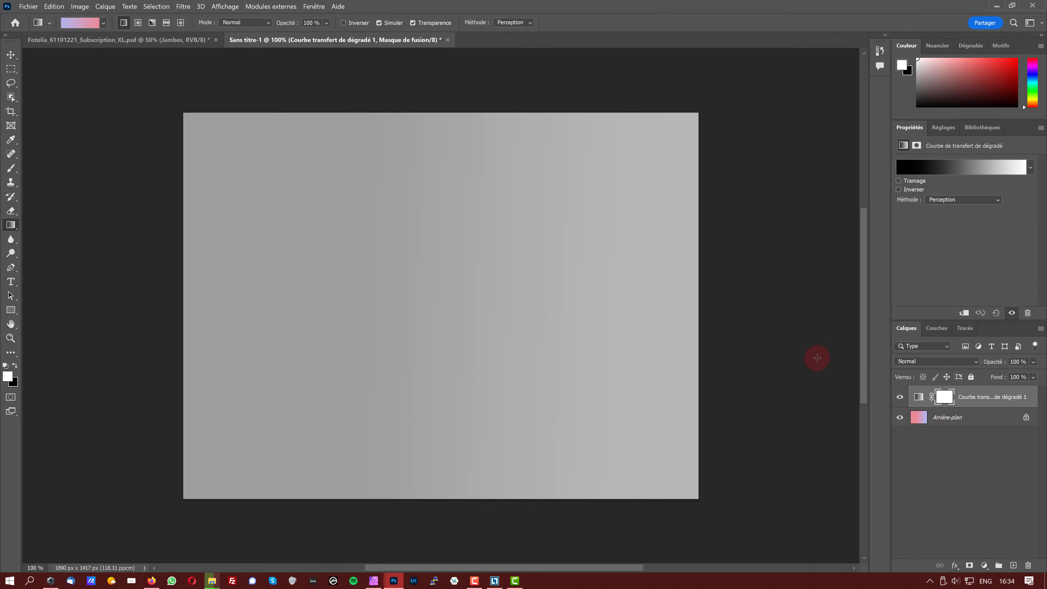
pyautogui.click(918, 396)
pyautogui.click(933, 165)
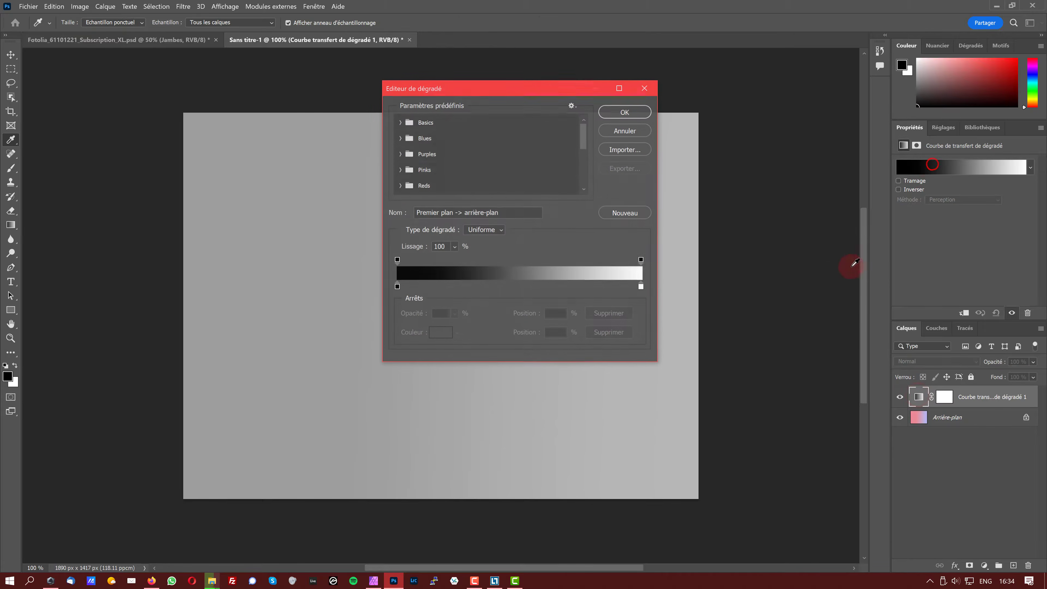
pyautogui.moveTo(568, 87); pyautogui.dragTo(800, 109)
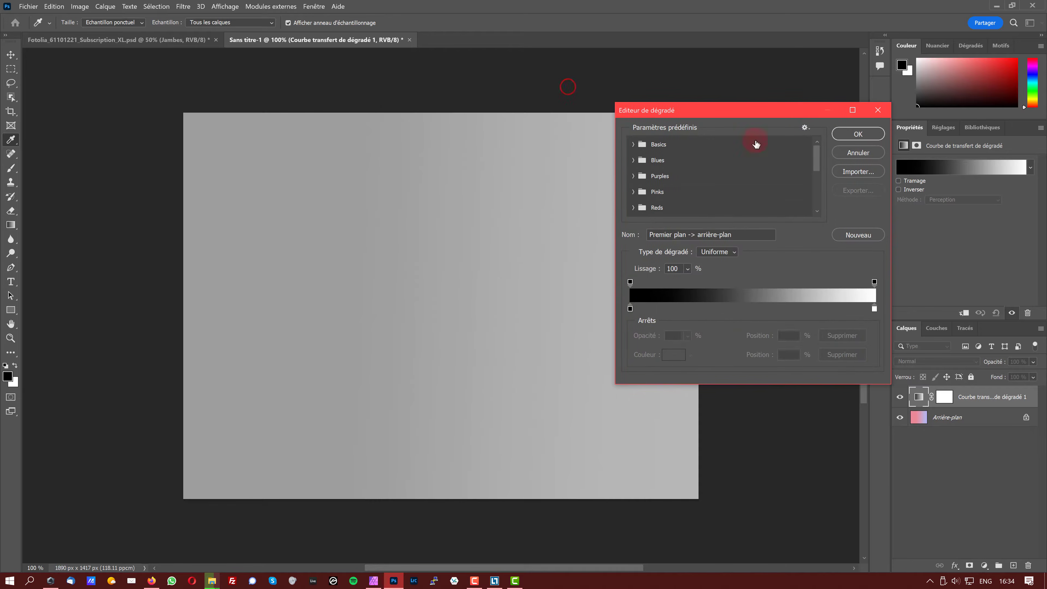
pyautogui.moveTo(631, 308)
pyautogui.mouseDown()
pyautogui.moveTo(713, 310)
pyautogui.moveTo(630, 310)
pyautogui.mouseUp()
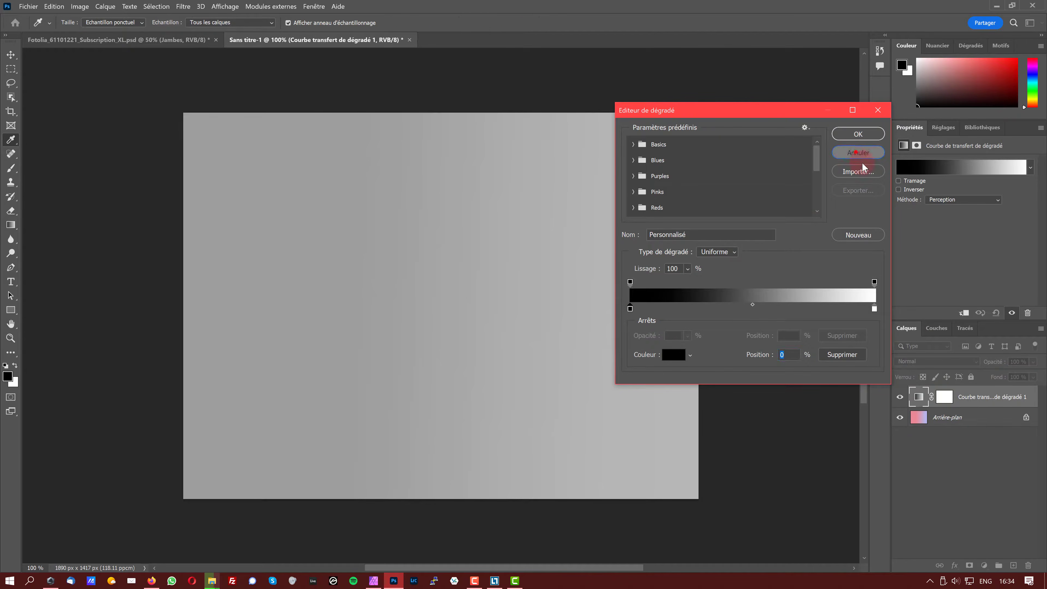
pyautogui.click(858, 153)
pyautogui.moveTo(982, 397); pyautogui.dragTo(984, 565)
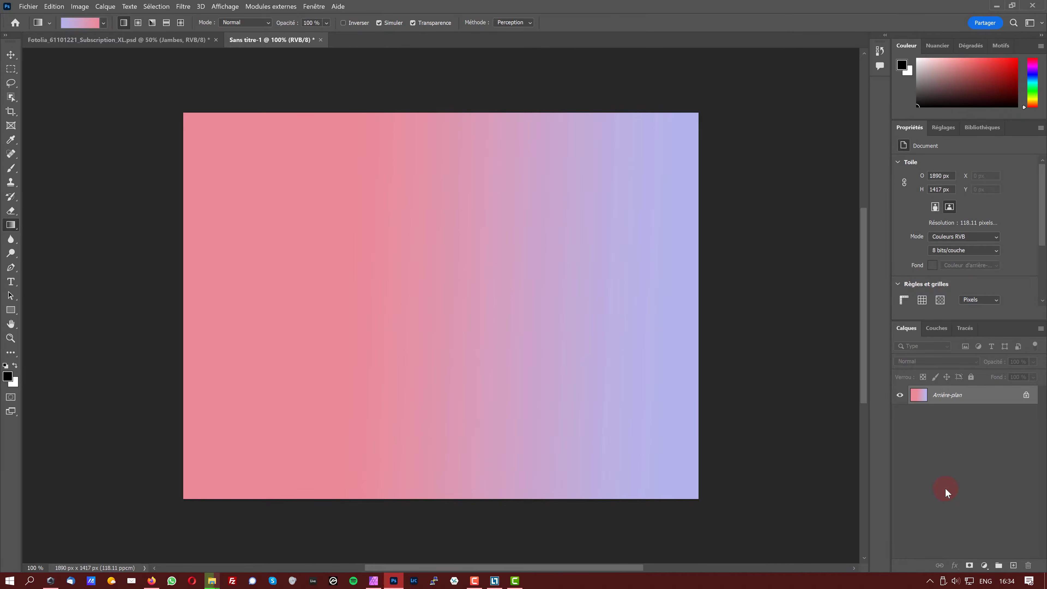
# Start a linear gradient fill layer above the background with the first lavender-to-pink Pastels preset
pyautogui.click(103, 7)
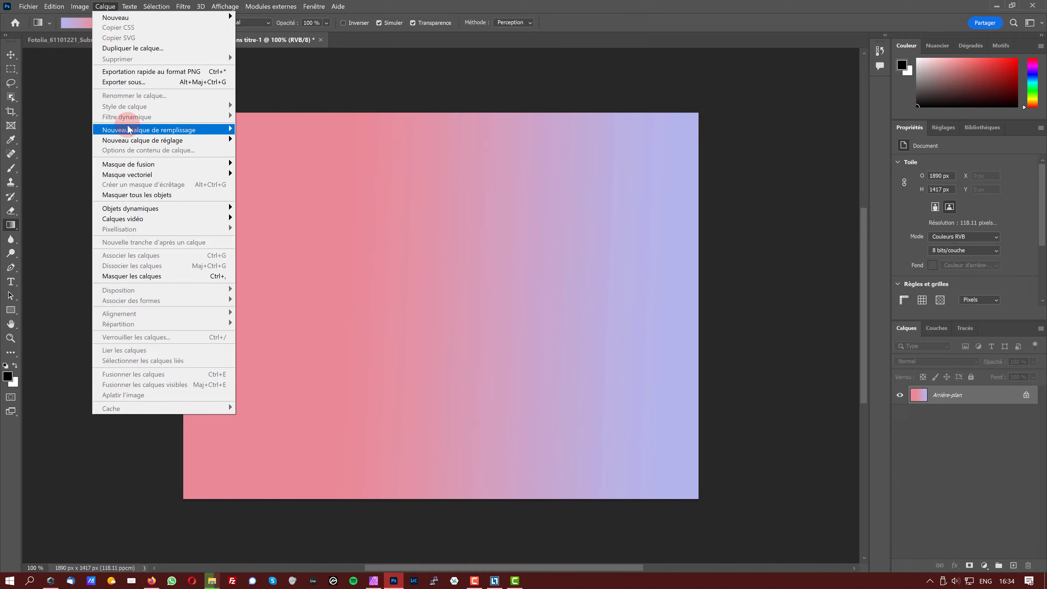
pyautogui.moveTo(123, 130)
pyautogui.click(257, 140)
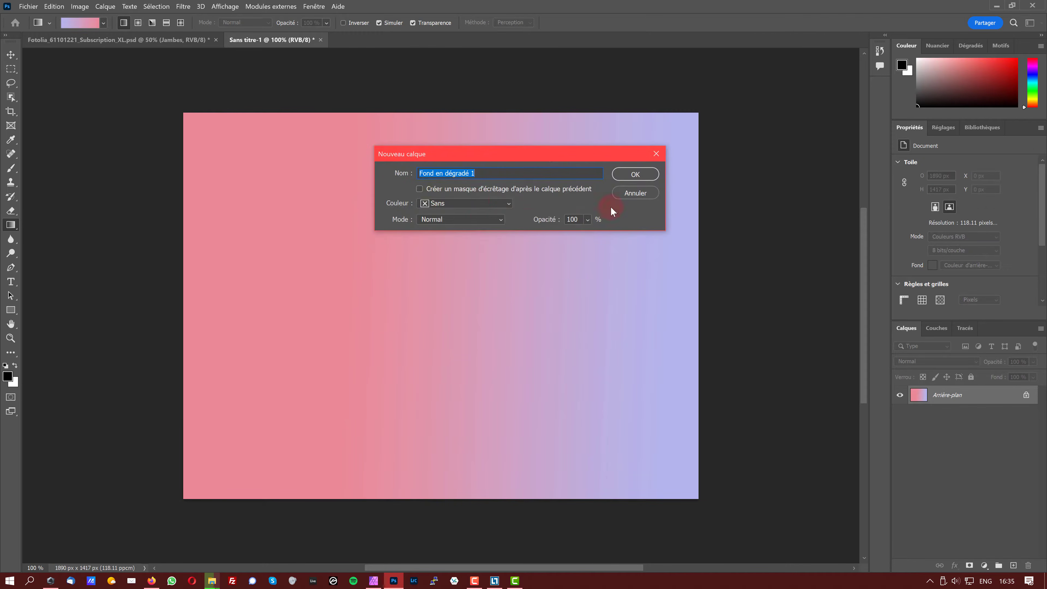
pyautogui.click(651, 175)
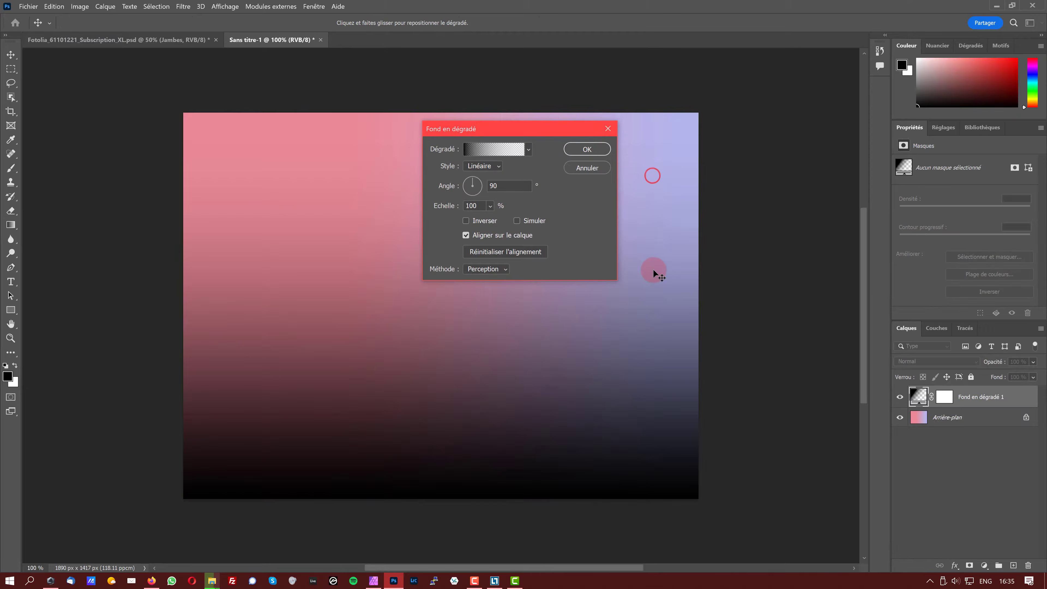
pyautogui.moveTo(523, 130); pyautogui.dragTo(788, 166)
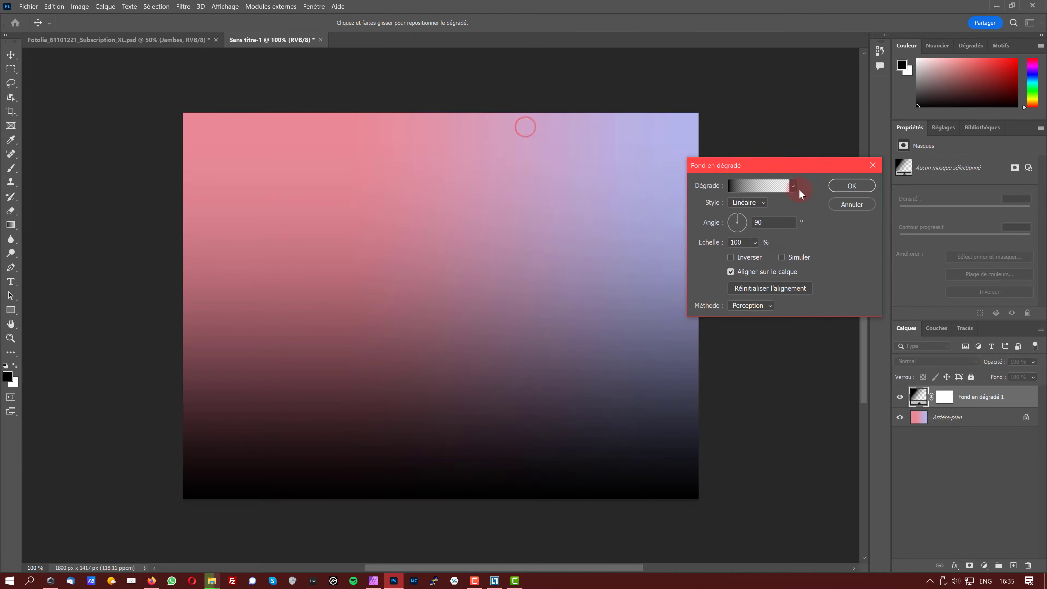
pyautogui.click(793, 186)
pyautogui.click(731, 258)
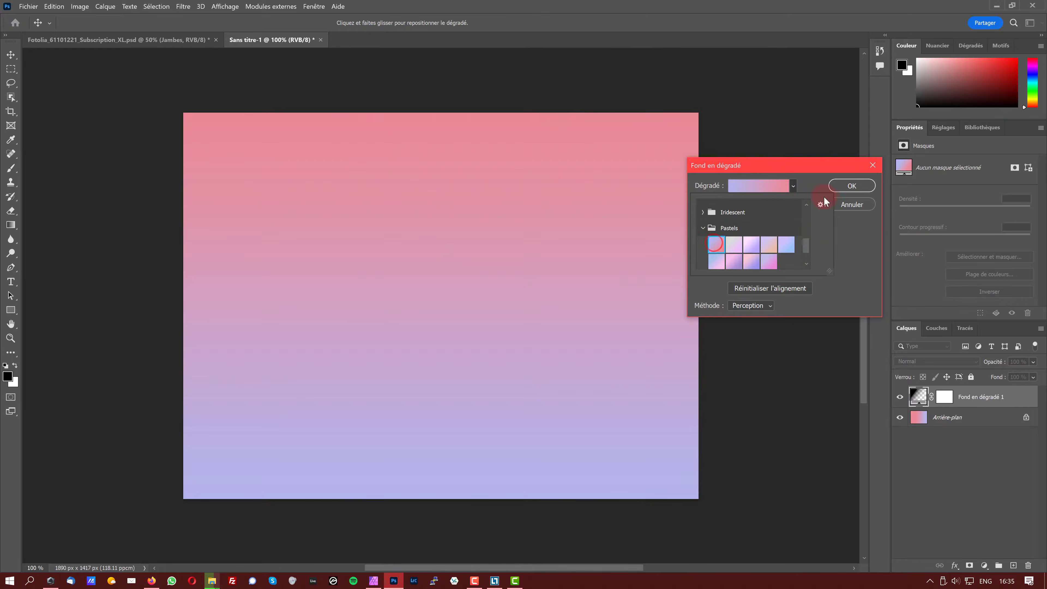
pyautogui.click(809, 178)
# Reposition the fill layer's gradient on the canvas and set its angle to -169.94°
pyautogui.click(565, 213)
pyautogui.moveTo(564, 214); pyautogui.dragTo(676, 283)
pyautogui.moveTo(736, 225)
pyautogui.mouseDown()
pyautogui.moveTo(745, 242)
pyautogui.moveTo(741, 222)
pyautogui.moveTo(718, 225)
pyautogui.mouseUp()
pyautogui.click(425, 260)
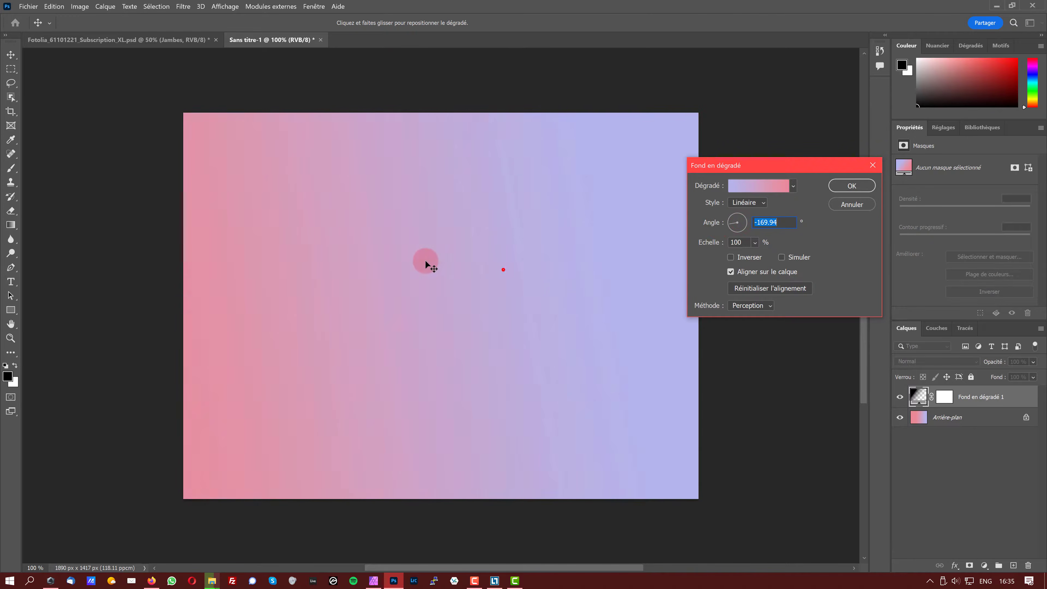
pyautogui.moveTo(426, 261)
pyautogui.mouseDown()
pyautogui.moveTo(525, 306)
pyautogui.moveTo(553, 303)
pyautogui.moveTo(589, 276)
pyautogui.moveTo(768, 257)
pyautogui.moveTo(563, 229)
pyautogui.moveTo(568, 203)
pyautogui.moveTo(466, 274)
pyautogui.moveTo(553, 220)
pyautogui.moveTo(443, 276)
pyautogui.moveTo(560, 250)
pyautogui.mouseUp()
# Switch to Affinity Photo and move the pink end of the fill gradient closer to the canvas centre
pyautogui.click(373, 581)
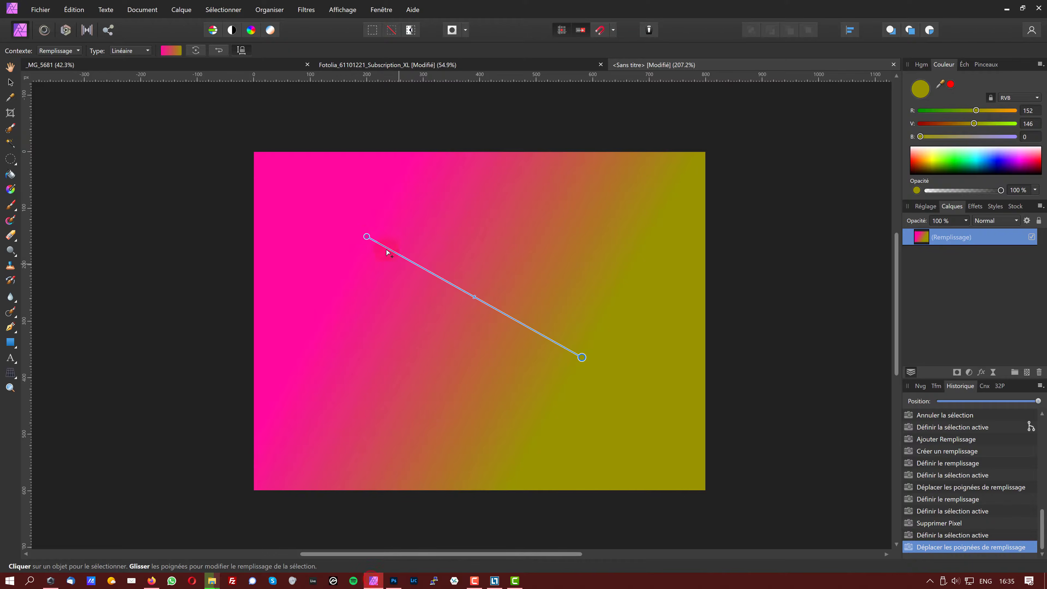
pyautogui.moveTo(366, 236); pyautogui.dragTo(414, 255)
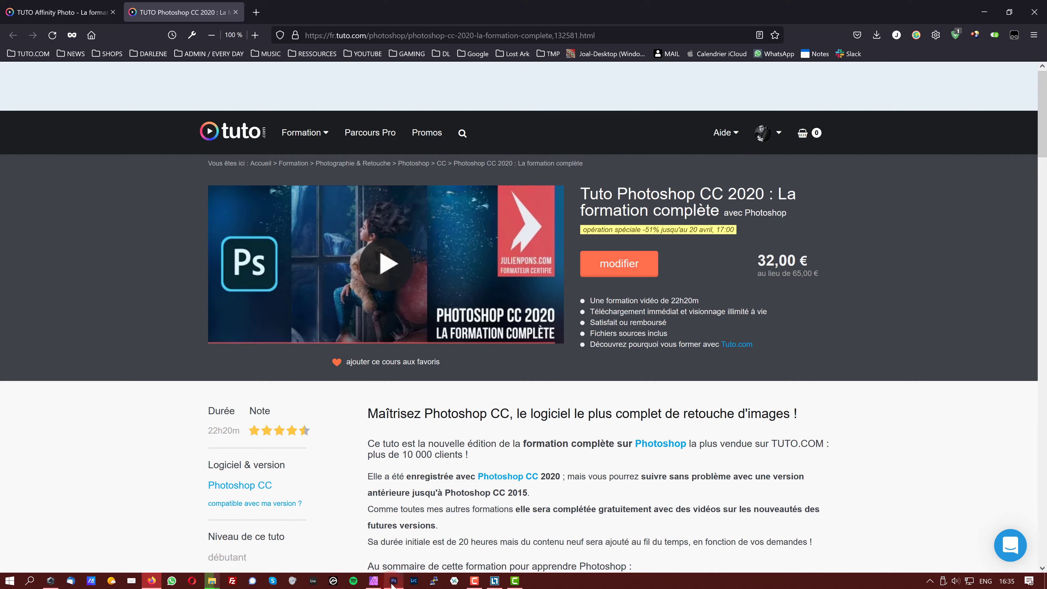
# Switch back to Photoshop and cancel the gradient fill layer
pyautogui.click(393, 582)
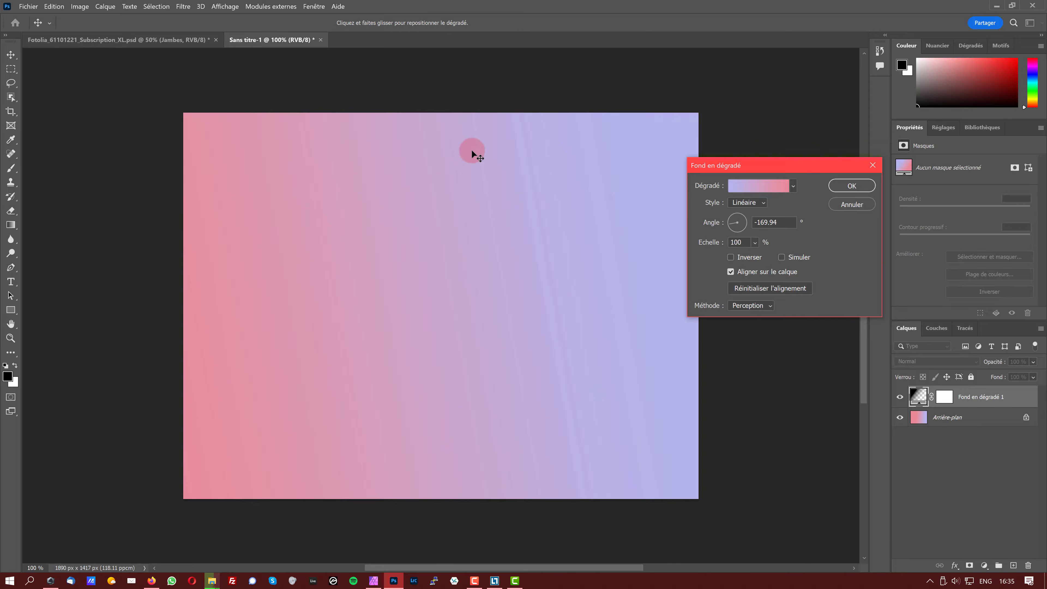
pyautogui.click(839, 200)
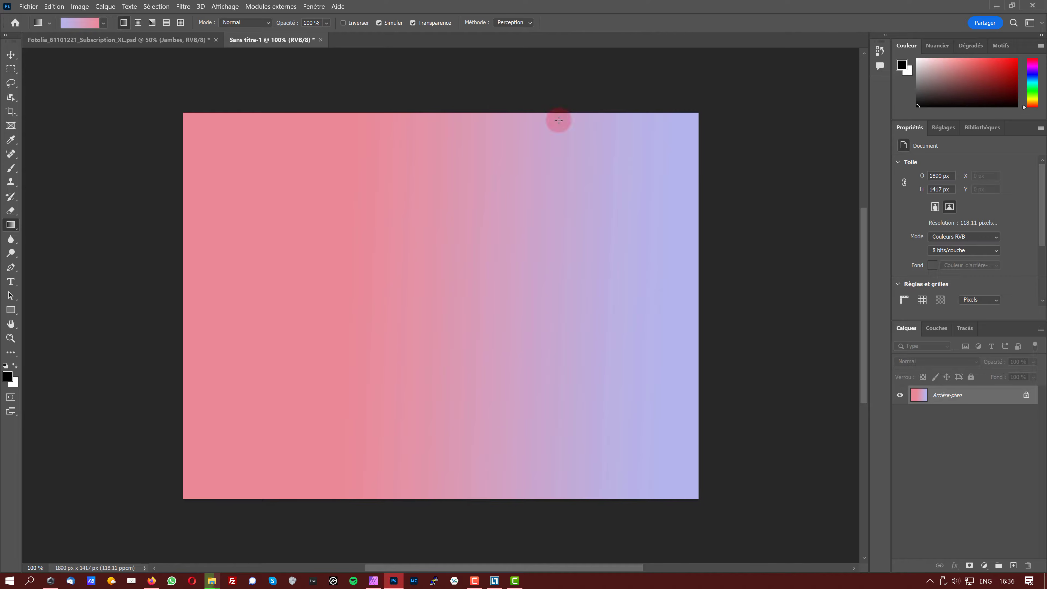
pyautogui.click(183, 6)
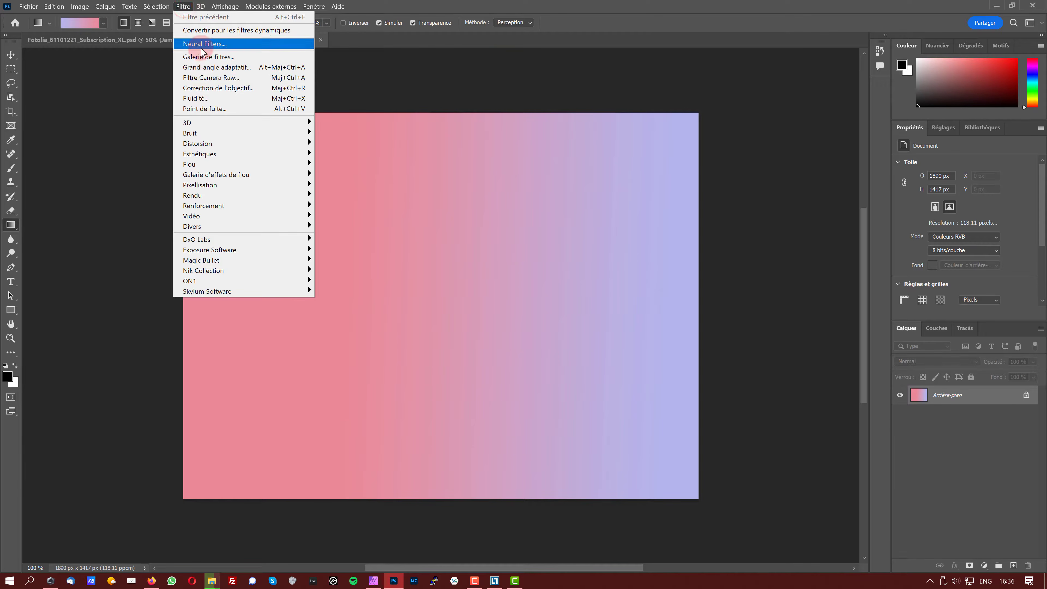
pyautogui.click(525, 5)
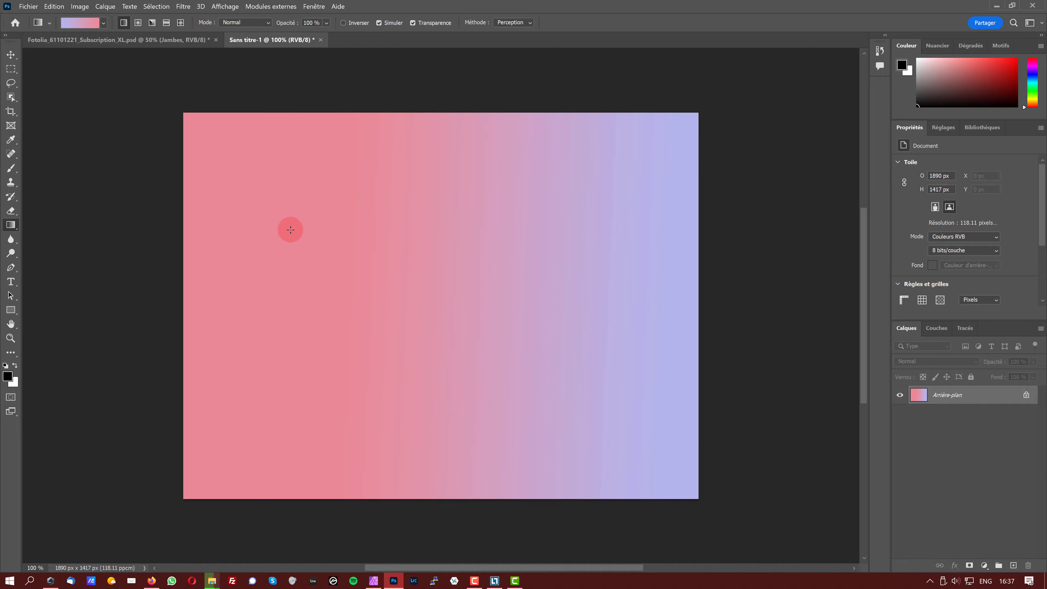
# In the beach photo document, add the 37 pt Adobe Garamond Pro Bold Italic text "Super calque de texte" and move it below the seated woman
pyautogui.press('t')
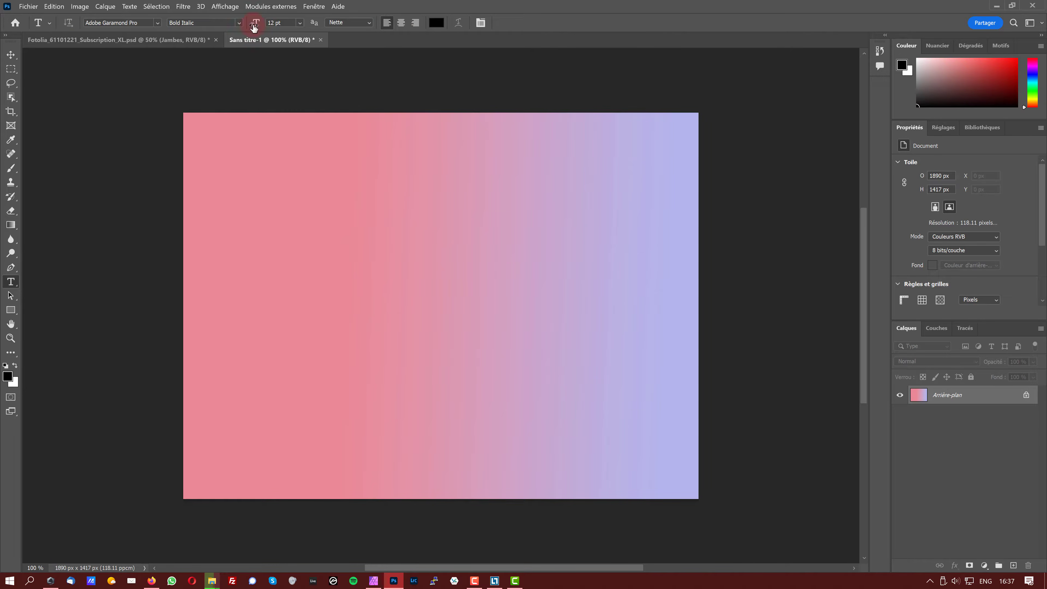
pyautogui.moveTo(252, 24); pyautogui.dragTo(258, 23)
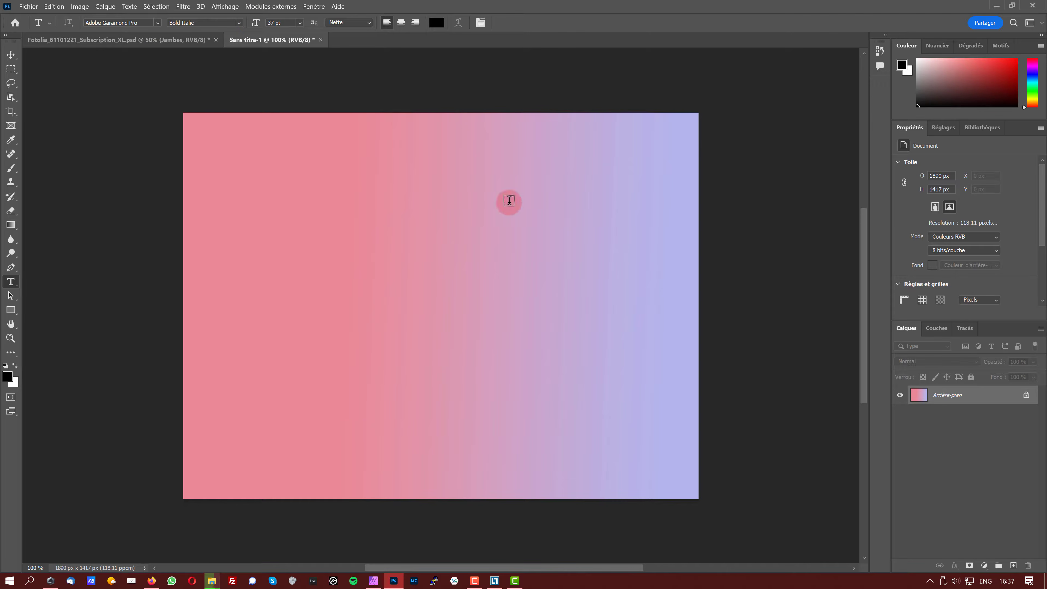
pyautogui.click(164, 42)
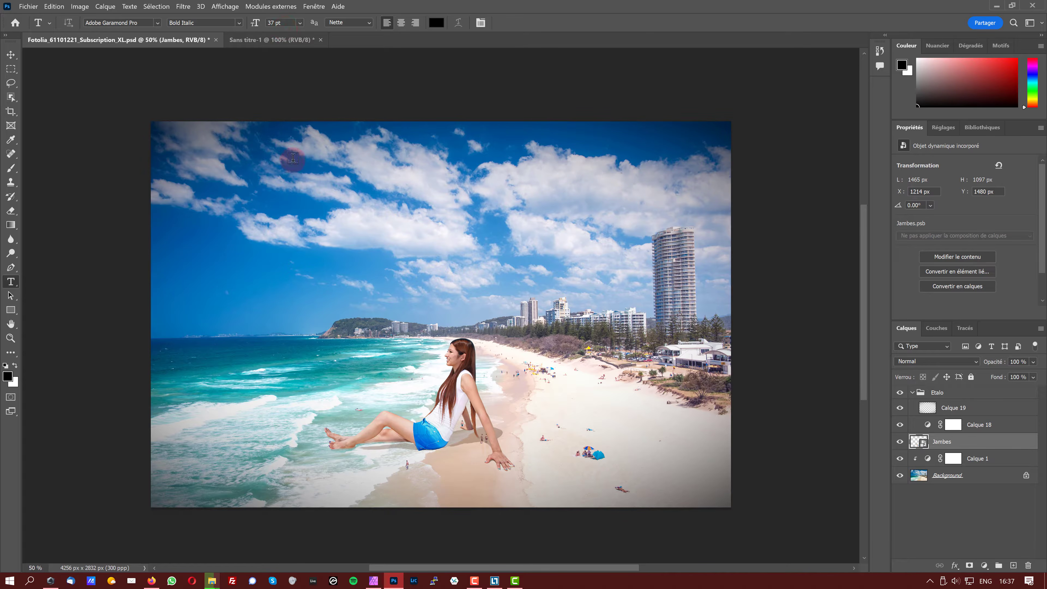
pyautogui.click(427, 474)
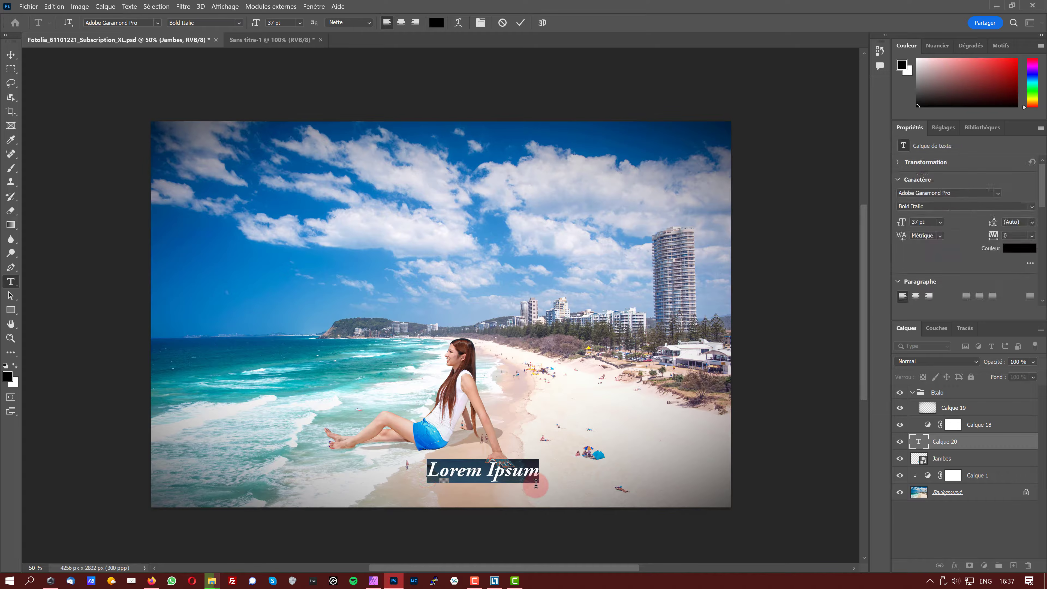
pyautogui.write('Super calque de')
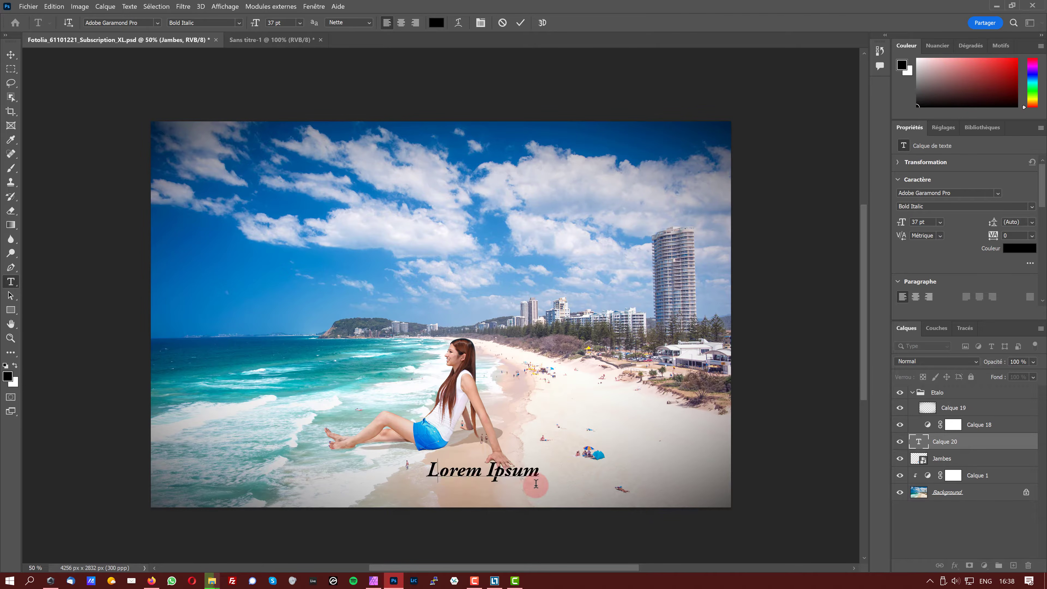
pyautogui.write(' texte')
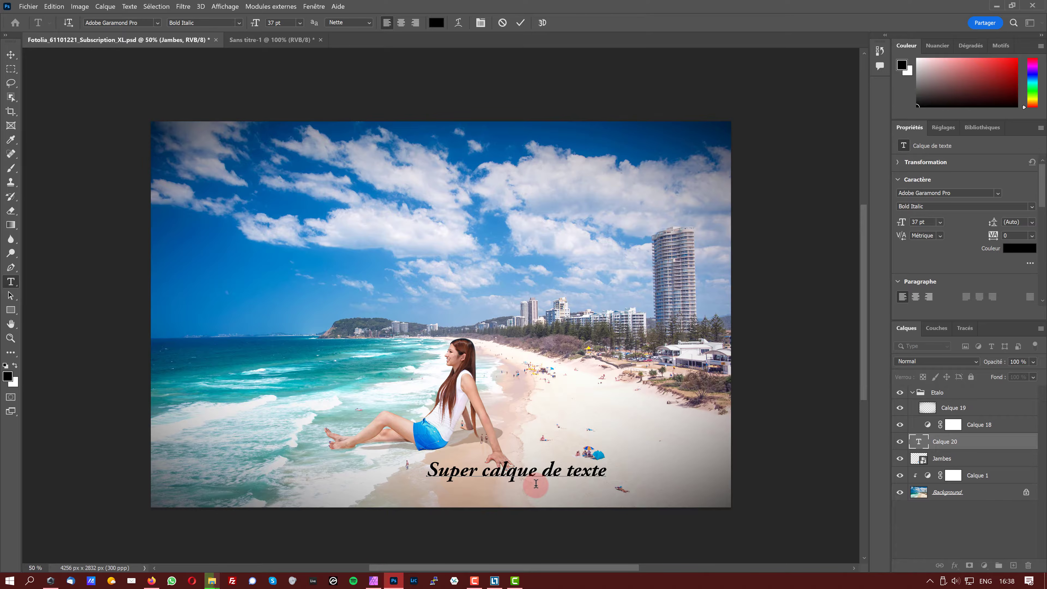
pyautogui.hotkey('ctrl', 'Return')
pyautogui.press('v')
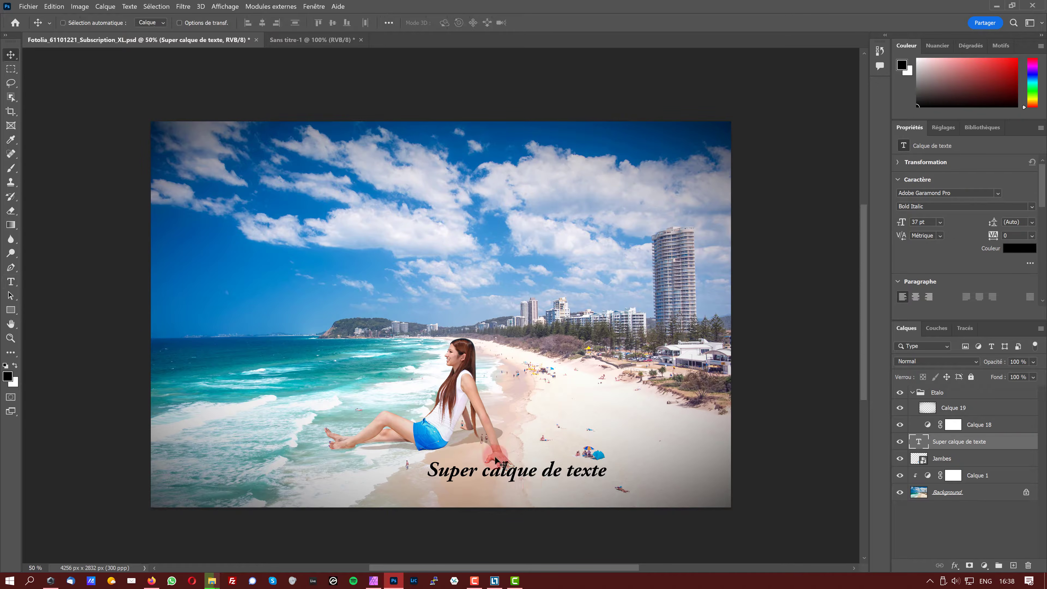
pyautogui.moveTo(525, 490); pyautogui.dragTo(471, 501)
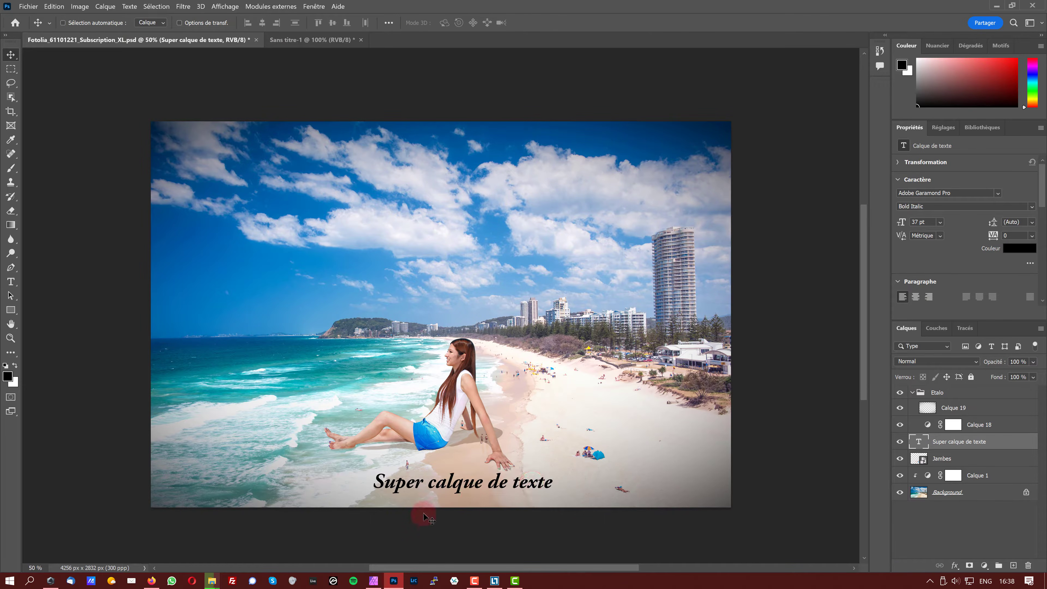
# Switch to Affinity Photo and activate the Artistic Text tool in the untitled gradient document
pyautogui.click(373, 581)
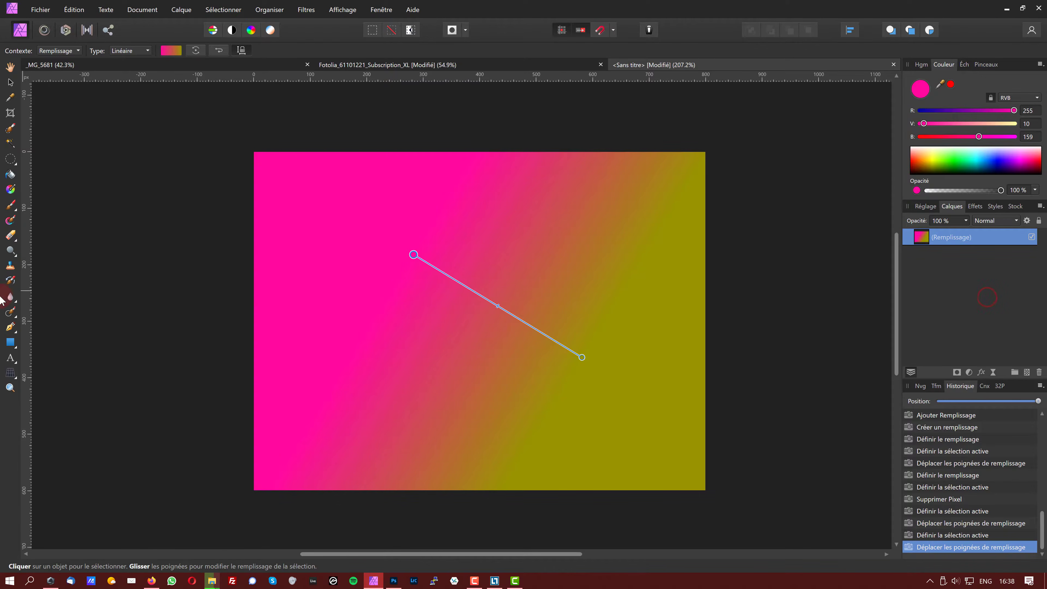
pyautogui.click(10, 357)
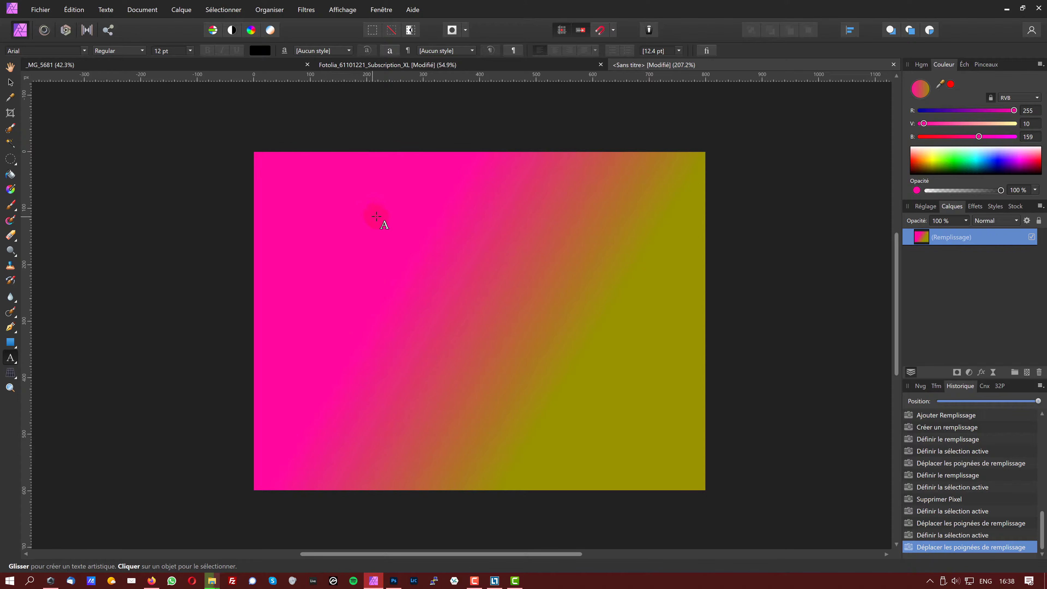
pyautogui.click(352, 209)
pyautogui.write('dfqsdfqsdfqs')
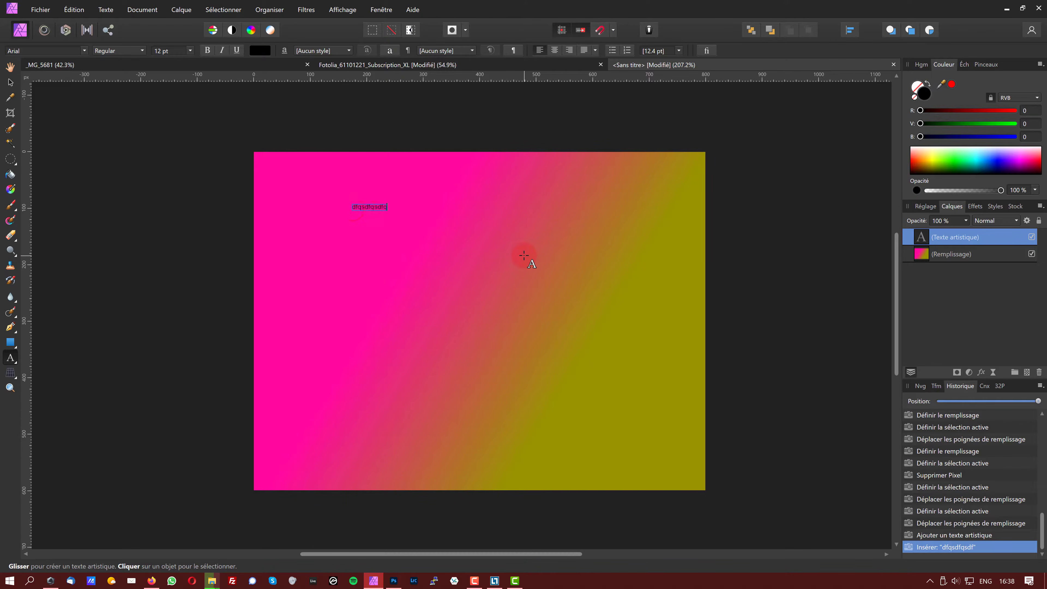
pyautogui.hotkey('ctrl', 'z')
pyautogui.hotkey('ctrl', 'z')
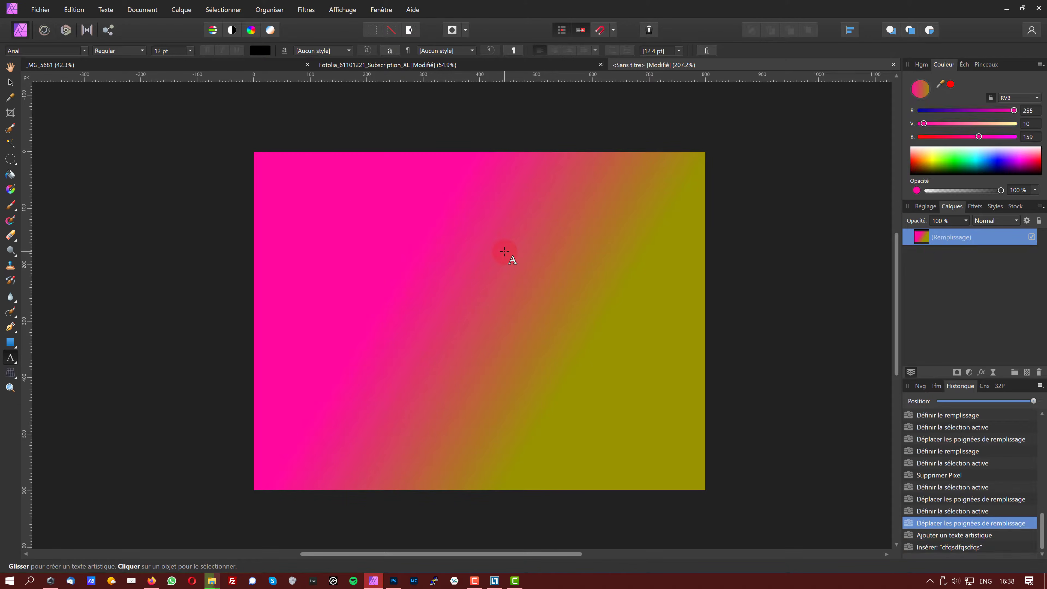
# Add the artistic text "et maintenant" at about 103.3 pt across the upper part of the gradient
pyautogui.moveTo(341, 217); pyautogui.dragTo(427, 259)
pyautogui.write('e')
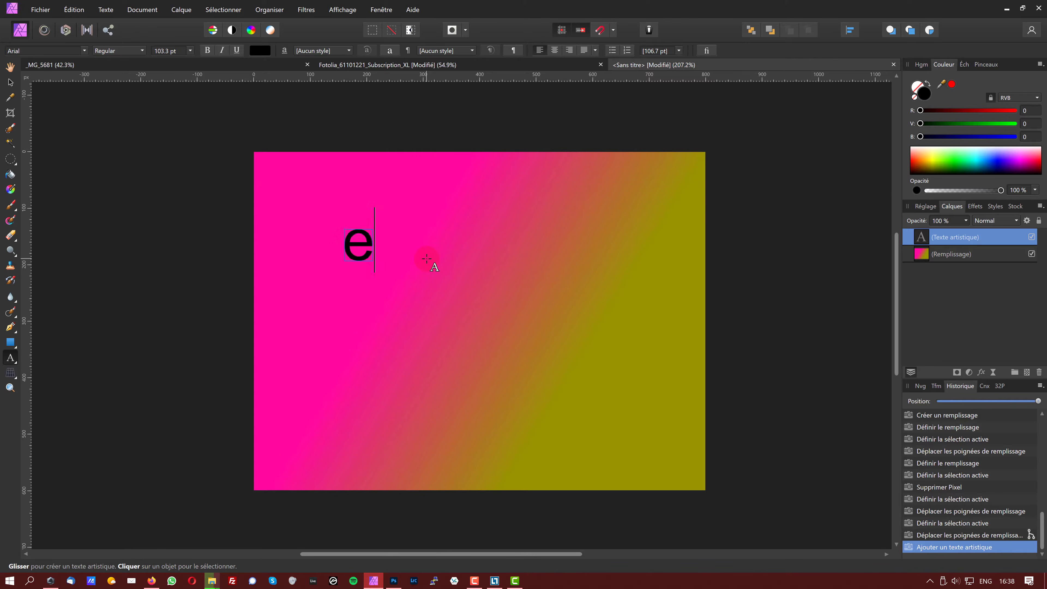
pyautogui.write('t maintenant')
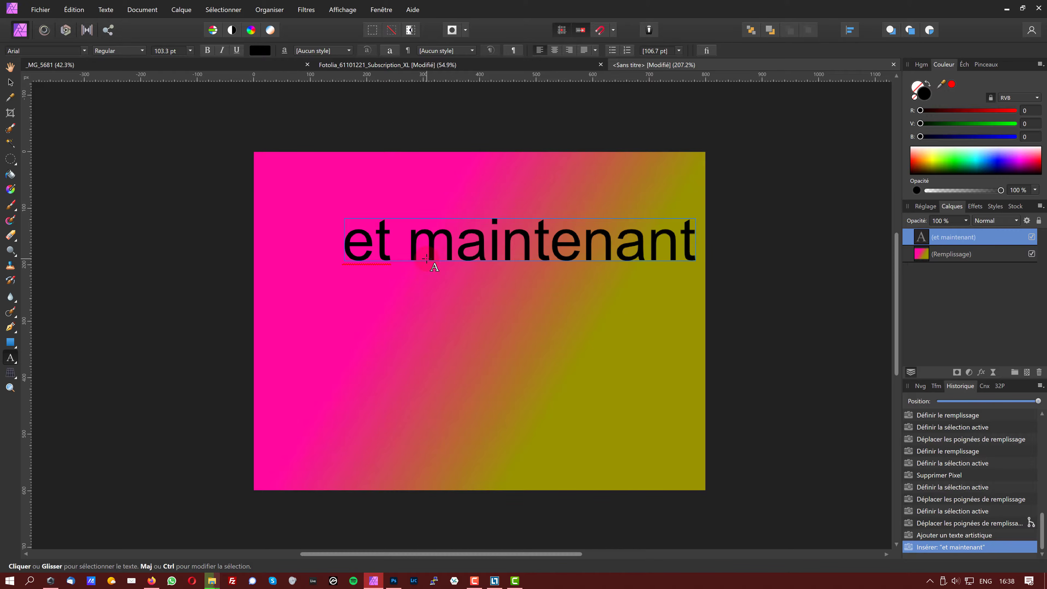
pyautogui.click(426, 258)
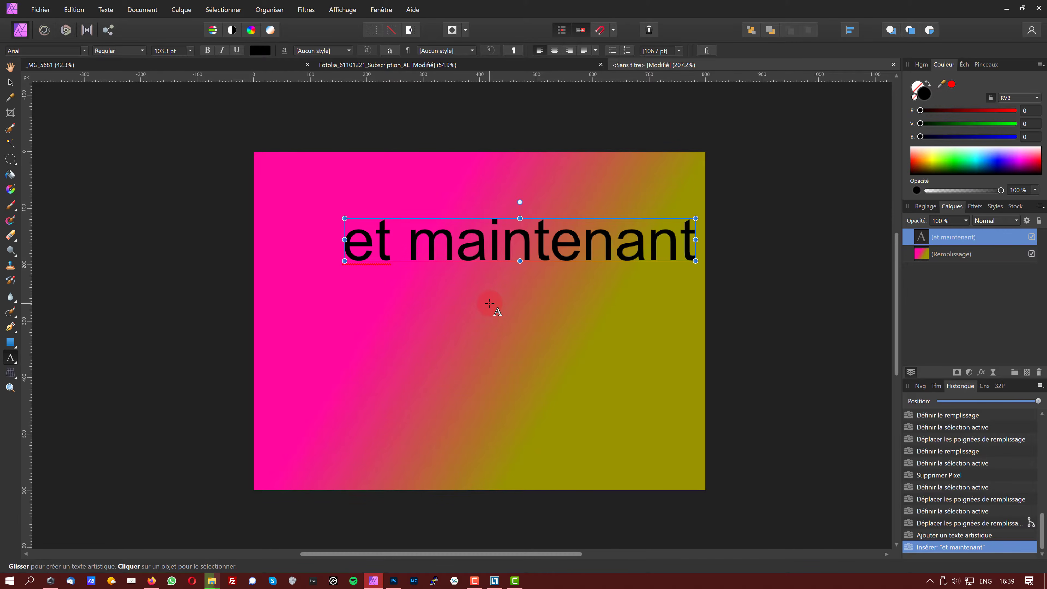
# Close the untitled gradient document without saving its changes, returning to the beach photo
pyautogui.click(893, 65)
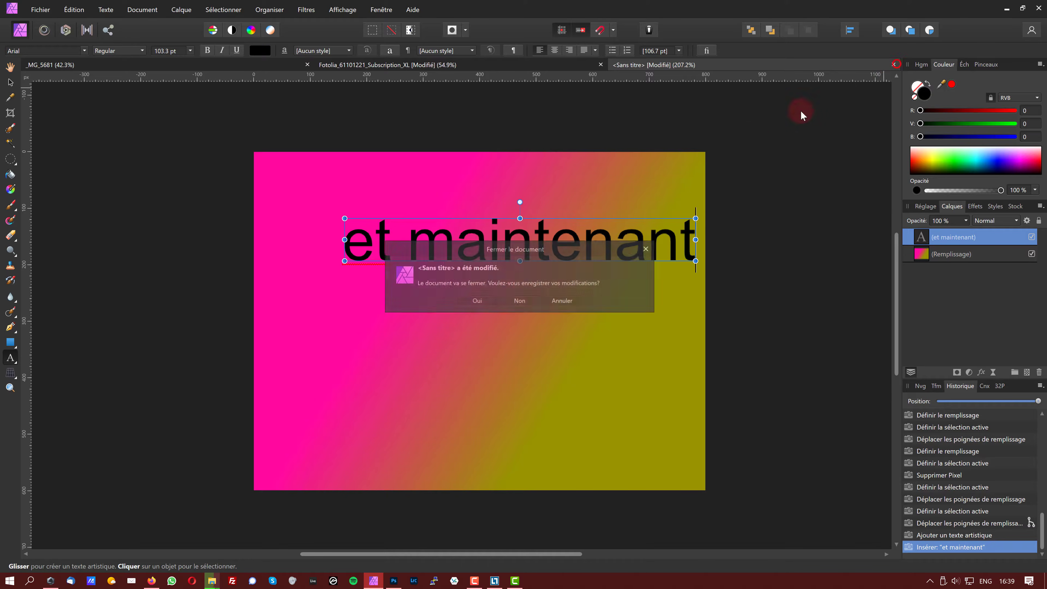
pyautogui.click(520, 301)
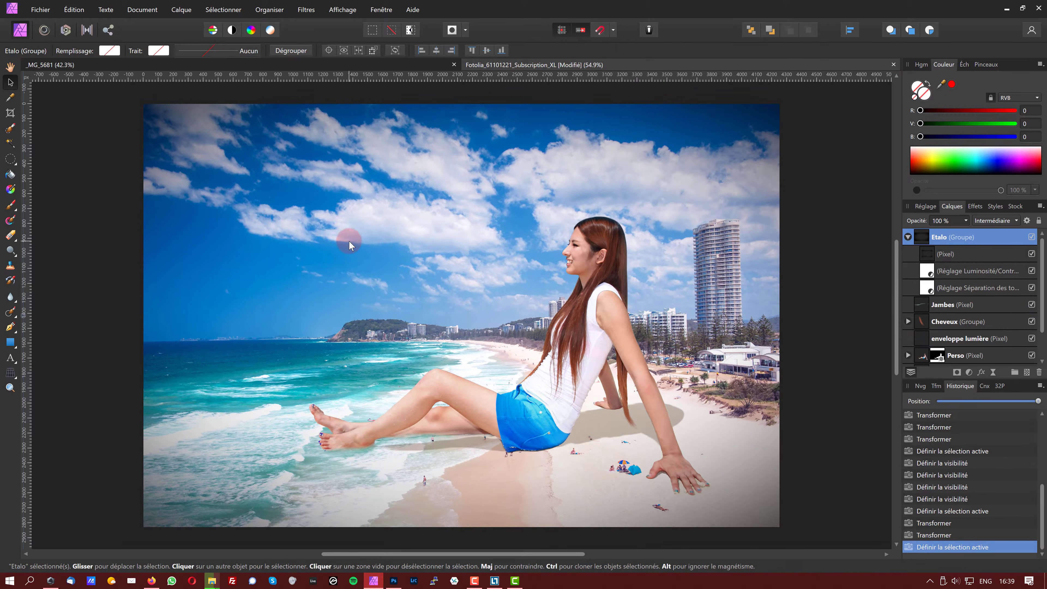
pyautogui.click(343, 248)
# Switch to Photoshop, delete the "Super calque de texte" layer and revert the beach photo to its saved version
pyautogui.click(394, 581)
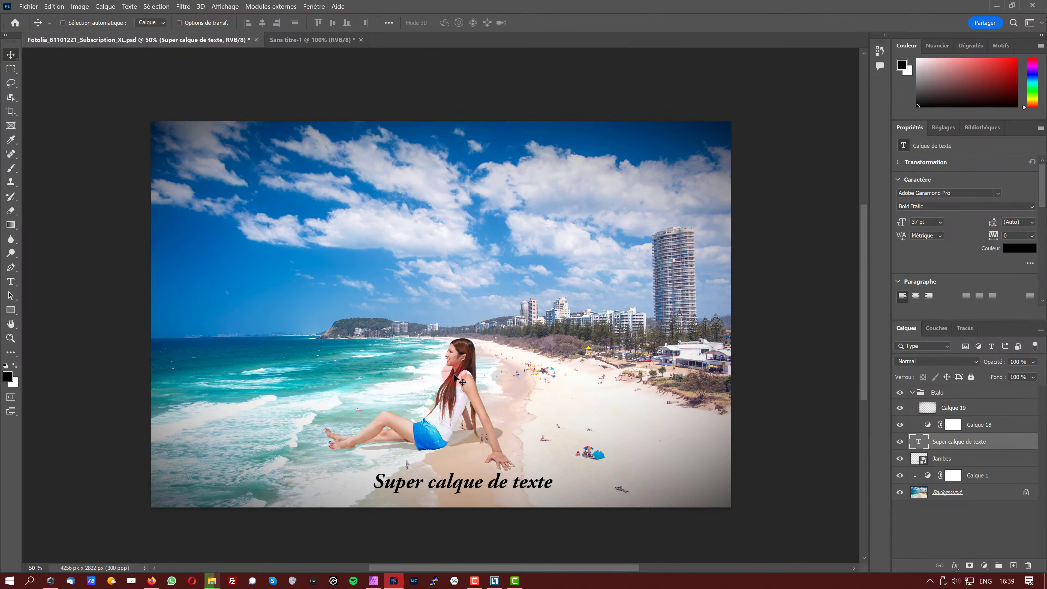
pyautogui.moveTo(996, 447); pyautogui.dragTo(1028, 566)
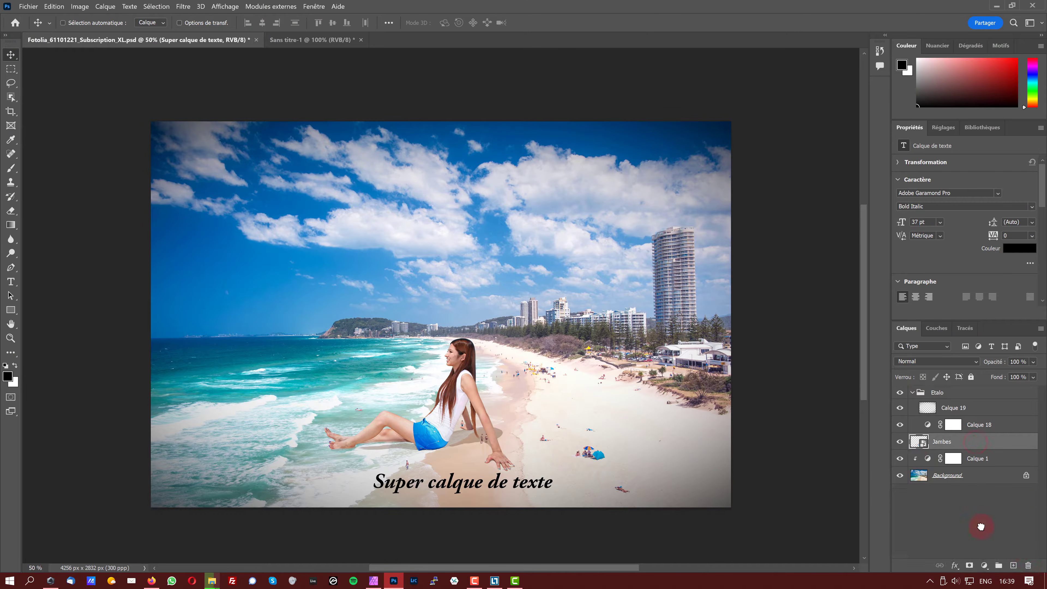
pyautogui.click(29, 6)
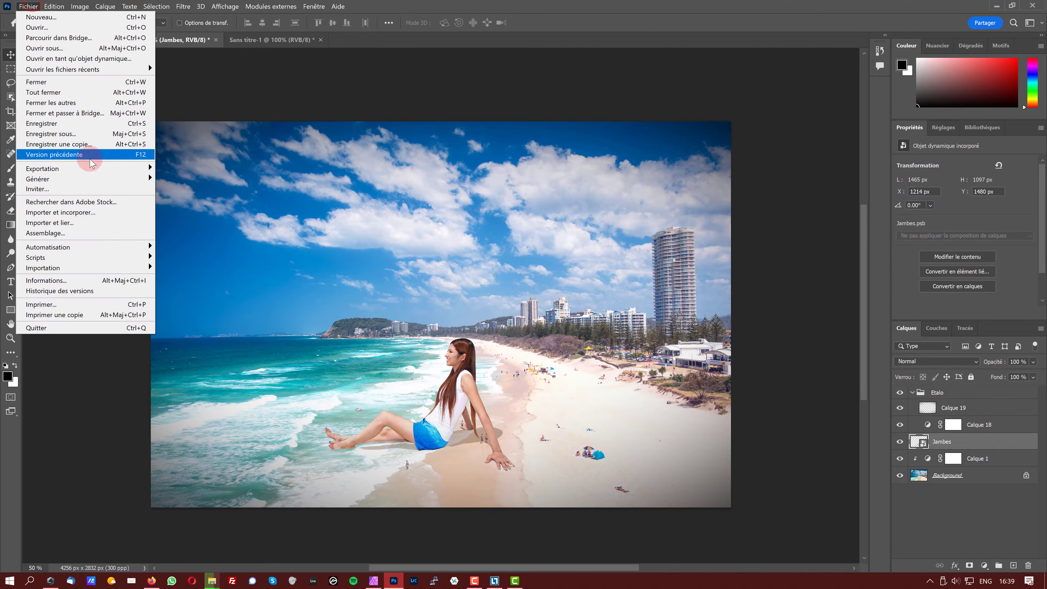
pyautogui.click(82, 152)
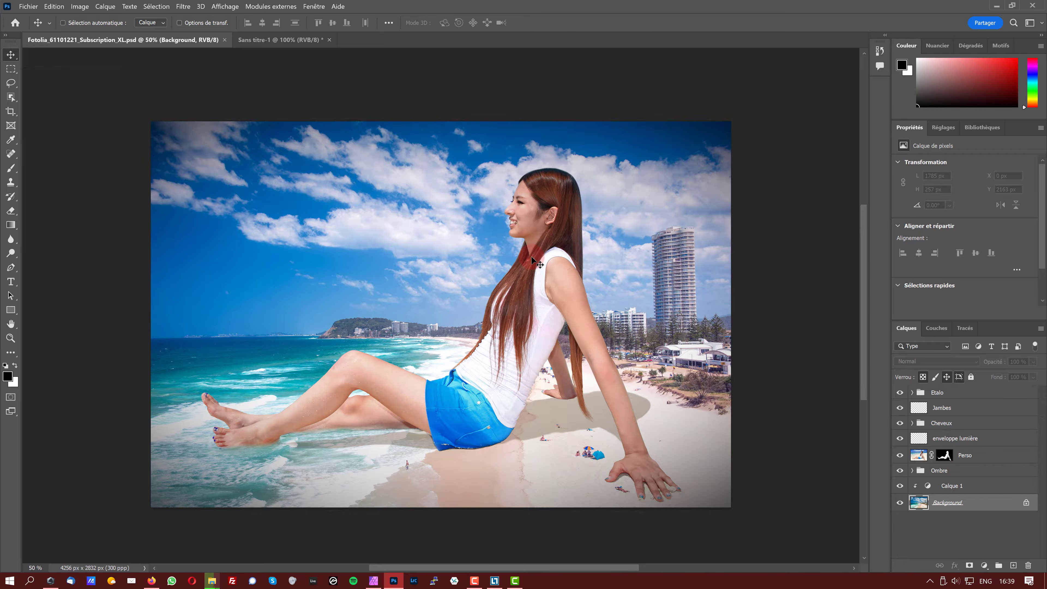
# Convert all the beach photo's layers into one smart object and apply Smart Sharpen with 200% amount, 1.0 px radius and 10% noise reduction
pyautogui.rightClick(975, 394)
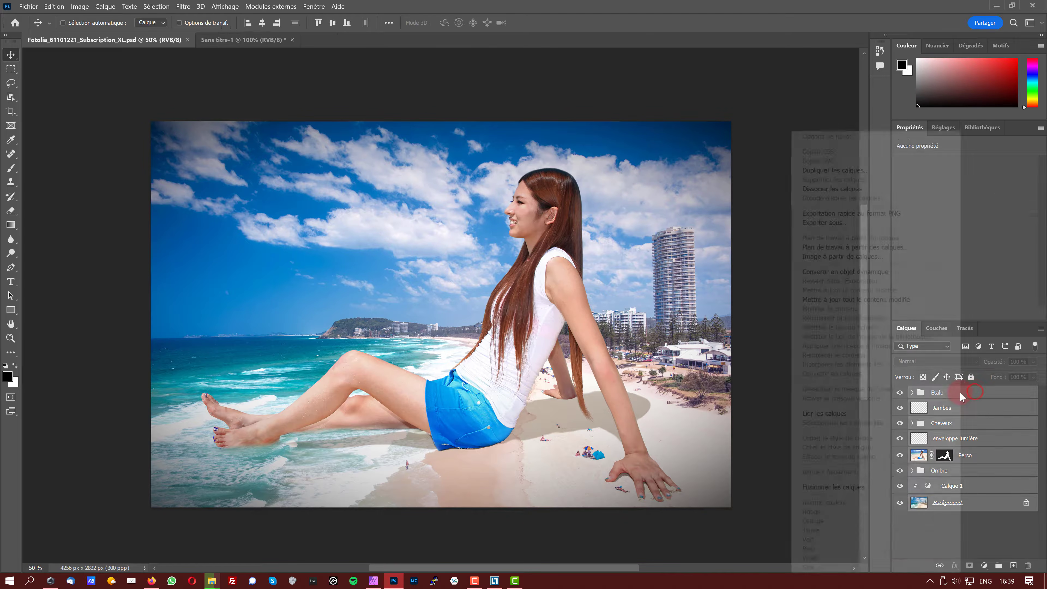
pyautogui.click(851, 271)
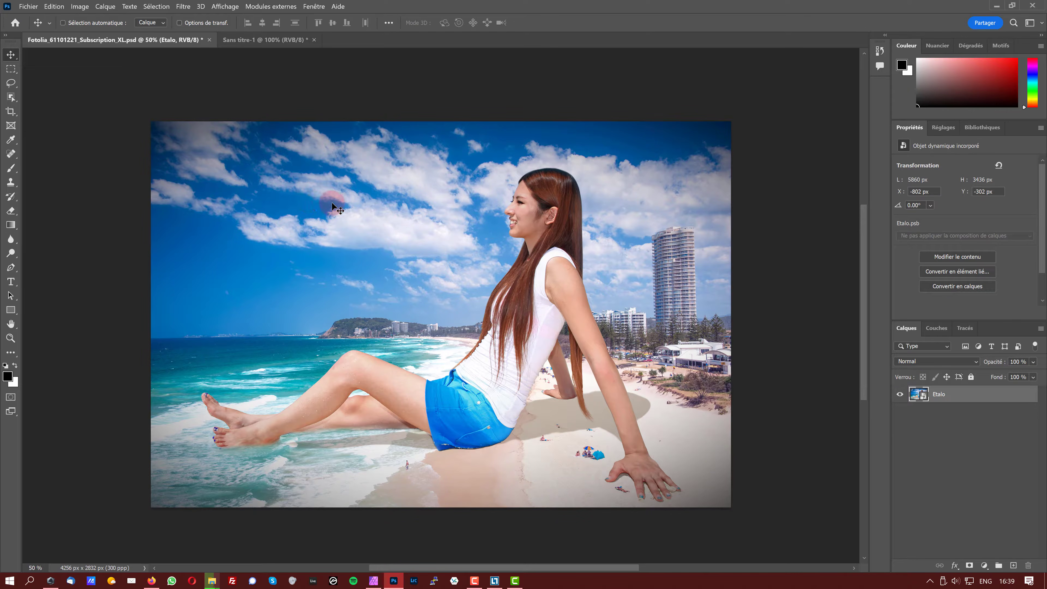
pyautogui.click(179, 7)
pyautogui.click(226, 204)
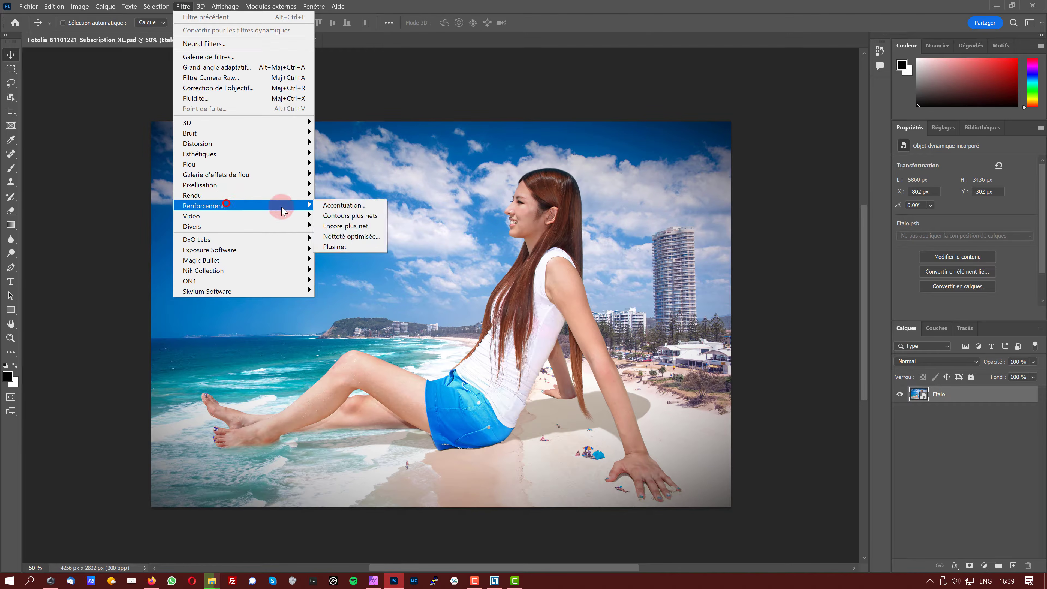
pyautogui.click(365, 237)
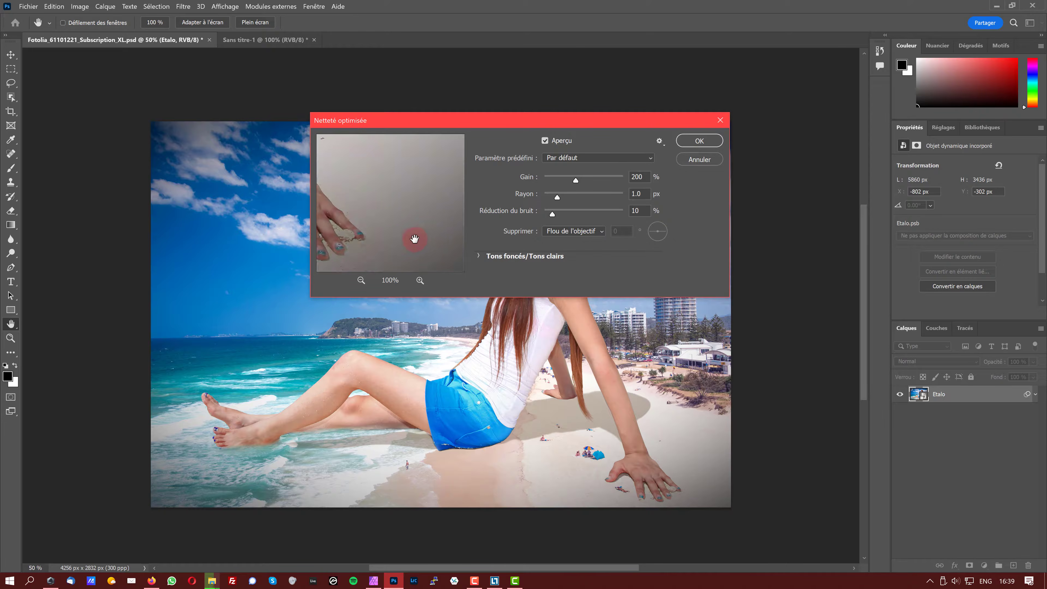
pyautogui.moveTo(414, 239); pyautogui.dragTo(389, 206)
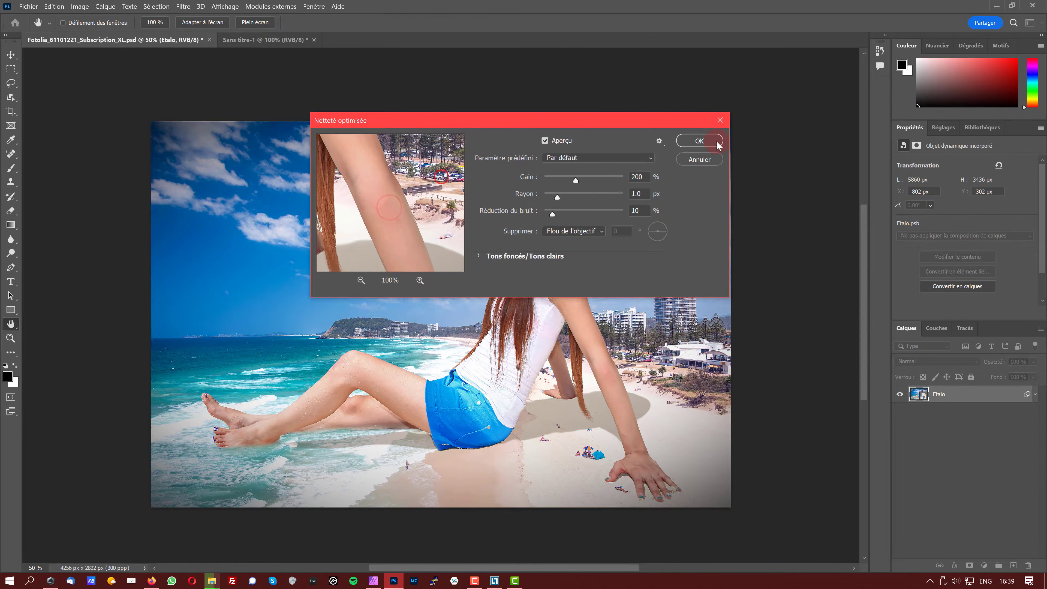
pyautogui.click(718, 143)
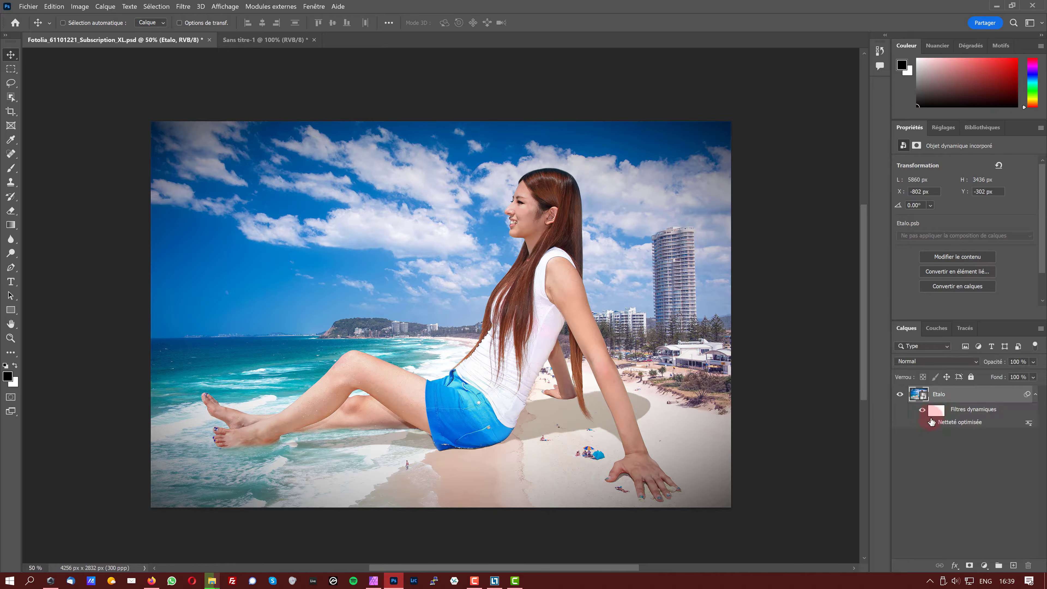
# Reopen the Smart Sharpen filter settings and cancel them, and open the contents of the Etalo smart object
pyautogui.doubleClick(960, 422)
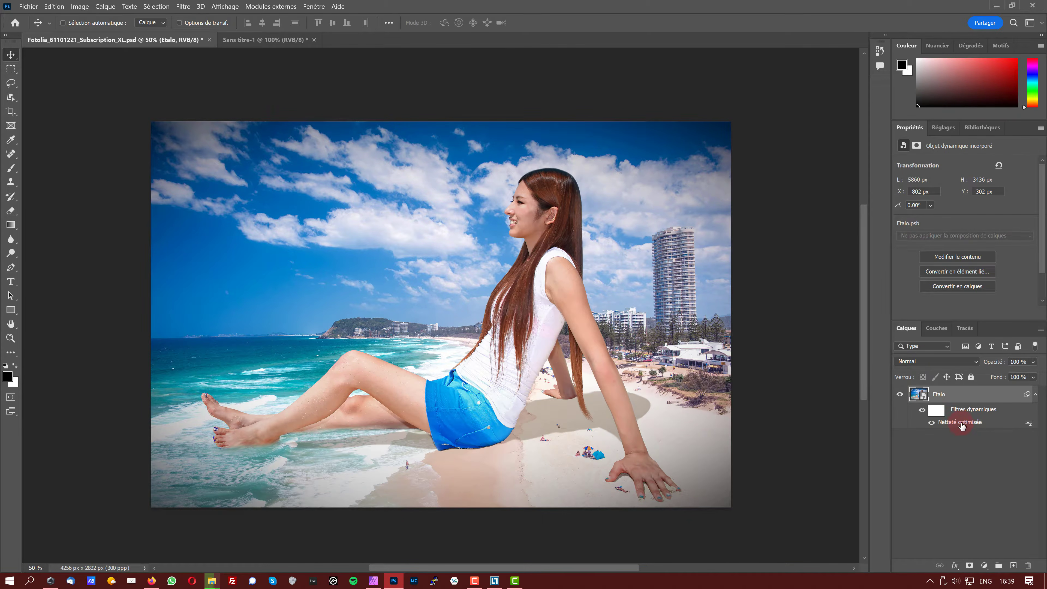
pyautogui.click(715, 158)
pyautogui.doubleClick(917, 395)
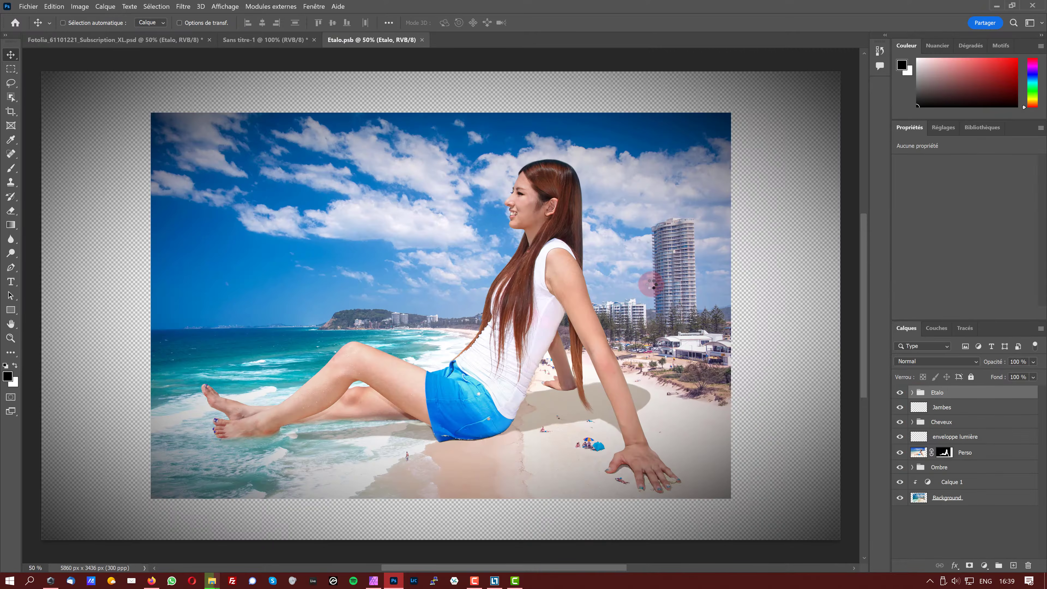
pyautogui.press('z')
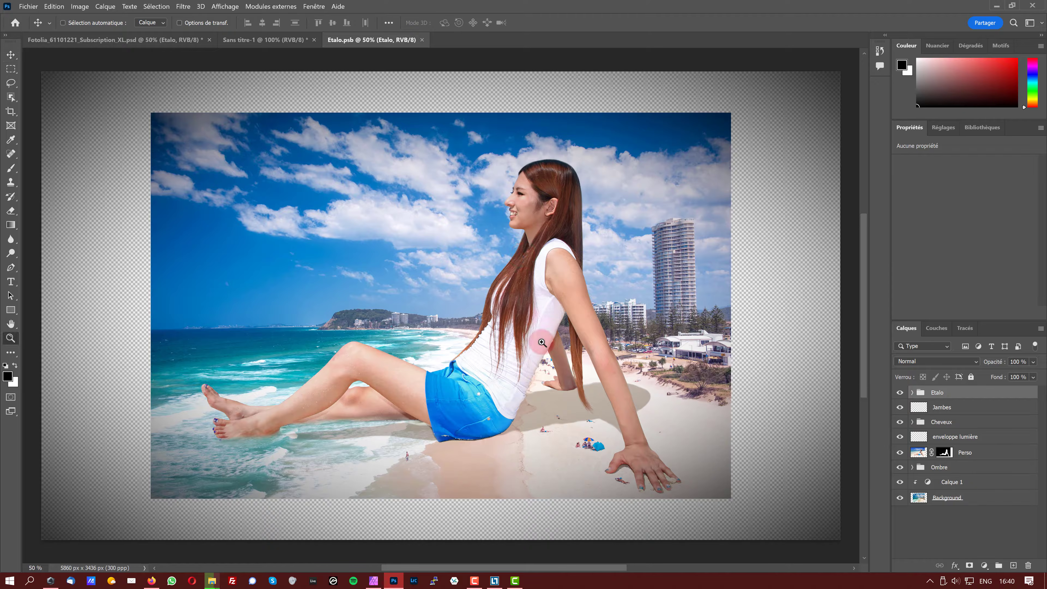
# Convert the layers and groups from Jambes down to Ombre into a nested smart object
pyautogui.click(919, 452)
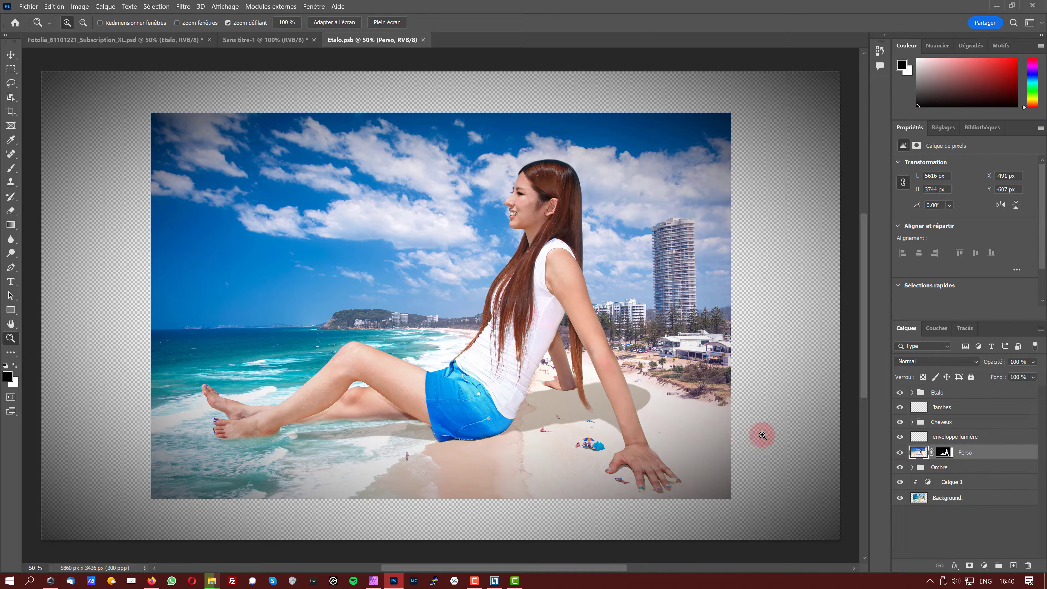
pyautogui.click(940, 467)
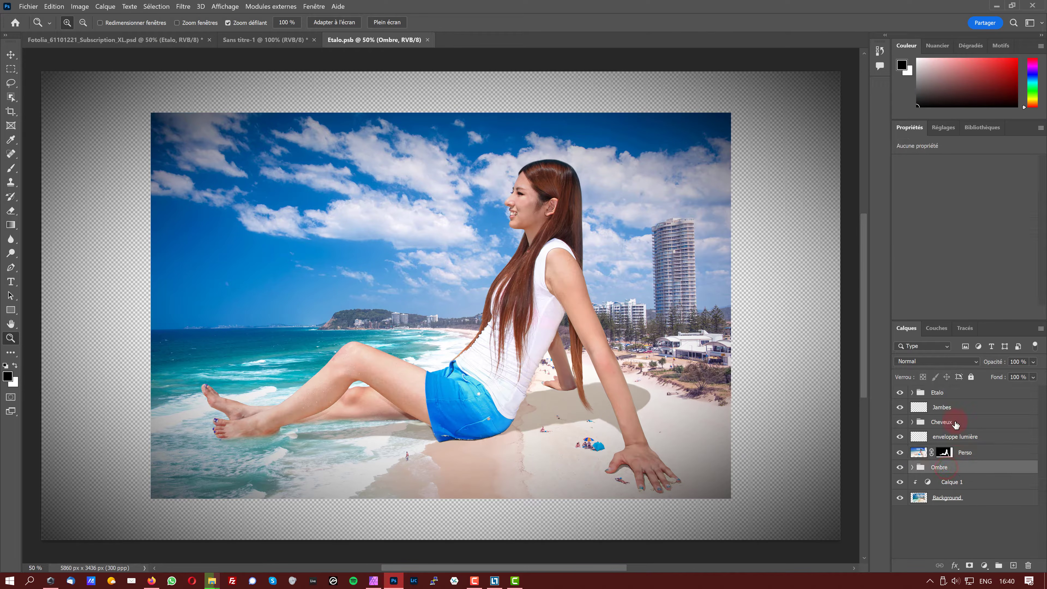
pyautogui.keyDown('shift'); pyautogui.click(948, 407); pyautogui.keyUp('shift')
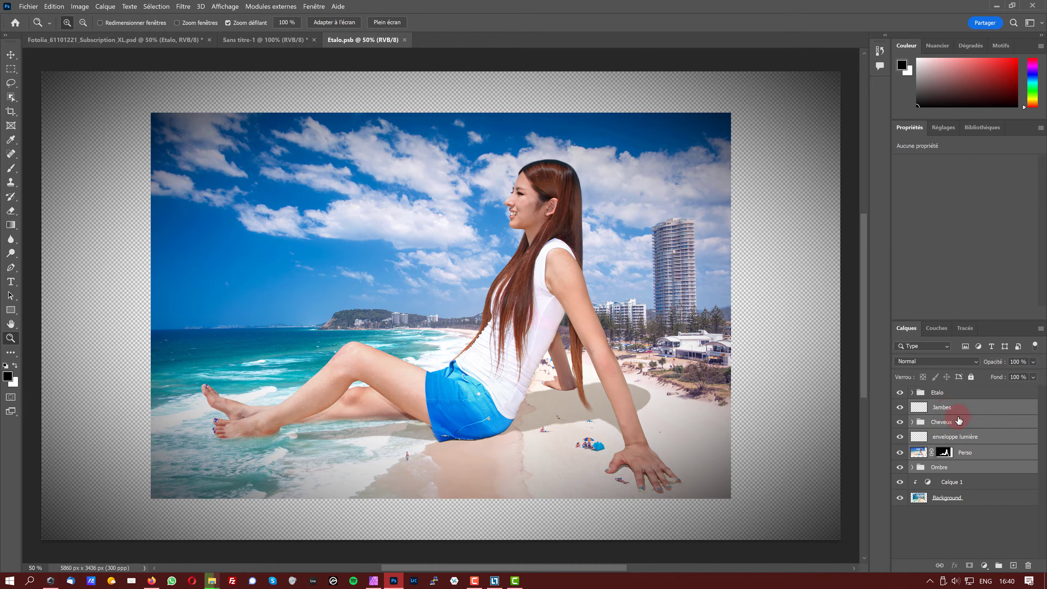
pyautogui.rightClick(964, 429)
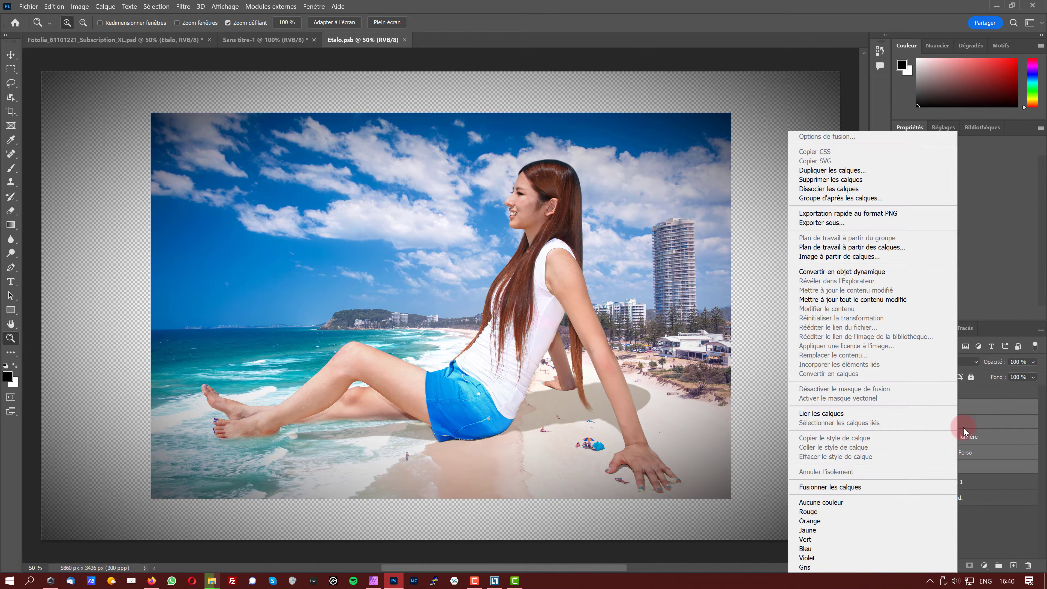
pyautogui.click(1001, 436)
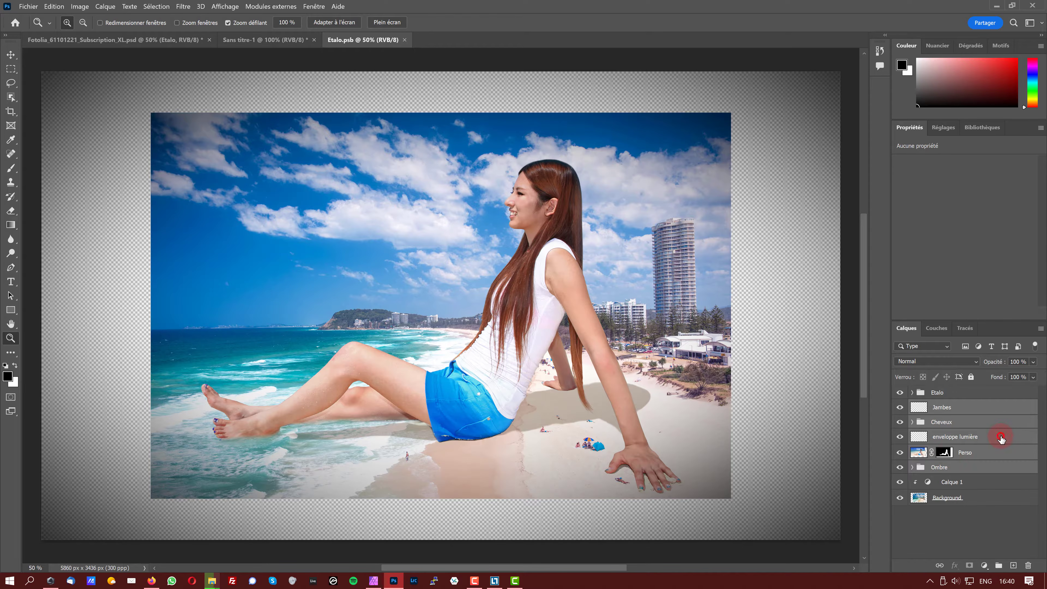
pyautogui.rightClick(940, 454)
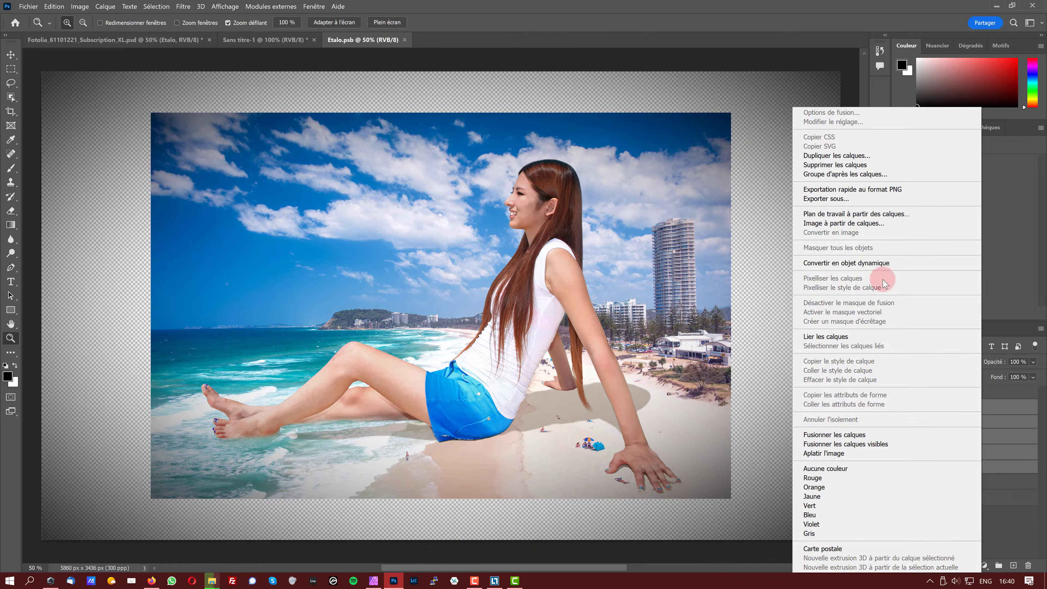
pyautogui.click(882, 263)
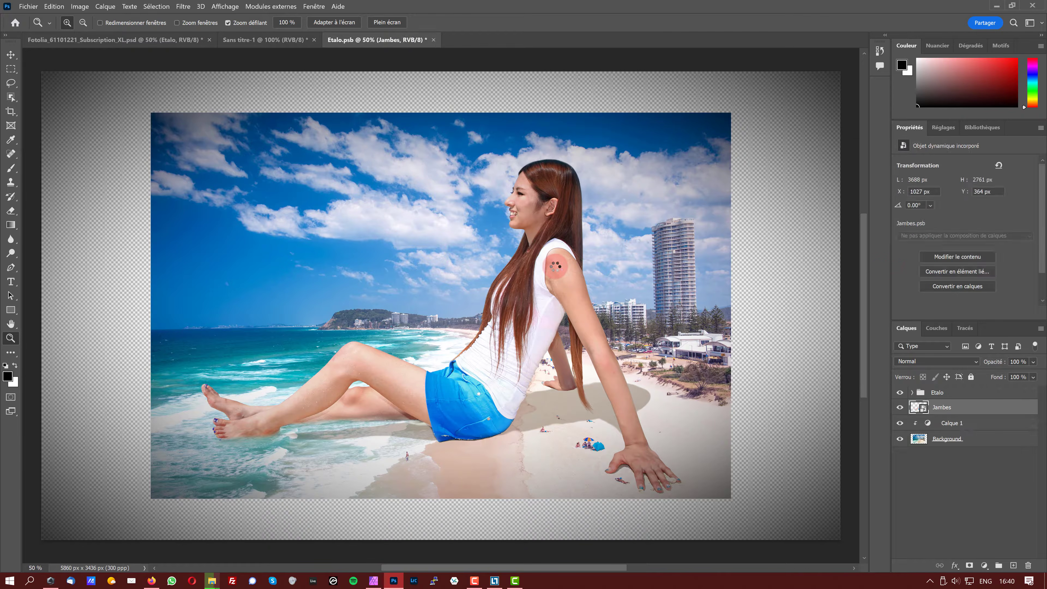
# Try to scale down the nested Jambes smart object
pyautogui.hotkey('ctrl', 't')
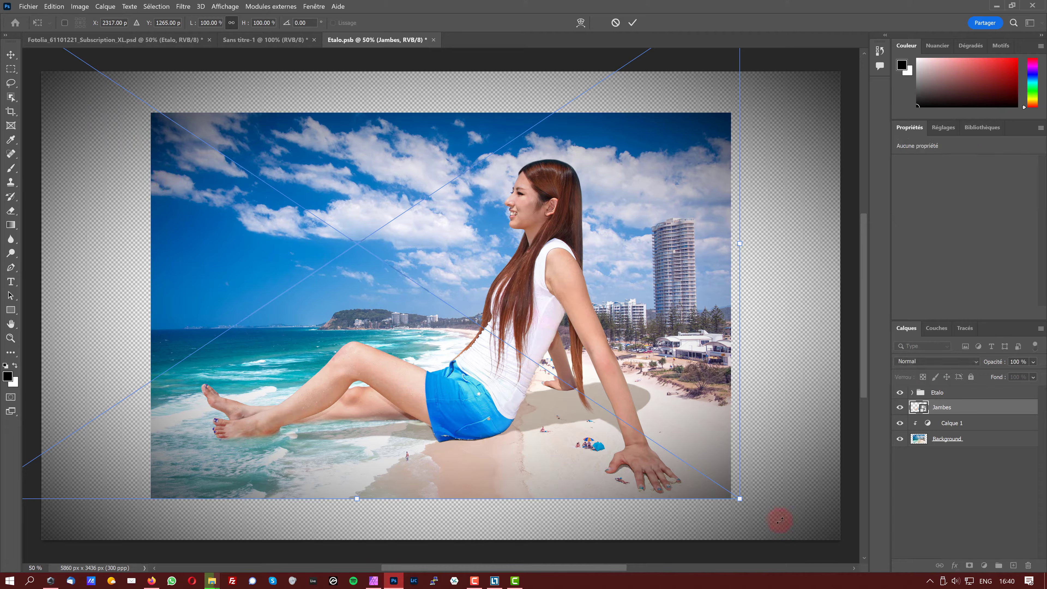
pyautogui.moveTo(741, 500); pyautogui.dragTo(673, 459)
pyautogui.press('Return')
# Check the Etalo group by toggling its visibility, and remove Calque 17 from inside it
pyautogui.click(899, 392)
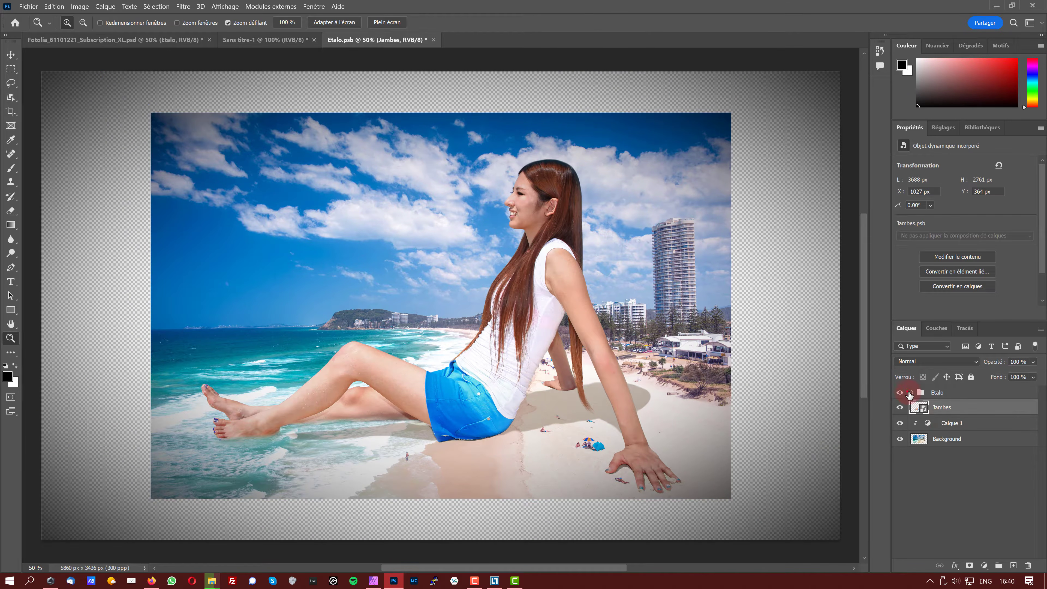
pyautogui.click(900, 392)
pyautogui.click(913, 392)
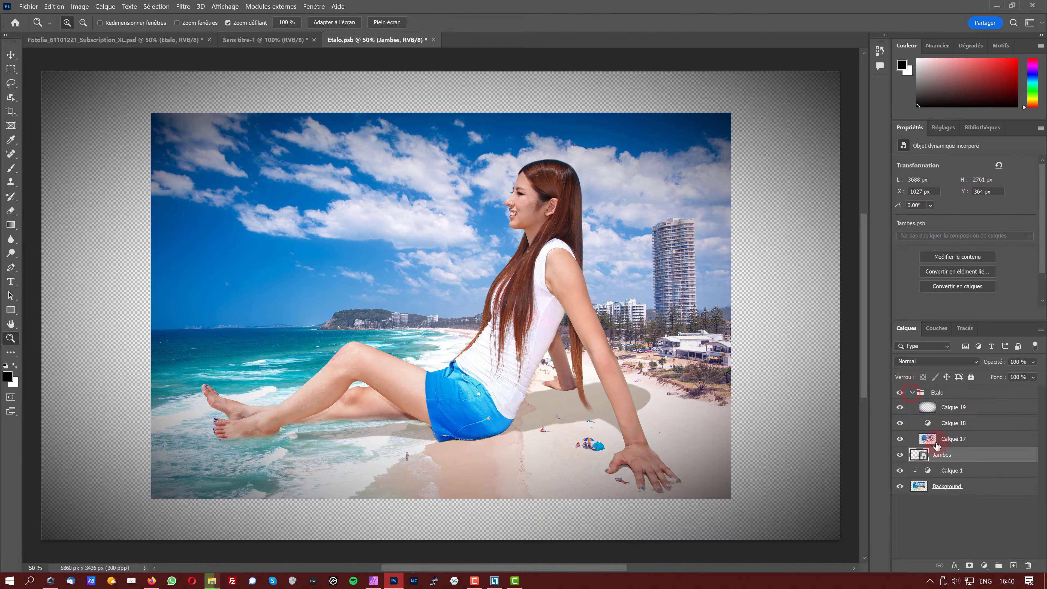
pyautogui.click(937, 442)
pyautogui.click(913, 392)
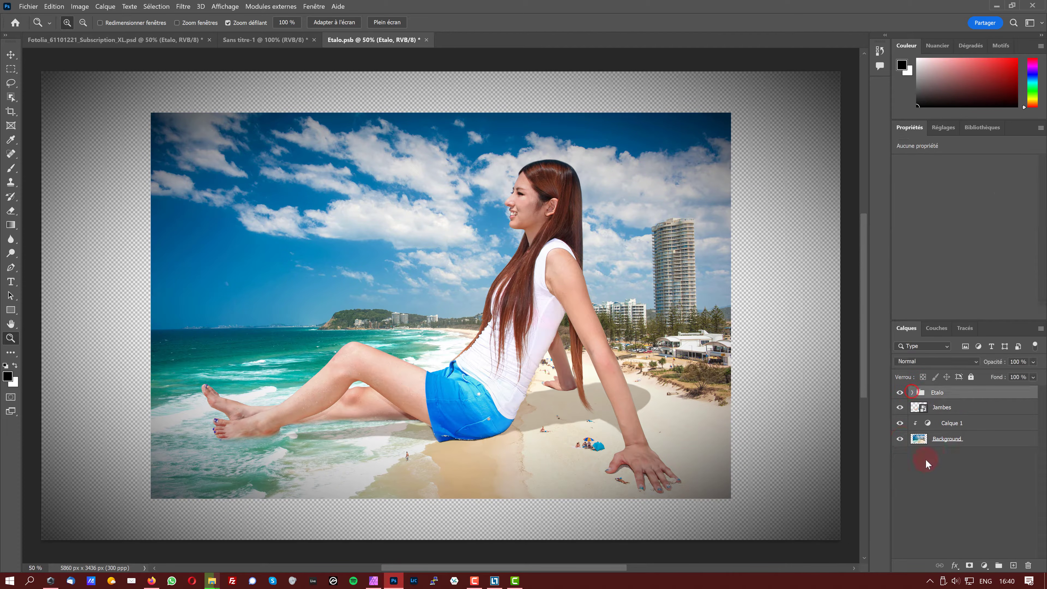
# Scale the Jambes smart object to 66.27% and move the seated woman onto the sand near the tall tower
pyautogui.click(922, 410)
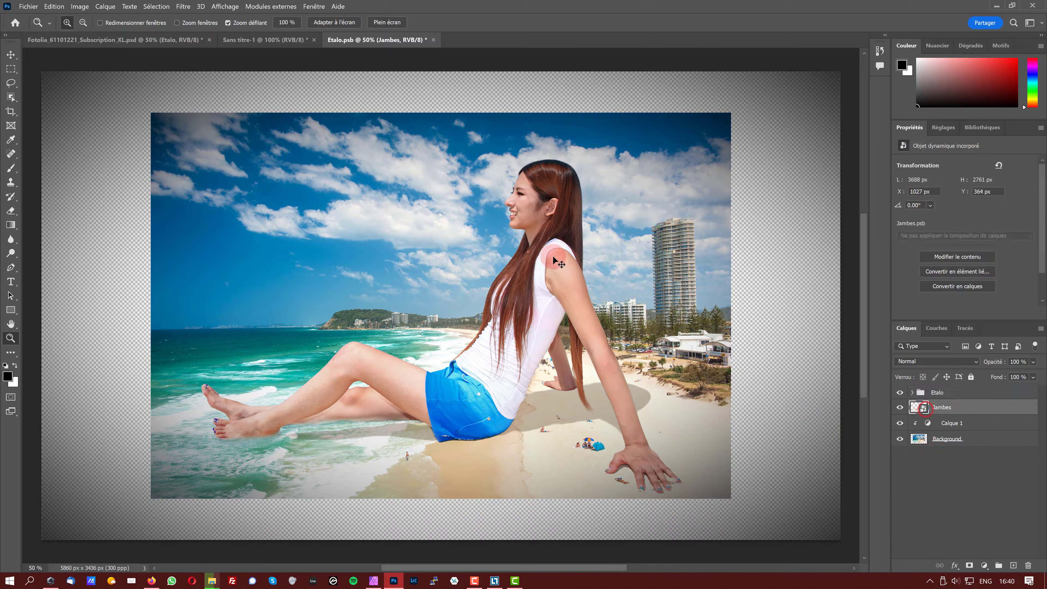
pyautogui.hotkey('ctrl', 't')
pyautogui.moveTo(738, 497); pyautogui.dragTo(591, 400)
pyautogui.moveTo(411, 281); pyautogui.dragTo(577, 374)
pyautogui.moveTo(751, 484); pyautogui.dragTo(641, 407)
pyautogui.moveTo(535, 298); pyautogui.dragTo(617, 347)
pyautogui.press('Return')
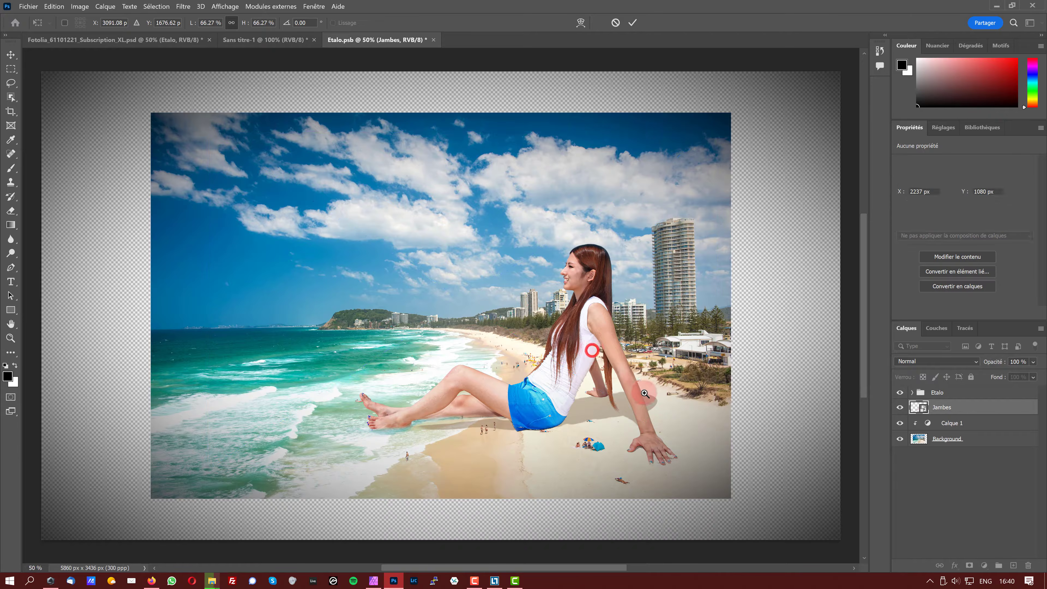
# Save and close the edited Etalo.psb contents, and reopen them from the Etalo smart object in the main composite
pyautogui.hotkey('ctrl', 's')
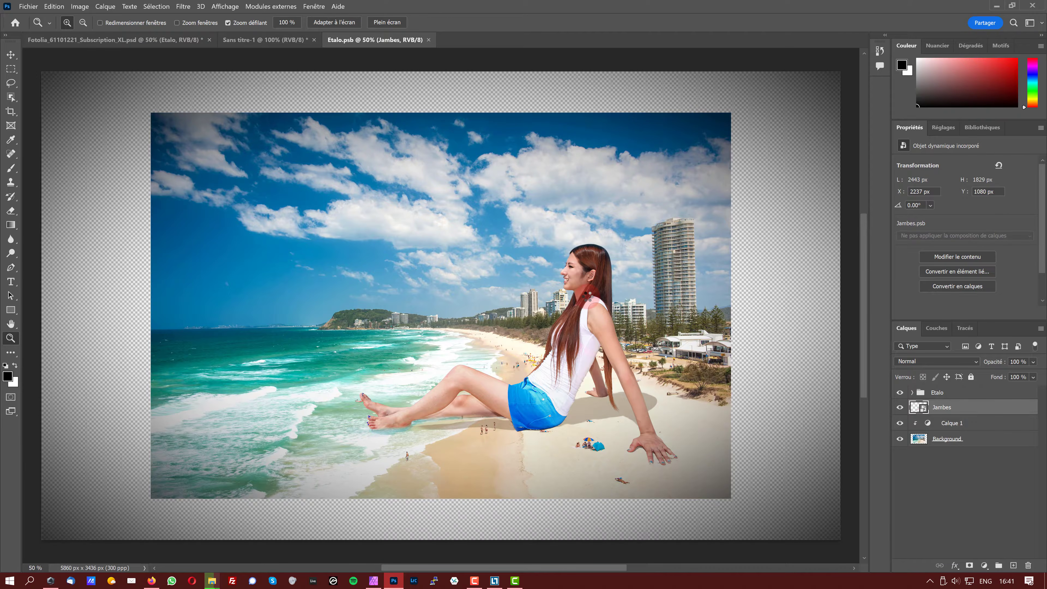
pyautogui.hotkey('ctrl', 'w')
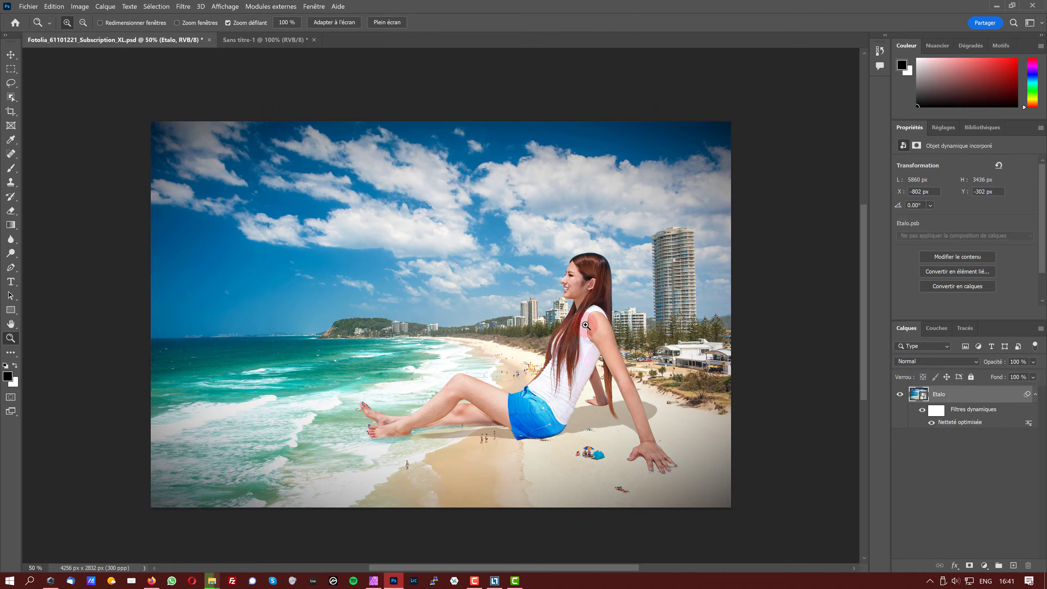
pyautogui.doubleClick(918, 395)
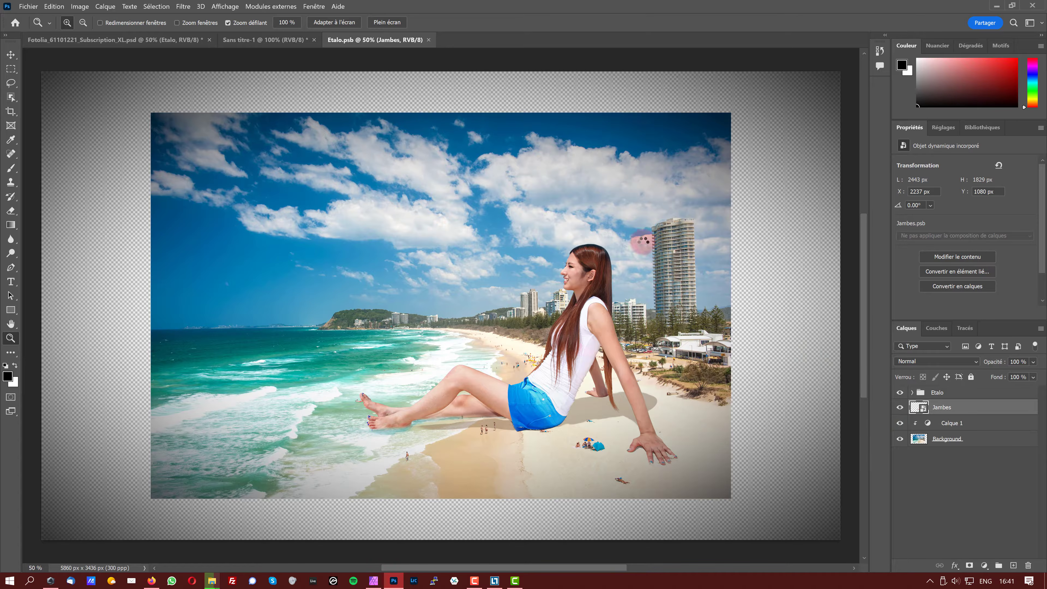
pyautogui.hotkey('ctrl', 't')
pyautogui.moveTo(207, 126); pyautogui.dragTo(135, 76)
pyautogui.press('Return')
pyautogui.press('z')
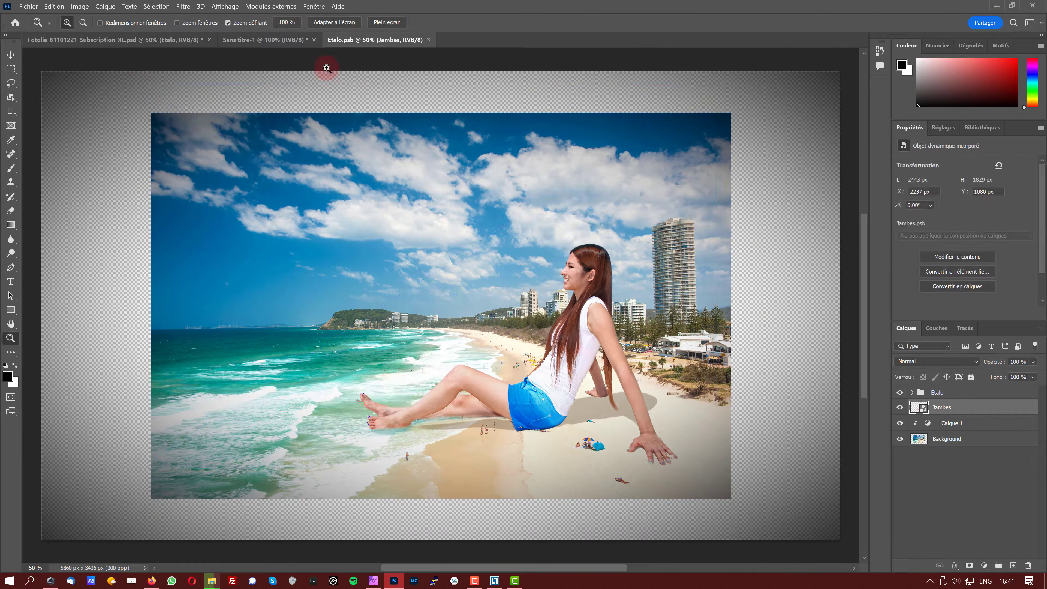
# Return to the Fotolia_61101221_Subscription_XL.psd composite and stamp all visible layers into a new layer above the Etalo group
pyautogui.click(171, 39)
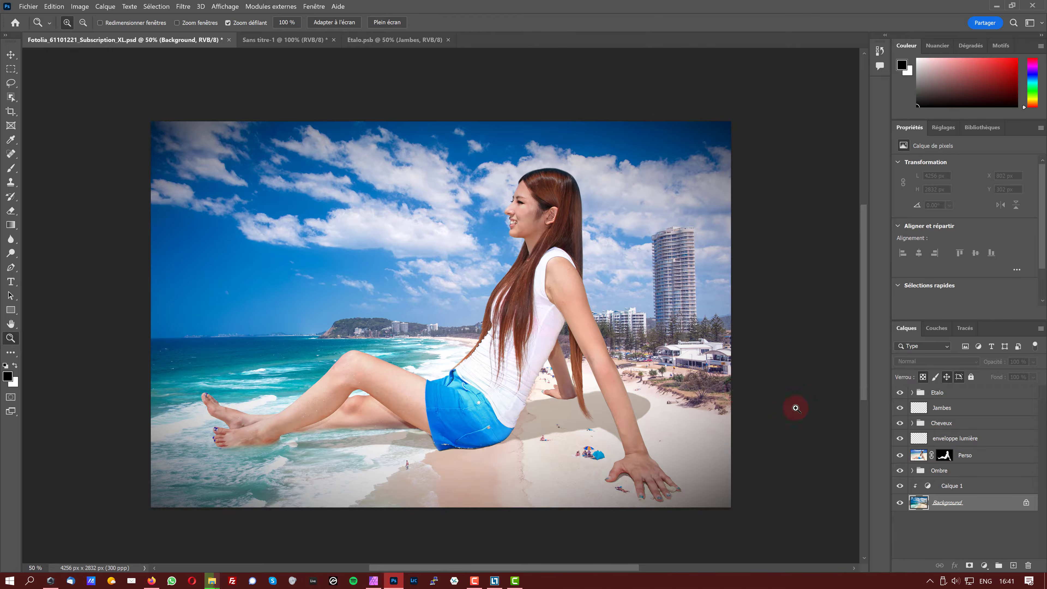
pyautogui.click(985, 396)
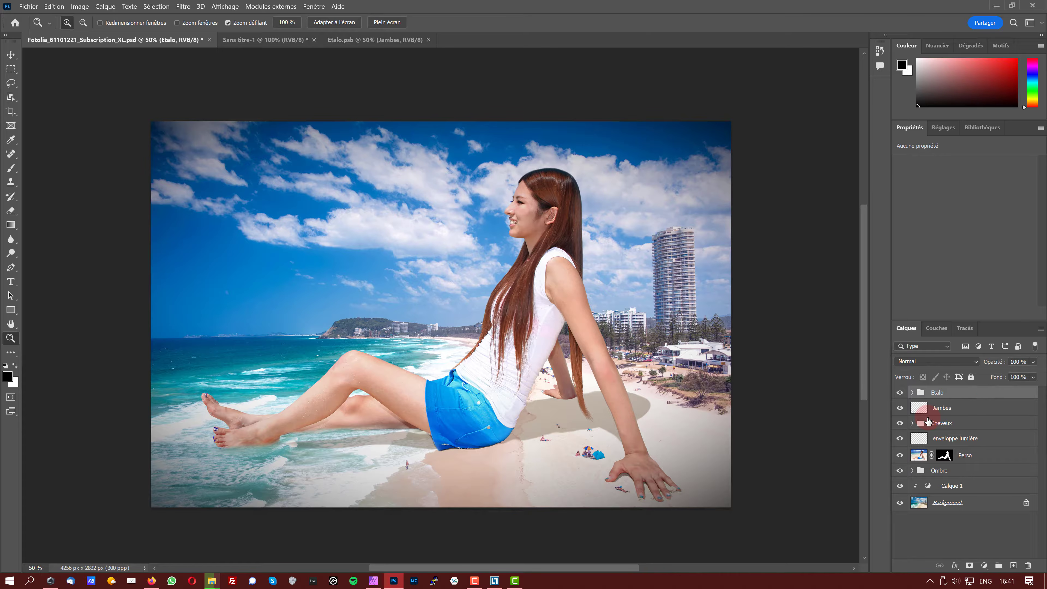
pyautogui.hotkey('ctrl', 'shift', 'alt', 'n')
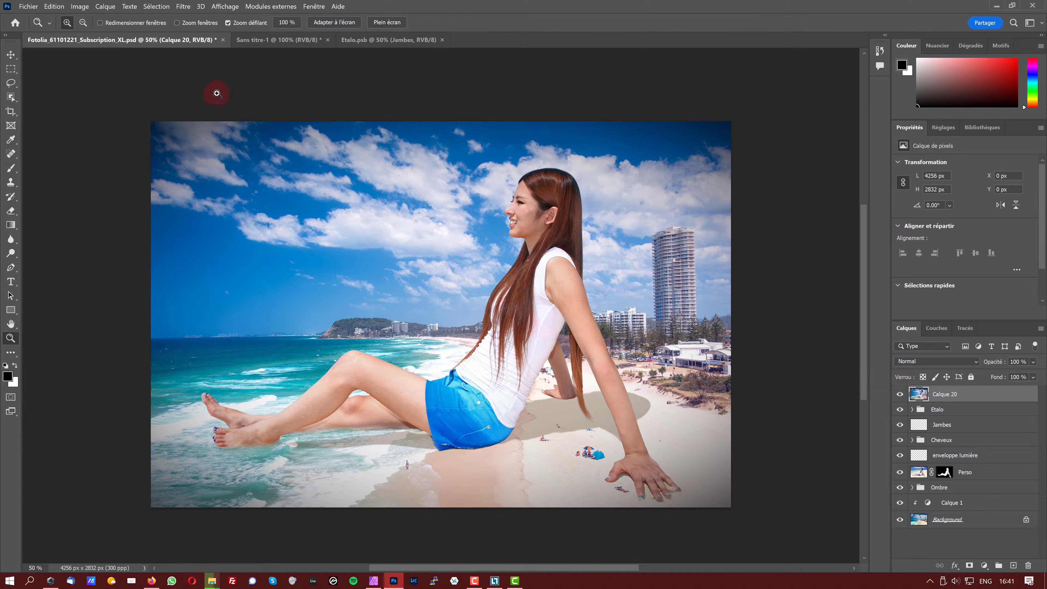
# Apply the High Pass filter (Passe-haut) with a radius of 3.4 pixels to the stamped layer
pyautogui.click(182, 6)
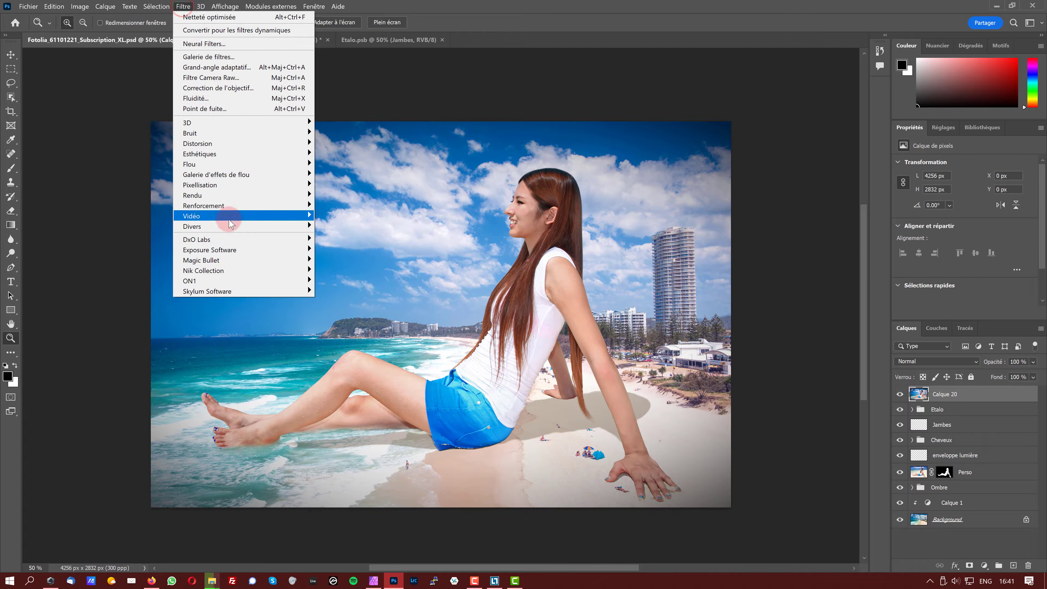
pyautogui.moveTo(234, 227)
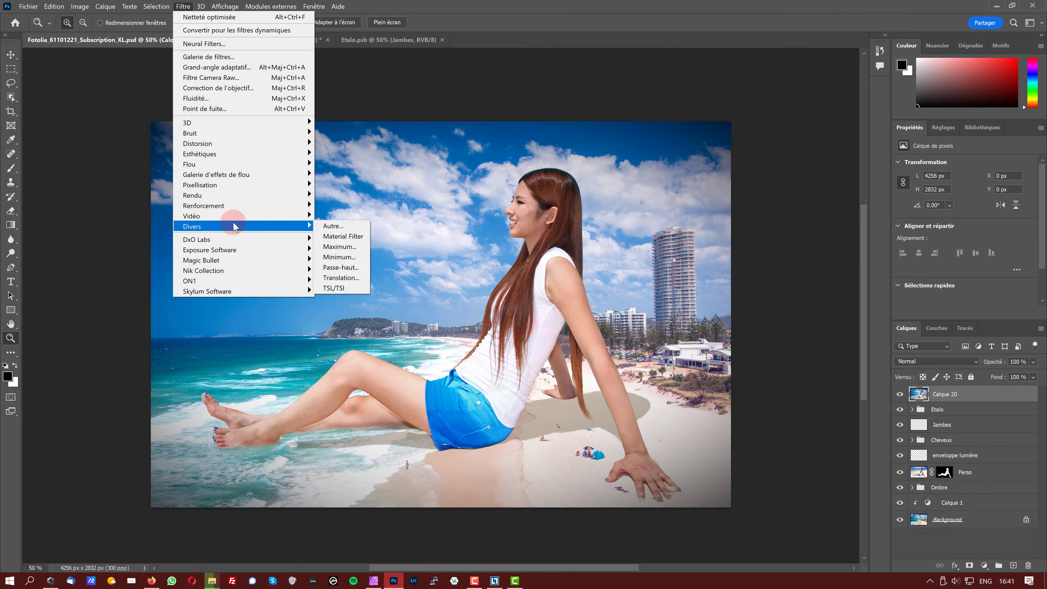
pyautogui.click(341, 267)
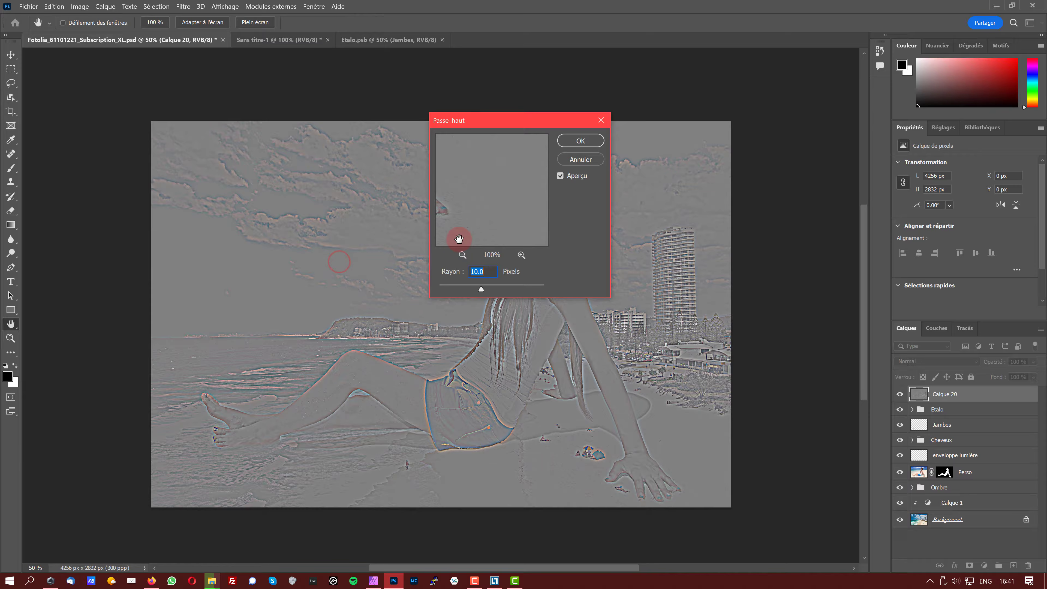
pyautogui.click(458, 289)
pyautogui.click(581, 140)
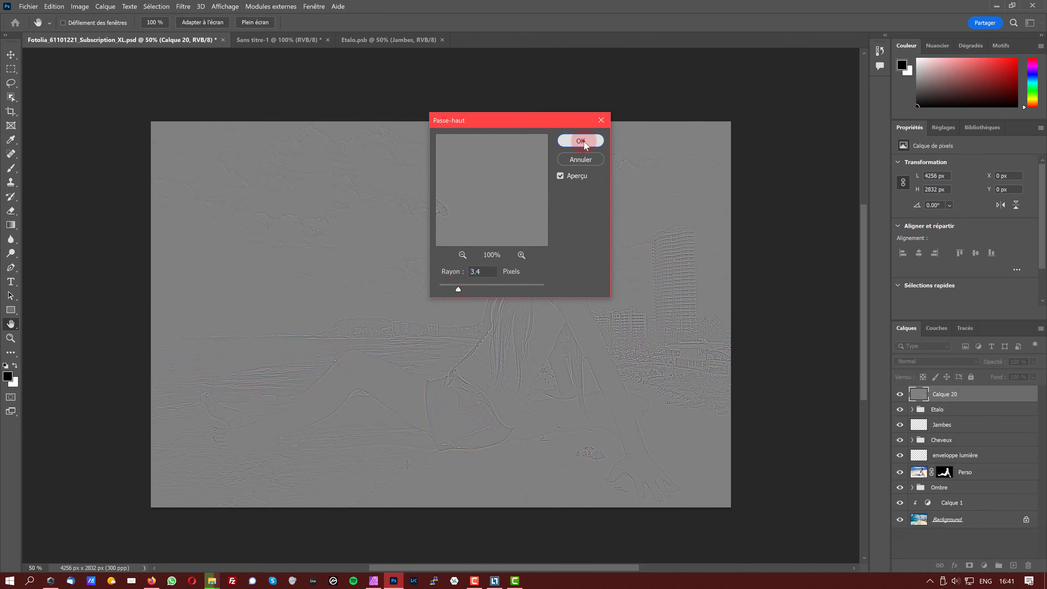
# Set the high-pass layer's blend mode to Hard Light (Lumière crue) and inspect the sharpening on the image
pyautogui.click(971, 361)
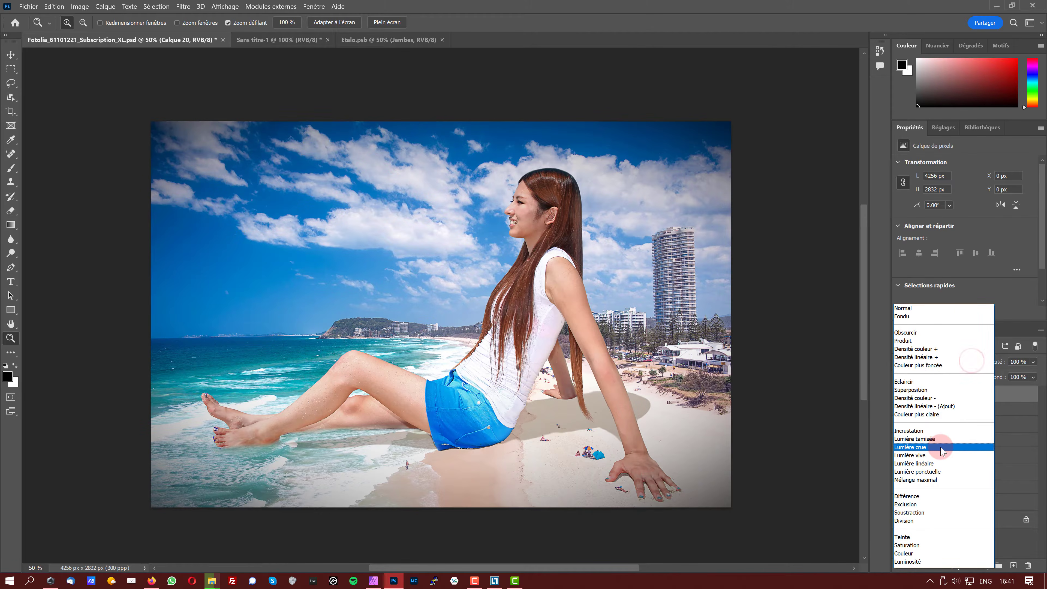
pyautogui.click(944, 447)
pyautogui.moveTo(546, 220)
pyautogui.mouseDown()
pyautogui.moveTo(605, 204)
pyautogui.moveTo(523, 242)
pyautogui.moveTo(561, 232)
pyautogui.moveTo(538, 234)
pyautogui.mouseUp()
pyautogui.moveTo(700, 379); pyautogui.dragTo(664, 385)
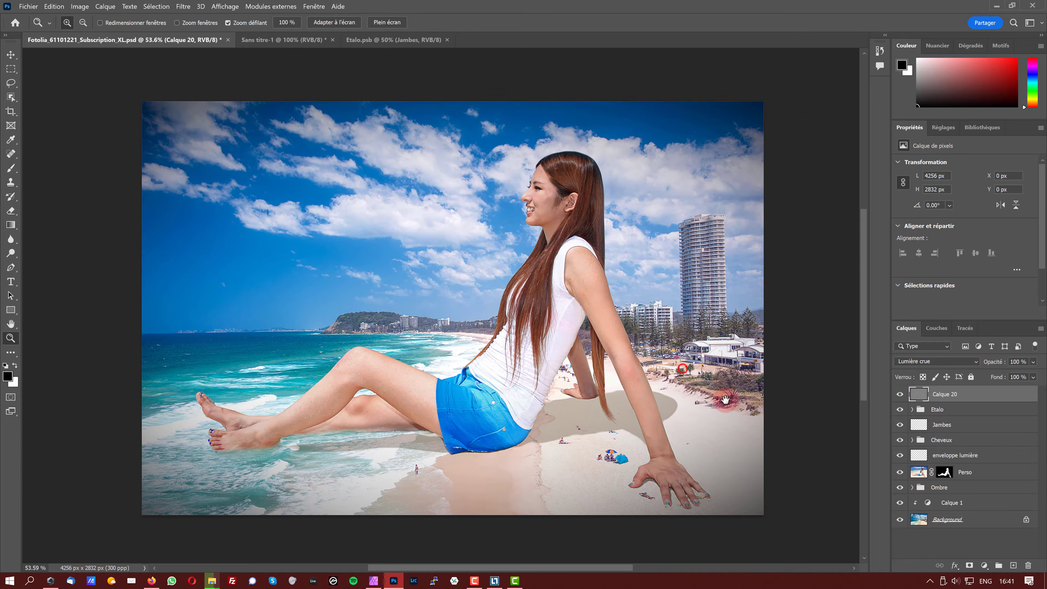
# Convert the layers and groups from Jambes down to Ombre into one smart object
pyautogui.click(920, 471)
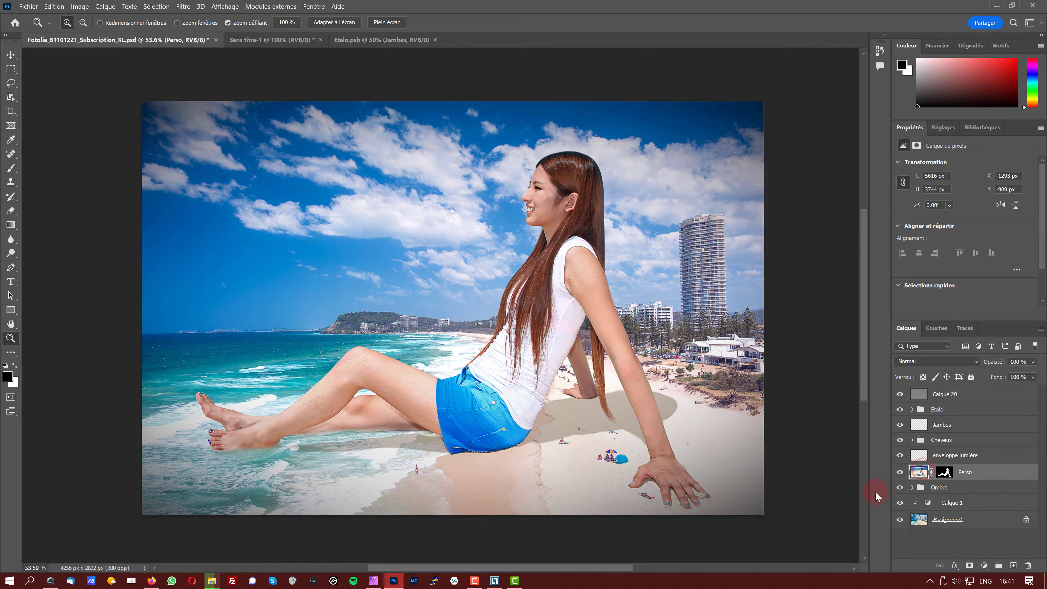
pyautogui.click(938, 473)
pyautogui.click(940, 488)
pyautogui.keyDown('shift'); pyautogui.click(947, 429); pyautogui.keyUp('shift')
pyautogui.rightClick(946, 441)
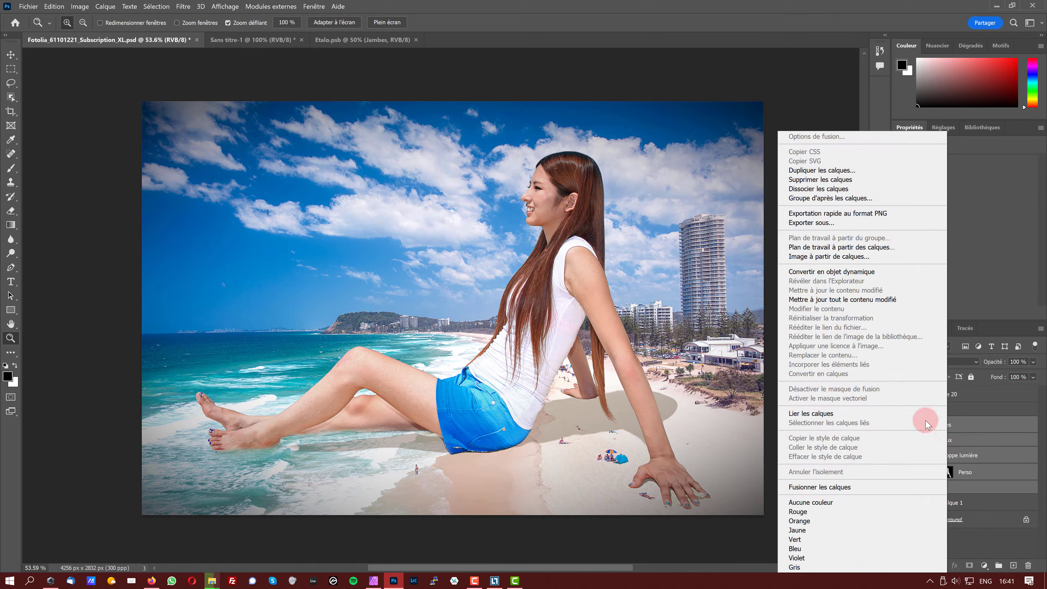
pyautogui.click(853, 271)
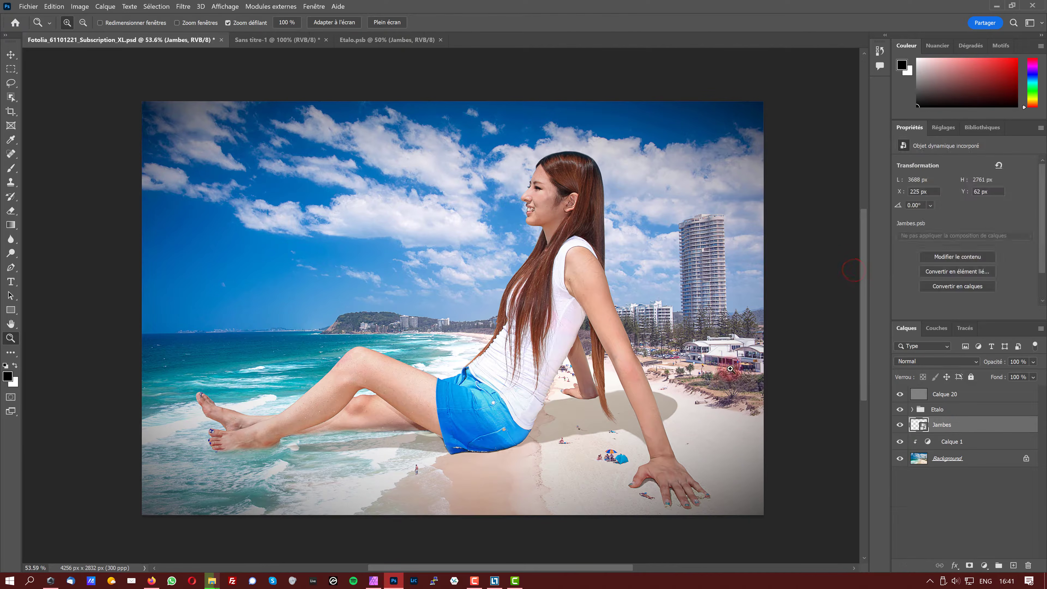
# Try to scale the Jambes smart object down to about 84% in the main composite
pyautogui.hotkey('ctrl', 't')
pyautogui.moveTo(722, 106); pyautogui.dragTo(626, 180)
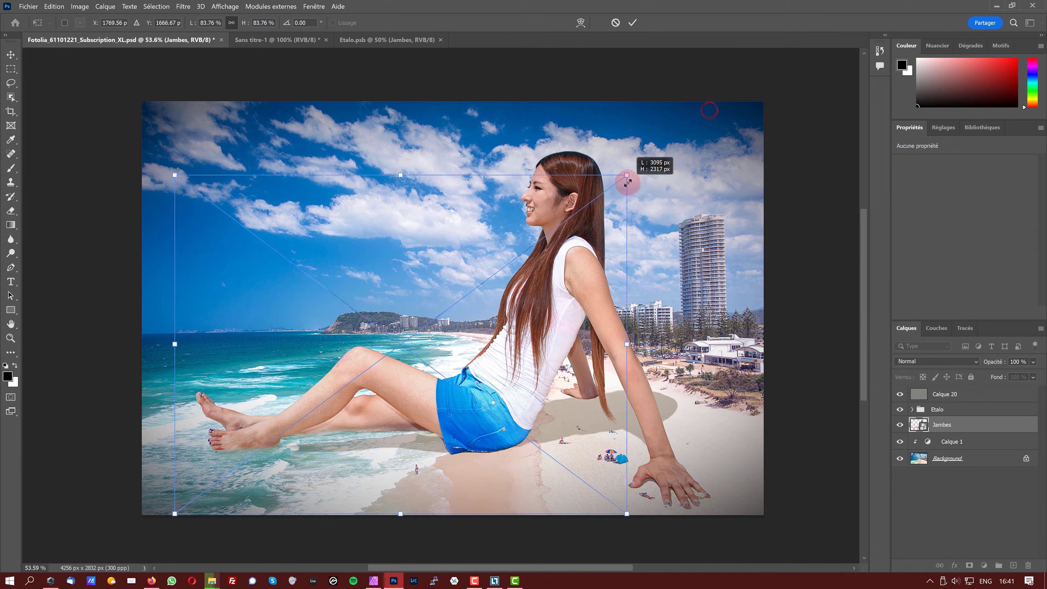
pyautogui.press('Return')
pyautogui.press('z')
# Hide Calque 17 inside the Etalo group and select the Jambes smart object
pyautogui.click(913, 412)
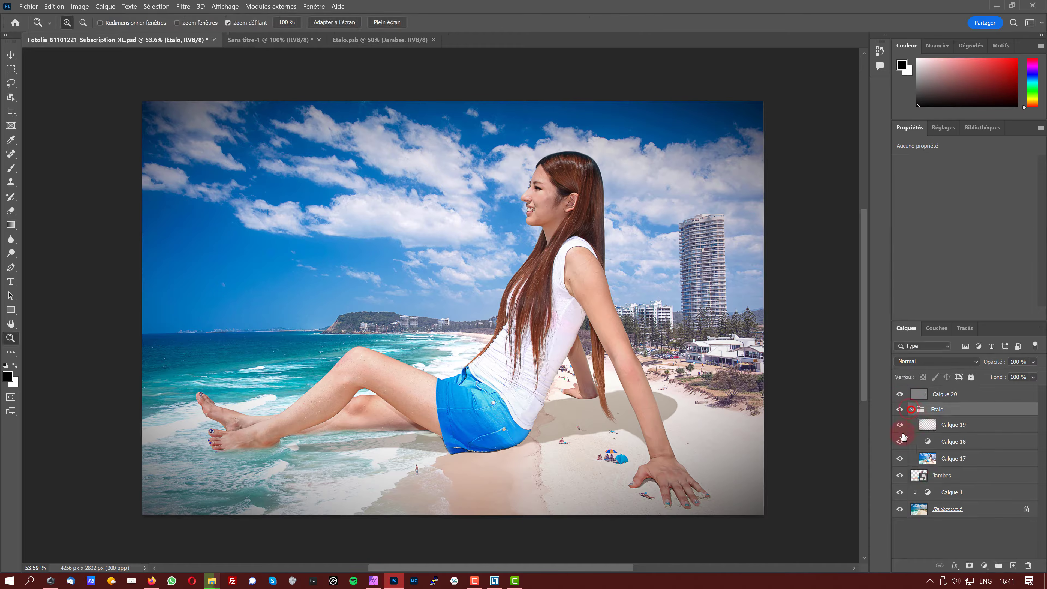
pyautogui.click(900, 458)
pyautogui.click(944, 475)
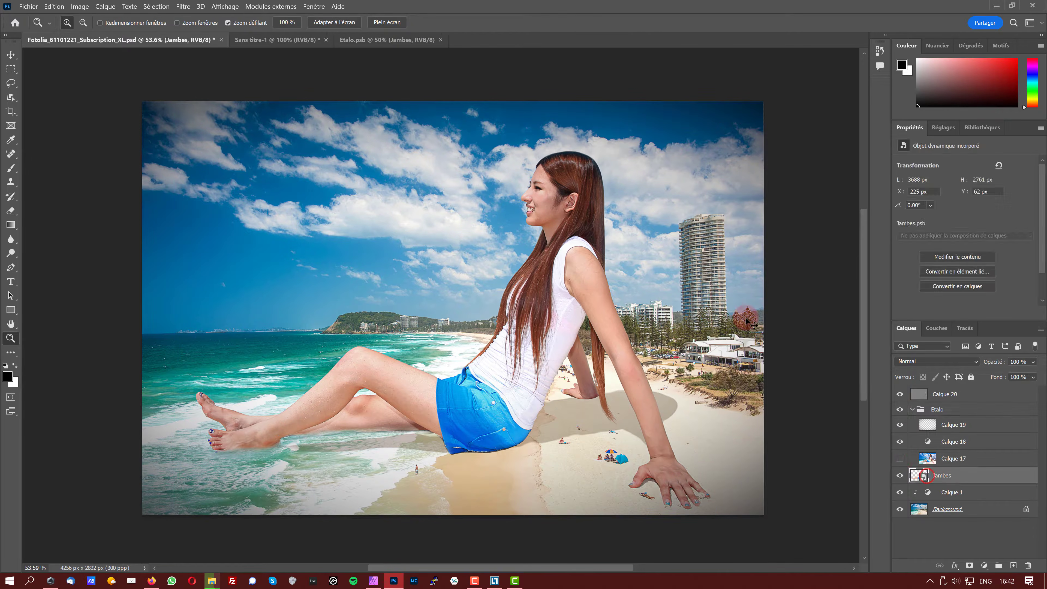
# Try to scale the Jambes smart object down to 70.42% with Calque 17 hidden
pyautogui.hotkey('ctrl', 't')
pyautogui.moveTo(710, 112); pyautogui.dragTo(532, 256)
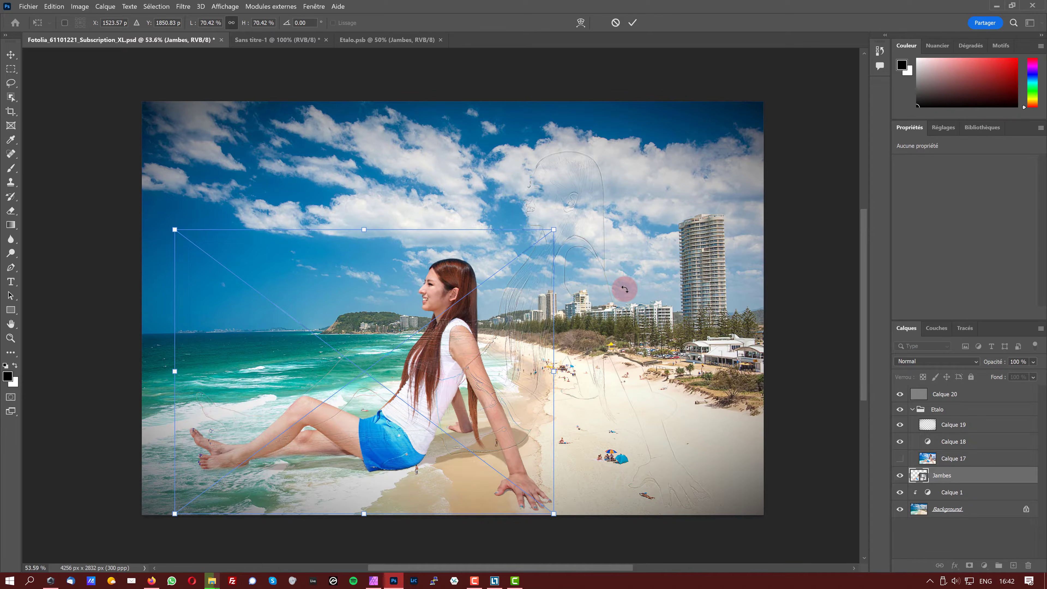
pyautogui.press('Escape')
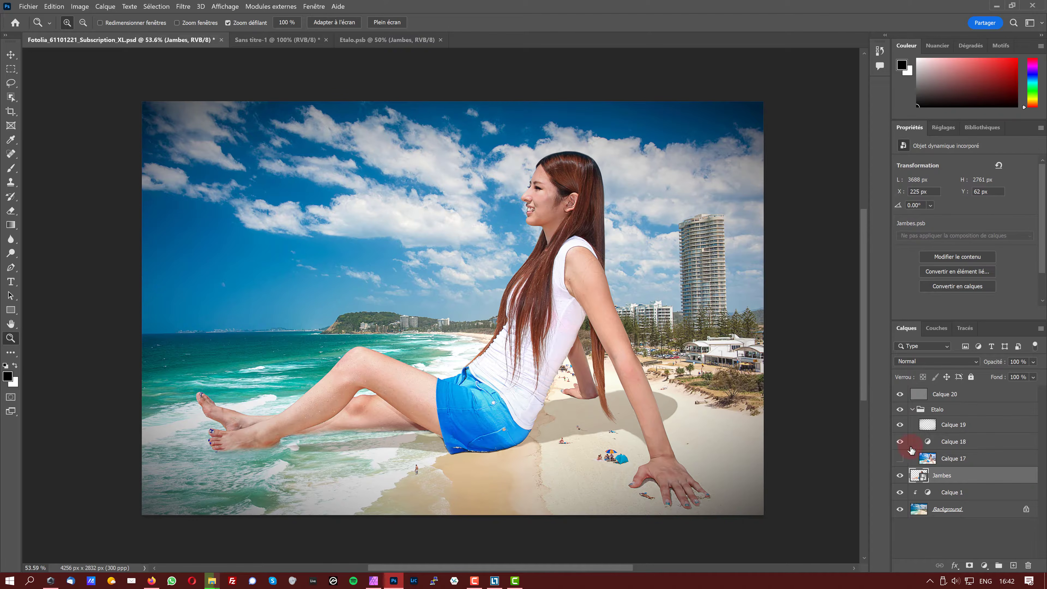
# Scale the Jambes smart object down to 2877 × 2154 px and move the seated woman toward the tall tower
pyautogui.hotkey('ctrl', 't')
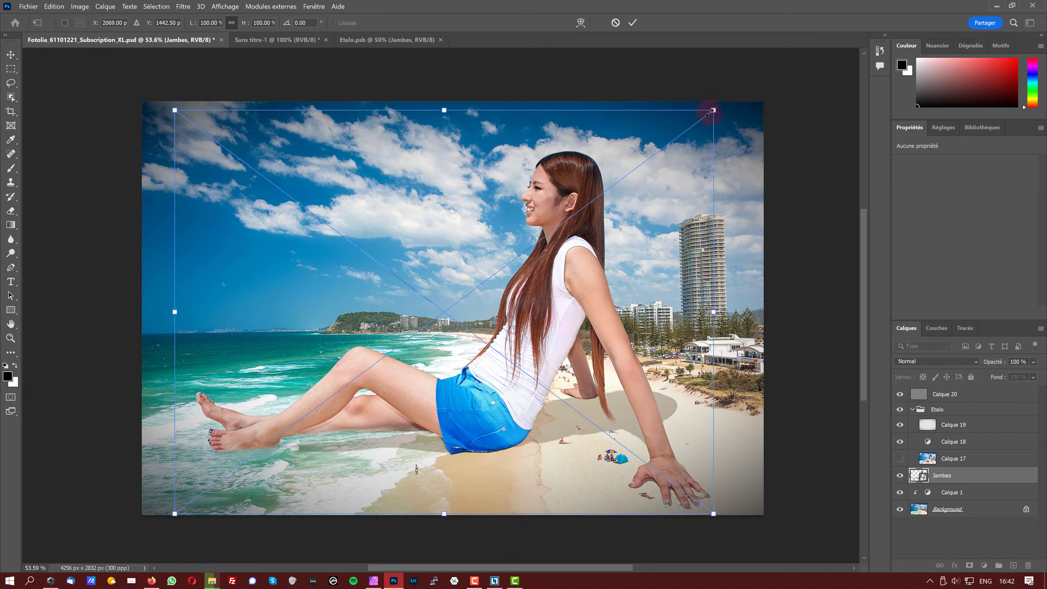
pyautogui.moveTo(710, 112); pyautogui.dragTo(609, 189)
pyautogui.moveTo(505, 336); pyautogui.dragTo(607, 334)
pyautogui.press('z')
# Remove the old high-pass layer and stamp the visible layers into a new layer above the Etalo group
pyautogui.scroll(-1, 982, 463)
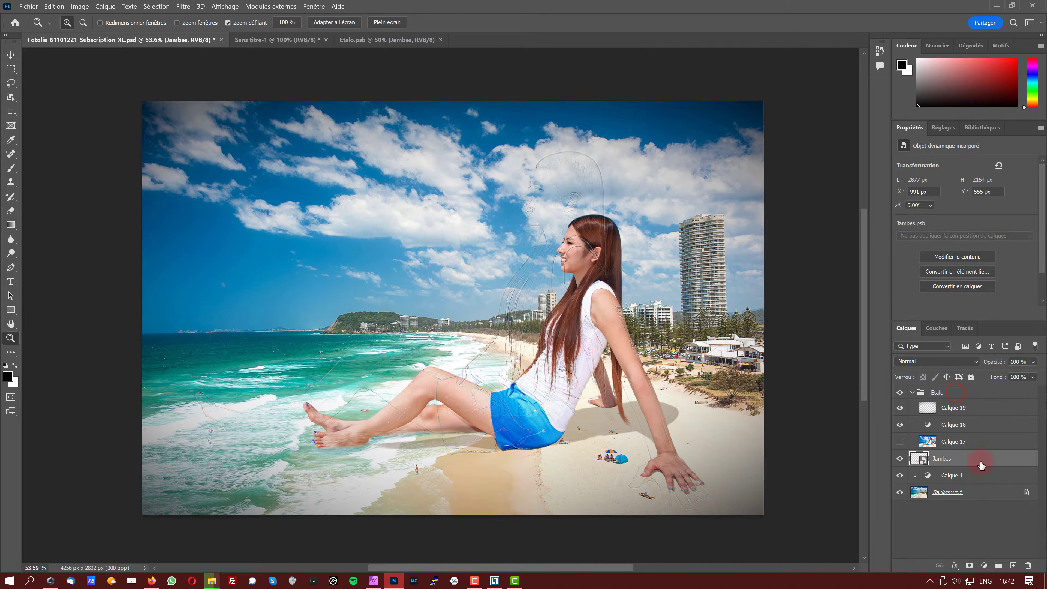
pyautogui.click(944, 396)
pyautogui.hotkey('ctrl', 'alt', 'shift', 'e')
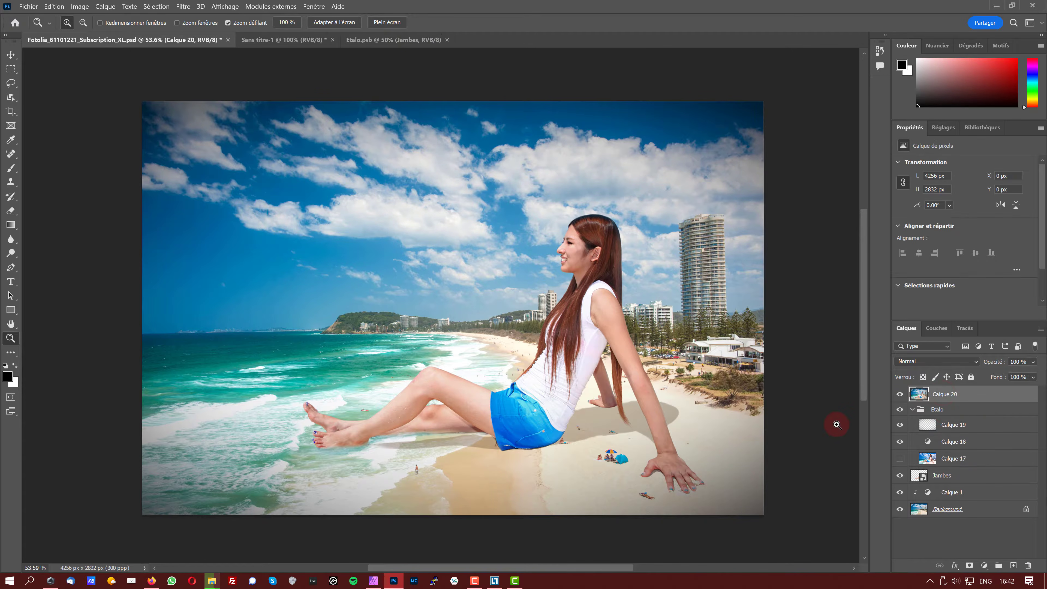
# Reapply the last High Pass filter to the new stamped layer and set its blend mode to Overlay (Incrustation)
pyautogui.click(183, 7)
pyautogui.click(198, 19)
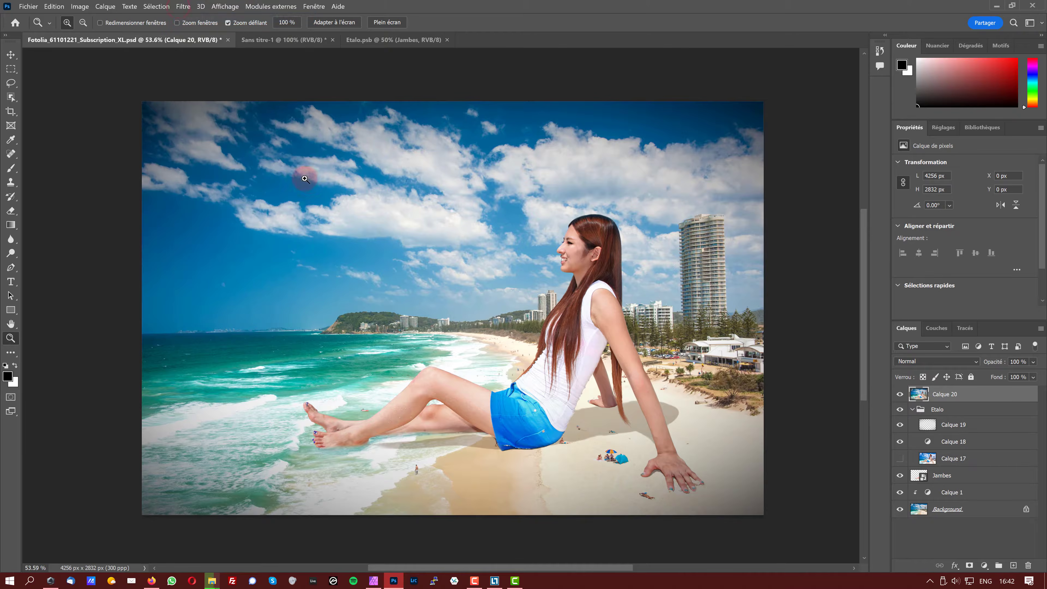
pyautogui.click(948, 361)
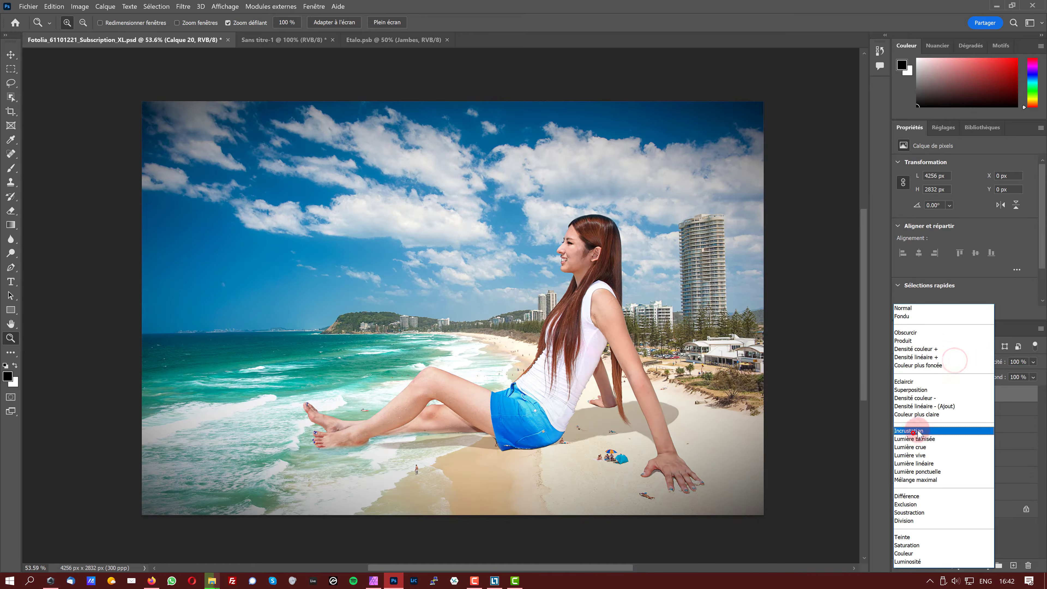
pyautogui.click(914, 430)
pyautogui.click(811, 348)
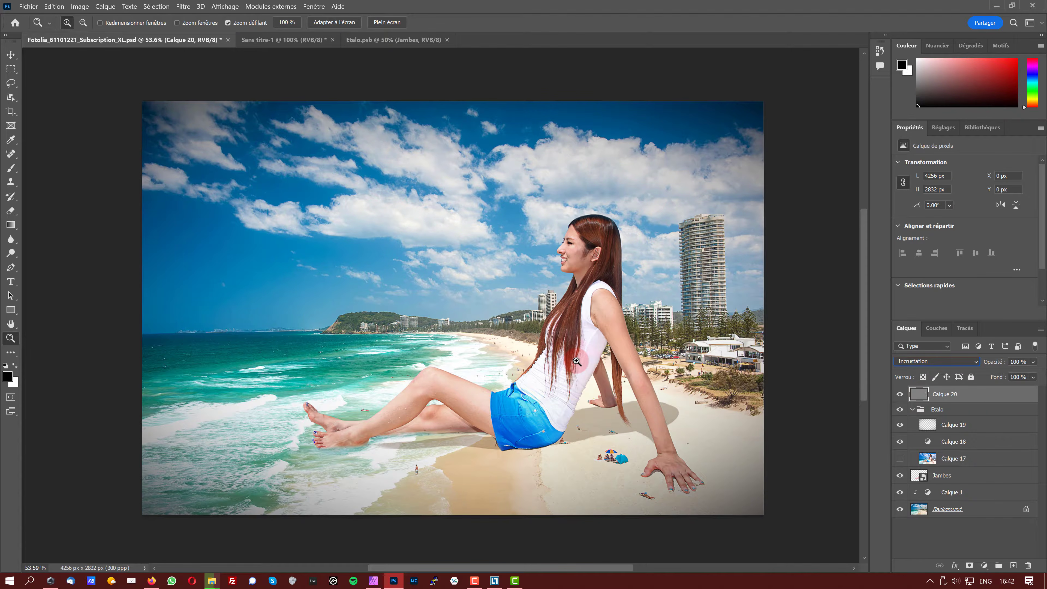
# Switch to Affinity Photo and configure its assistant to add filter layers as new layers (Ajouter le filtre comme nouveau calque)
pyautogui.click(373, 580)
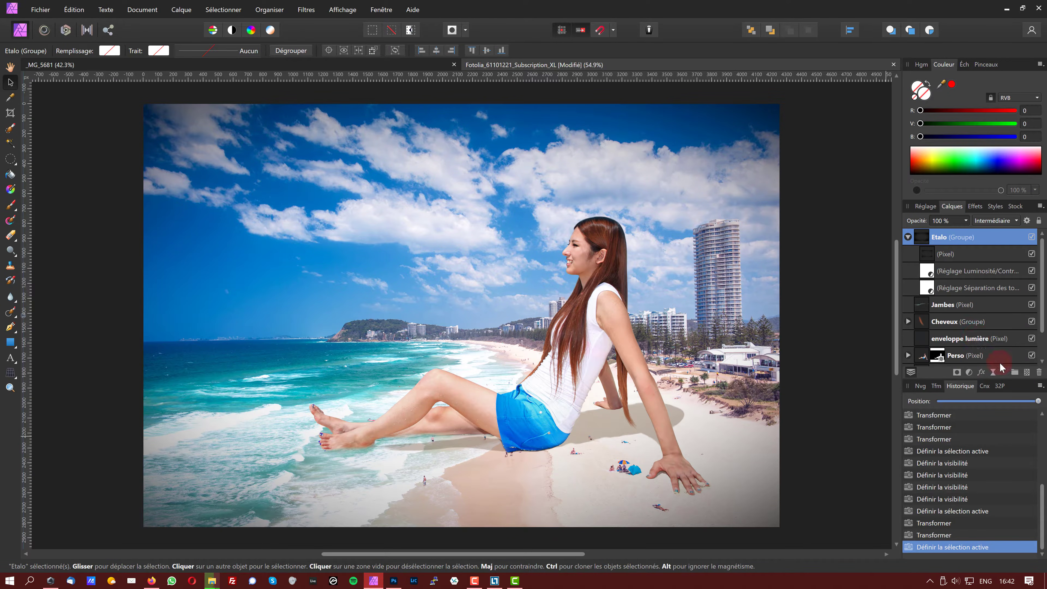
pyautogui.click(646, 31)
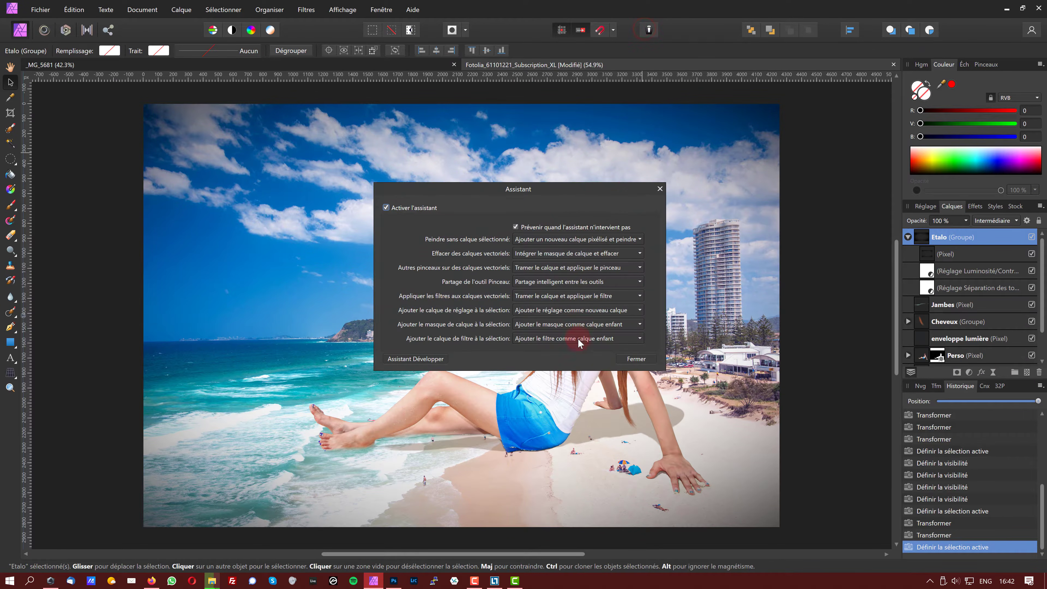
pyautogui.click(564, 338)
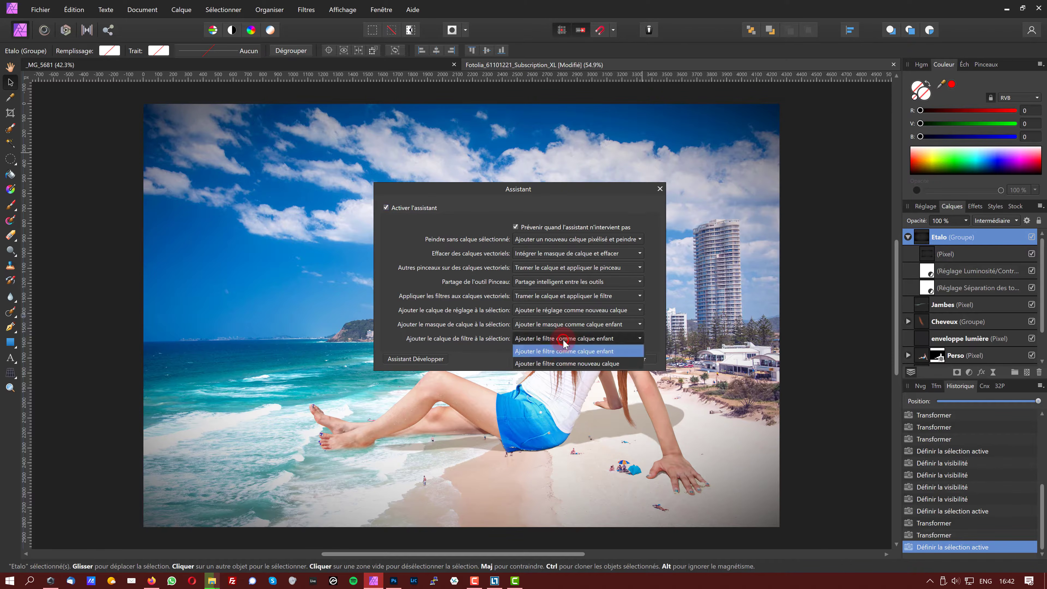
pyautogui.click(588, 365)
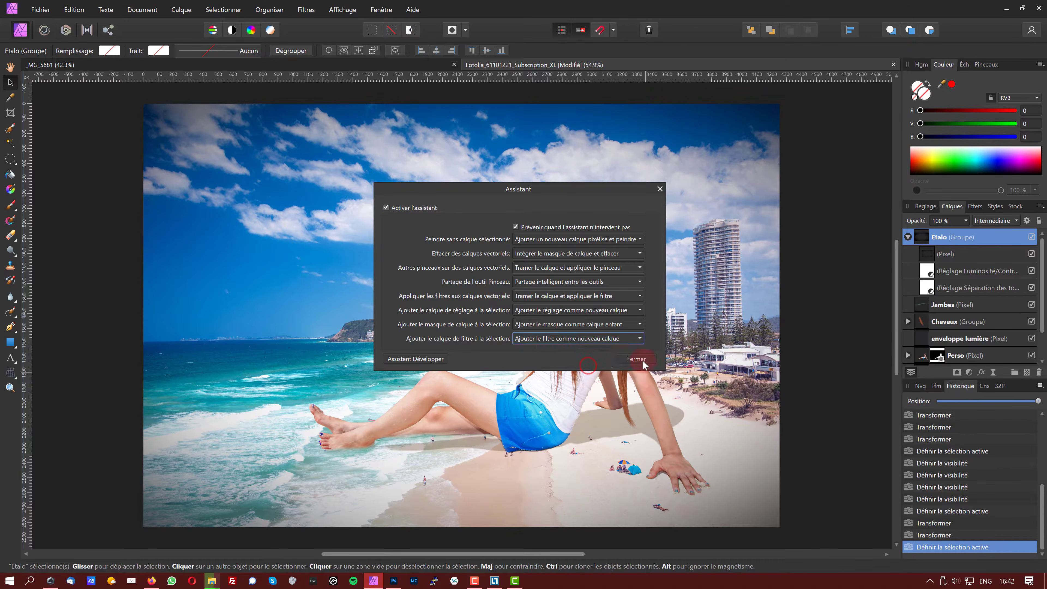
pyautogui.click(643, 358)
# Add a live High Pass filter (Passe-haut) with a radius of 3.8 px above the Etalo group and blend it as Lumière crue
pyautogui.click(993, 373)
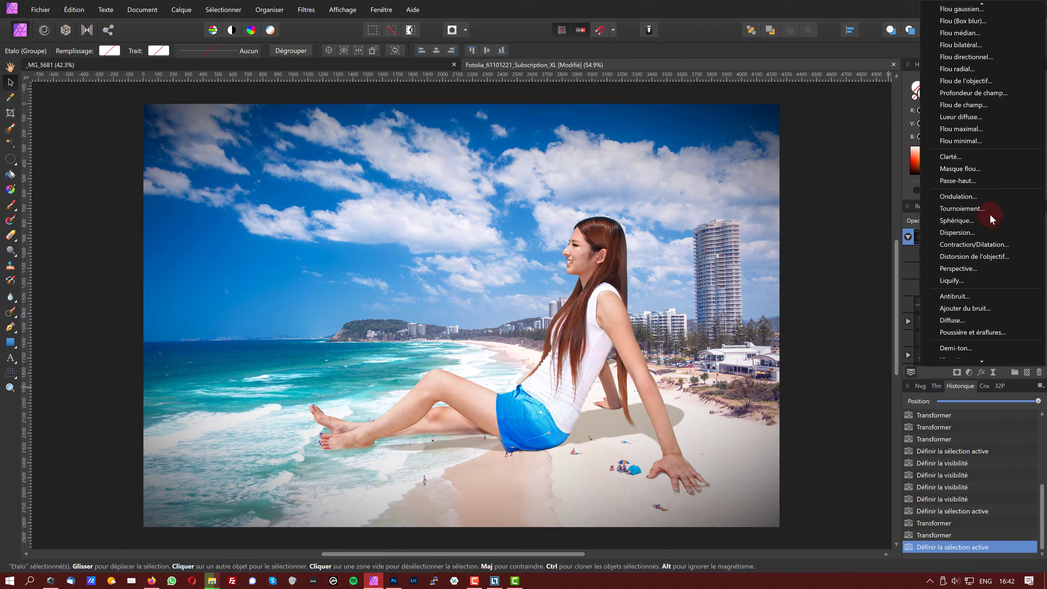
pyautogui.click(984, 182)
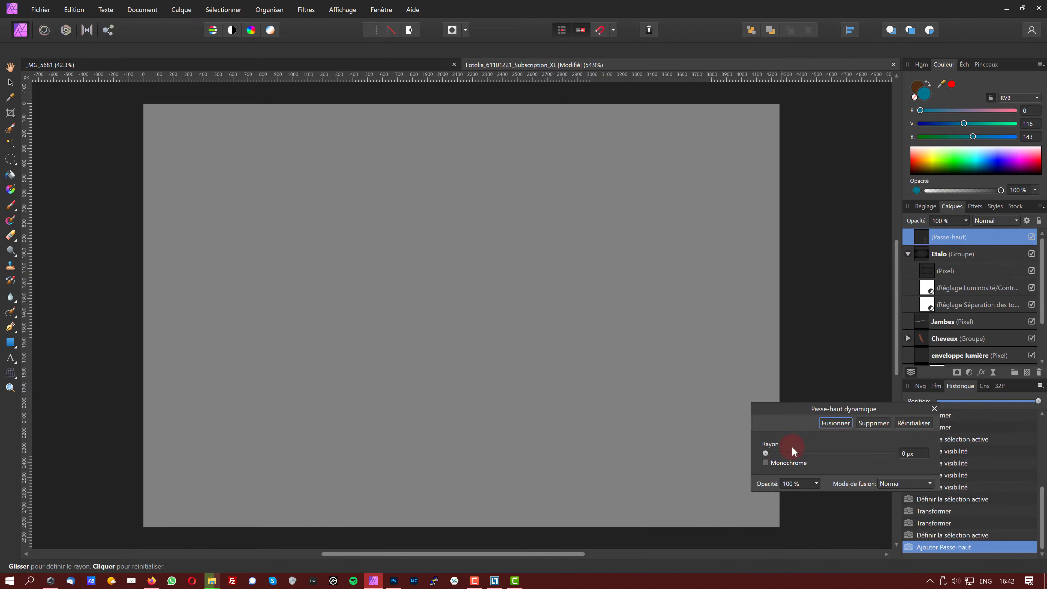
pyautogui.moveTo(790, 453)
pyautogui.mouseDown()
pyautogui.moveTo(771, 451)
pyautogui.moveTo(811, 456)
pyautogui.moveTo(801, 456)
pyautogui.mouseUp()
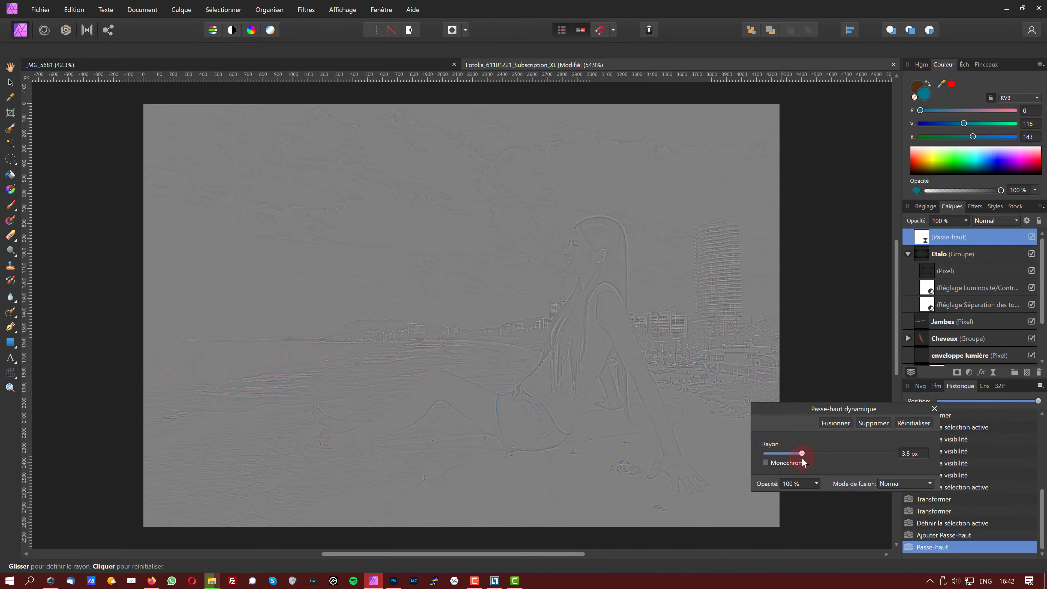
pyautogui.click(1006, 227)
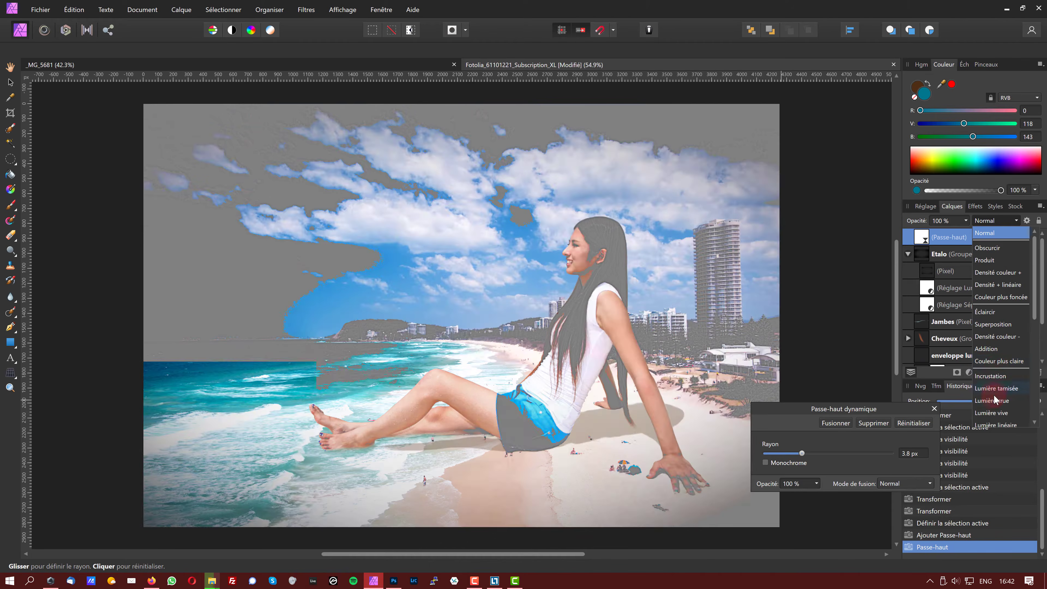
pyautogui.click(994, 400)
pyautogui.click(934, 408)
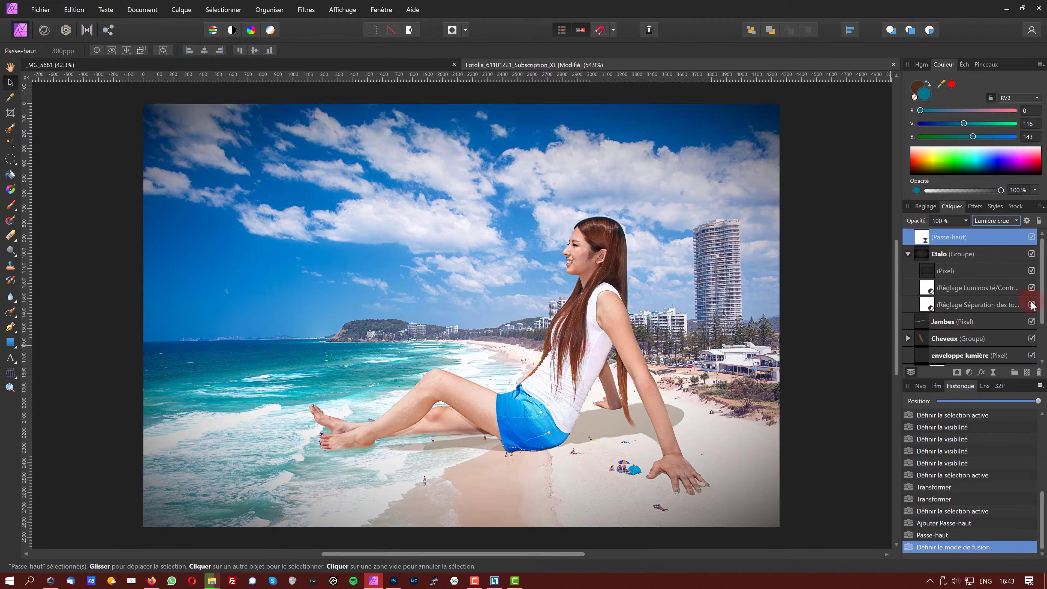
# Scale the layers from Jambes through Ombre down together and reposition the seated woman lower on the beach
pyautogui.click(908, 253)
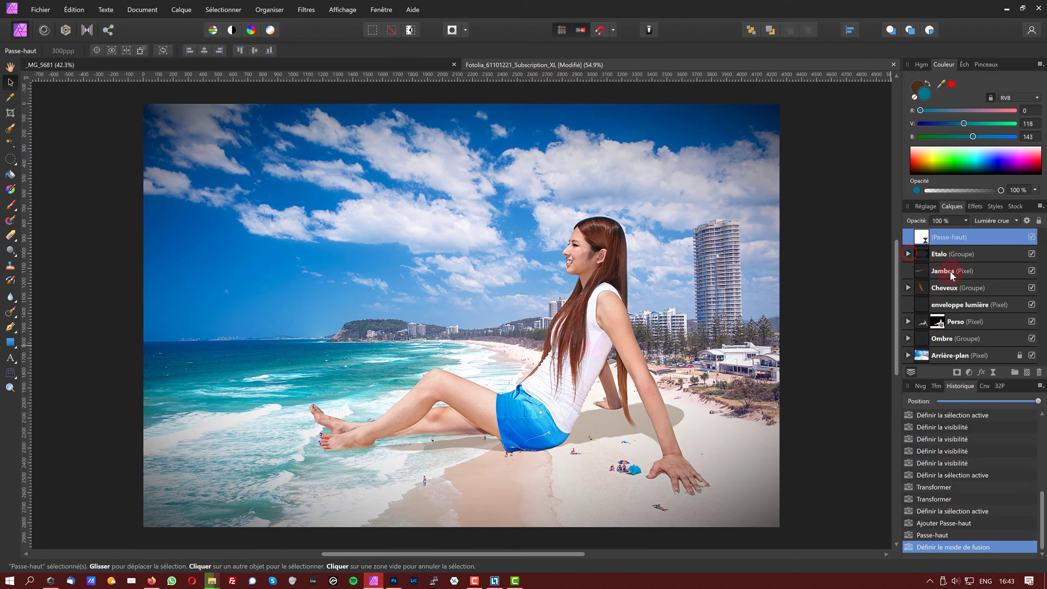
pyautogui.click(952, 272)
pyautogui.keyDown('shift'); pyautogui.click(956, 339); pyautogui.keyUp('shift')
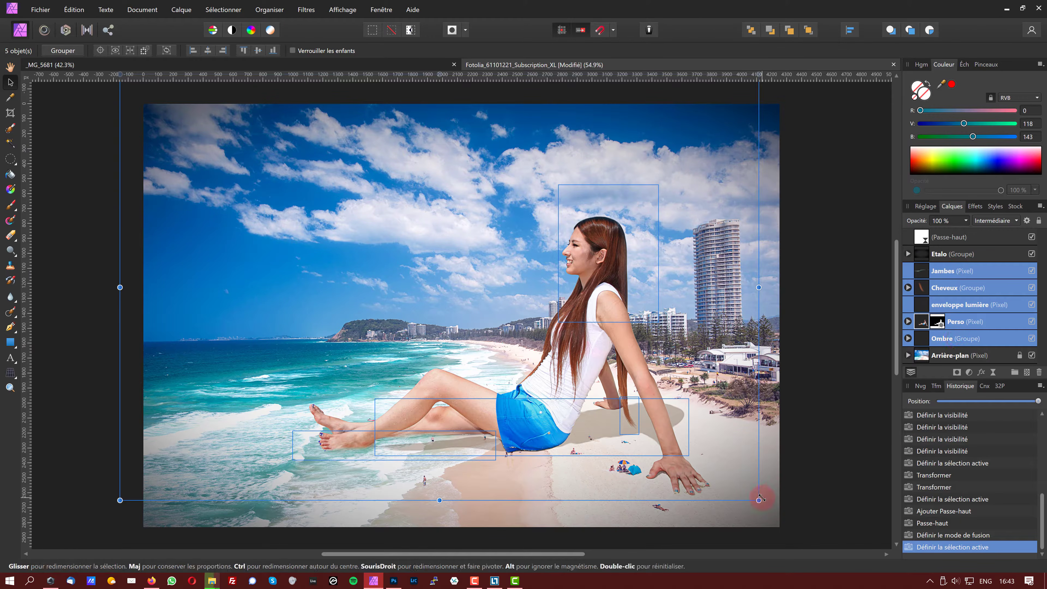
pyautogui.moveTo(761, 498); pyautogui.dragTo(544, 347)
pyautogui.moveTo(409, 284); pyautogui.dragTo(517, 454)
pyautogui.click(748, 419)
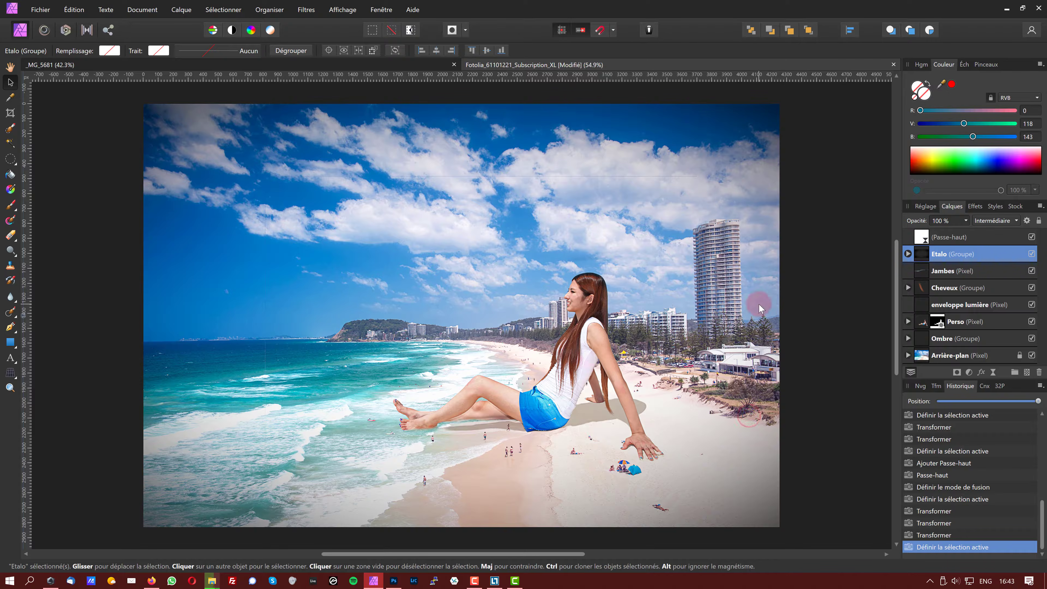
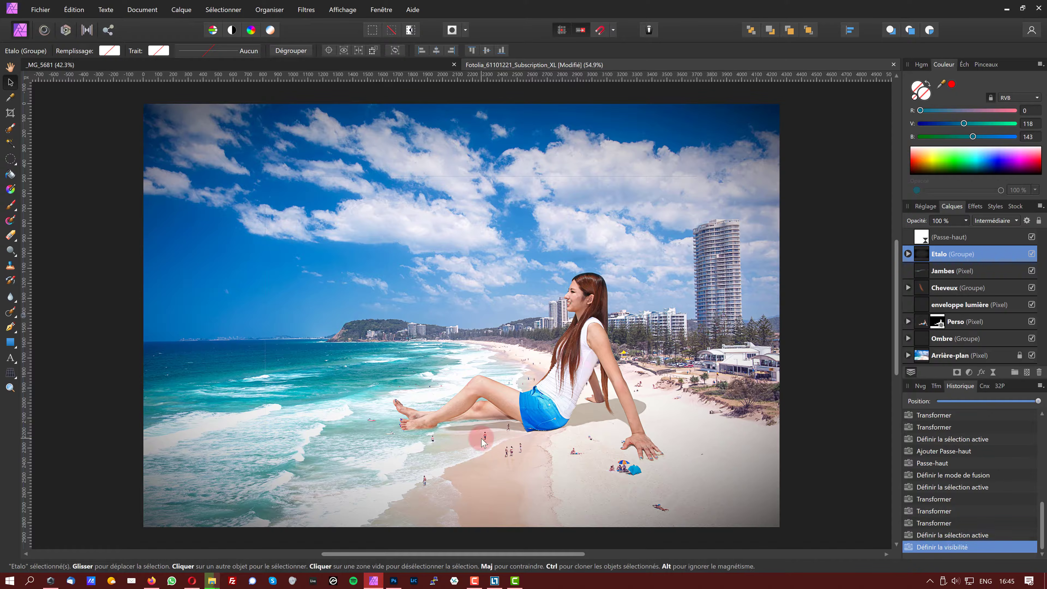
pyautogui.moveTo(482, 442); pyautogui.dragTo(483, 433)
pyautogui.moveTo(483, 433); pyautogui.dragTo(462, 431)
# Switch to Photoshop and convert the locked Background of the beach composite into a regular layer
pyautogui.click(393, 580)
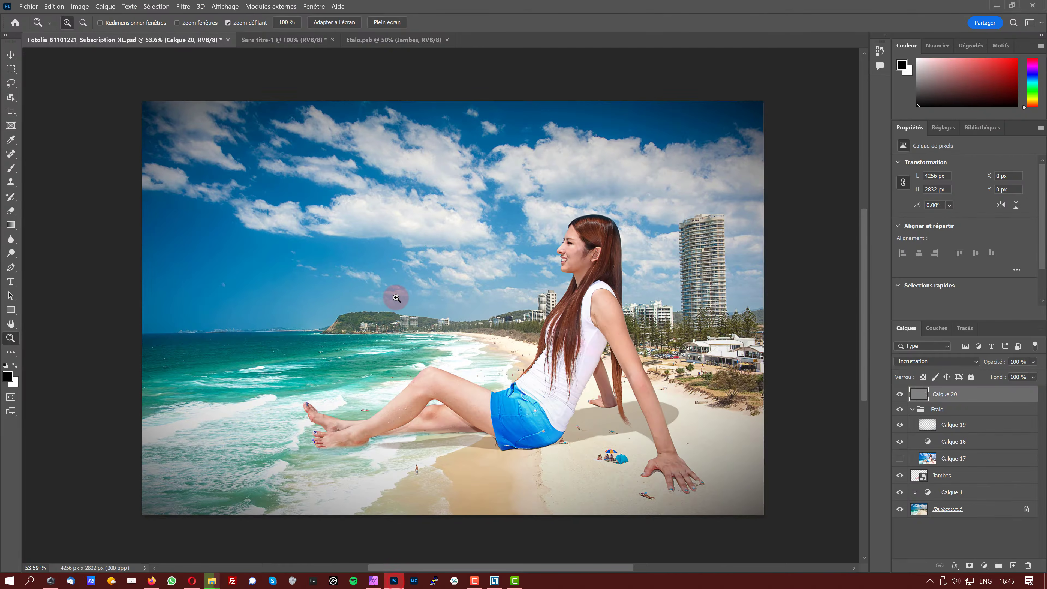
pyautogui.click(656, 308)
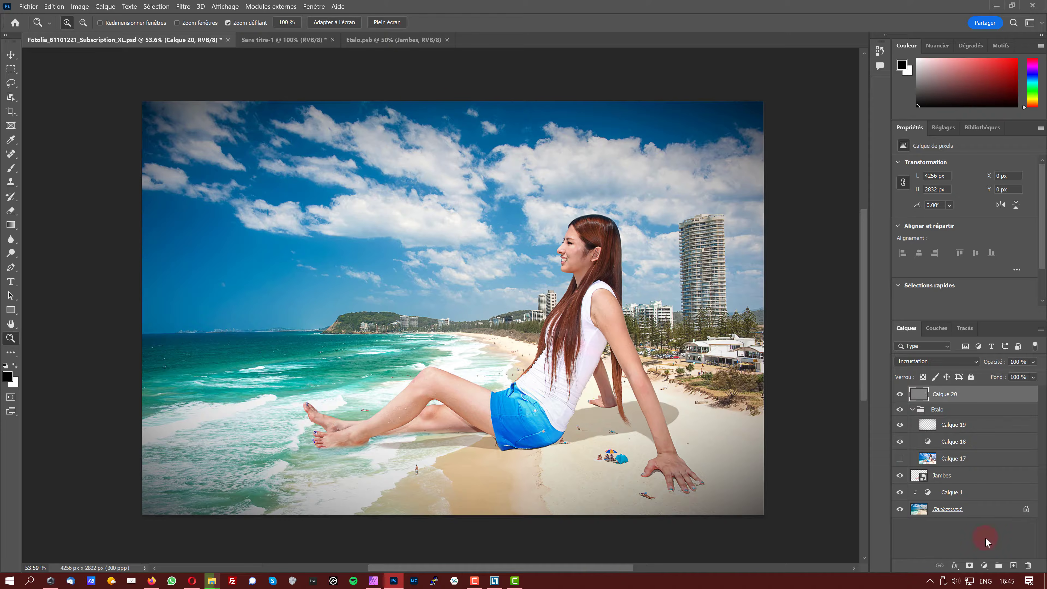
pyautogui.click(971, 509)
pyautogui.press('v')
pyautogui.click(947, 394)
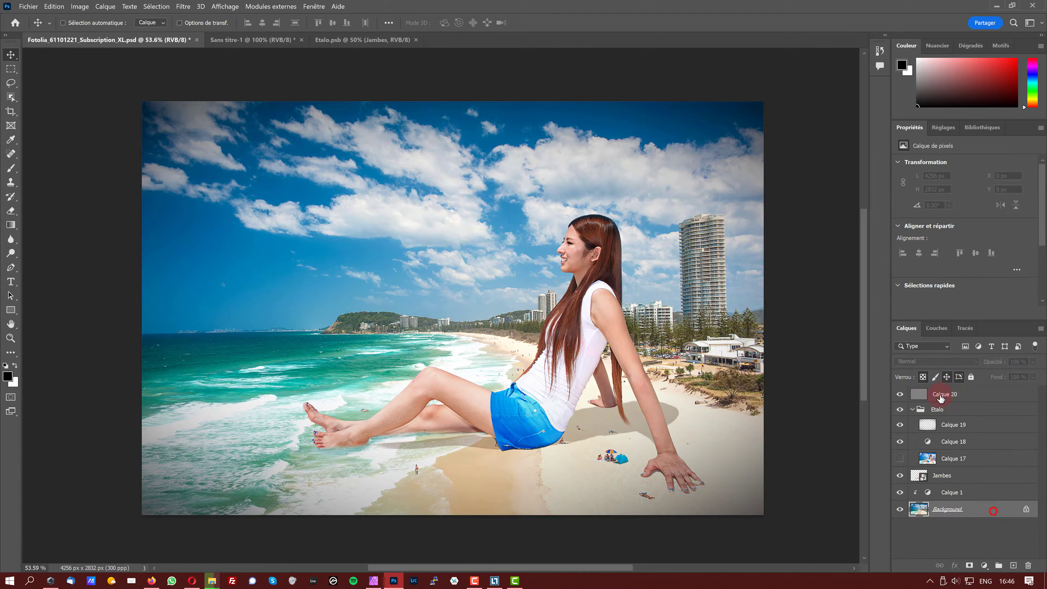
pyautogui.click(948, 430)
pyautogui.click(1023, 509)
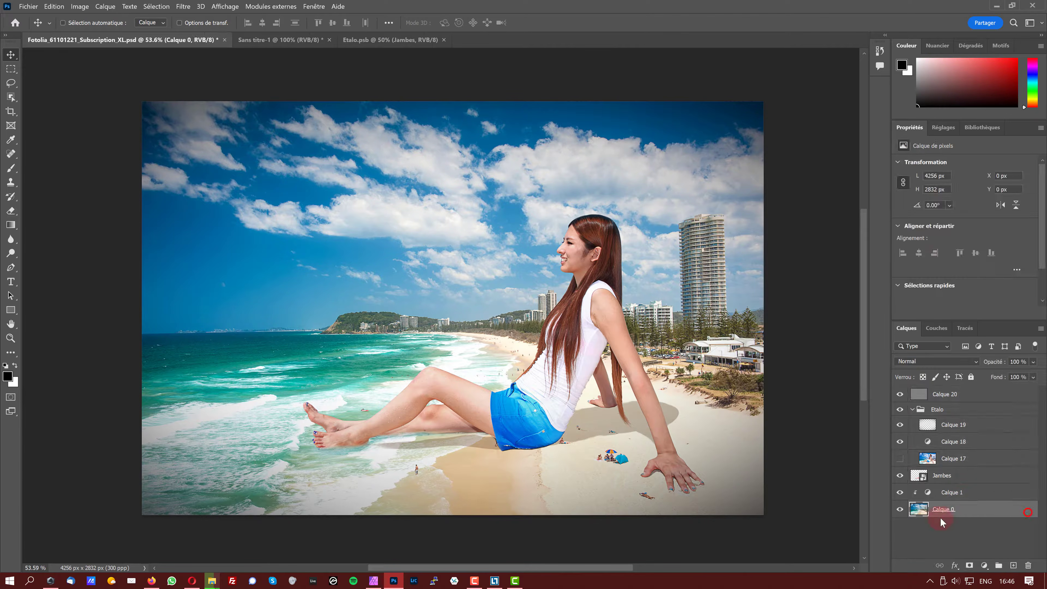
# Group all the layers and add an inverted, fully black layer mask to the group
pyautogui.keyDown('shift'); pyautogui.click(967, 397); pyautogui.keyUp('shift')
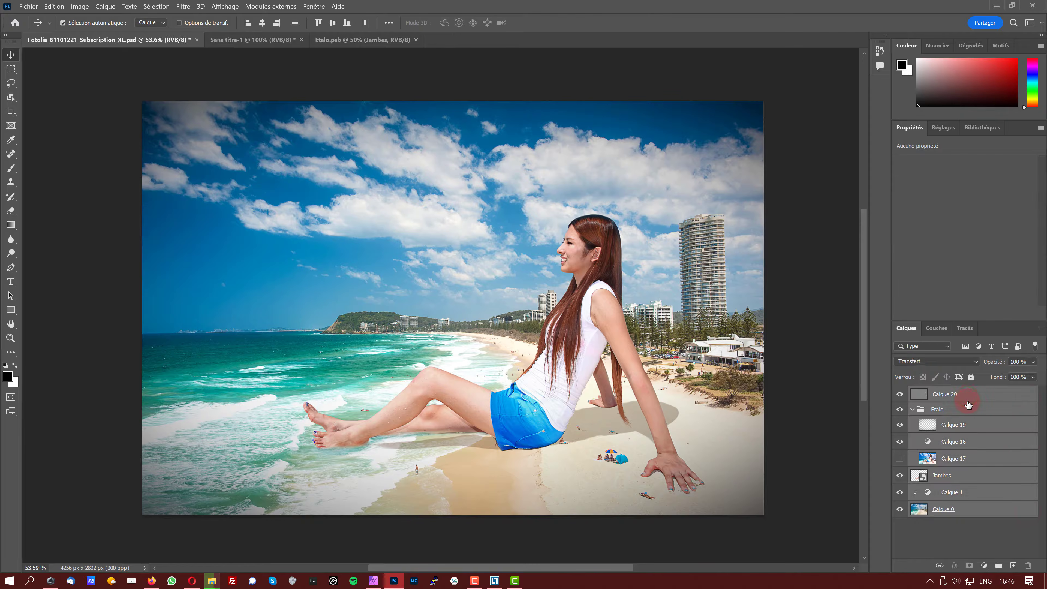
pyautogui.hotkey('ctrl', 'g')
pyautogui.click(969, 567)
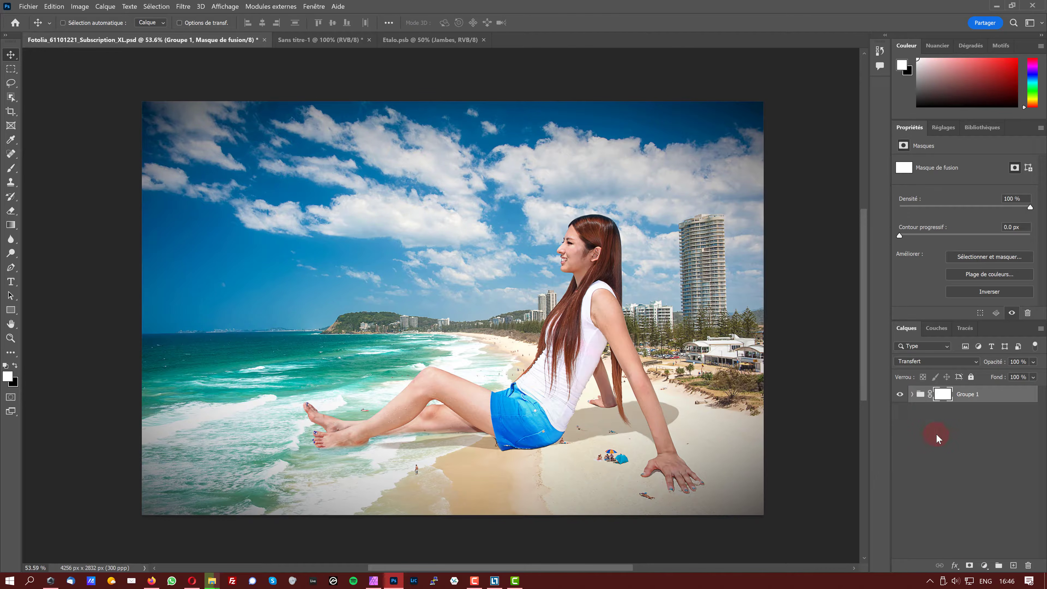
pyautogui.hotkey('ctrl', 'i')
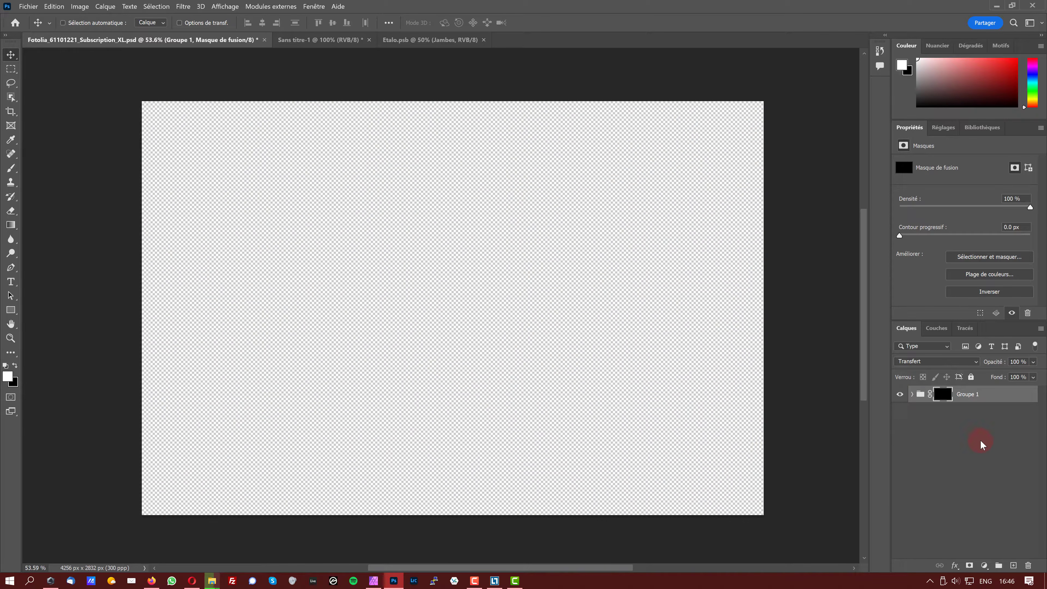
# Add a new white-filled layer beneath the group and target the group's mask with the Brush tool
pyautogui.click(1018, 567)
pyautogui.moveTo(972, 397); pyautogui.dragTo(981, 429)
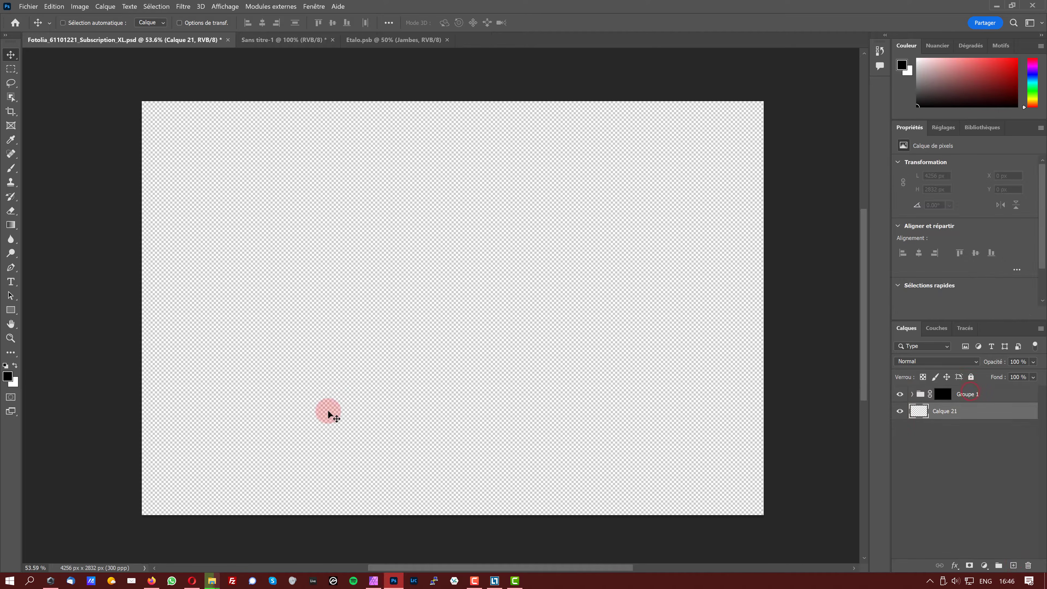
pyautogui.press('g')
pyautogui.hotkey('shift', 'g')
pyautogui.click(344, 407)
pyautogui.press('b')
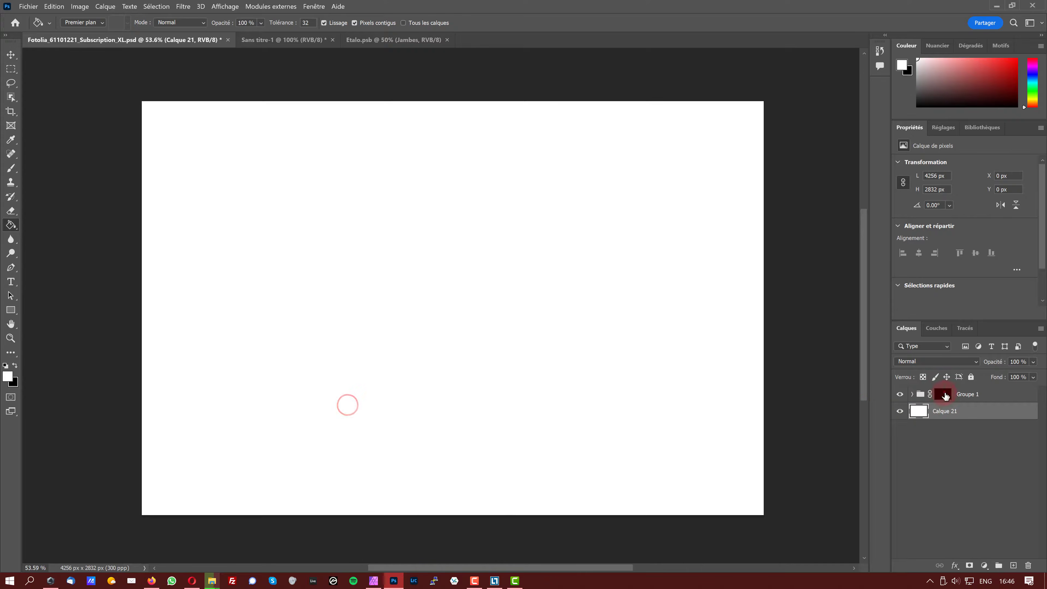
pyautogui.hotkey('alt', ']')
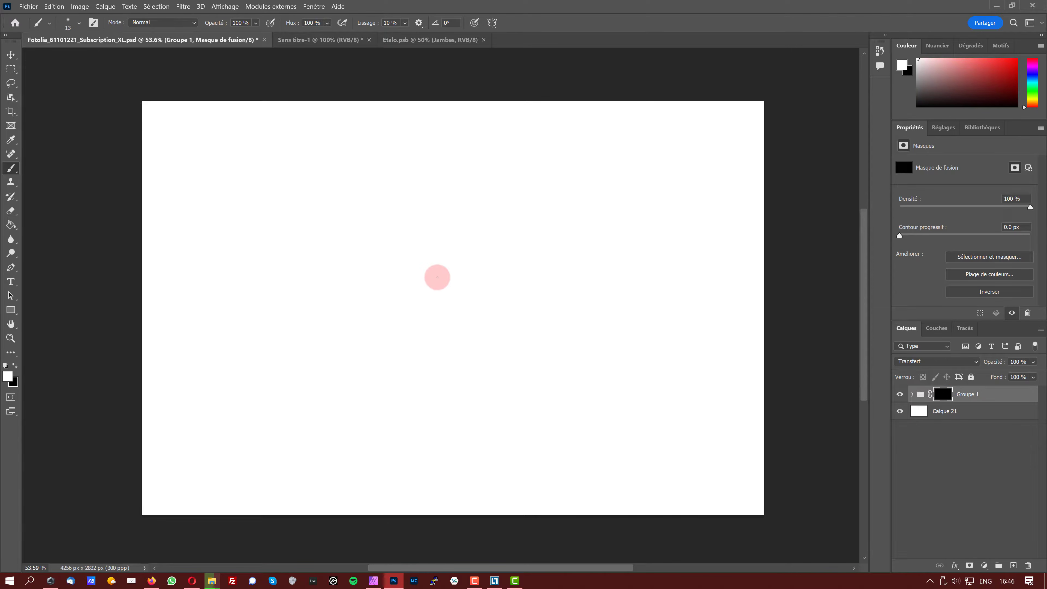
pyautogui.click(314, 7)
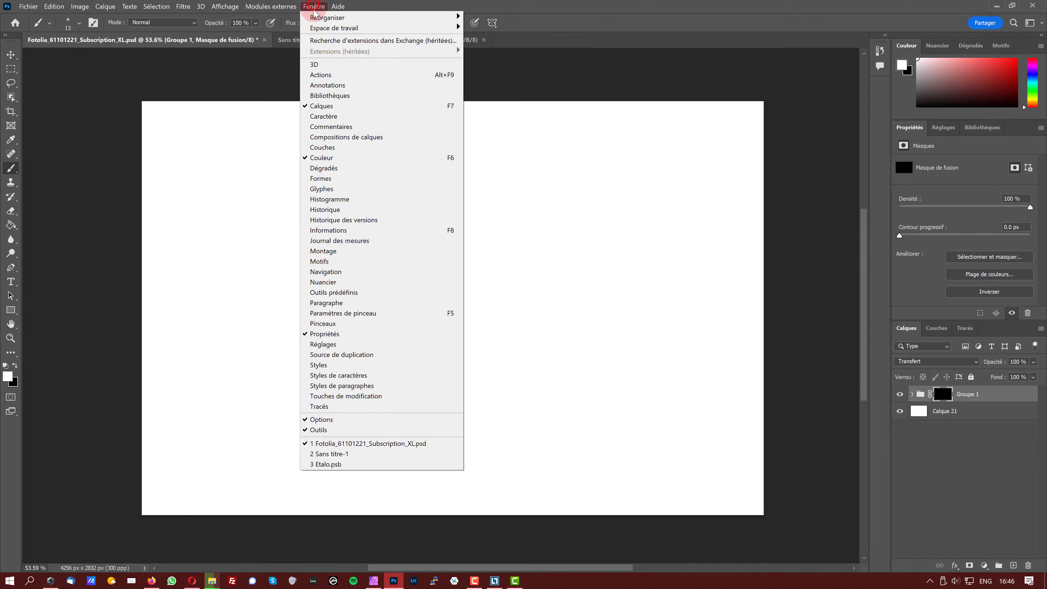
pyautogui.click(360, 178)
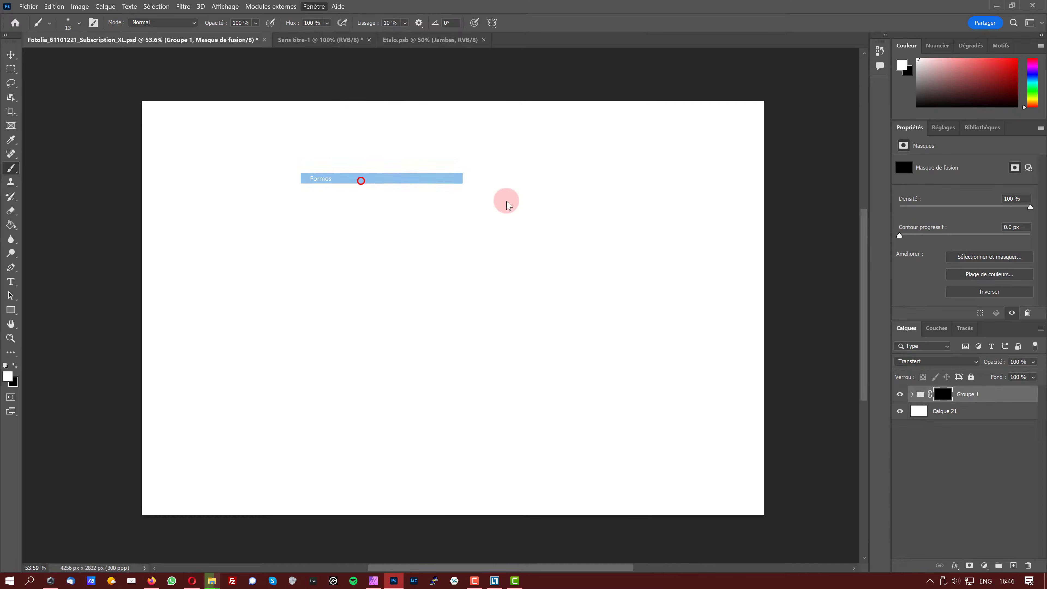
pyautogui.moveTo(744, 227); pyautogui.dragTo(662, 295)
pyautogui.click(863, 85)
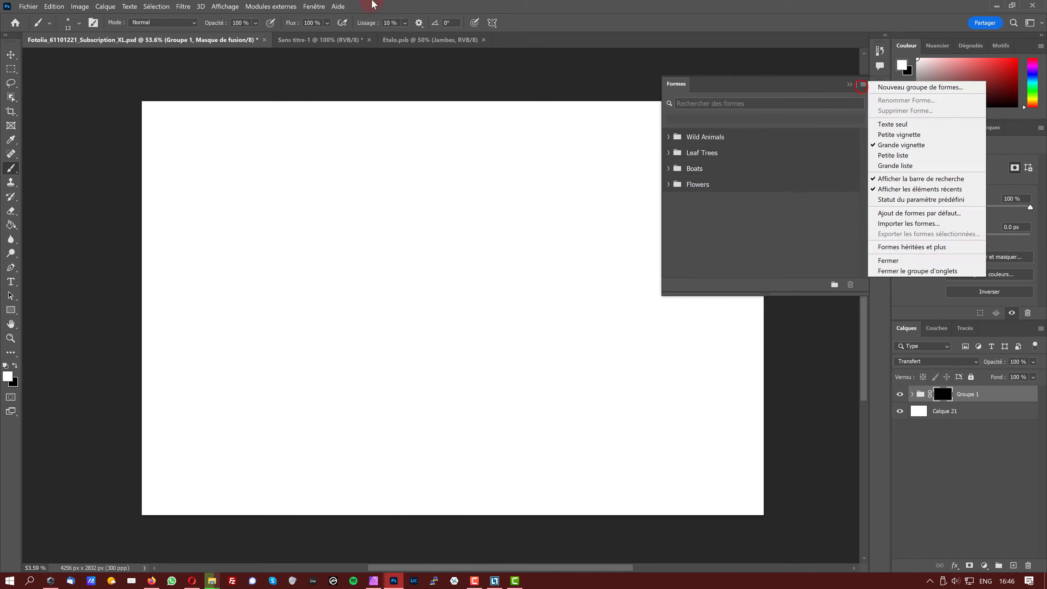
pyautogui.click(470, 182)
pyautogui.click(852, 83)
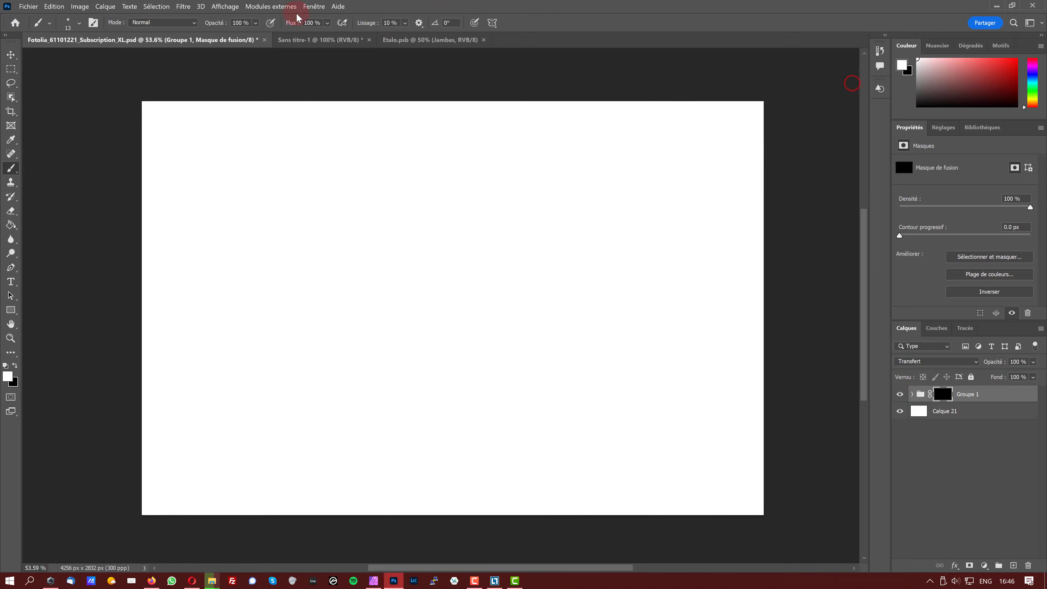
# Select the second of Kyle's Spatter Brushes (Supre...) from the Special Effects Brushes set
pyautogui.click(312, 7)
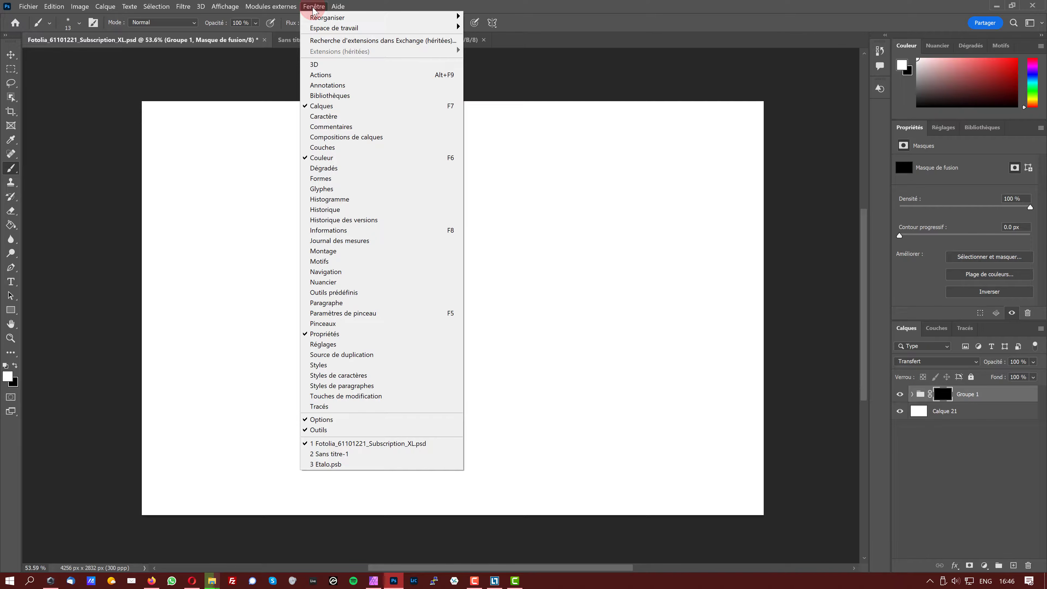
pyautogui.click(391, 323)
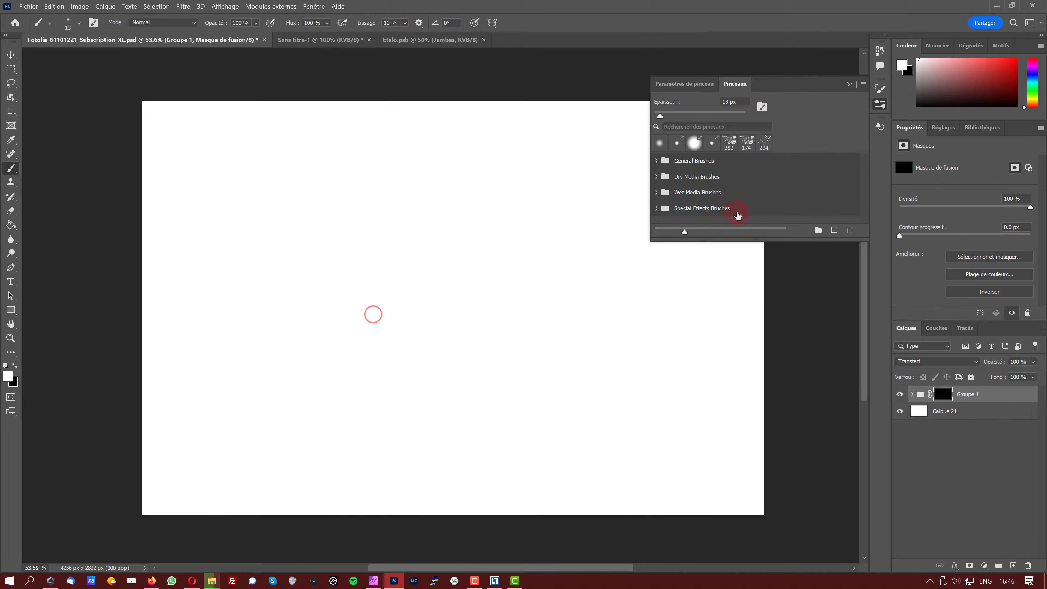
pyautogui.moveTo(782, 250); pyautogui.dragTo(787, 387)
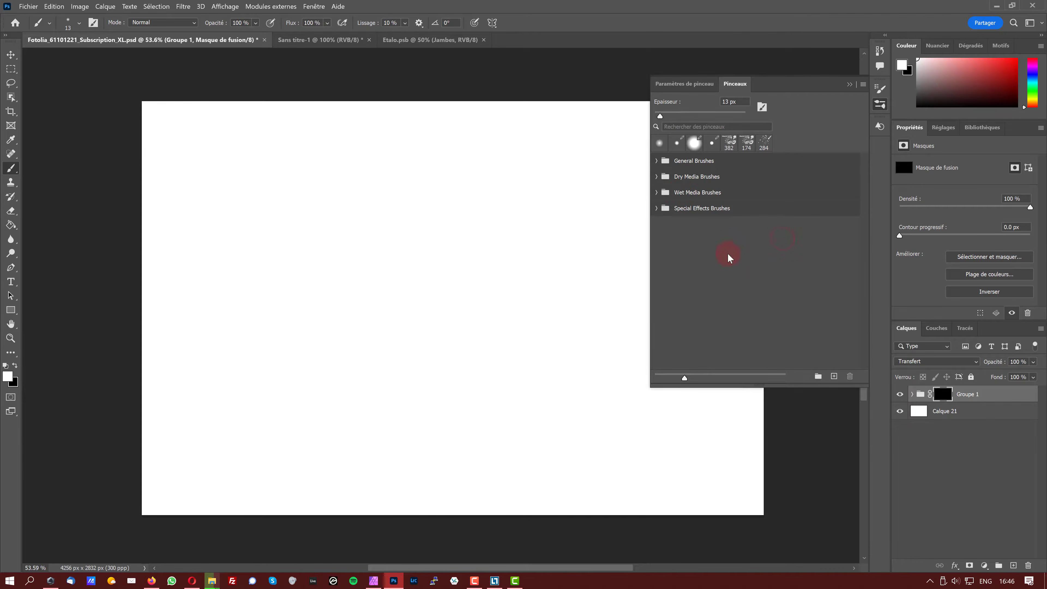
pyautogui.click(656, 208)
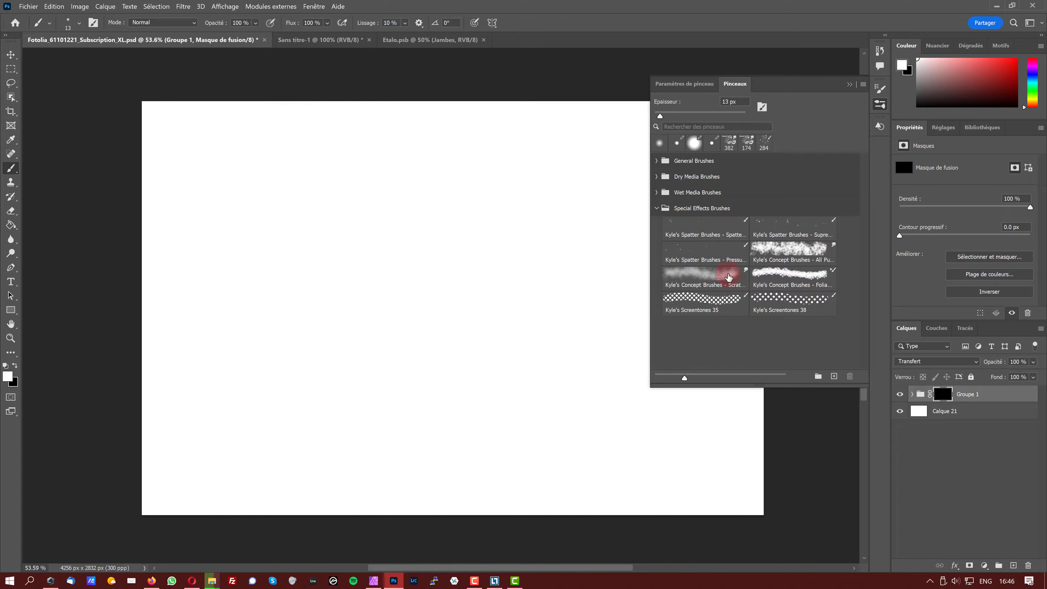
pyautogui.click(776, 228)
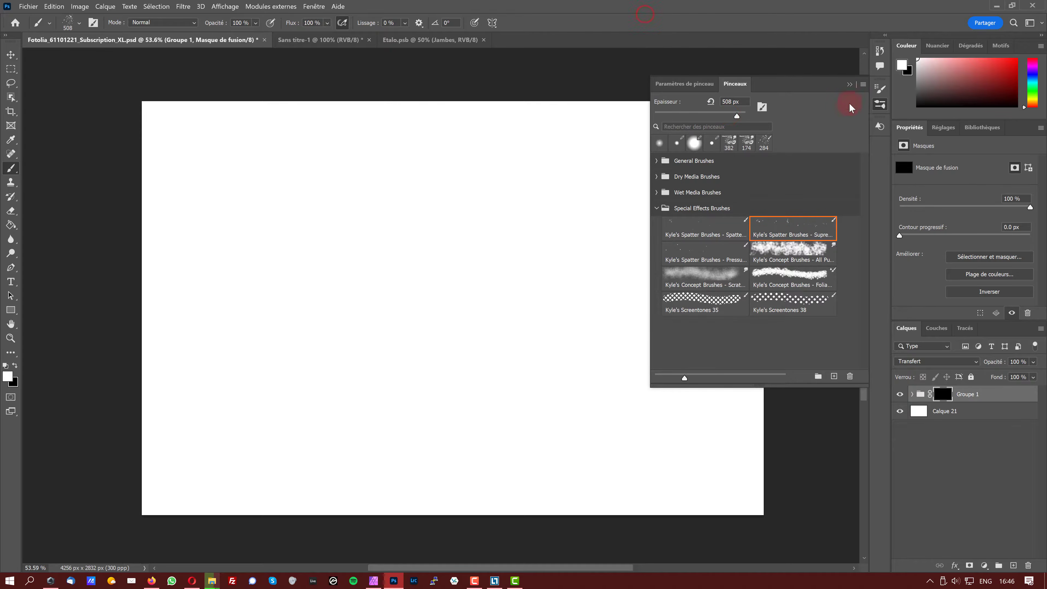
pyautogui.click(849, 85)
pyautogui.press('x')
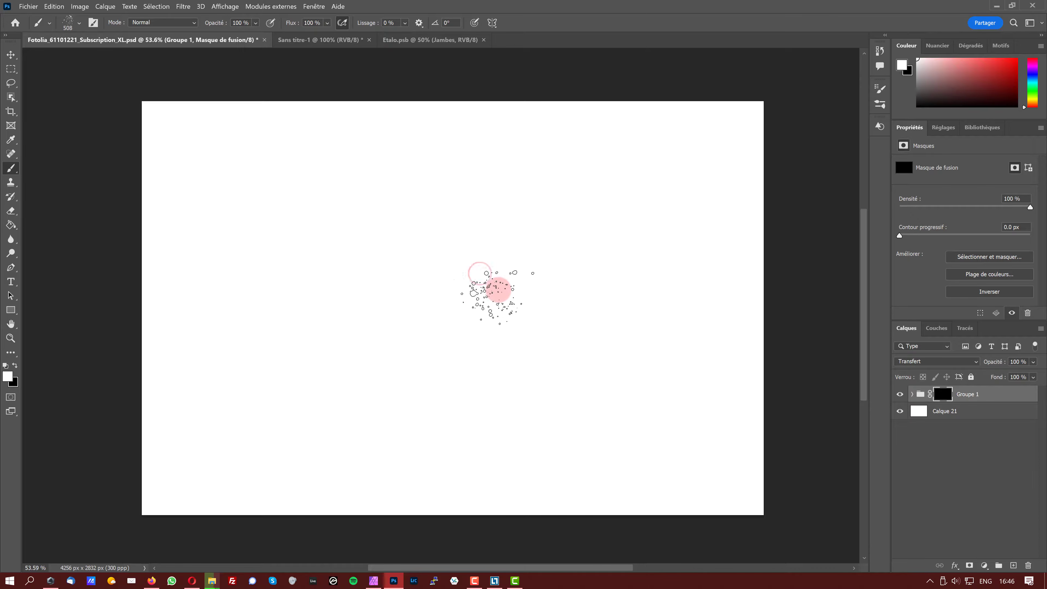
pyautogui.click(451, 265)
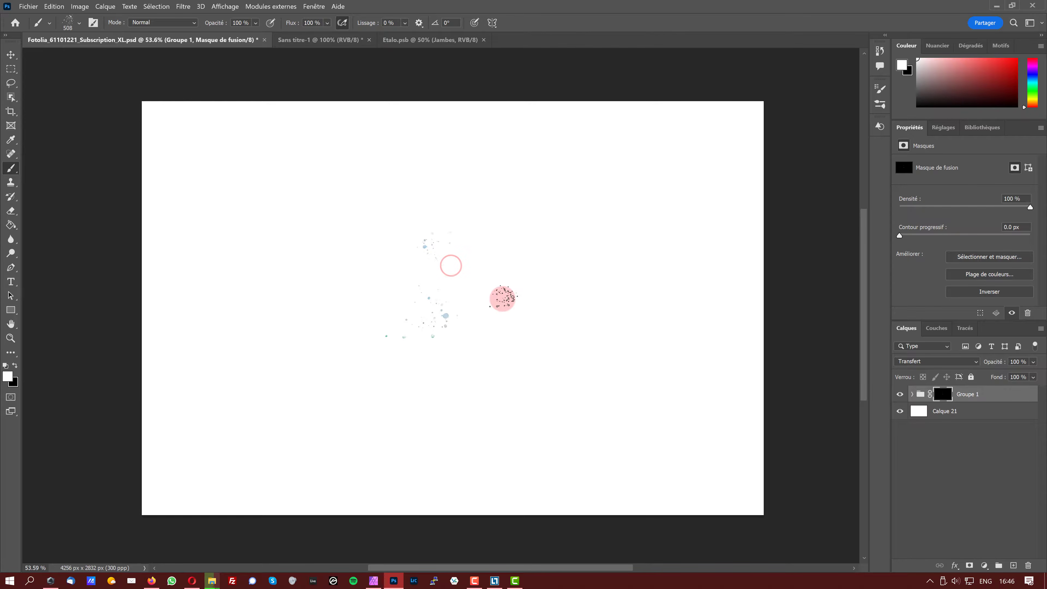
pyautogui.moveTo(500, 301)
pyautogui.mouseDown()
pyautogui.moveTo(486, 286)
pyautogui.moveTo(455, 307)
pyautogui.moveTo(414, 304)
pyautogui.moveTo(424, 288)
pyautogui.mouseUp()
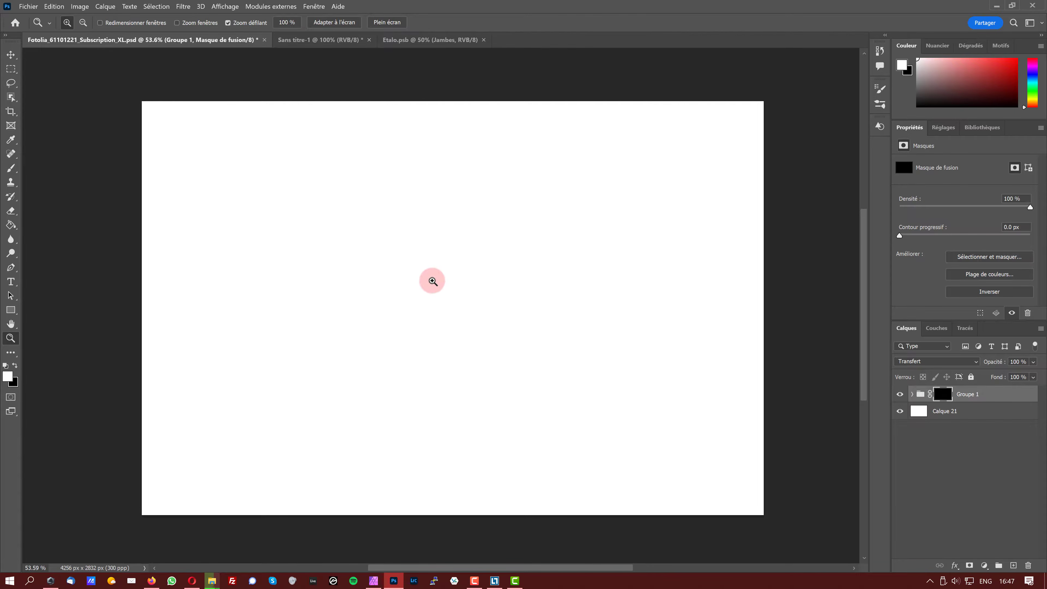
# Enlarge the spatter brush to 2065 px and paint white splatters across the group's mask to reveal the image
pyautogui.rightClick(430, 280)
pyautogui.moveTo(544, 305); pyautogui.dragTo(541, 305)
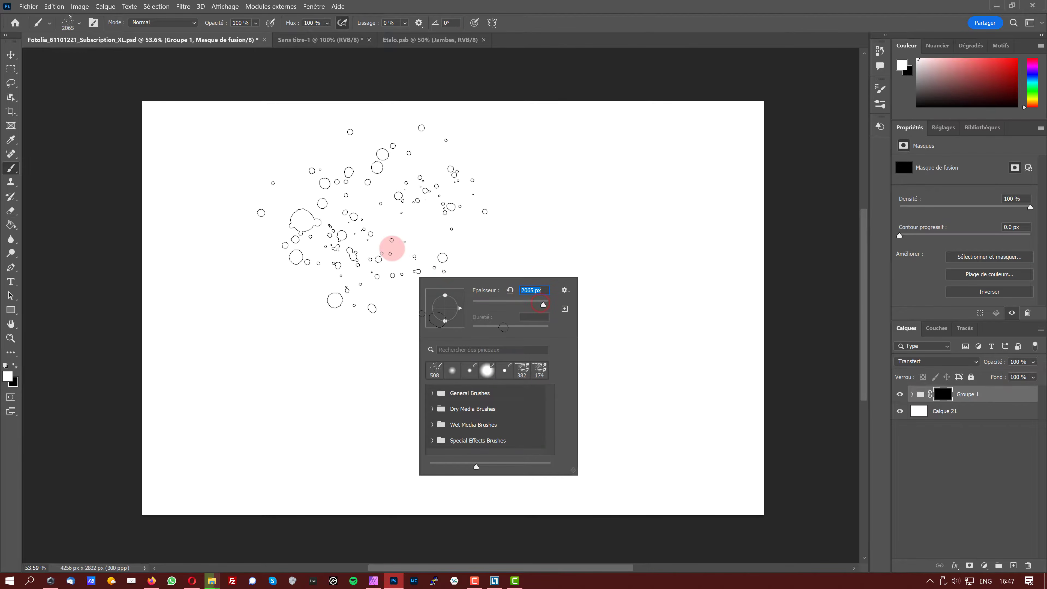
pyautogui.click(390, 248)
pyautogui.hotkey('ctrl', 'z')
pyautogui.click(441, 307)
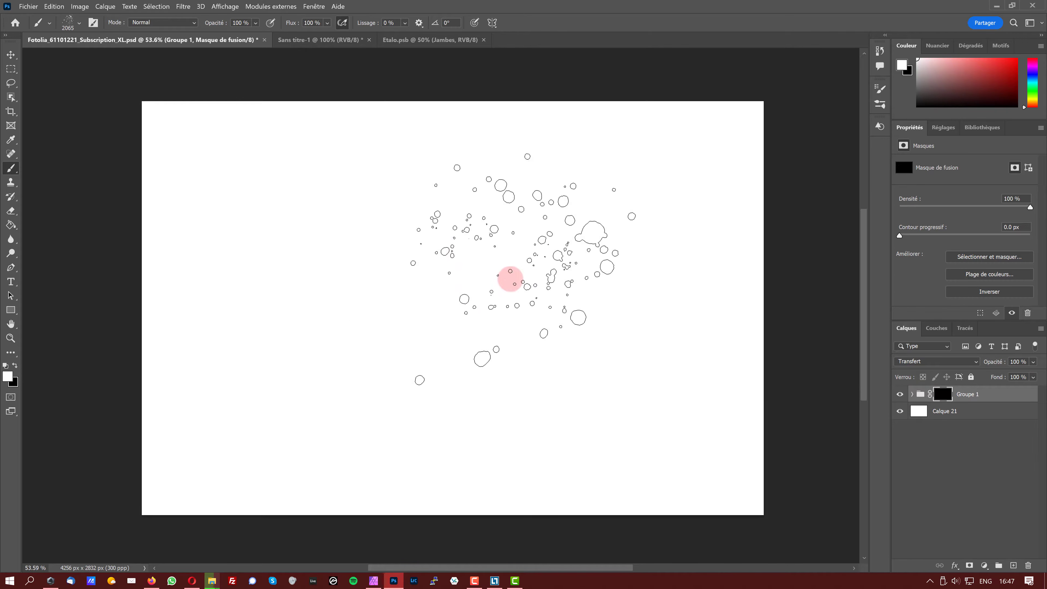
pyautogui.click(426, 307)
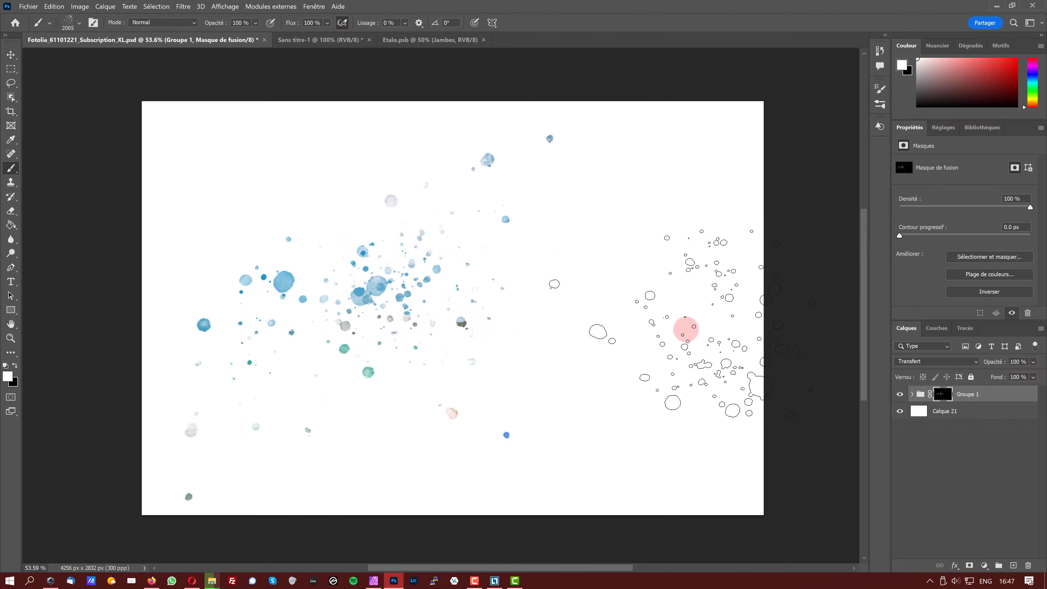
pyautogui.hotkey('ctrl', 'z')
pyautogui.click(458, 319)
pyautogui.moveTo(458, 319)
pyautogui.mouseDown()
pyautogui.moveTo(492, 308)
pyautogui.moveTo(466, 311)
pyautogui.moveTo(562, 314)
pyautogui.moveTo(557, 330)
pyautogui.moveTo(561, 289)
pyautogui.mouseUp()
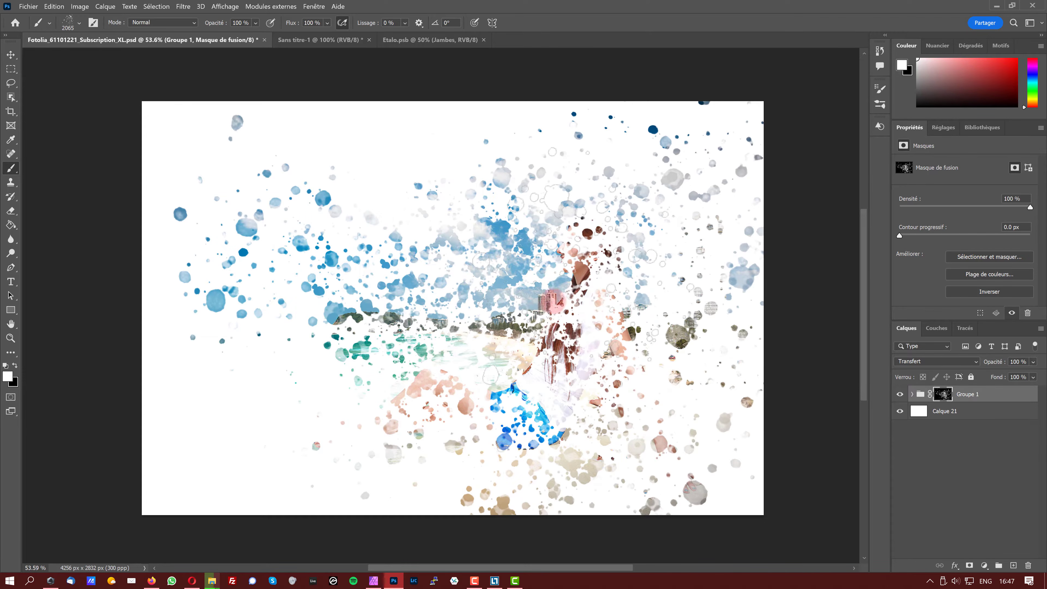
# Select Kyle's Concept Brushes - All Purpose Blend at 265 px and smudge the group's mask across the sky, sea and woman
pyautogui.rightClick(570, 297)
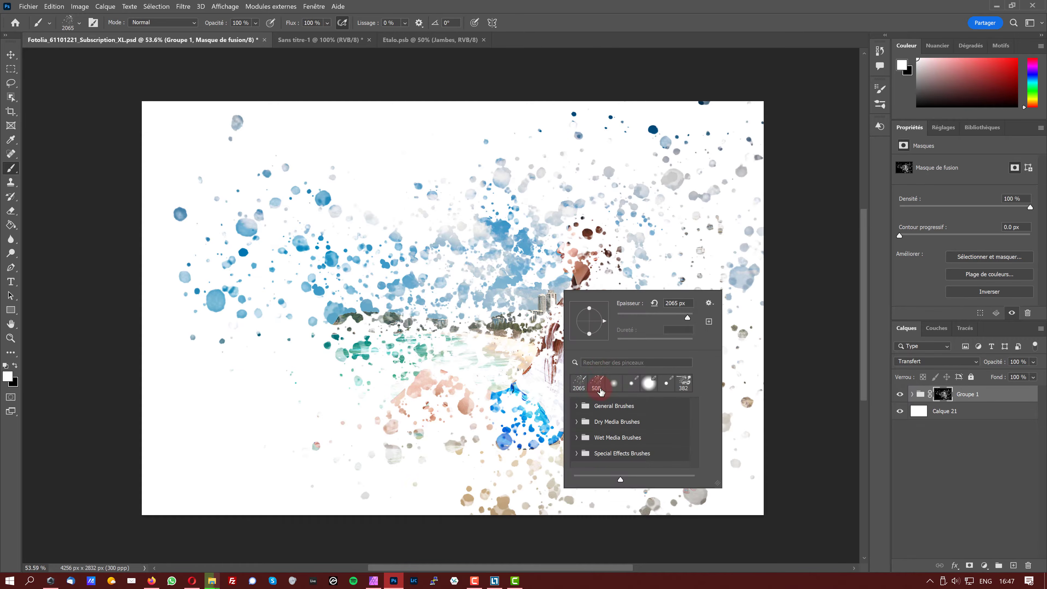
pyautogui.scroll(-5, 626, 463)
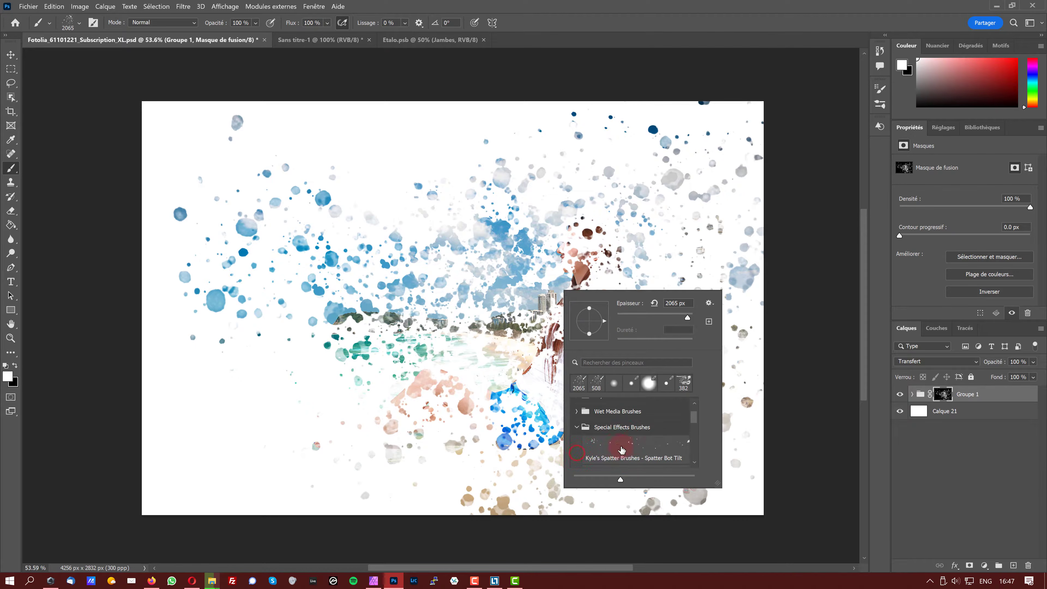
pyautogui.scroll(-1, 640, 442)
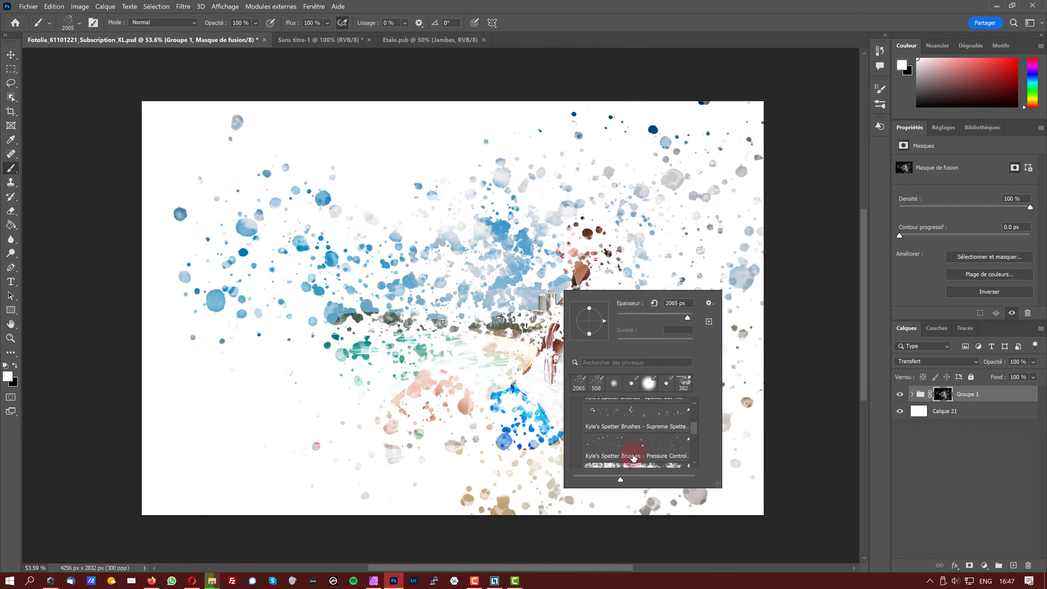
pyautogui.click(626, 460)
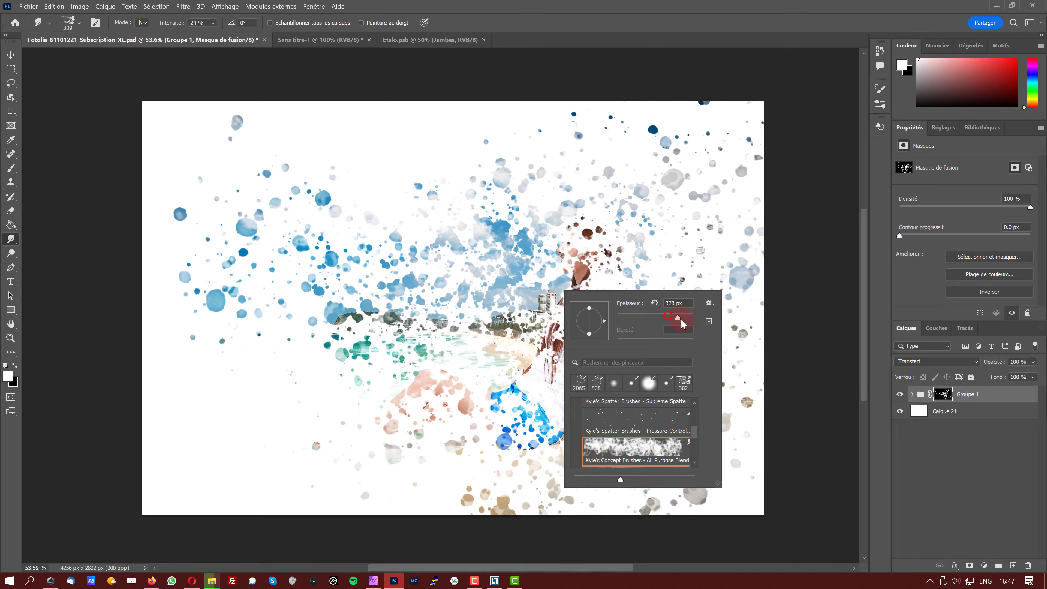
pyautogui.moveTo(681, 322); pyautogui.dragTo(679, 322)
pyautogui.click(383, 160)
pyautogui.moveTo(387, 153)
pyautogui.mouseDown()
pyautogui.moveTo(486, 188)
pyautogui.moveTo(370, 166)
pyautogui.moveTo(411, 169)
pyautogui.moveTo(360, 237)
pyautogui.moveTo(393, 153)
pyautogui.moveTo(396, 177)
pyautogui.moveTo(424, 166)
pyautogui.moveTo(389, 222)
pyautogui.moveTo(382, 176)
pyautogui.moveTo(375, 199)
pyautogui.moveTo(391, 167)
pyautogui.moveTo(402, 206)
pyautogui.moveTo(371, 196)
pyautogui.moveTo(341, 206)
pyautogui.moveTo(325, 185)
pyautogui.moveTo(350, 184)
pyautogui.moveTo(383, 269)
pyautogui.moveTo(372, 182)
pyautogui.moveTo(330, 253)
pyautogui.moveTo(391, 232)
pyautogui.moveTo(570, 258)
pyautogui.mouseUp()
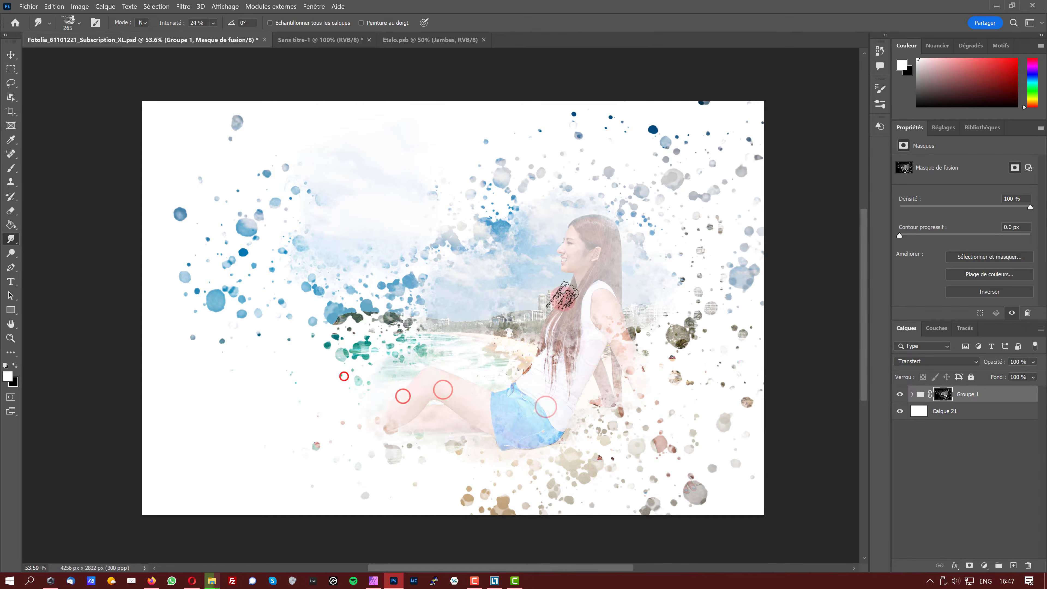
# Select Kyle's Spatter Brushes - Pressure Control at 3370 px and stamp large white splatters on the group's mask
pyautogui.rightClick(565, 298)
pyautogui.click(650, 430)
pyautogui.click(494, 273)
pyautogui.rightClick(521, 283)
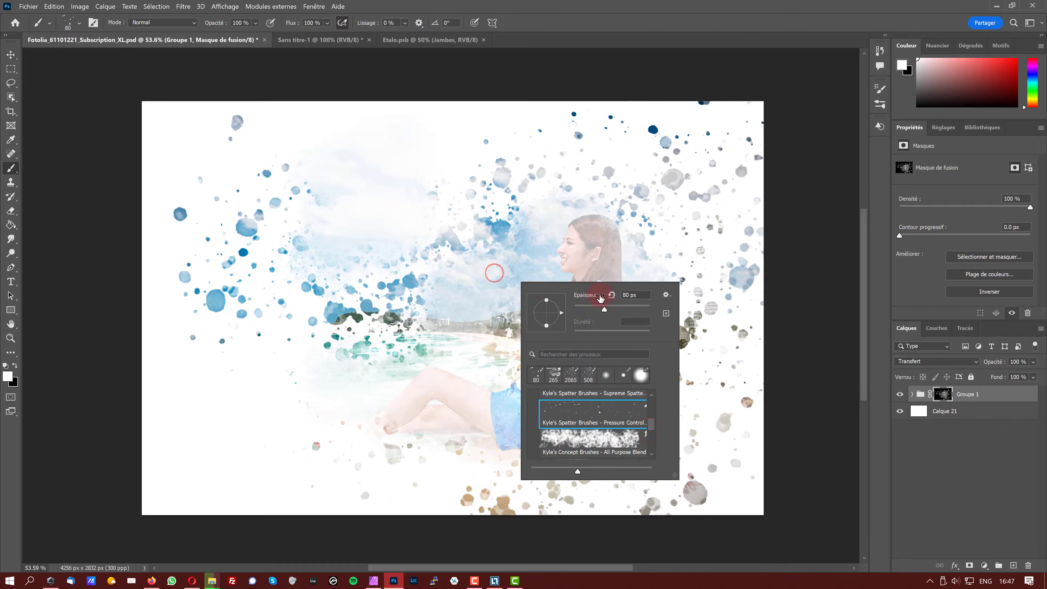
pyautogui.moveTo(601, 298); pyautogui.dragTo(647, 310)
pyautogui.click(490, 279)
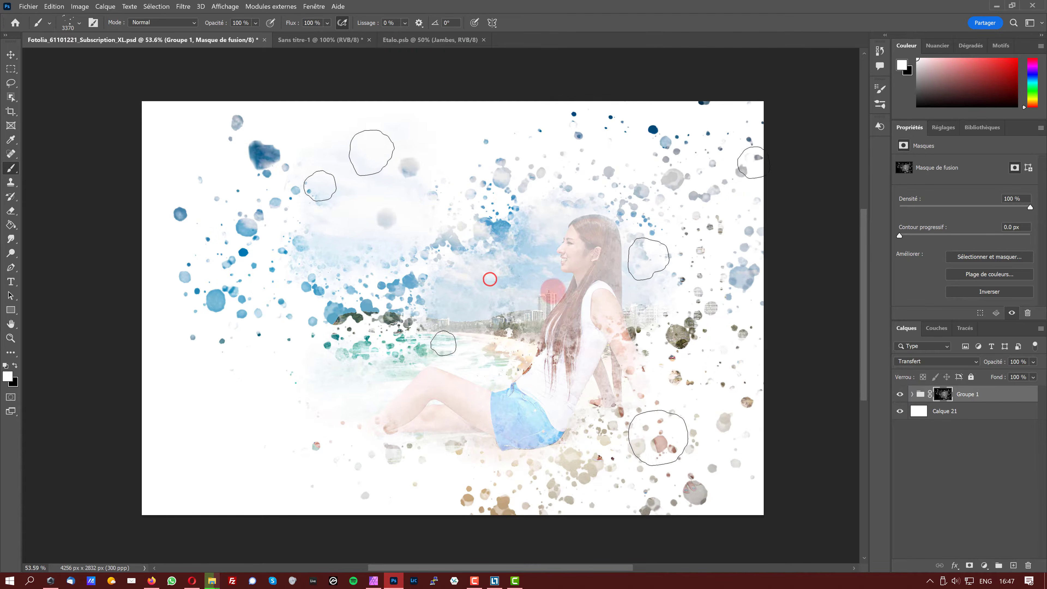
# Reduce the spatter brush to 454 px and paint smaller white splatters on the mask around and over the woman
pyautogui.rightClick(556, 291)
pyautogui.click(561, 215)
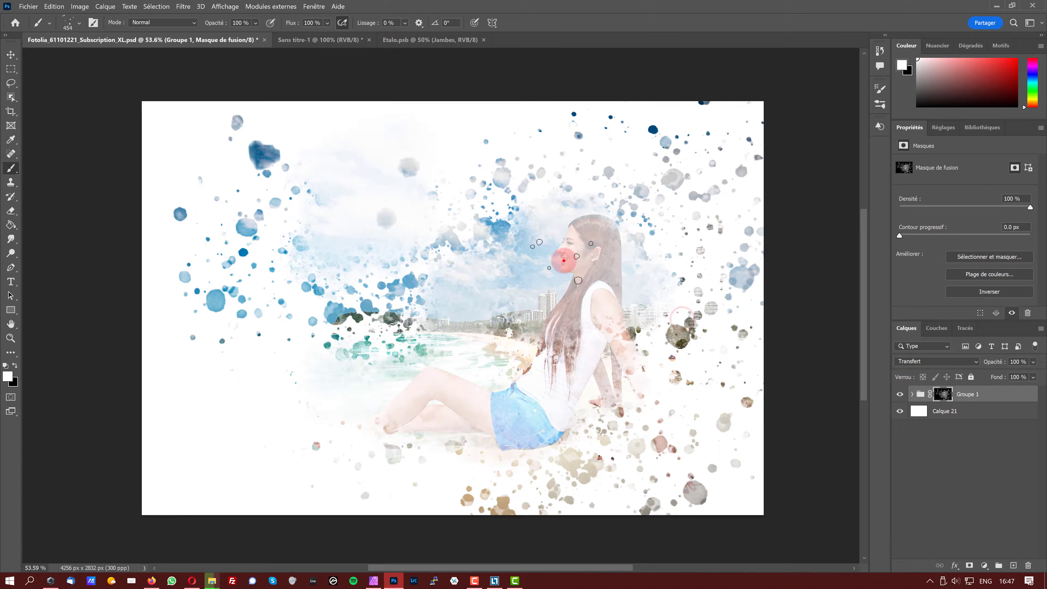
pyautogui.click(571, 223)
pyautogui.click(579, 219)
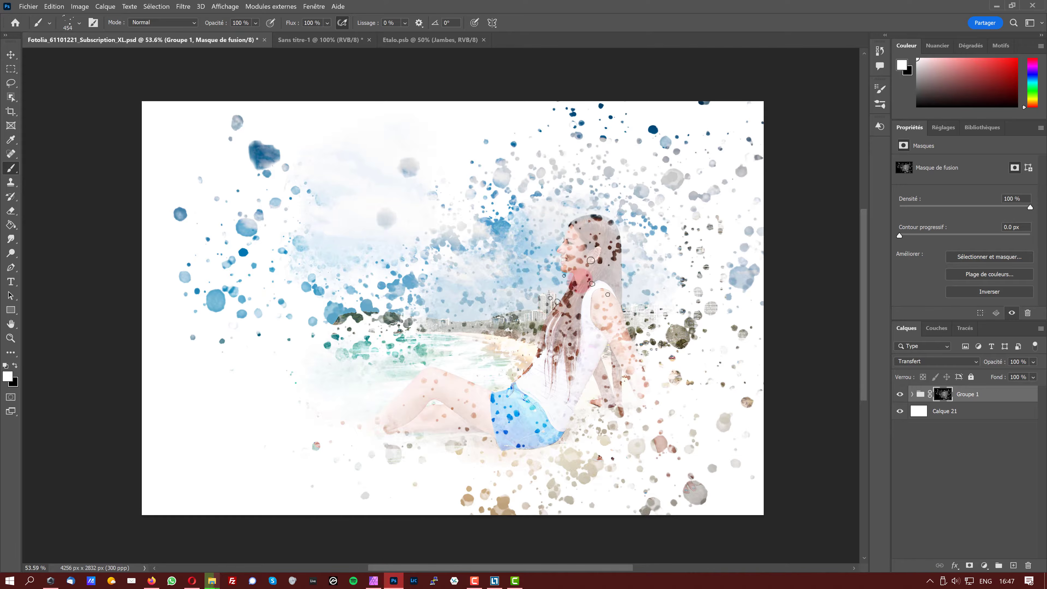
# Select Kyle's Spatter Brushes - Supreme Spatter at 497 px and paint white on the mask over the woman's head, torso and surroundings
pyautogui.rightClick(673, 371)
pyautogui.scroll(2, 655, 408)
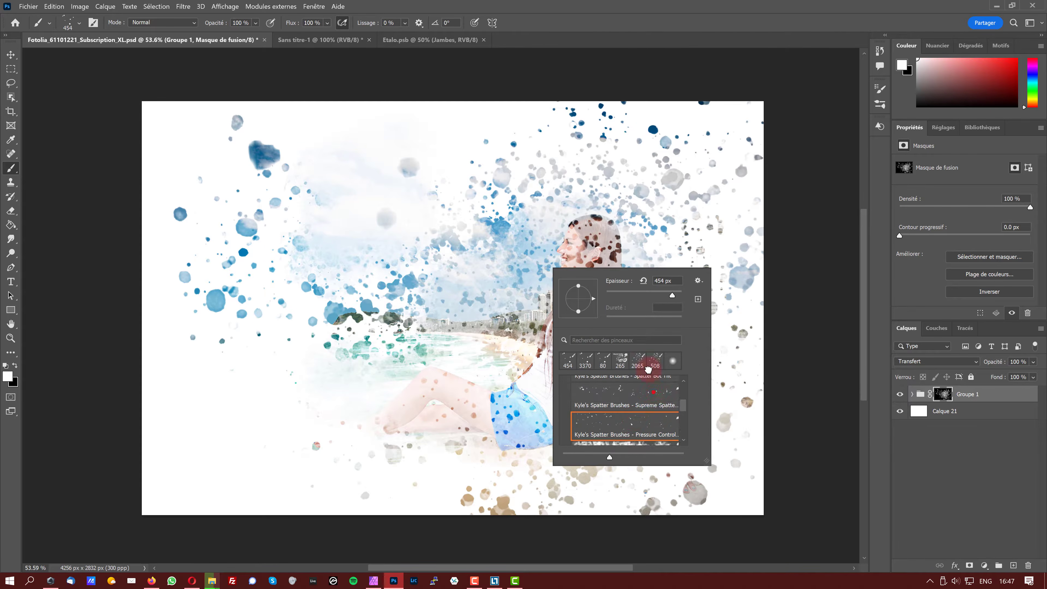
pyautogui.click(653, 392)
pyautogui.moveTo(672, 297); pyautogui.dragTo(678, 297)
pyautogui.click(536, 259)
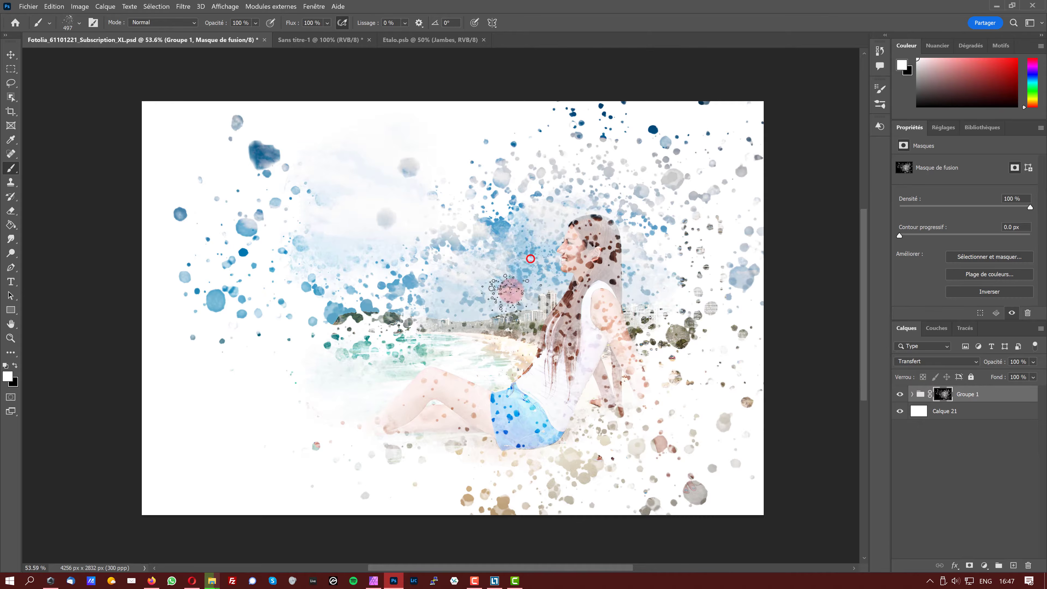
pyautogui.click(548, 256)
pyautogui.click(554, 260)
pyautogui.click(578, 289)
pyautogui.click(573, 355)
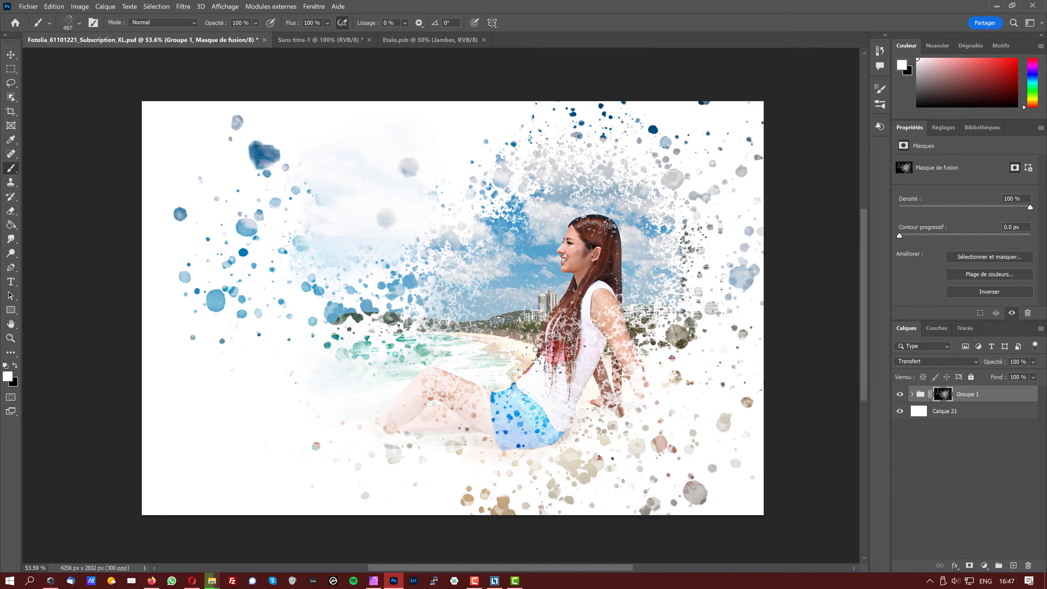
pyautogui.click(554, 350)
# Switch to Affinity Photo and delete the Passe-haut live filter layer from the Fotolia document
pyautogui.click(374, 581)
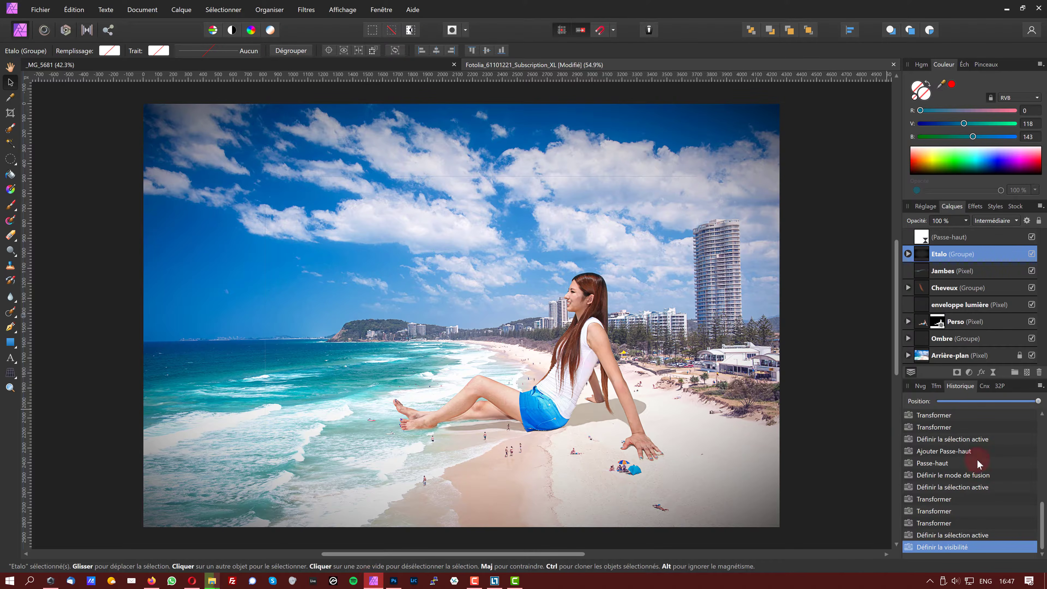
pyautogui.click(966, 238)
pyautogui.click(1039, 373)
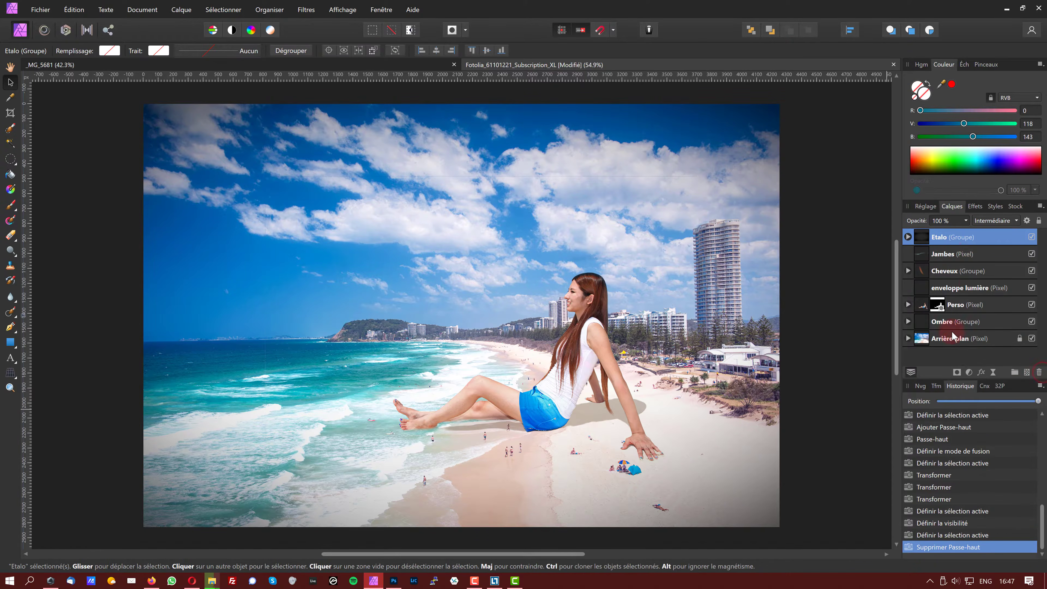
# Group all layers from Etalo down to Arrière-plan and add a layer mask to the group
pyautogui.keyDown('shift'); pyautogui.click(970, 343); pyautogui.keyUp('shift')
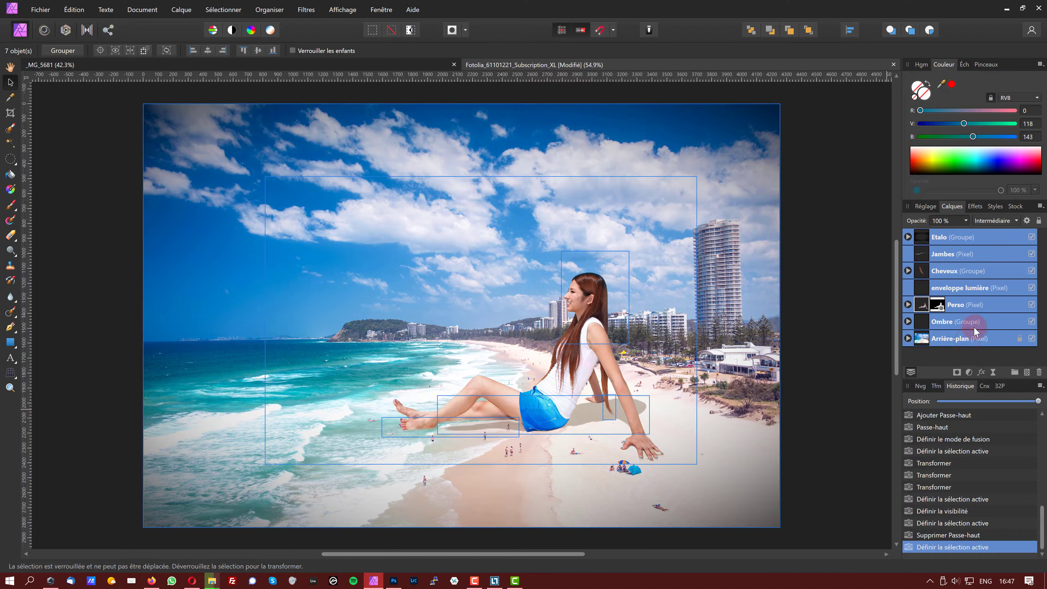
pyautogui.click(1015, 372)
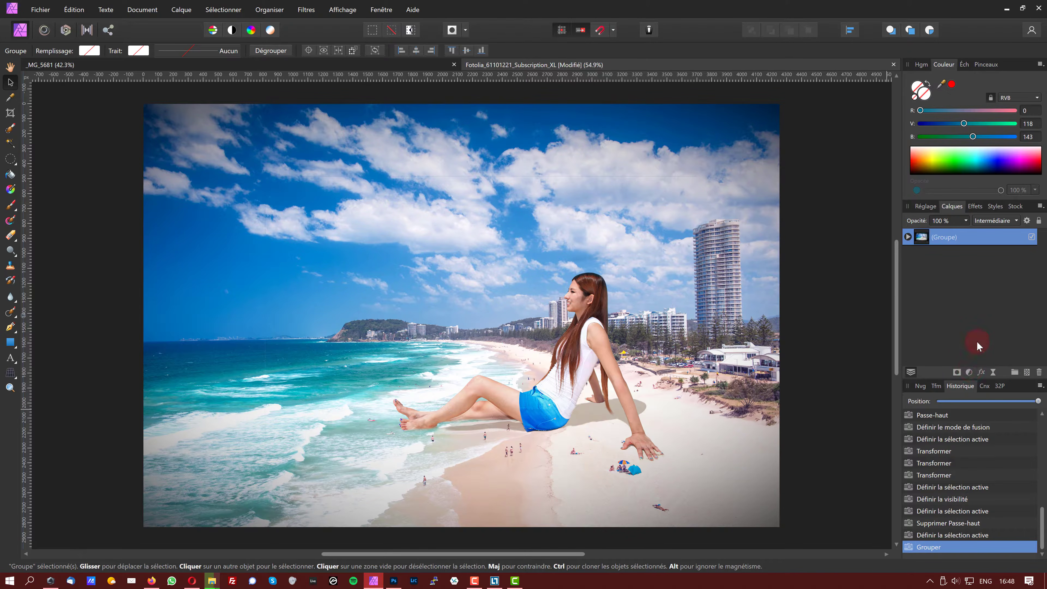
pyautogui.click(957, 372)
pyautogui.click(957, 373)
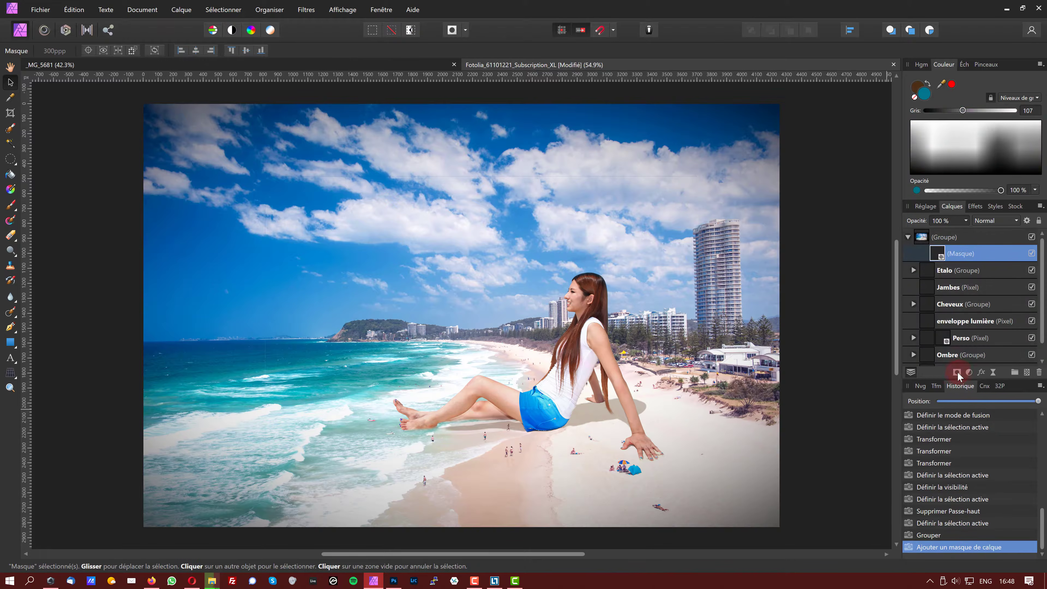
# Fill the group's mask with black (grey level 0) using the Flood Fill tool, then collapse the group
pyautogui.click(776, 300)
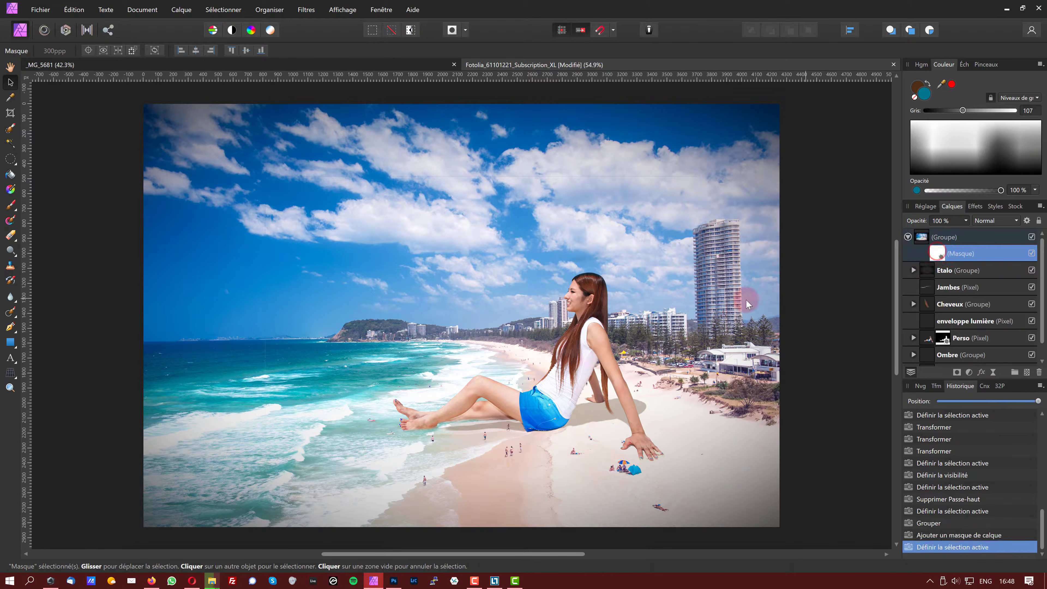
pyautogui.click(10, 175)
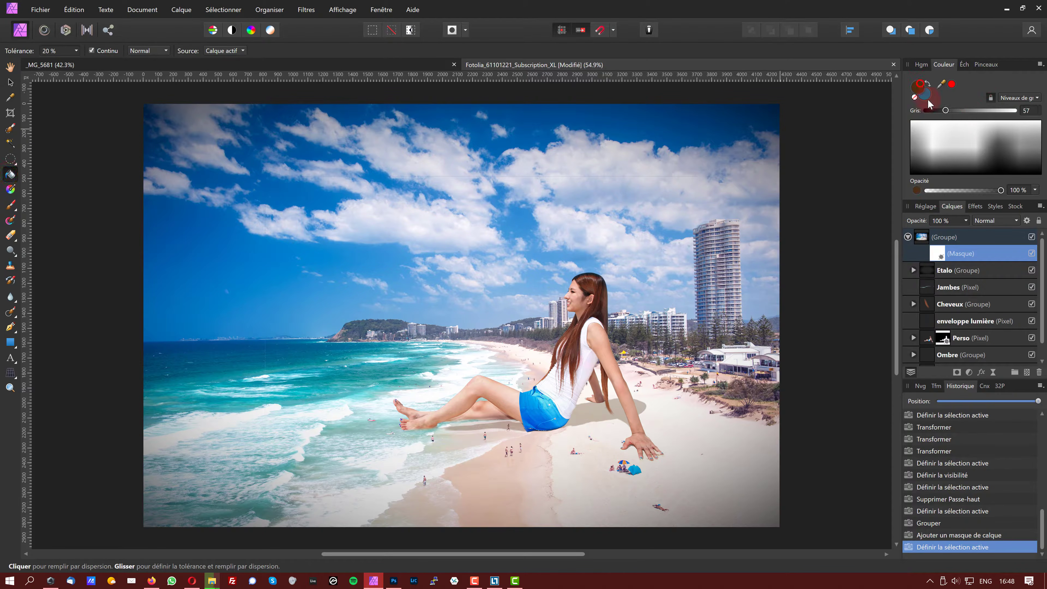
pyautogui.moveTo(943, 111); pyautogui.dragTo(928, 109)
pyautogui.click(632, 181)
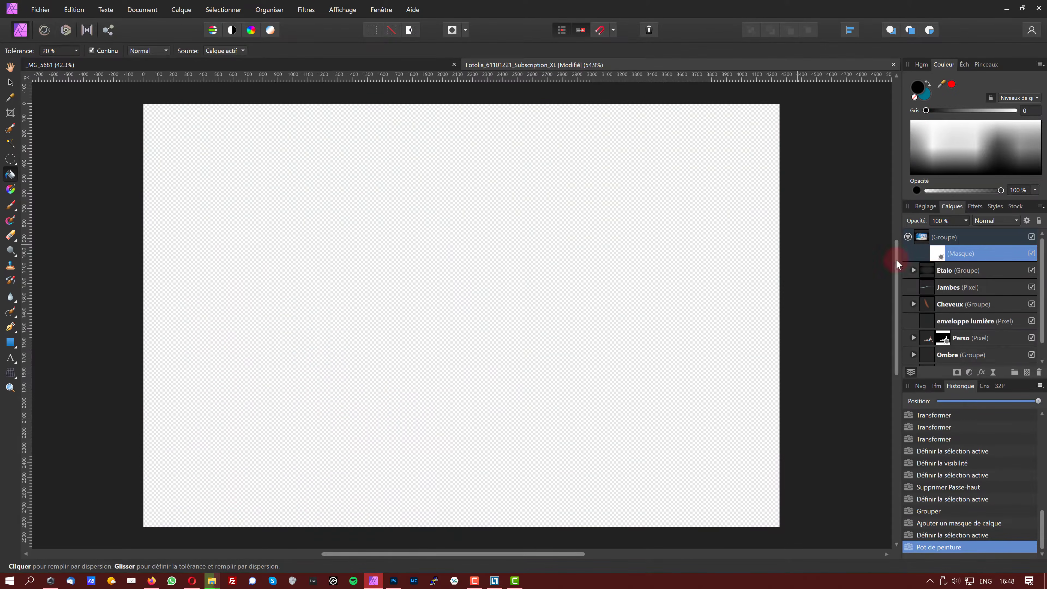
pyautogui.click(909, 237)
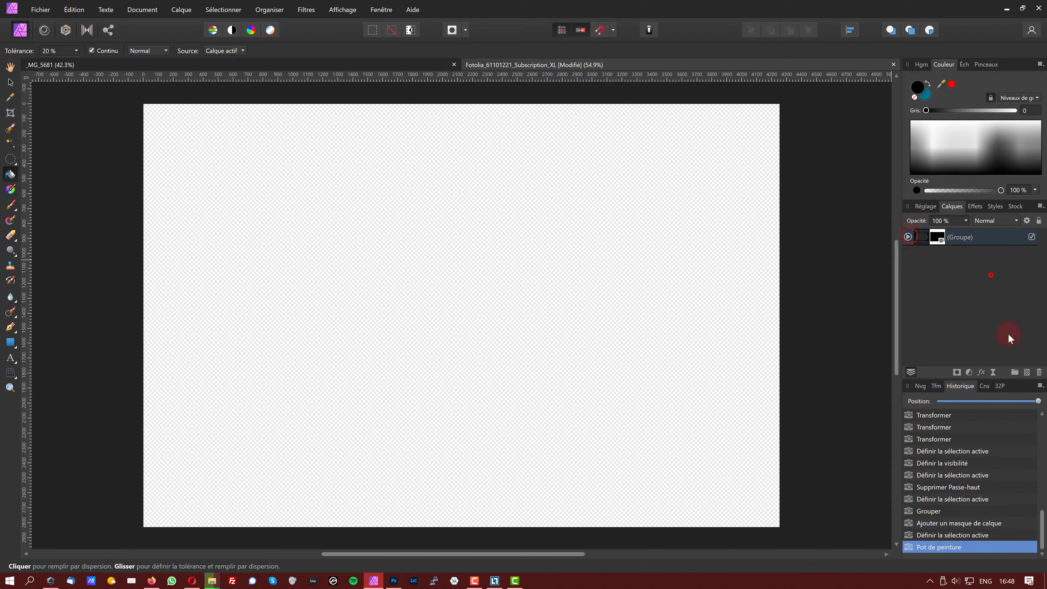
# Add a pixel layer, fill it with white (RGB 255, 255, 255) and place it beneath the masked group
pyautogui.click(1027, 372)
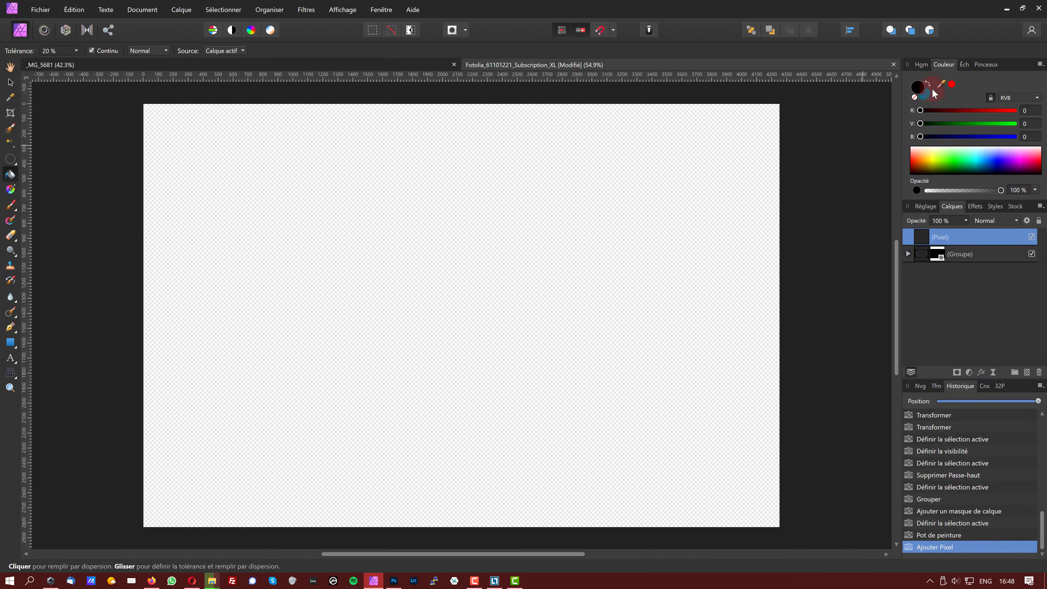
pyautogui.click(1014, 124)
pyautogui.click(1006, 136)
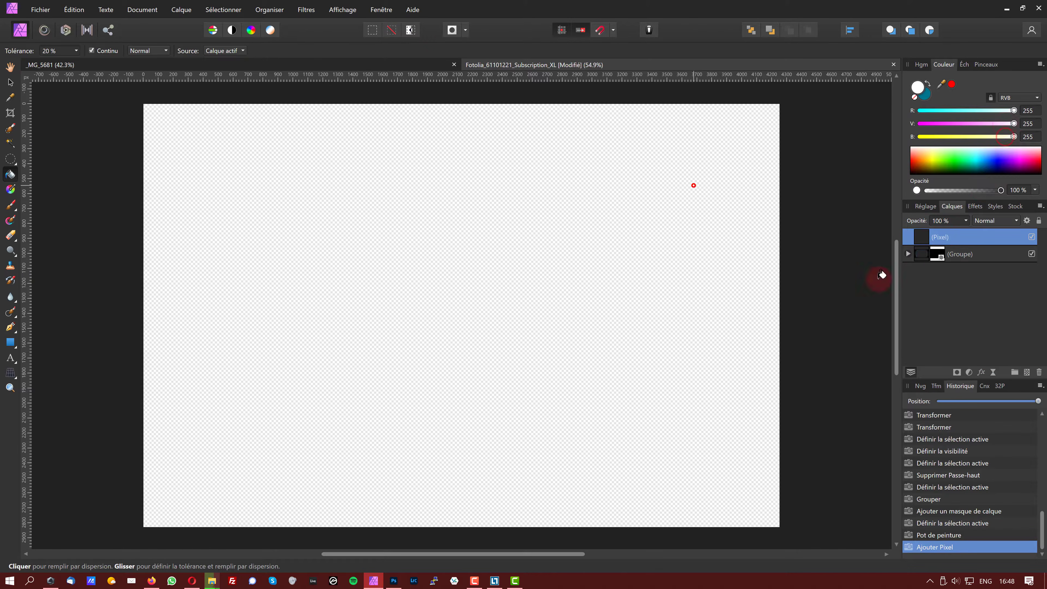
pyautogui.moveTo(941, 236); pyautogui.dragTo(918, 270)
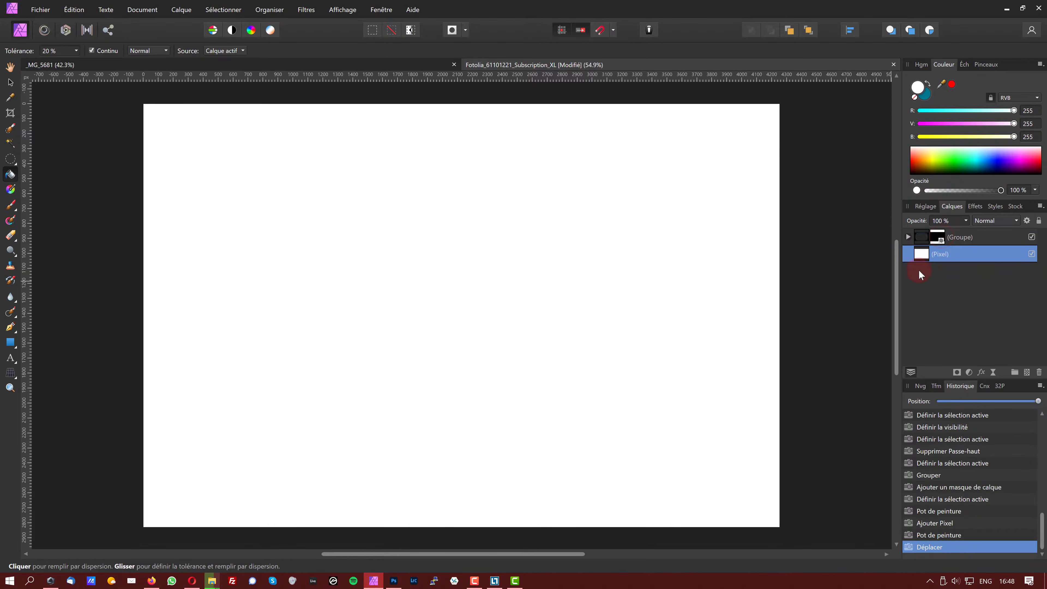
# Target the group's mask with the Paint Brush tool and display the Acryliques brush category
pyautogui.click(934, 239)
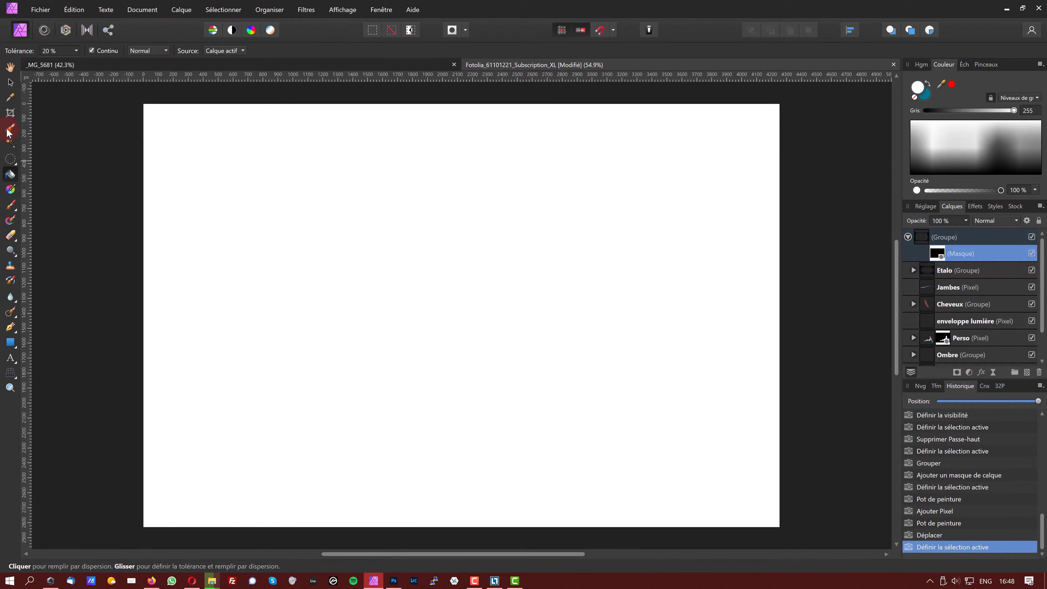
pyautogui.click(11, 207)
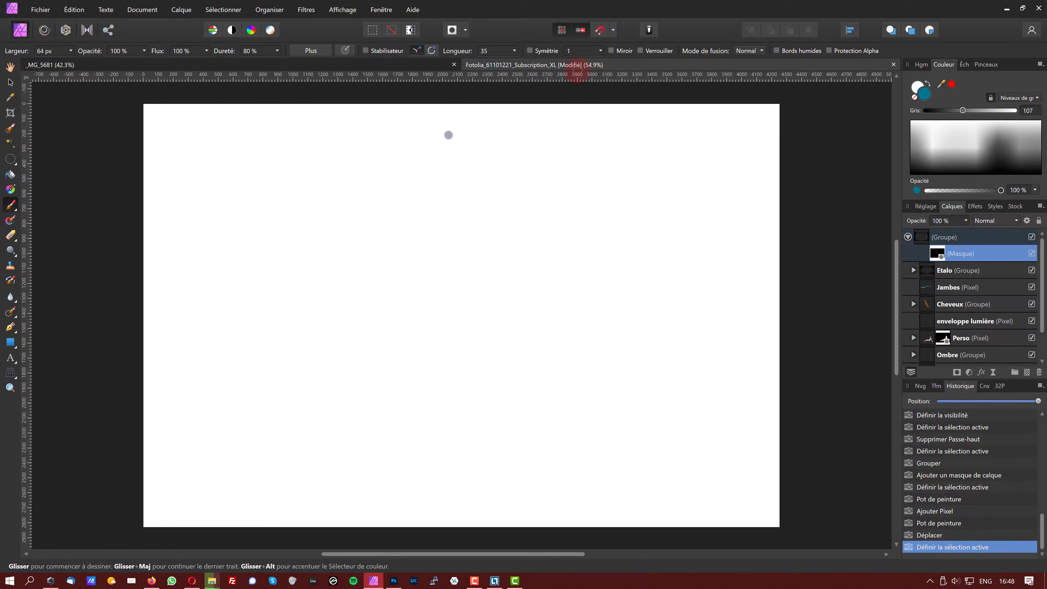
pyautogui.moveTo(369, 149); pyautogui.dragTo(142, 93)
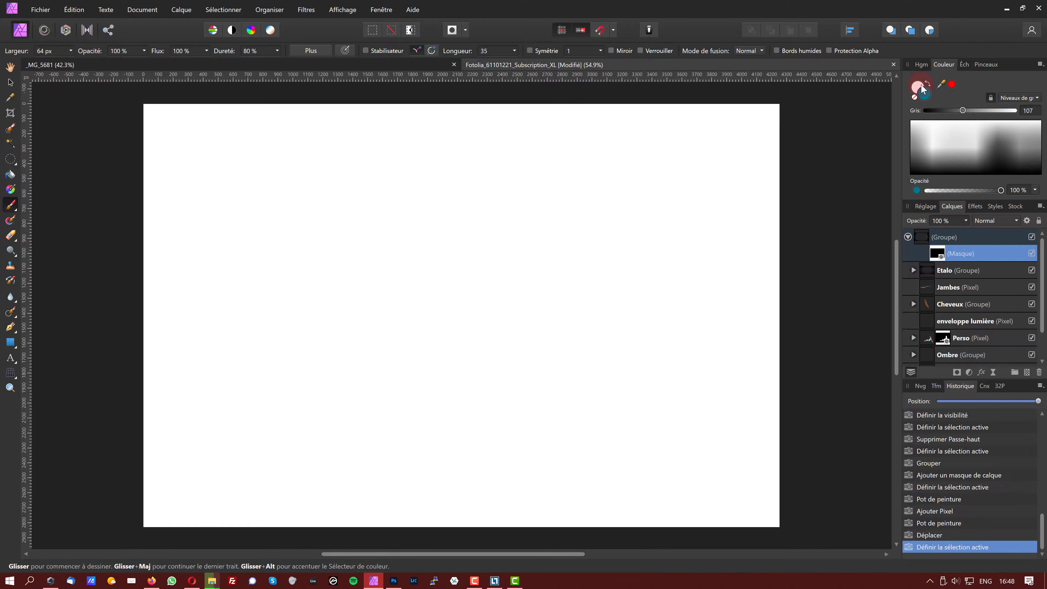
pyautogui.click(992, 65)
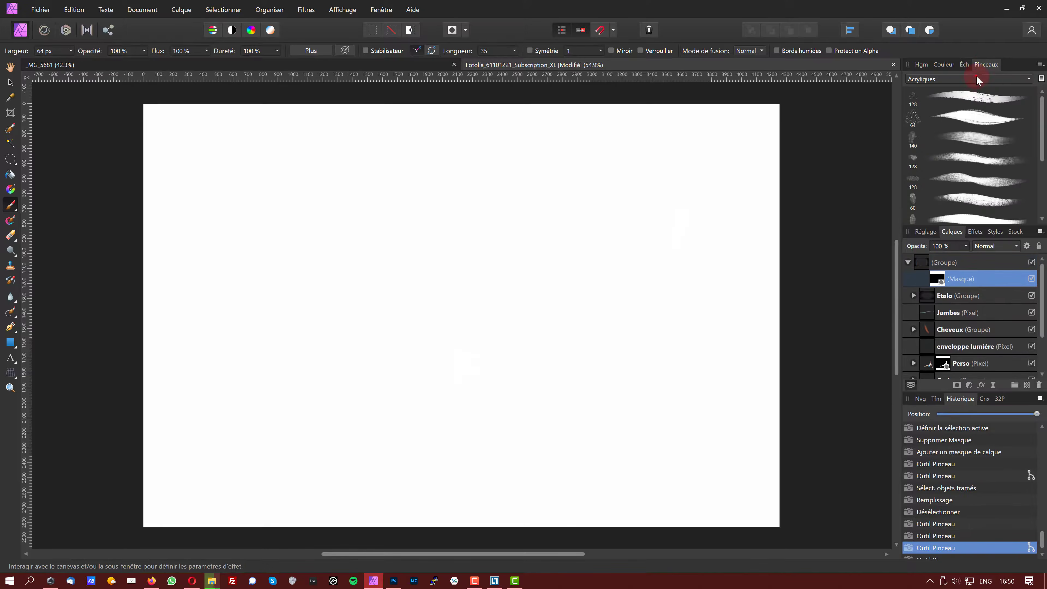
pyautogui.click(976, 77)
pyautogui.click(926, 103)
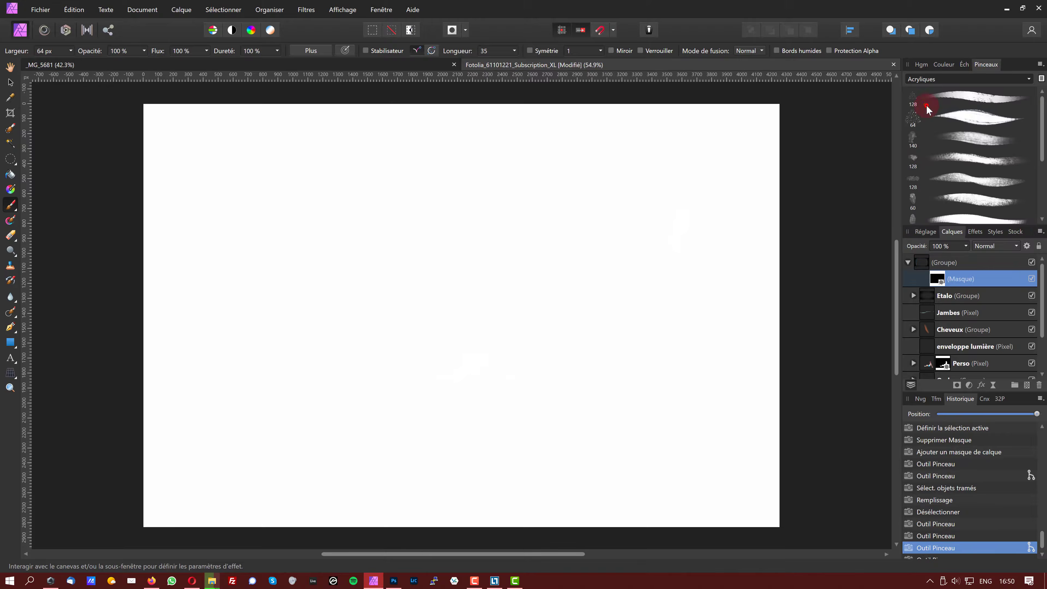
# Undo a test brush stroke, display the Aquarelles brush category, and set the brush to 138 px width and 75% opacity
pyautogui.moveTo(616, 201)
pyautogui.mouseDown()
pyautogui.moveTo(624, 227)
pyautogui.moveTo(577, 188)
pyautogui.mouseUp()
pyautogui.hotkey('ctrl', 'z')
pyautogui.moveTo(1040, 116)
pyautogui.mouseDown()
pyautogui.moveTo(1039, 131)
pyautogui.moveTo(486, 210)
pyautogui.mouseUp()
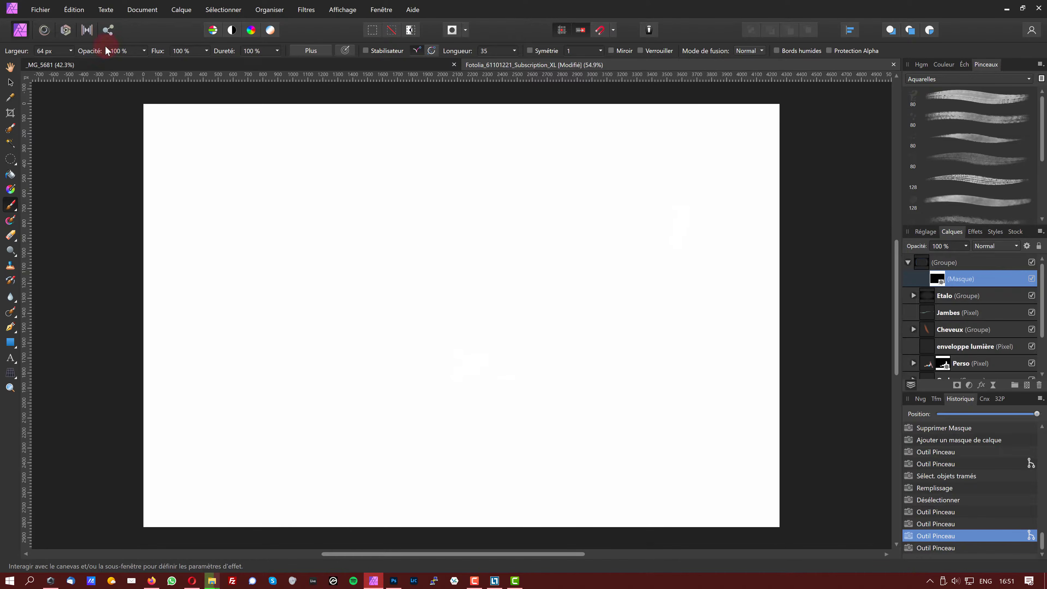
pyautogui.moveTo(76, 56); pyautogui.dragTo(90, 58)
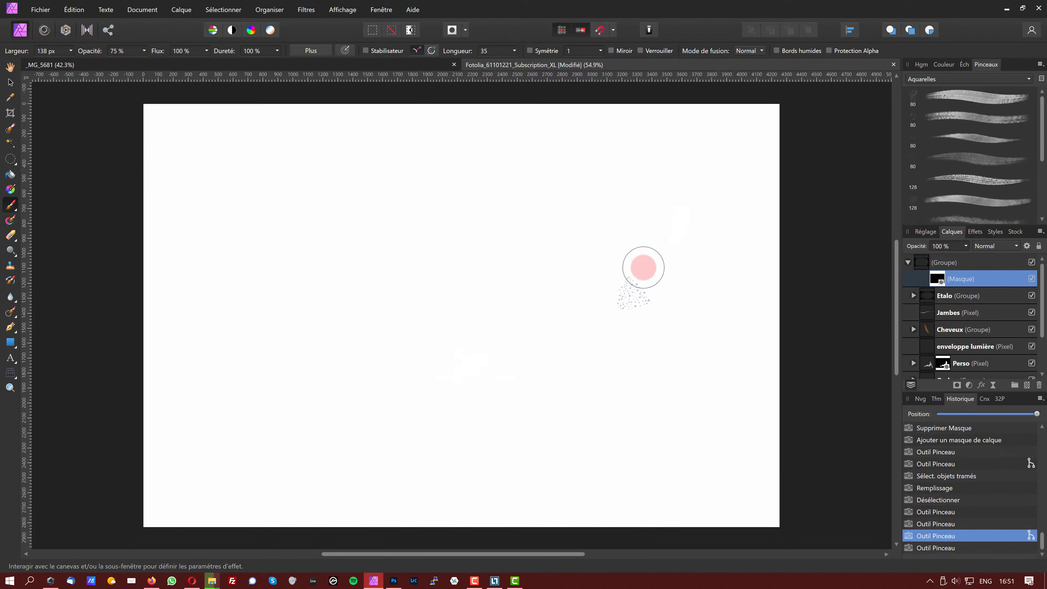
# Examine the brush preview option in the user interface preferences, then close the preferences
pyautogui.click(74, 10)
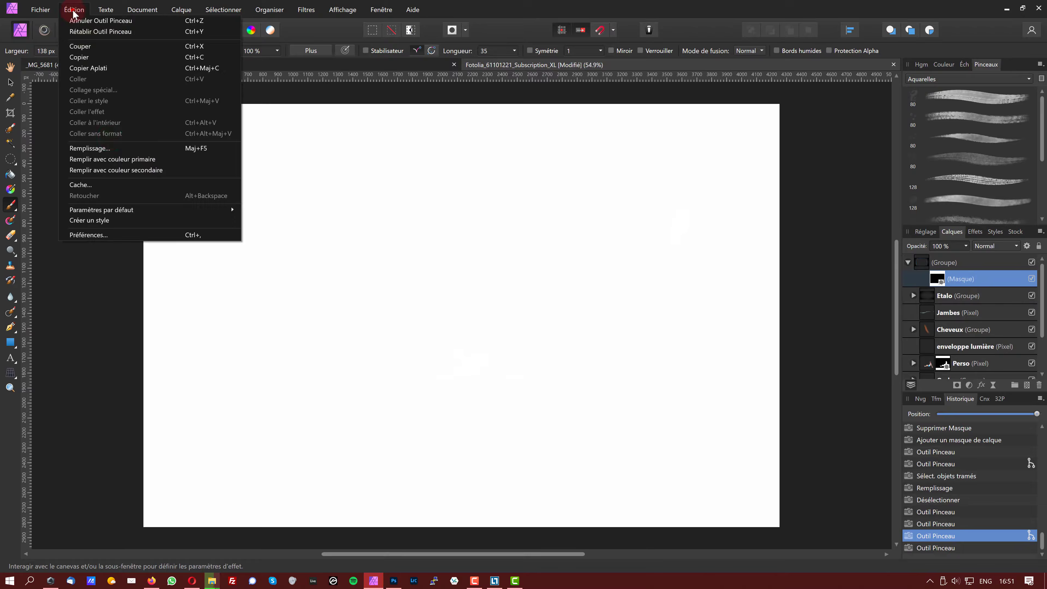
pyautogui.click(146, 235)
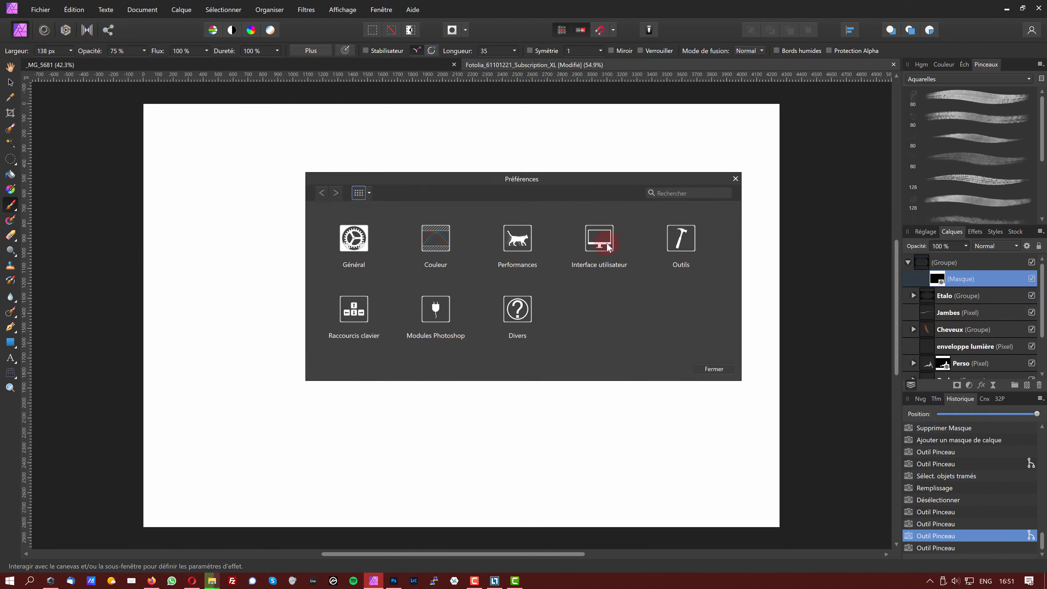
pyautogui.click(604, 243)
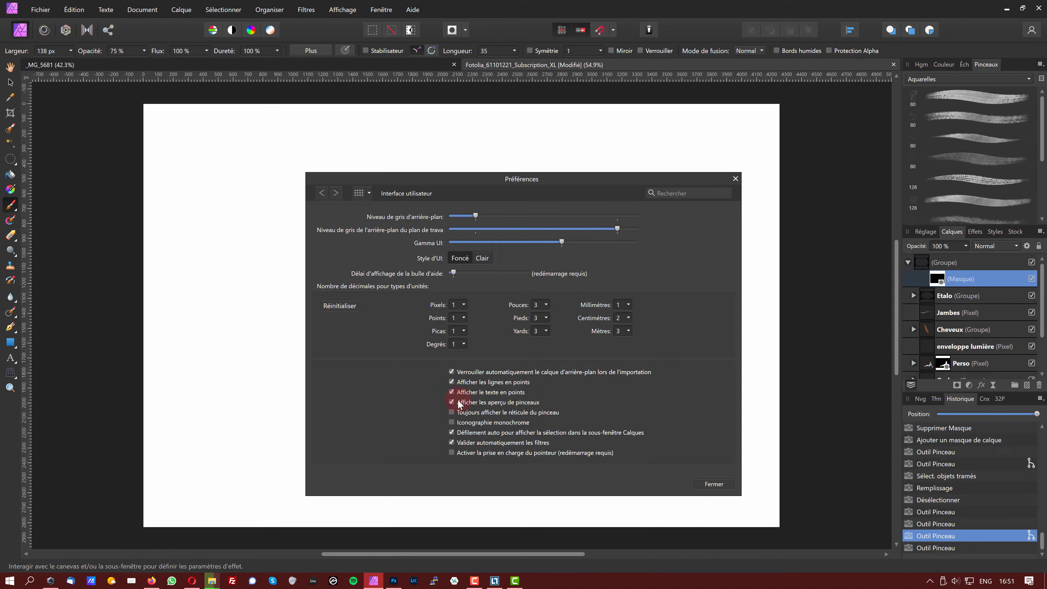
pyautogui.click(719, 485)
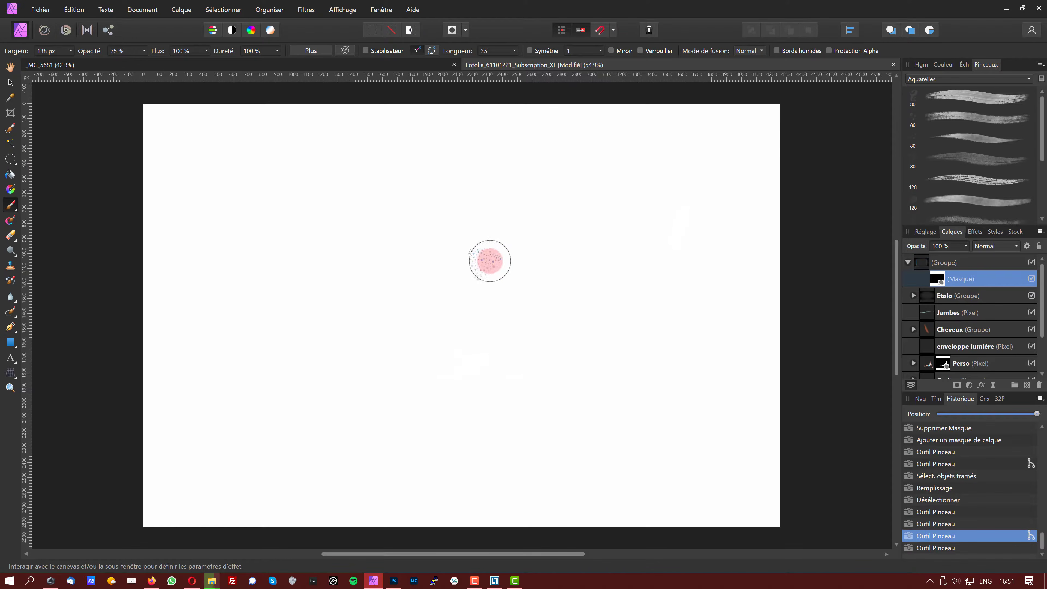
# Choose the cloudy 128 px brush from the Aquarelles category, enlarge it to 1919 px and test it on the group's mask
pyautogui.scroll(-5, 1024, 177)
pyautogui.click(973, 175)
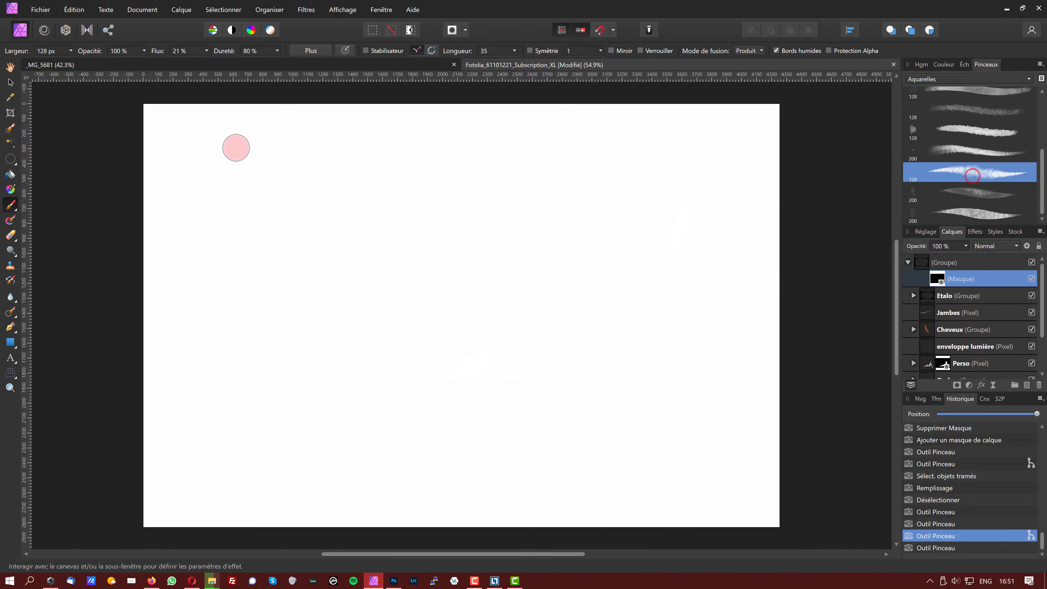
pyautogui.click(71, 51)
pyautogui.moveTo(77, 61)
pyautogui.mouseDown()
pyautogui.moveTo(491, 90)
pyautogui.moveTo(428, 47)
pyautogui.mouseUp()
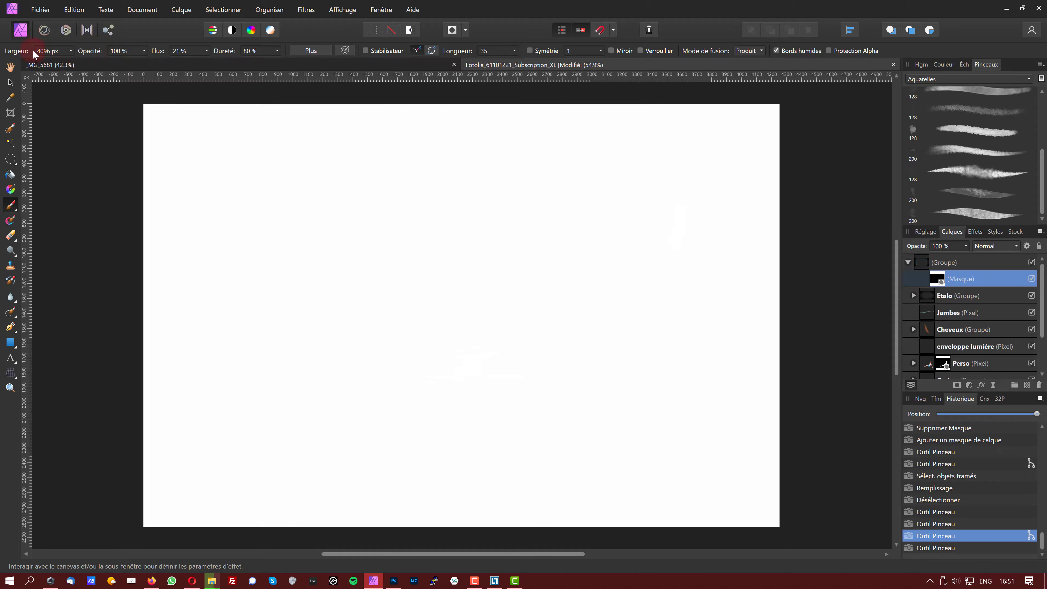
pyautogui.click(70, 50)
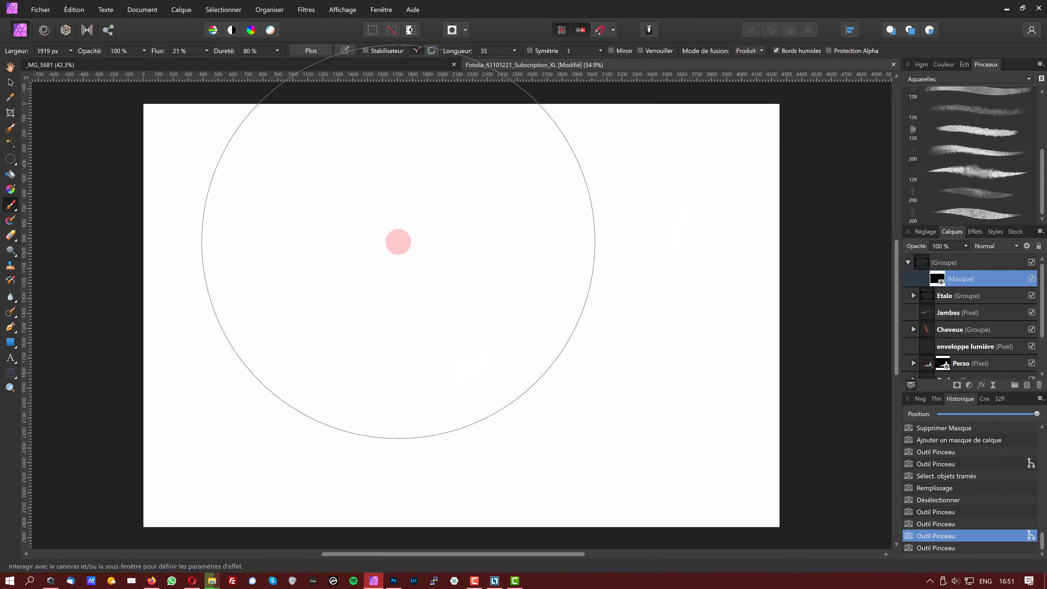
pyautogui.click(484, 298)
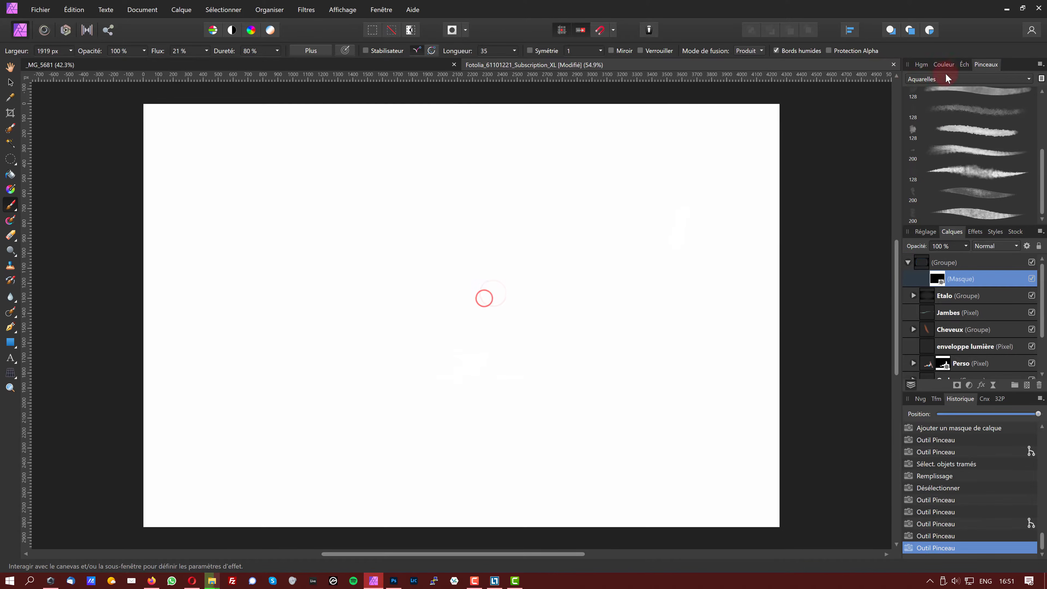
# Check the paint colour, set the brush's blend mode to Normal, and paint white on the mask to reveal the woman and beach
pyautogui.click(944, 64)
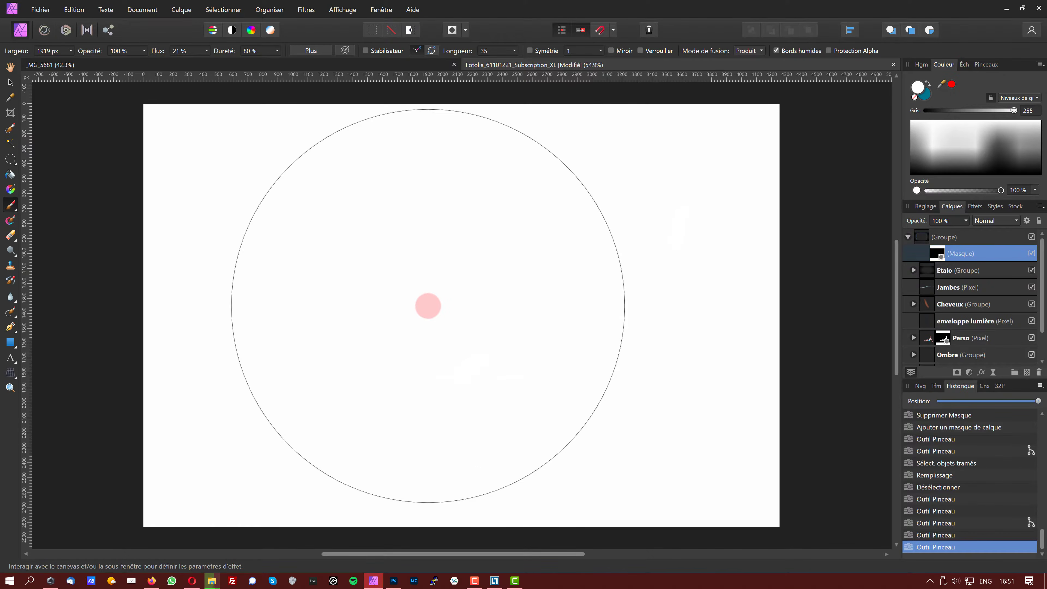
pyautogui.click(311, 50)
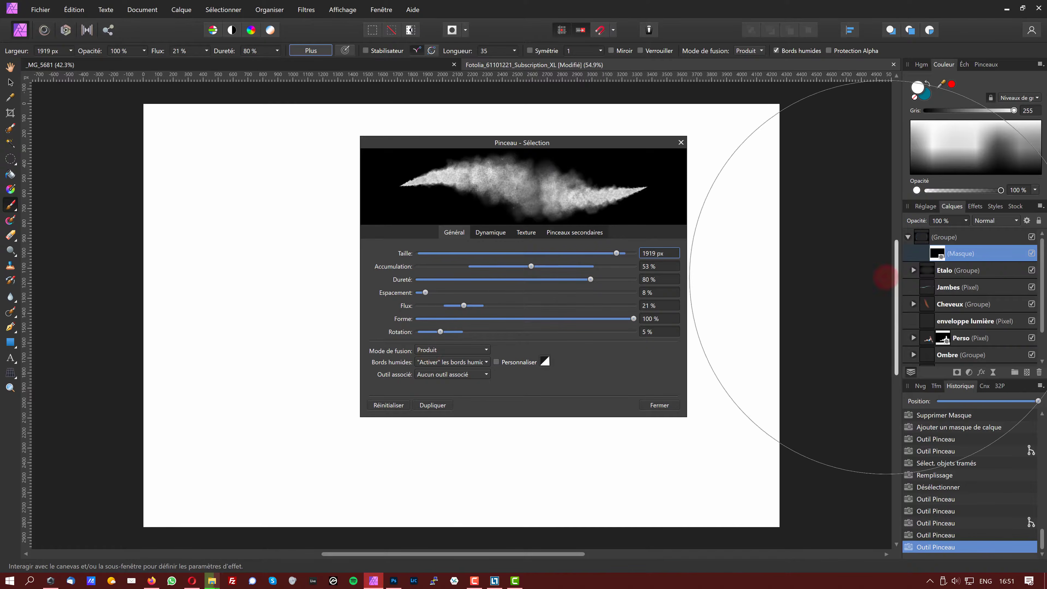
pyautogui.click(446, 350)
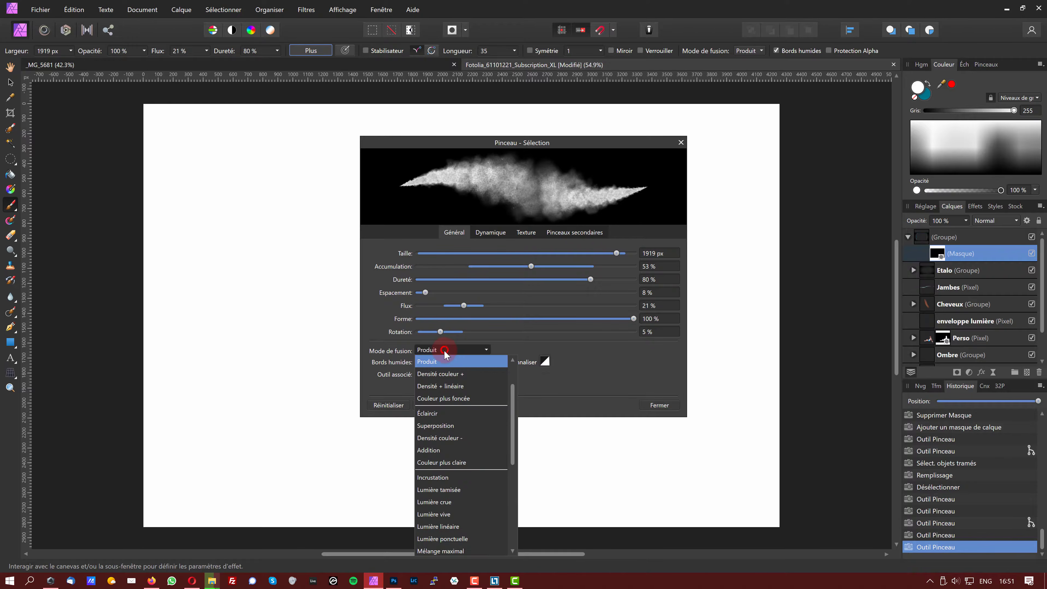
pyautogui.scroll(2, 456, 365)
pyautogui.click(455, 363)
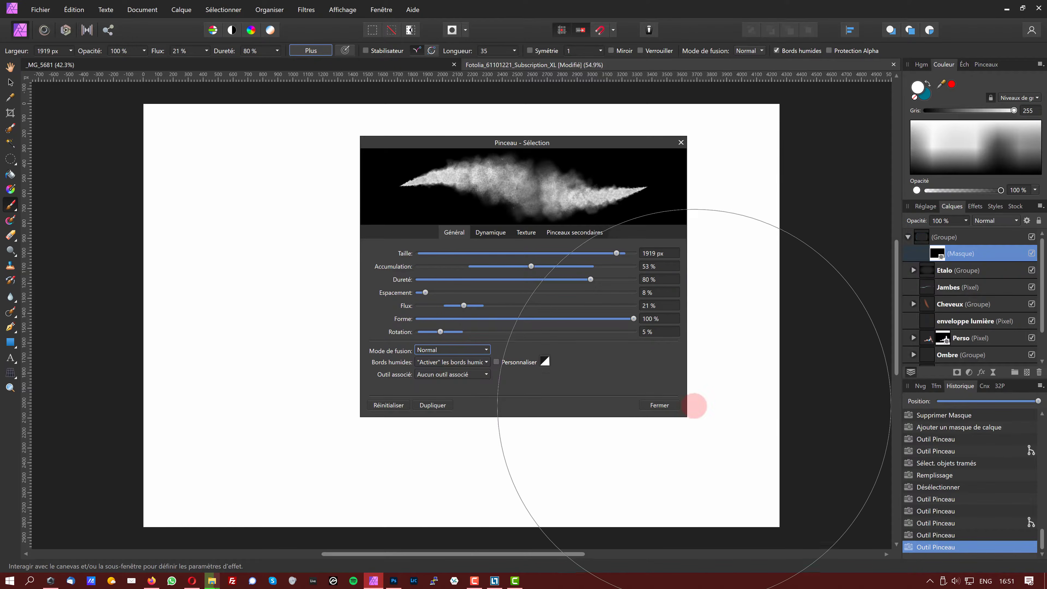
pyautogui.click(659, 406)
pyautogui.moveTo(475, 341)
pyautogui.mouseDown()
pyautogui.moveTo(449, 324)
pyautogui.moveTo(456, 303)
pyautogui.moveTo(516, 333)
pyautogui.moveTo(543, 336)
pyautogui.moveTo(567, 322)
pyautogui.moveTo(555, 298)
pyautogui.moveTo(533, 290)
pyautogui.moveTo(484, 293)
pyautogui.moveTo(472, 306)
pyautogui.moveTo(510, 318)
pyautogui.moveTo(278, 421)
pyautogui.moveTo(283, 433)
pyautogui.moveTo(472, 375)
pyautogui.moveTo(473, 347)
pyautogui.moveTo(544, 334)
pyautogui.moveTo(575, 316)
pyautogui.mouseUp()
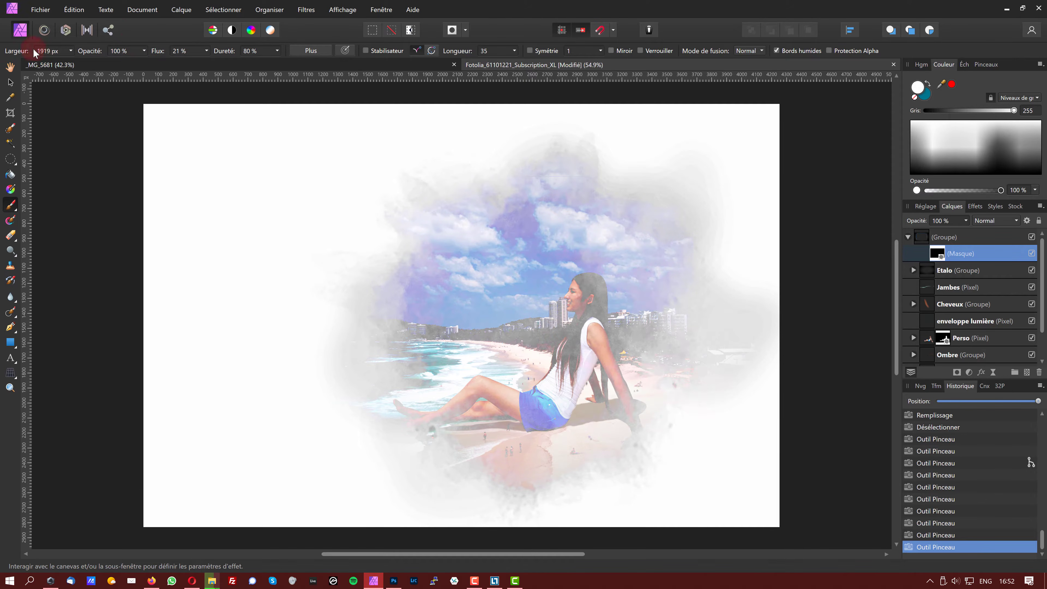
# Reduce the brush width to 476 px and paint further over the woman and surrounding beach to reveal them more fully
pyautogui.moveTo(26, 50); pyautogui.dragTo(2, 52)
pyautogui.click(70, 51)
pyautogui.moveTo(69, 60); pyautogui.dragTo(67, 58)
pyautogui.moveTo(562, 307)
pyautogui.mouseDown()
pyautogui.moveTo(572, 318)
pyautogui.moveTo(590, 285)
pyautogui.mouseUp()
pyautogui.moveTo(525, 376); pyautogui.dragTo(601, 319)
pyautogui.moveTo(242, 213)
pyautogui.mouseDown()
pyautogui.moveTo(240, 190)
pyautogui.moveTo(227, 324)
pyautogui.mouseUp()
pyautogui.moveTo(625, 302)
pyautogui.mouseDown()
pyautogui.moveTo(584, 320)
pyautogui.moveTo(618, 352)
pyautogui.moveTo(621, 322)
pyautogui.moveTo(584, 336)
pyautogui.moveTo(555, 380)
pyautogui.moveTo(514, 331)
pyautogui.moveTo(489, 365)
pyautogui.mouseUp()
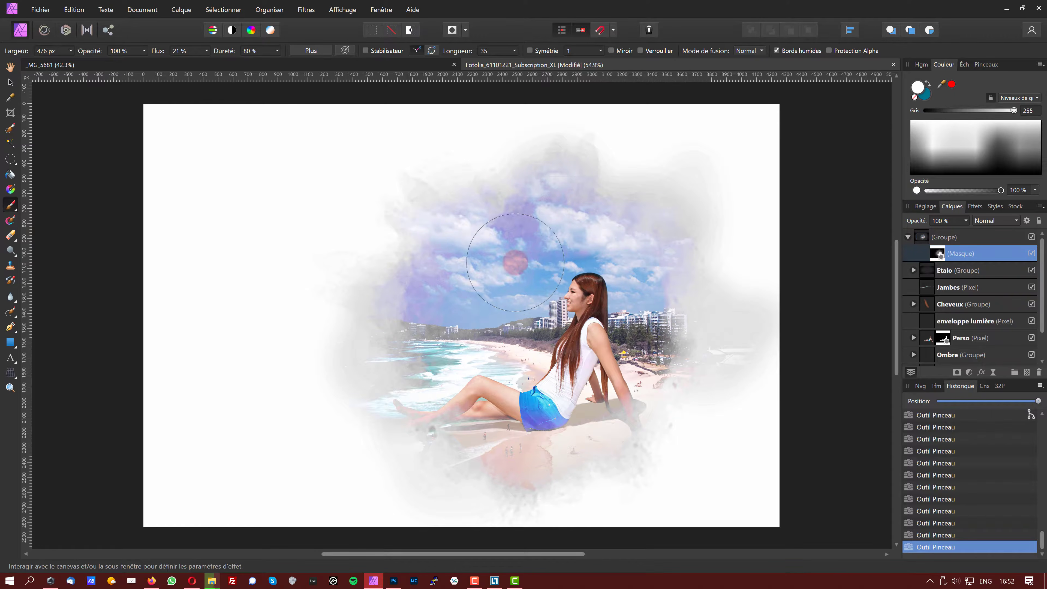
pyautogui.moveTo(485, 370)
pyautogui.mouseDown()
pyautogui.moveTo(384, 469)
pyautogui.moveTo(394, 565)
pyautogui.mouseUp()
# Switch to Photoshop, set the Kyle's Supreme Spatter brush to 1739 px and add splatters to the mask on the image's left side
pyautogui.click(393, 581)
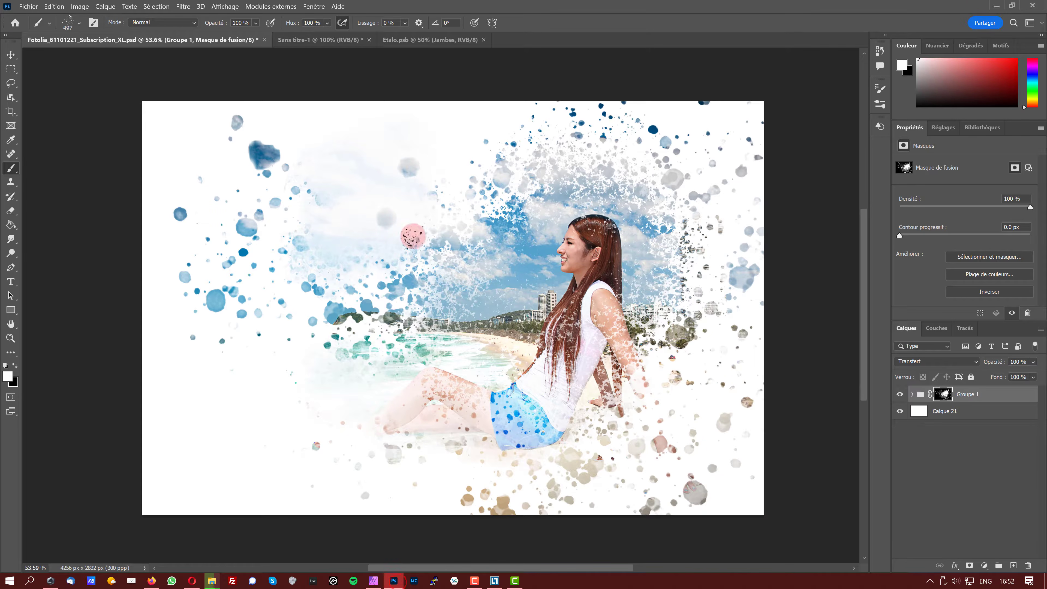
pyautogui.rightClick(351, 183)
pyautogui.moveTo(476, 211); pyautogui.dragTo(478, 211)
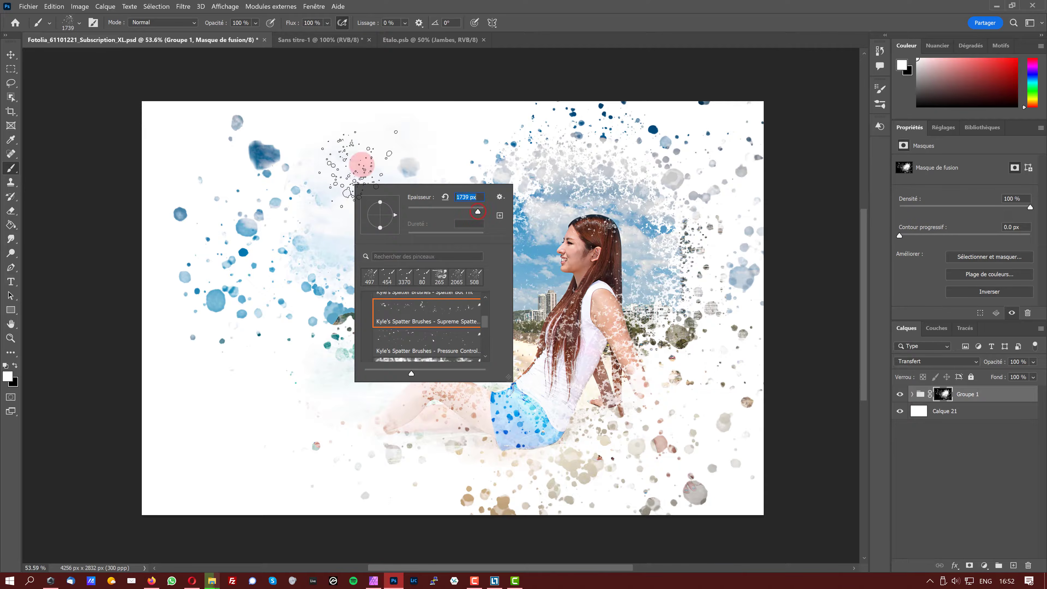
pyautogui.click(256, 385)
pyautogui.moveTo(255, 386)
pyautogui.mouseDown()
pyautogui.moveTo(245, 420)
pyautogui.moveTo(334, 412)
pyautogui.moveTo(401, 371)
pyautogui.mouseUp()
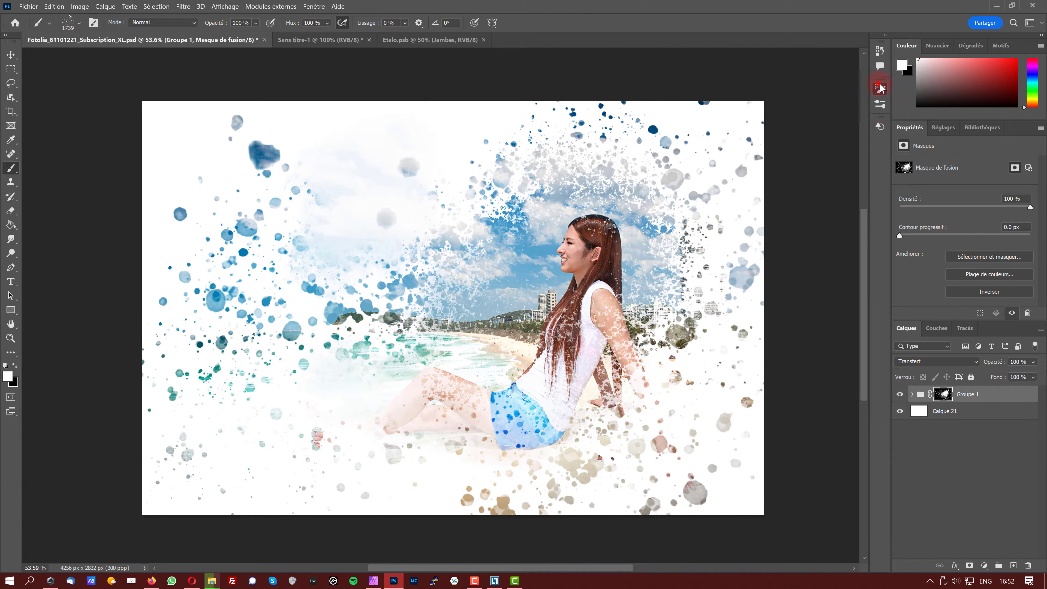
# Examine the spatter brush's tip shape and dynamics options in the brush settings, then close them
pyautogui.click(880, 106)
pyautogui.click(880, 89)
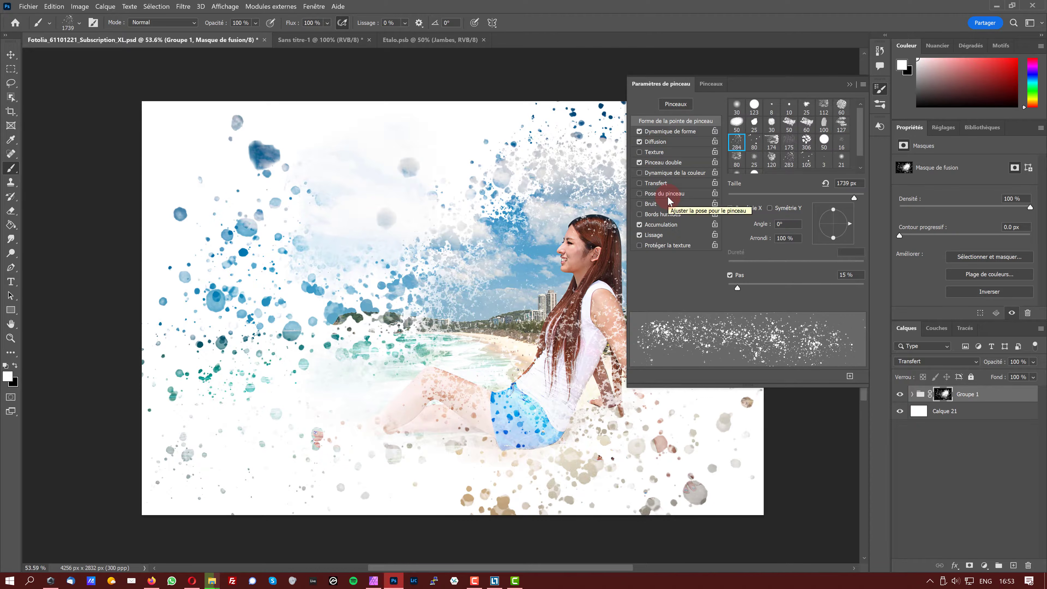
pyautogui.click(850, 85)
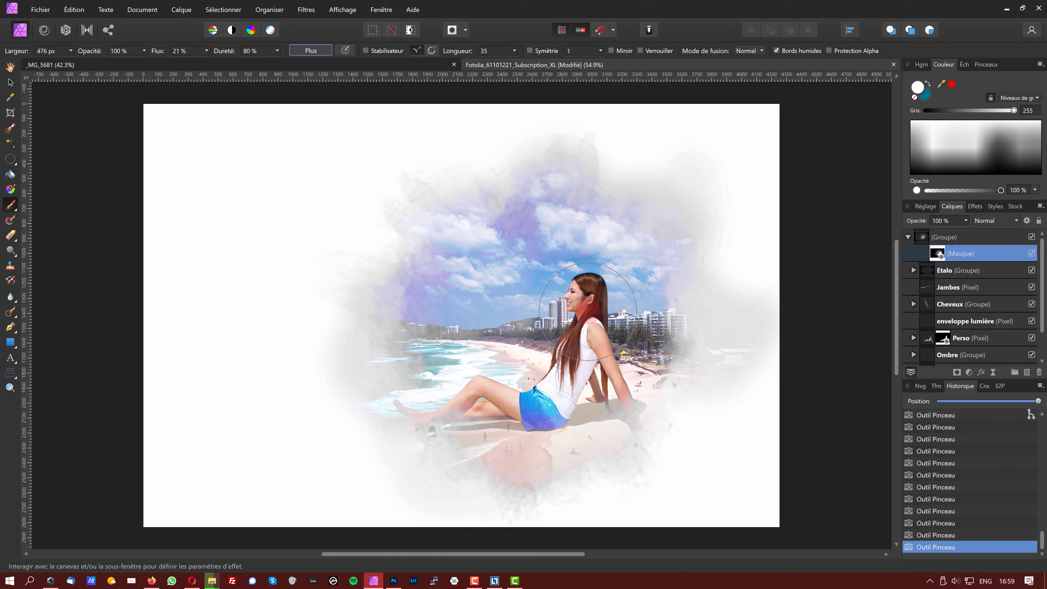
# Switch to Firefox and display the Tuto.com page for the Affinity Photo course for photographers
pyautogui.click(829, 280)
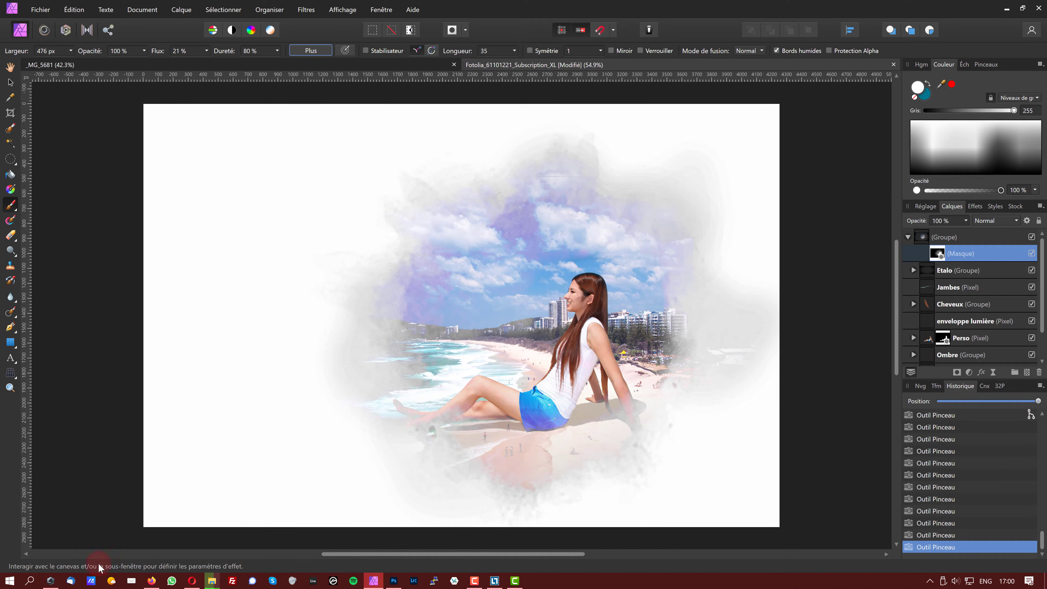
pyautogui.click(152, 580)
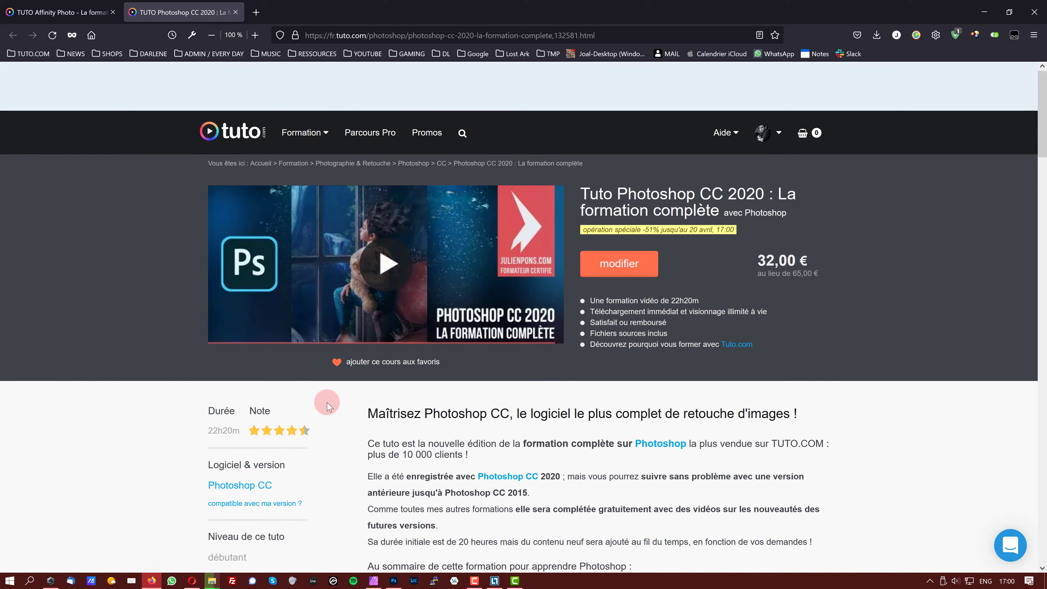
pyautogui.click(41, 5)
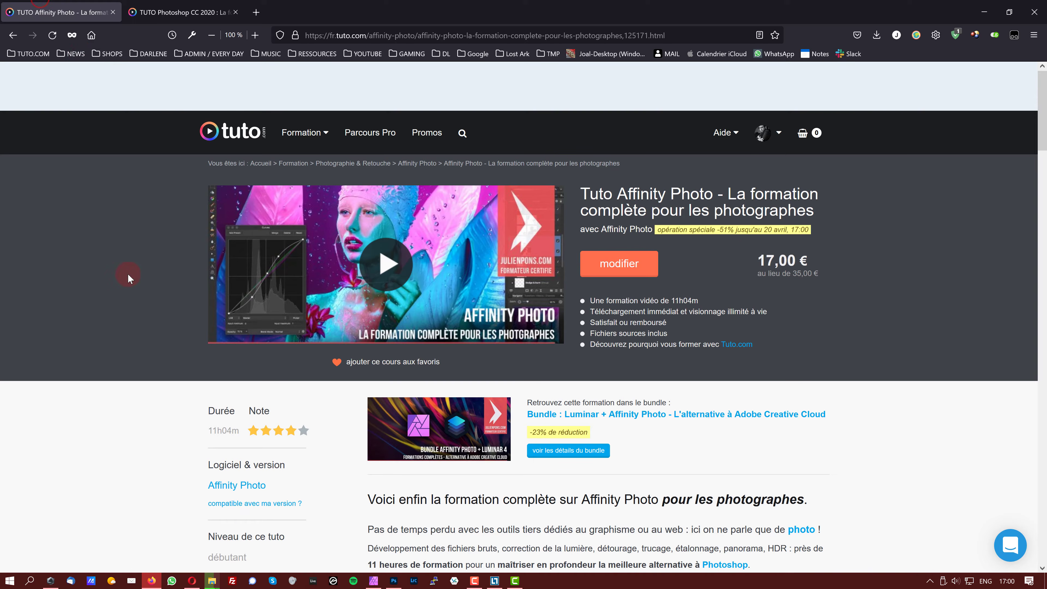